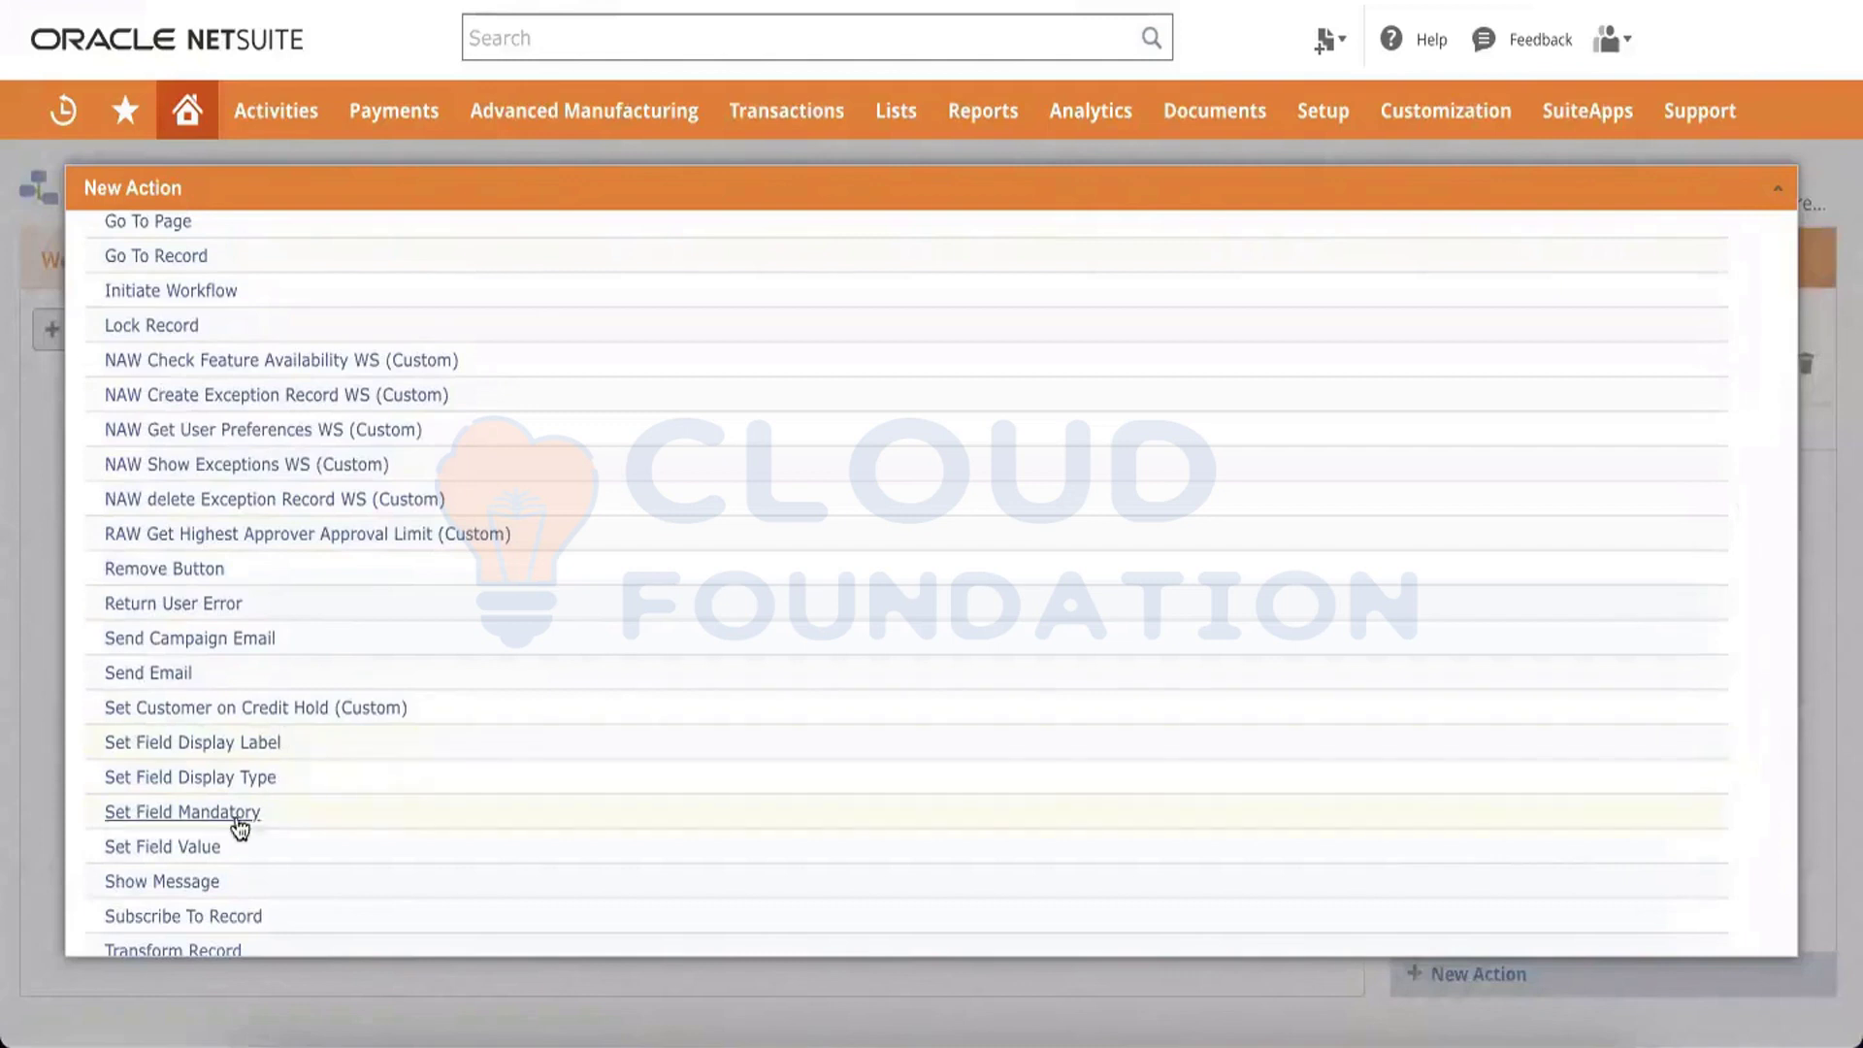
# Add a Set Field Mandatory action to State 1 with the field set to Memo, and save it
pyautogui.click(182, 815)
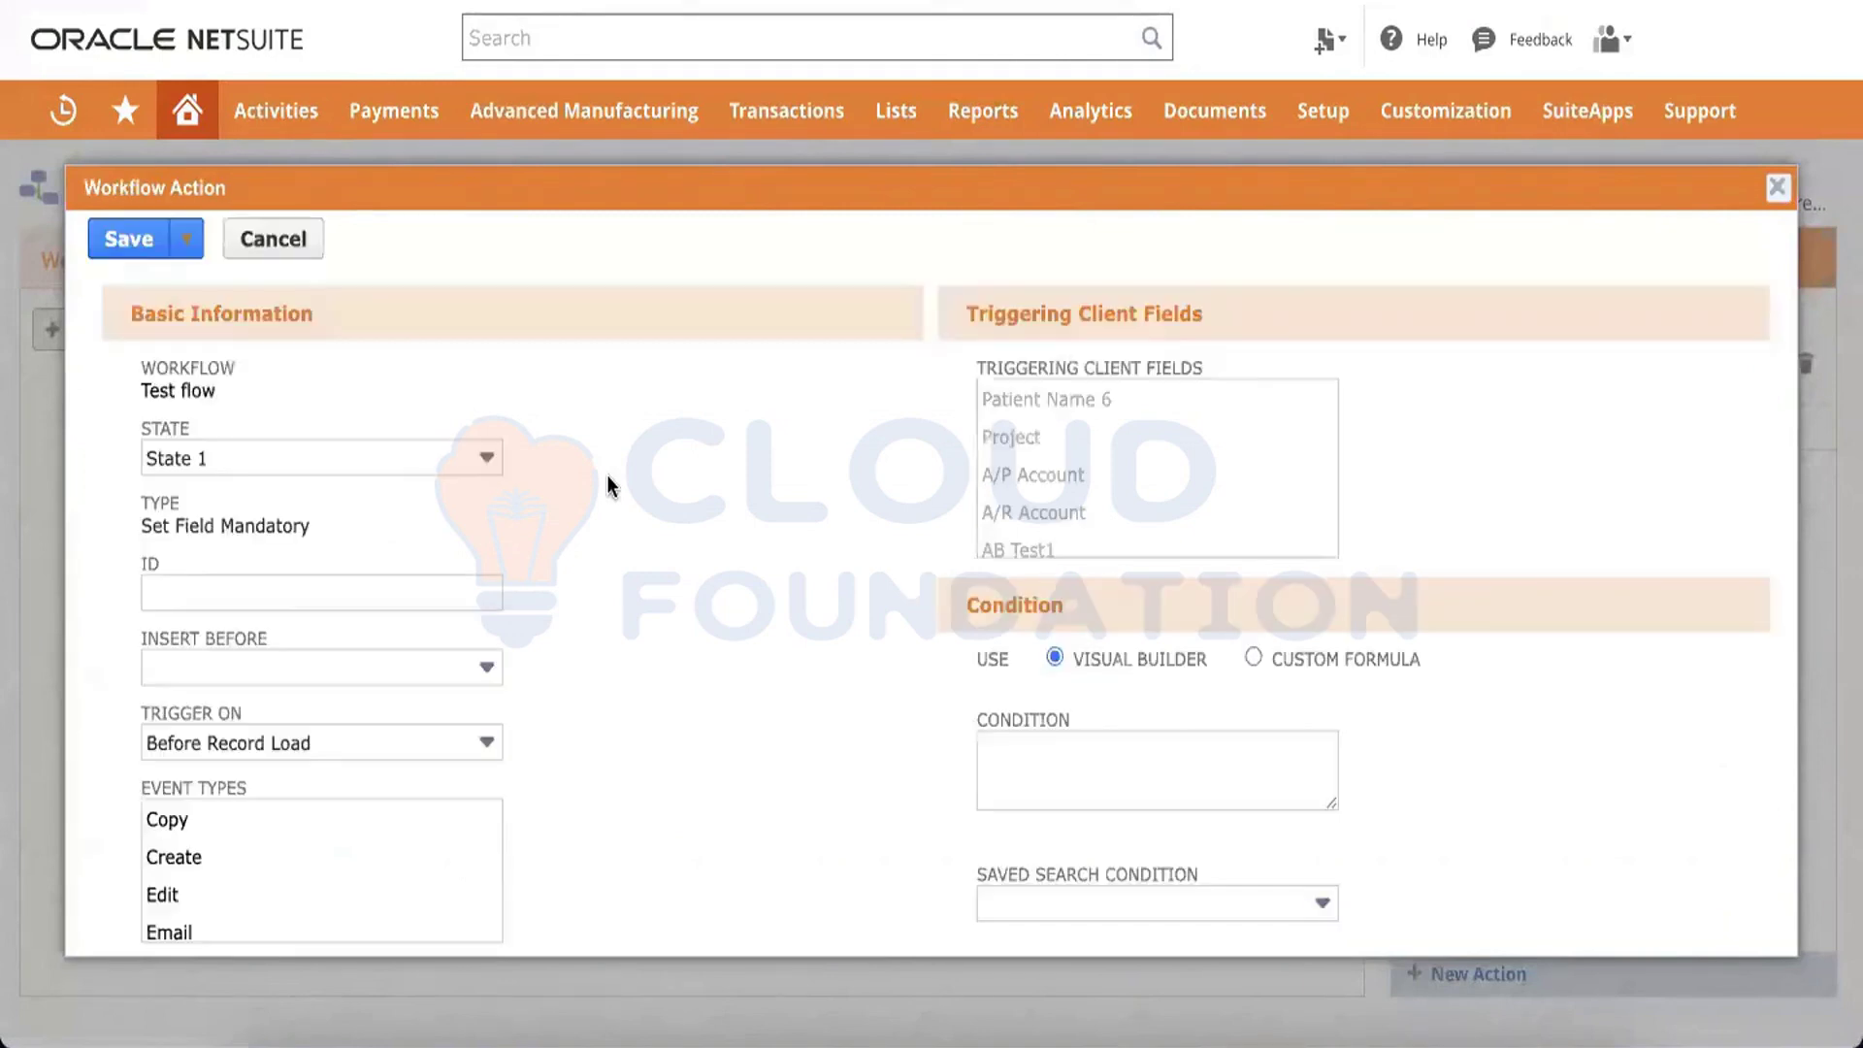
pyautogui.scroll(-8, 616, 486)
pyautogui.scroll(4, 555, 514)
pyautogui.scroll(5, 555, 507)
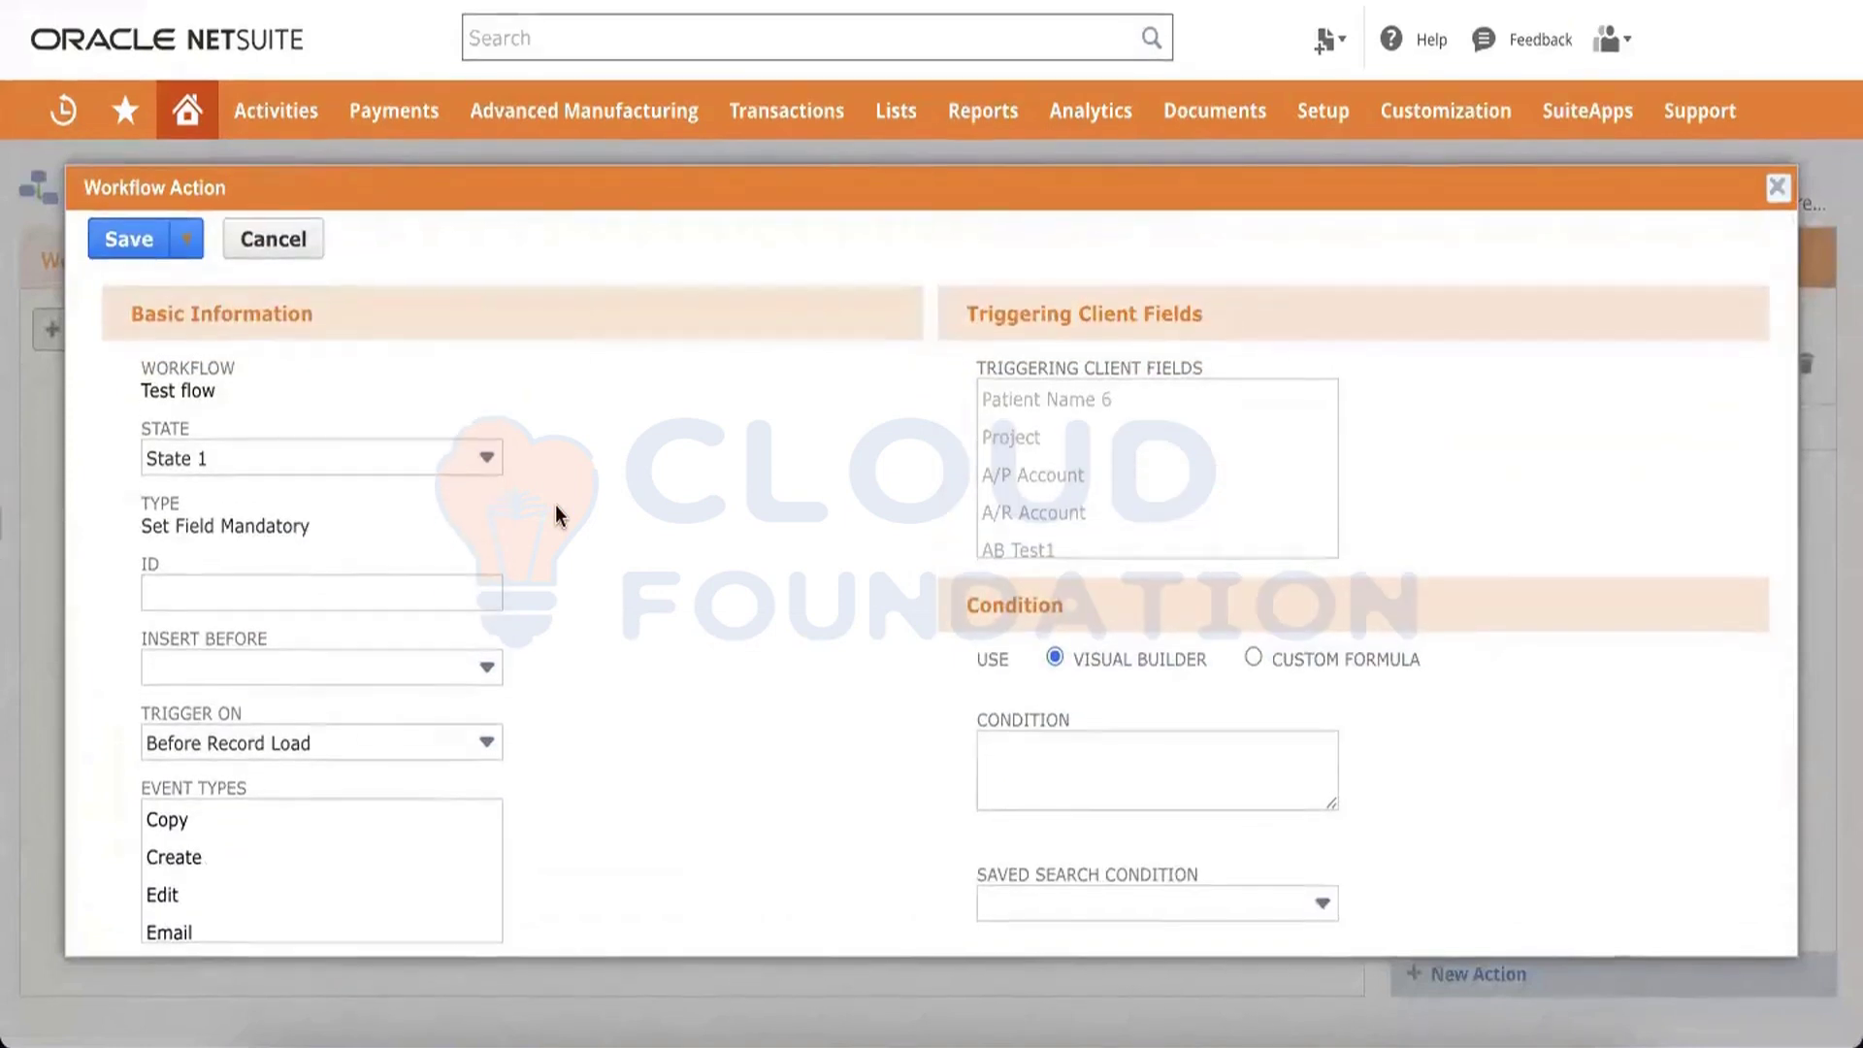
pyautogui.scroll(-2, 555, 504)
pyautogui.scroll(-5, 555, 504)
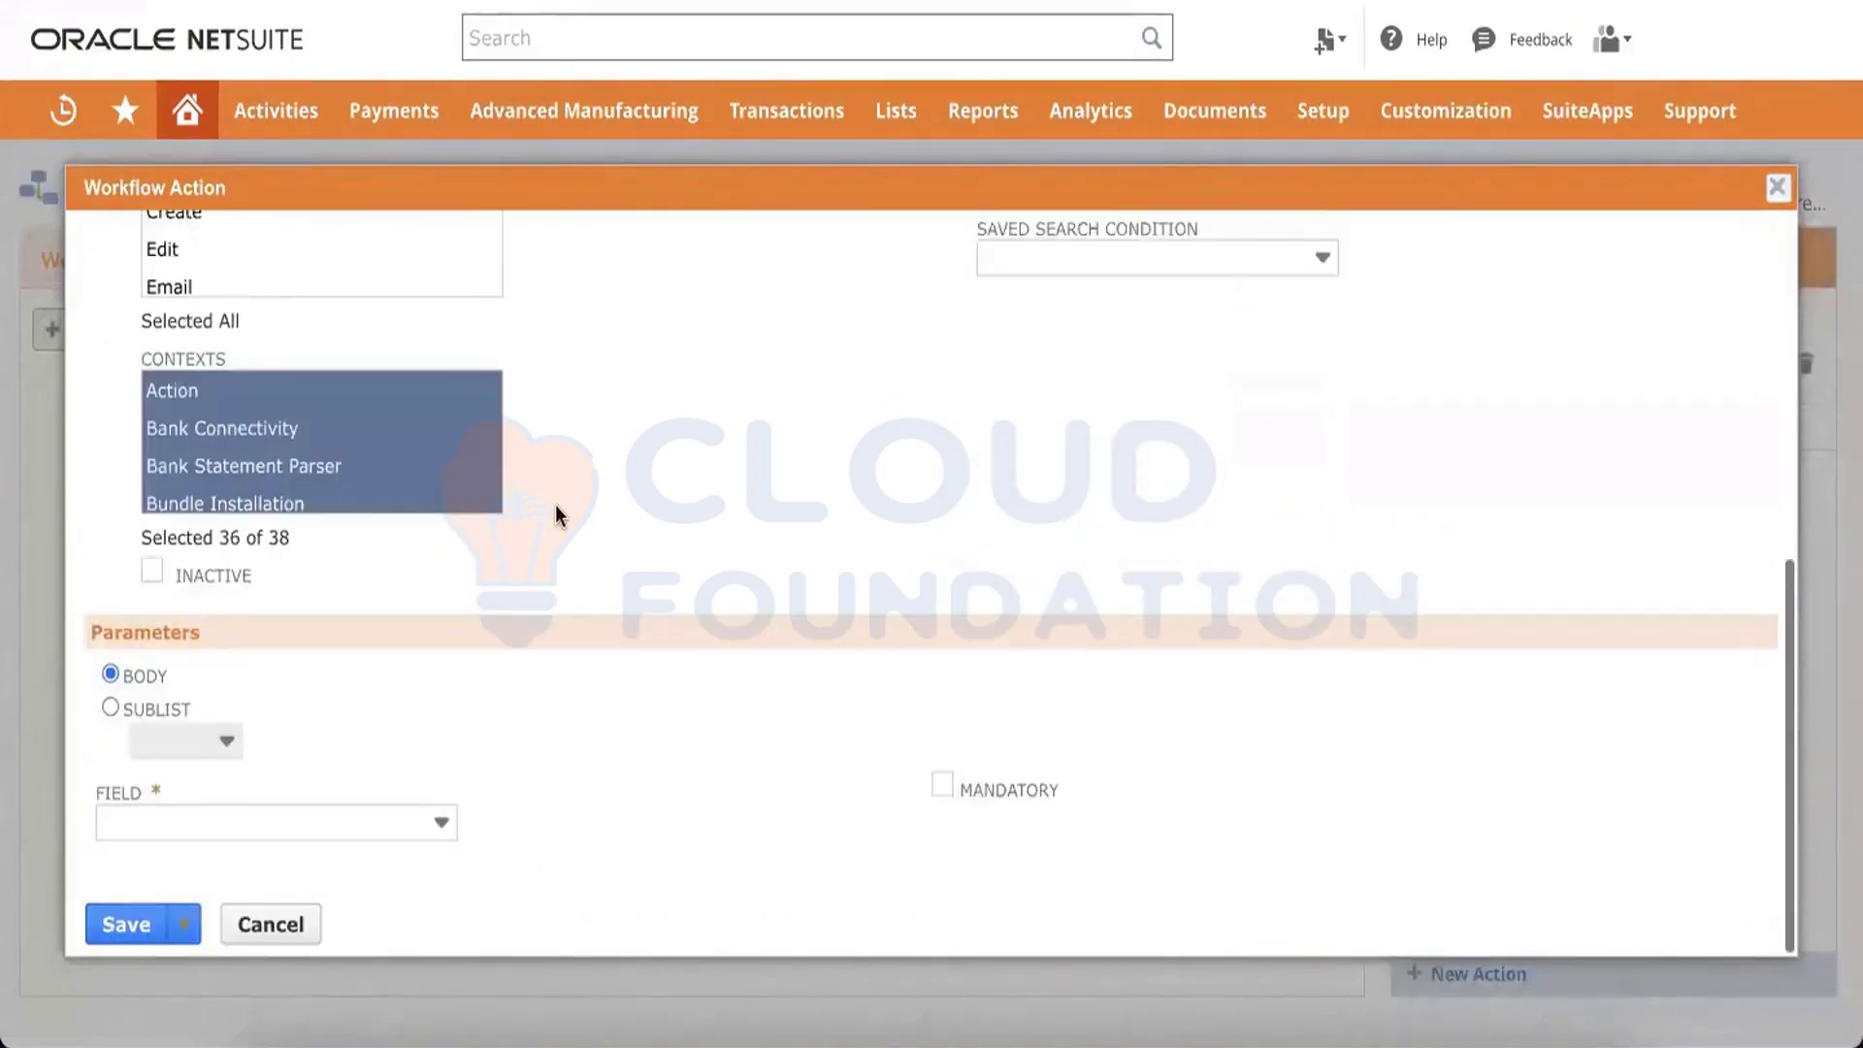
pyautogui.click(298, 820)
pyautogui.write('Memo')
pyautogui.press('Return')
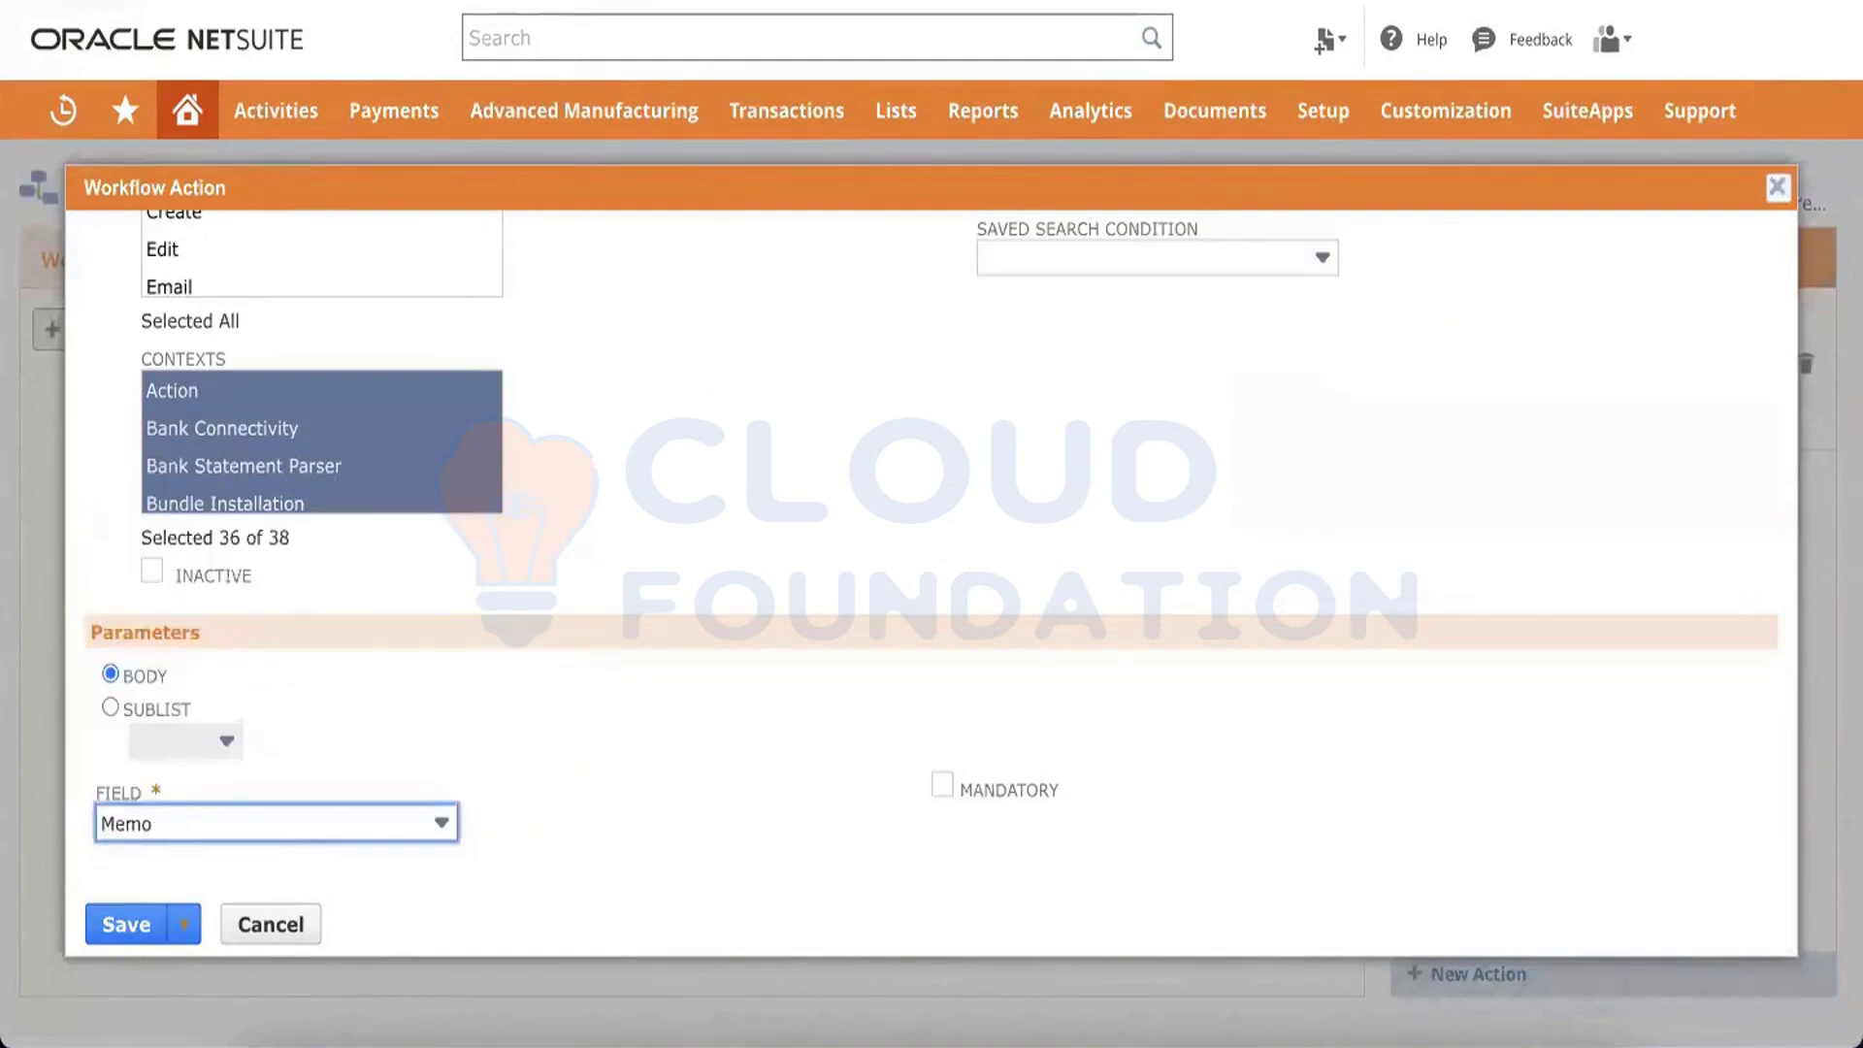
pyautogui.click(115, 930)
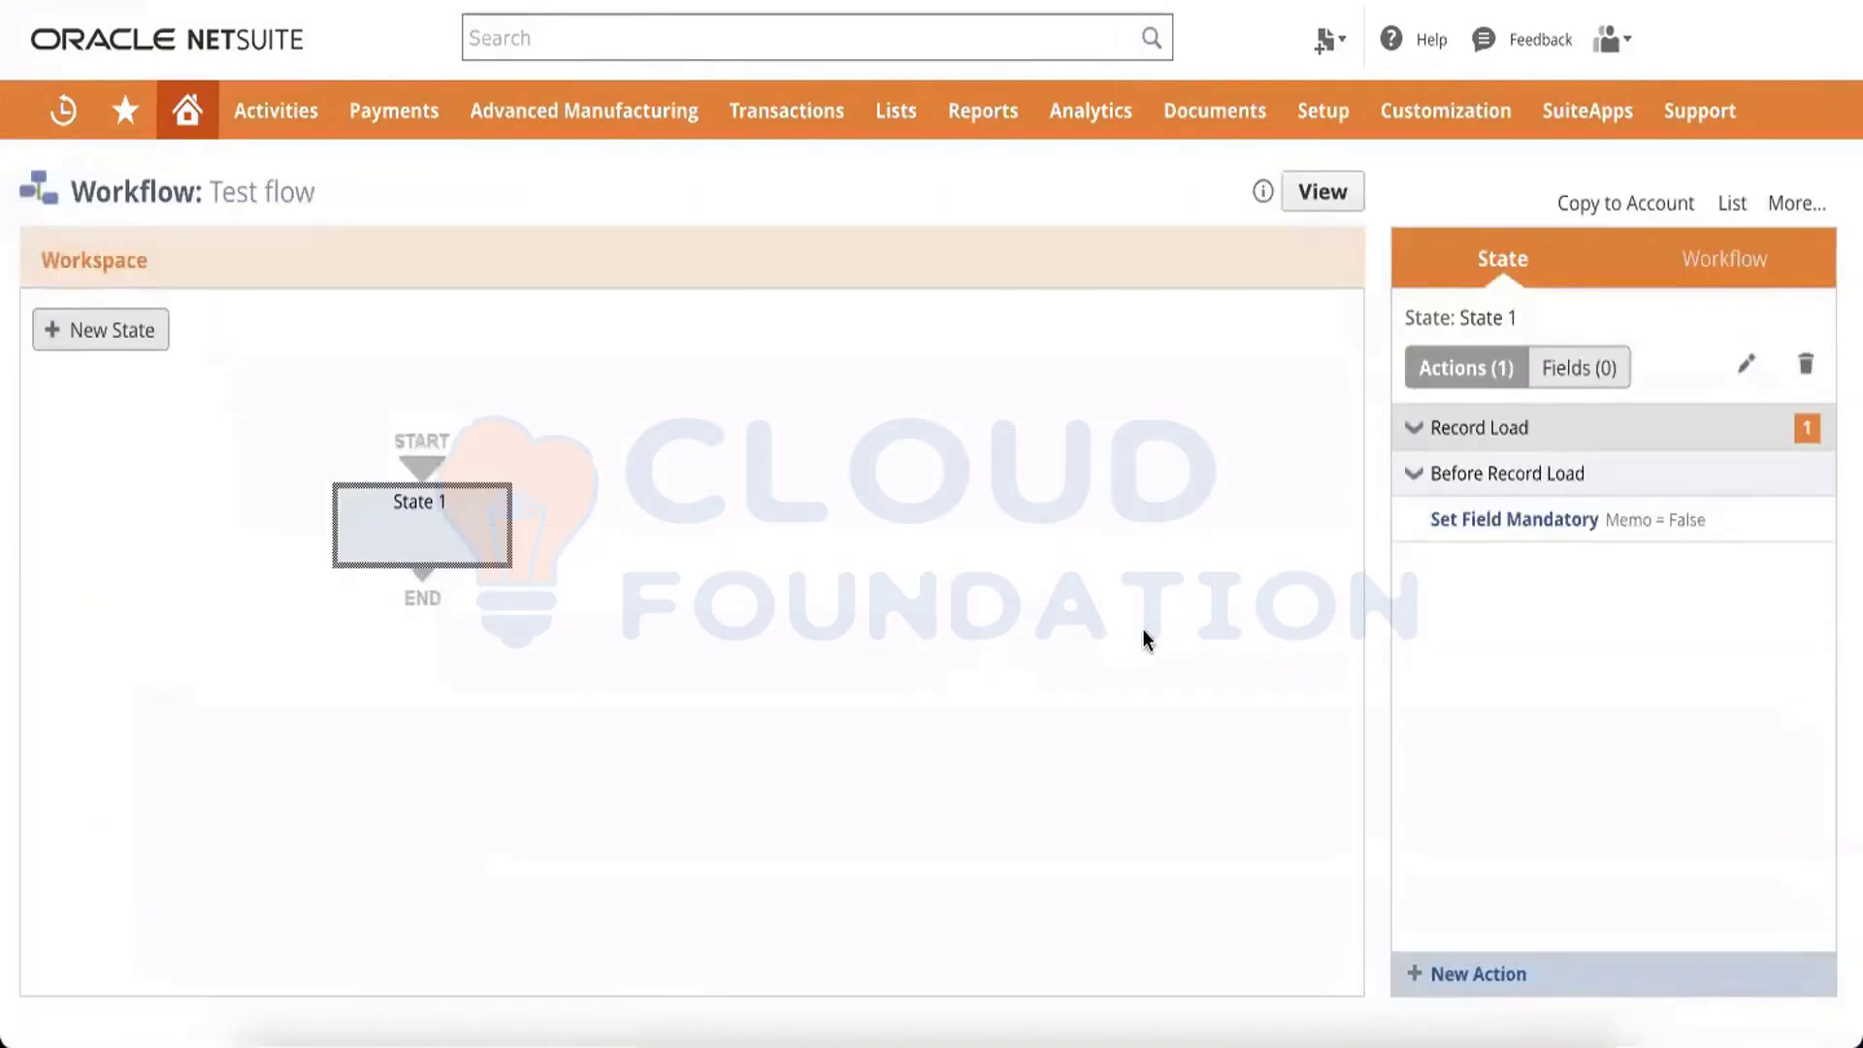
# Deselect the state to show the workflow summary and switch the workflow to view mode
pyautogui.click(1137, 629)
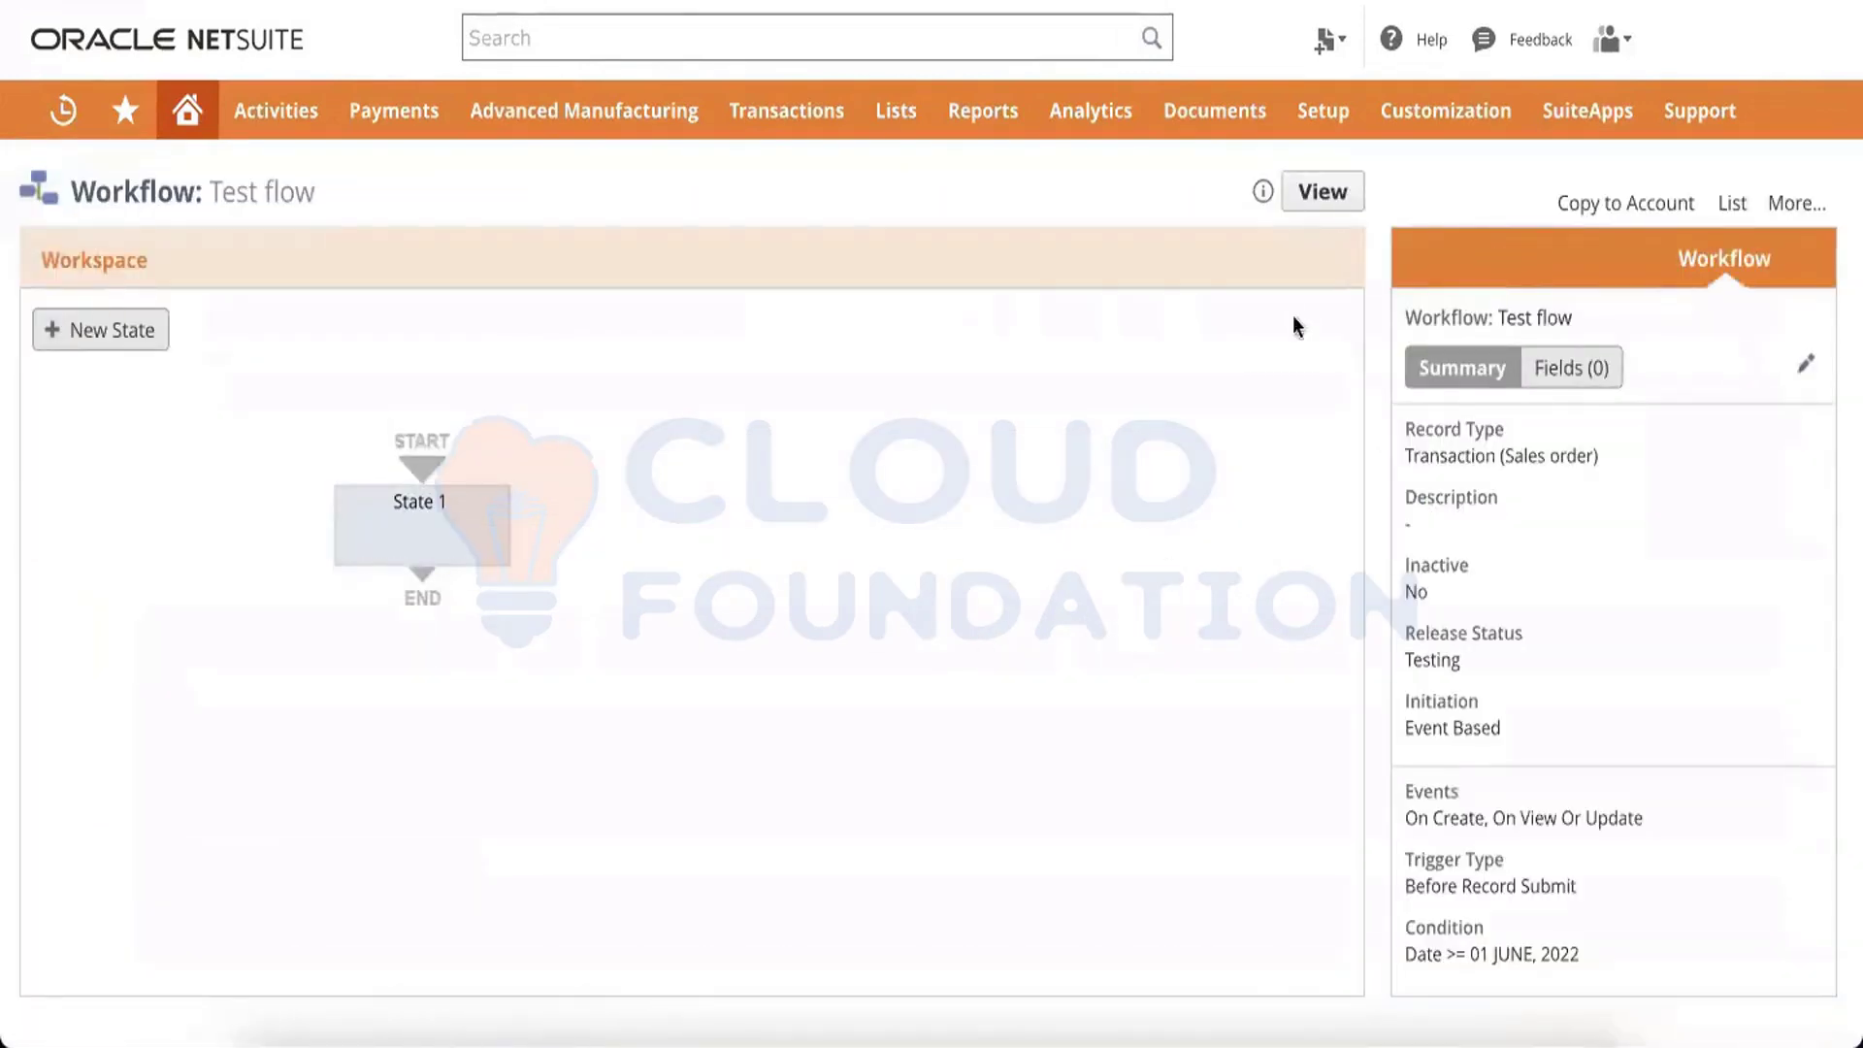
pyautogui.moveTo(470, 525)
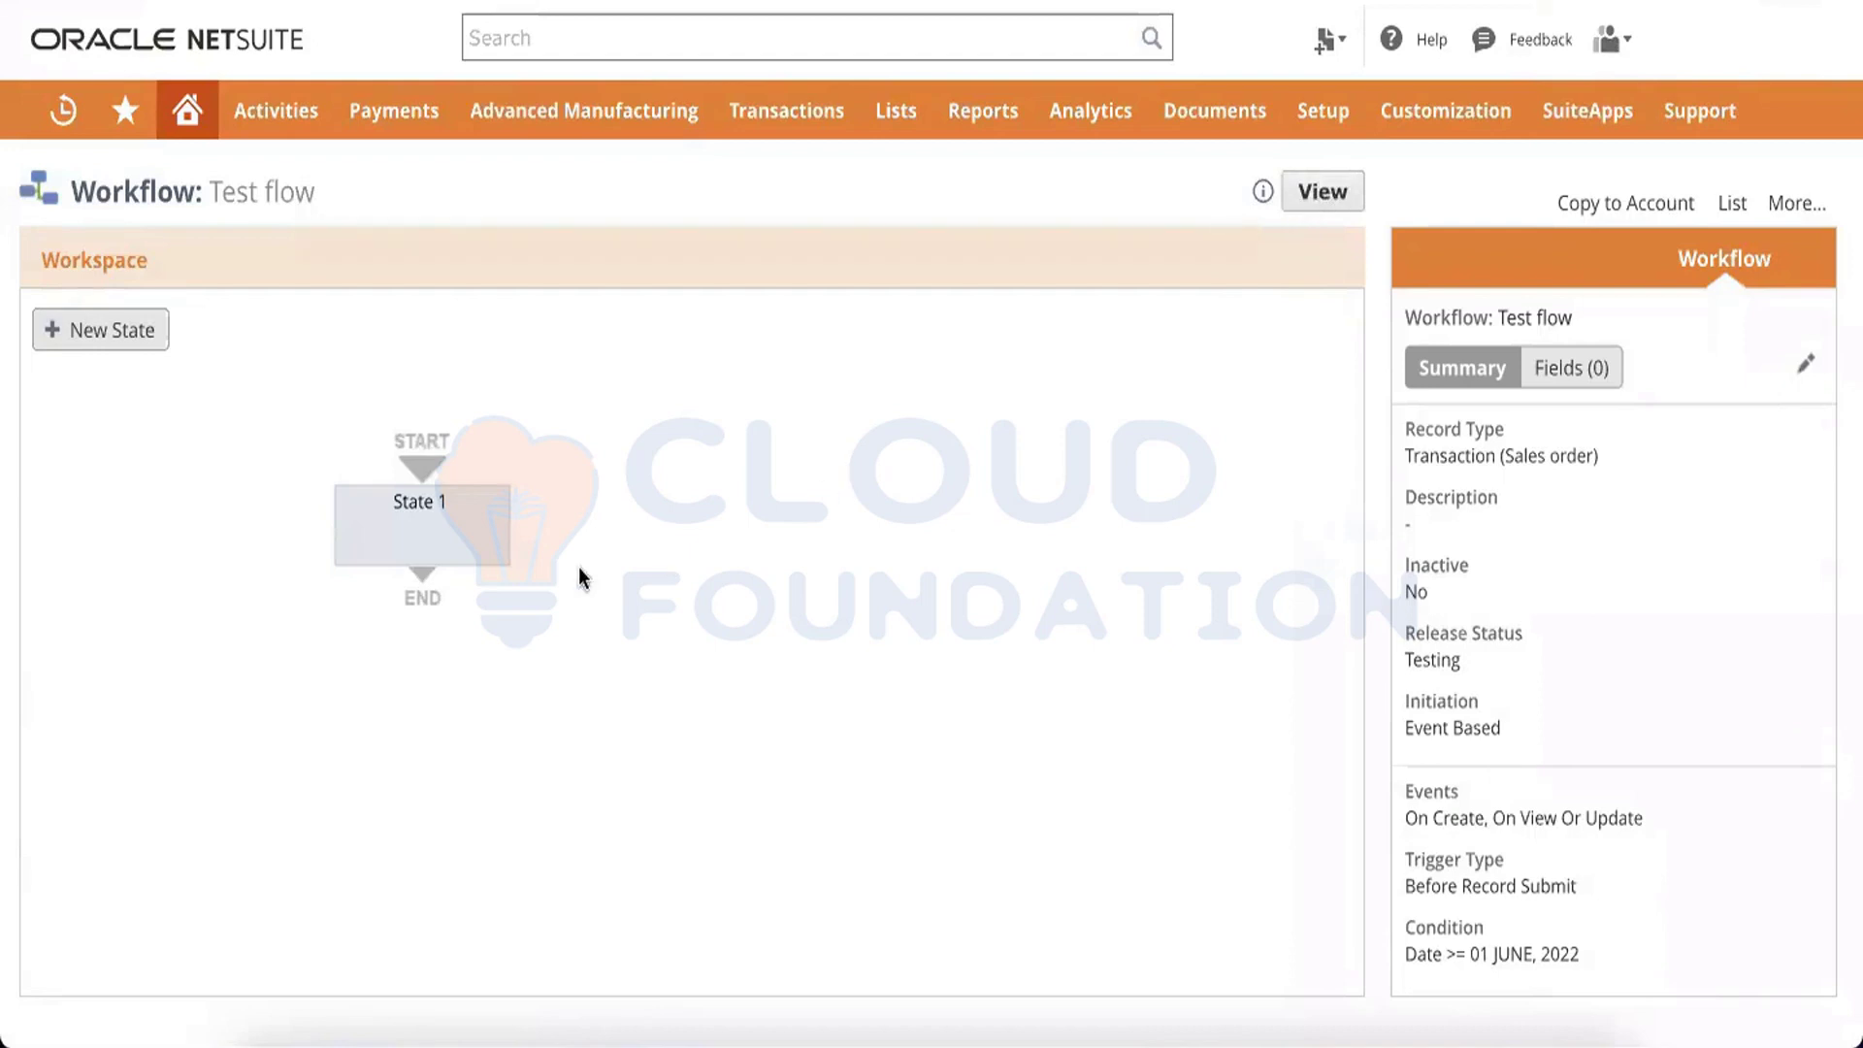
pyautogui.click(1318, 196)
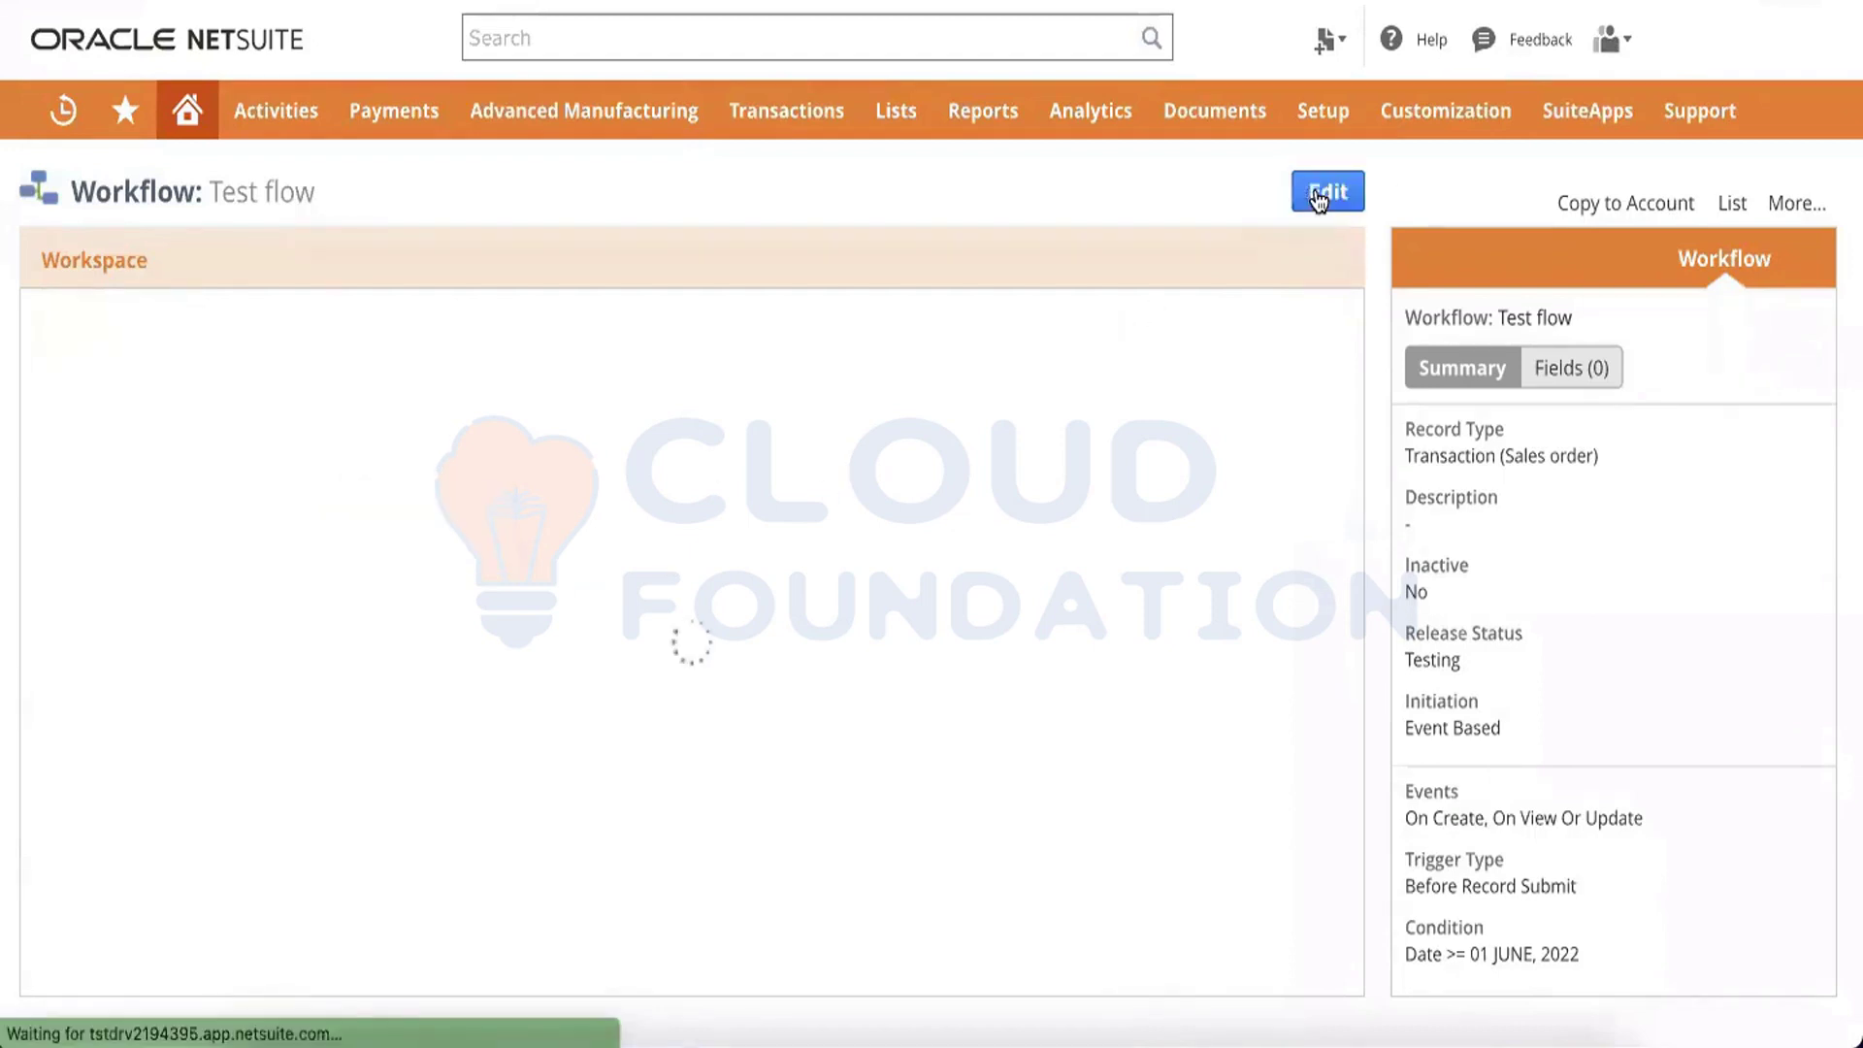
# Open a new sales order and enter xyz as its customer
pyautogui.moveTo(813, 147)
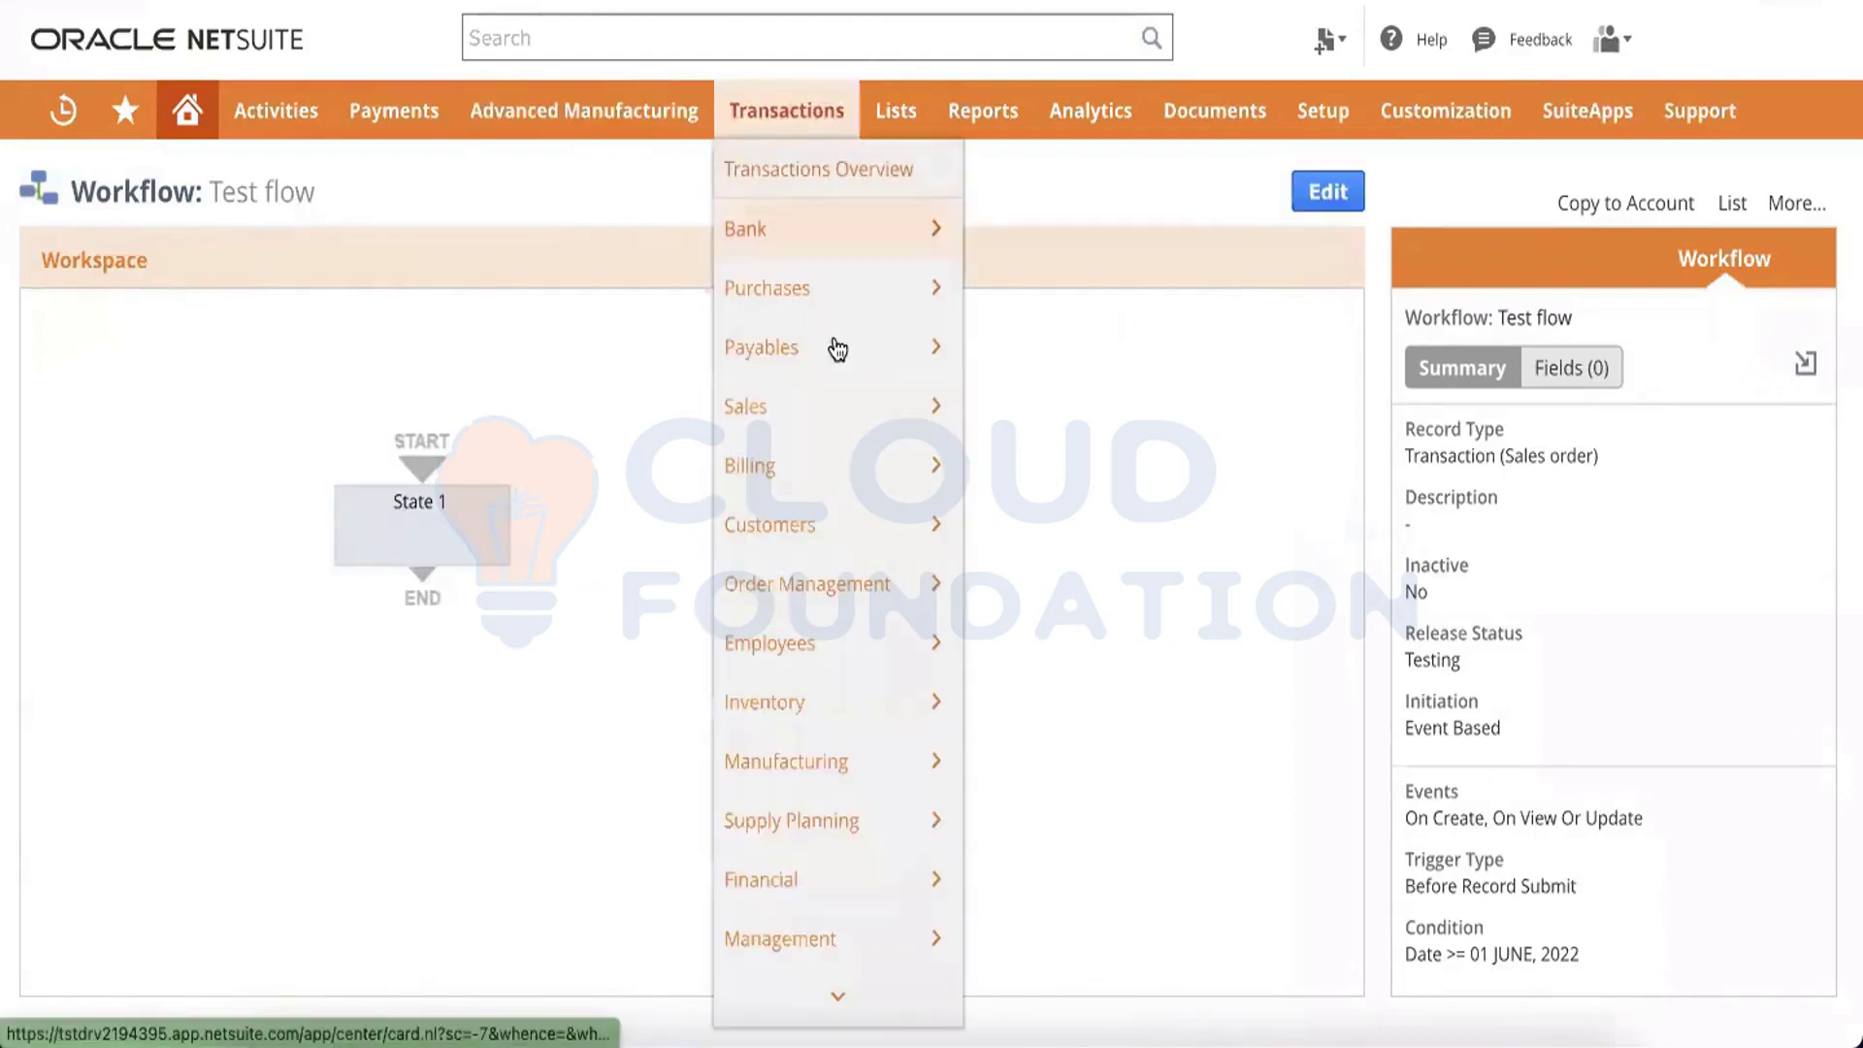
pyautogui.moveTo(803, 404)
pyautogui.moveTo(1114, 425)
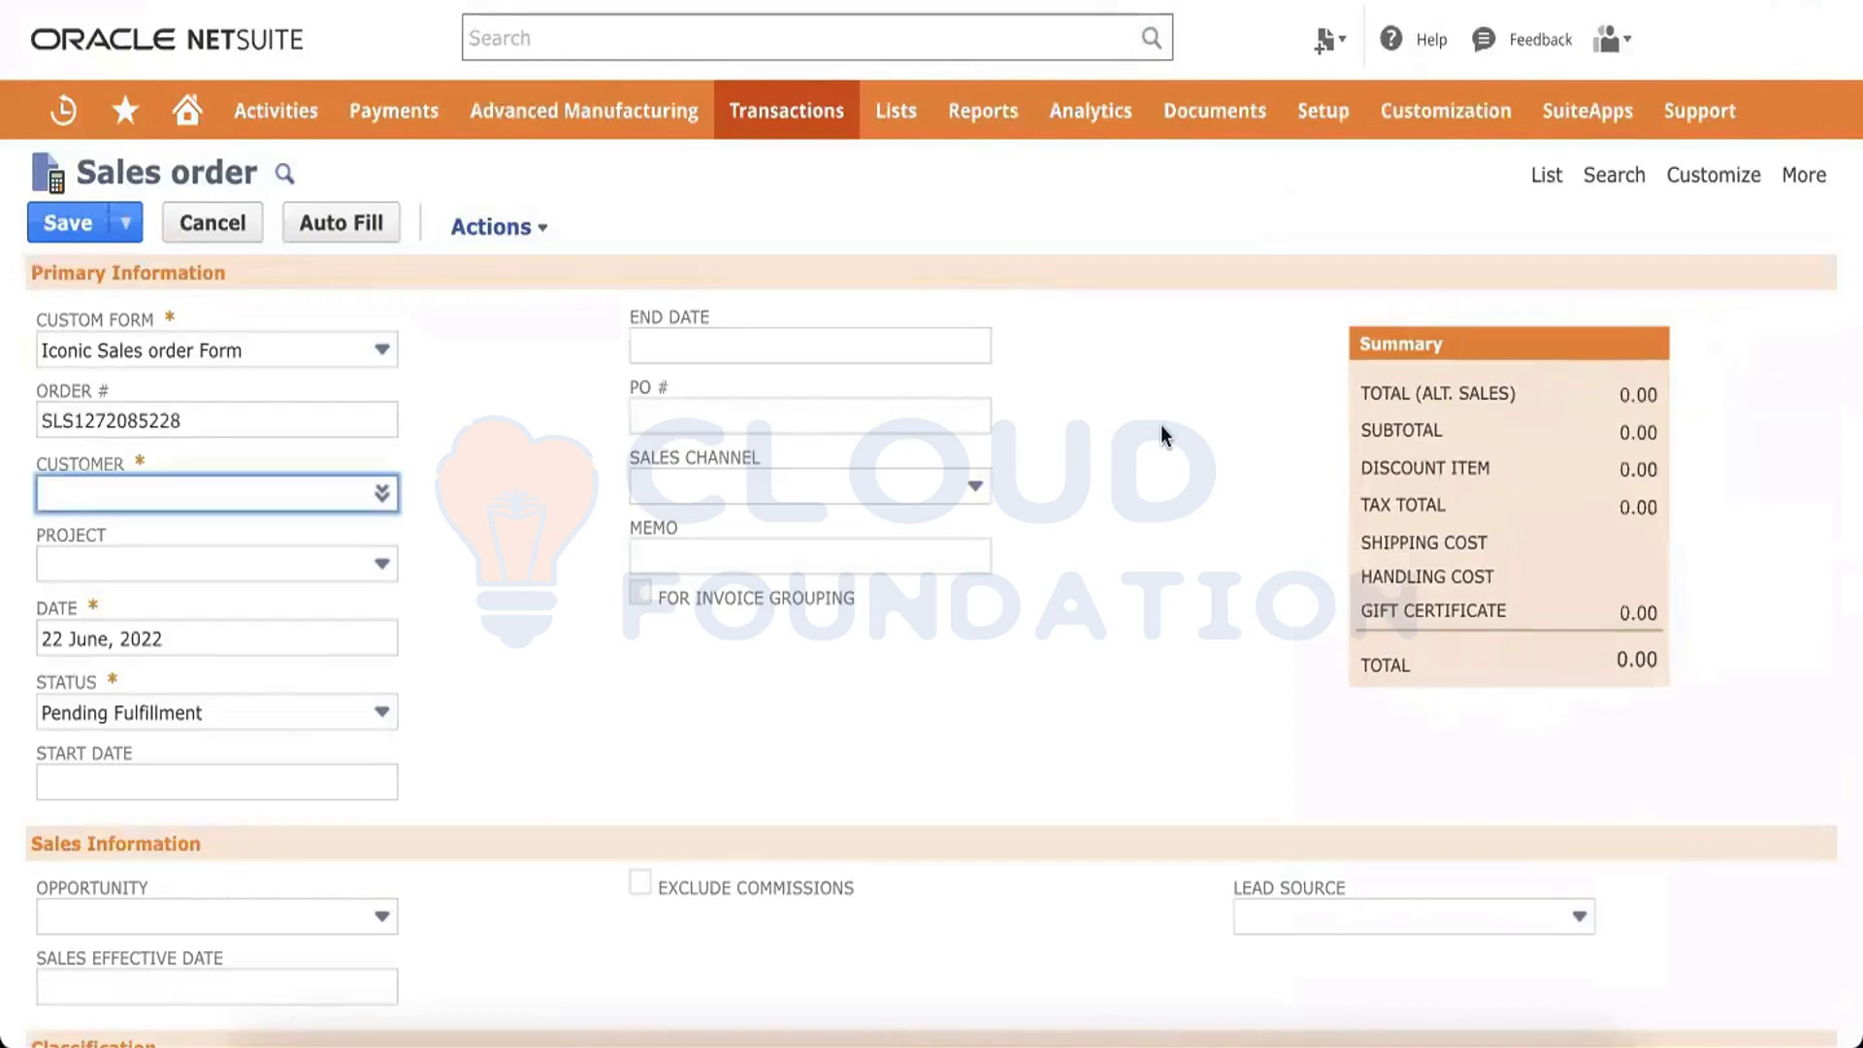
pyautogui.click(275, 493)
pyautogui.write('xyz')
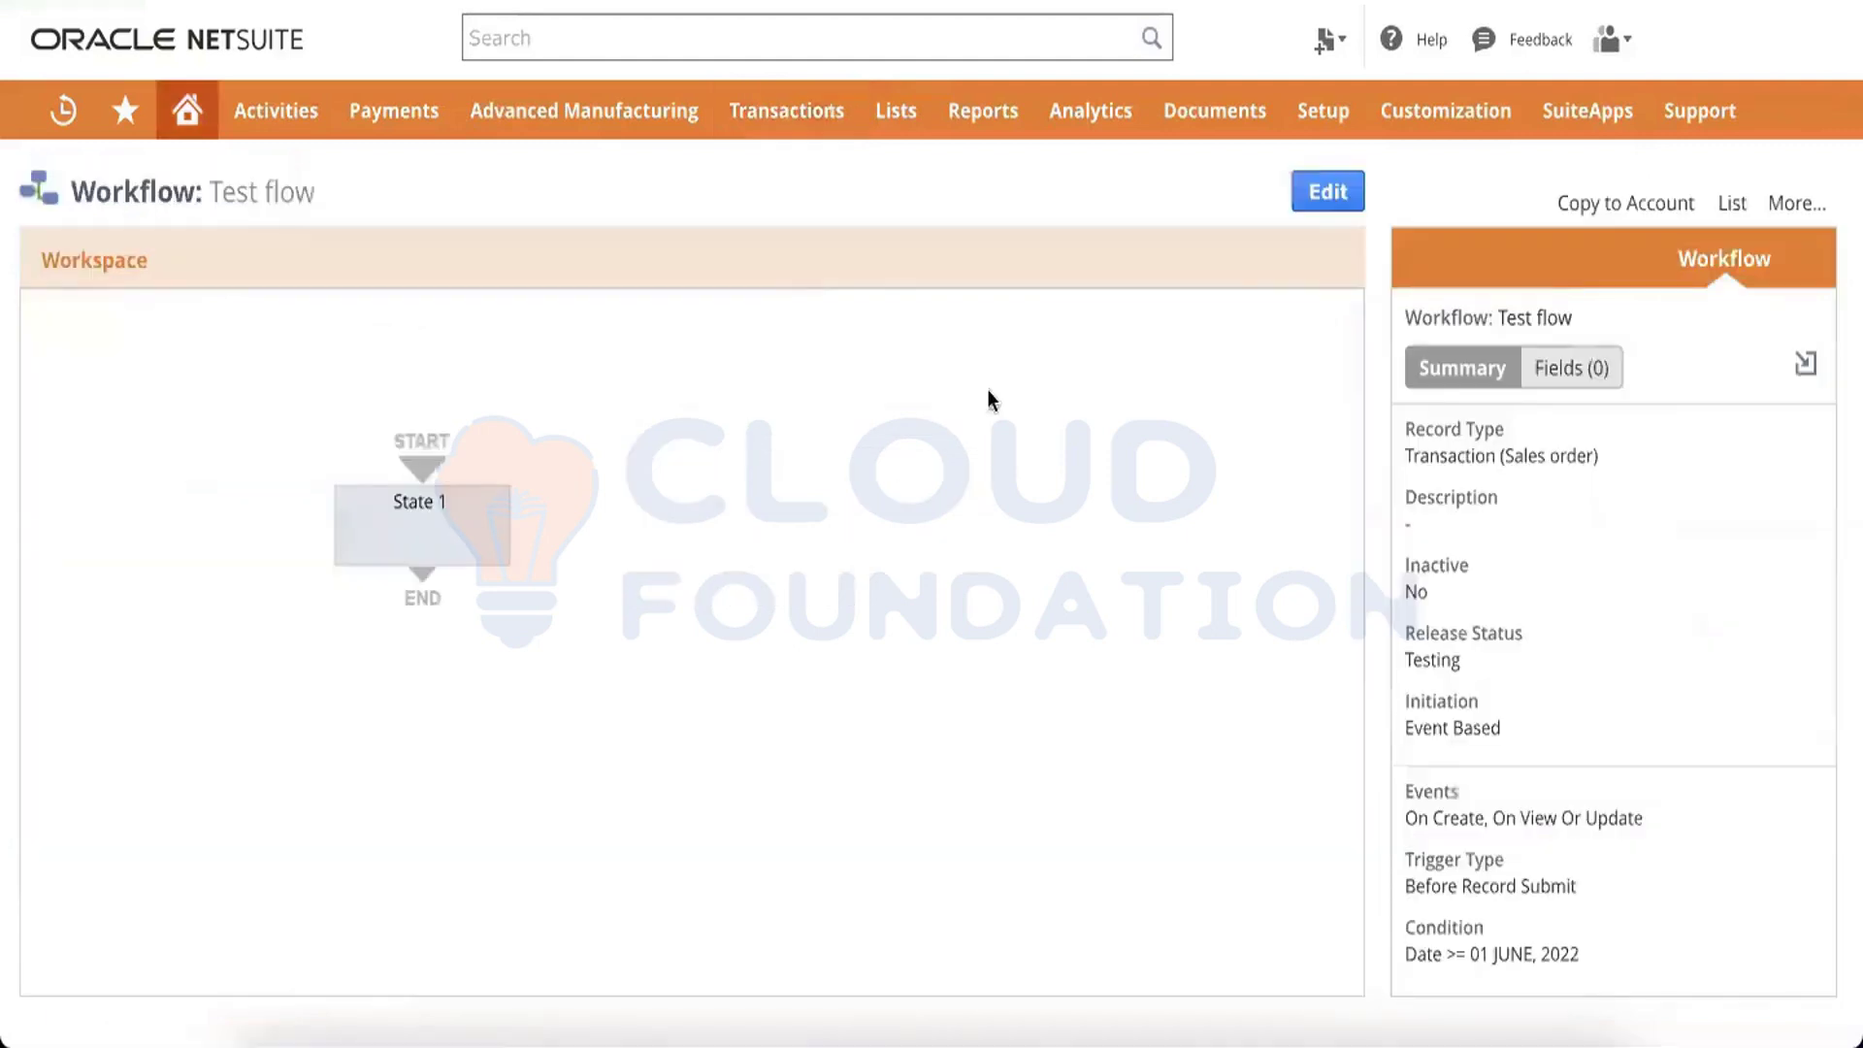
# Edit the workflow definition, set its trigger type to Before Record Load, and save it
pyautogui.click(1328, 199)
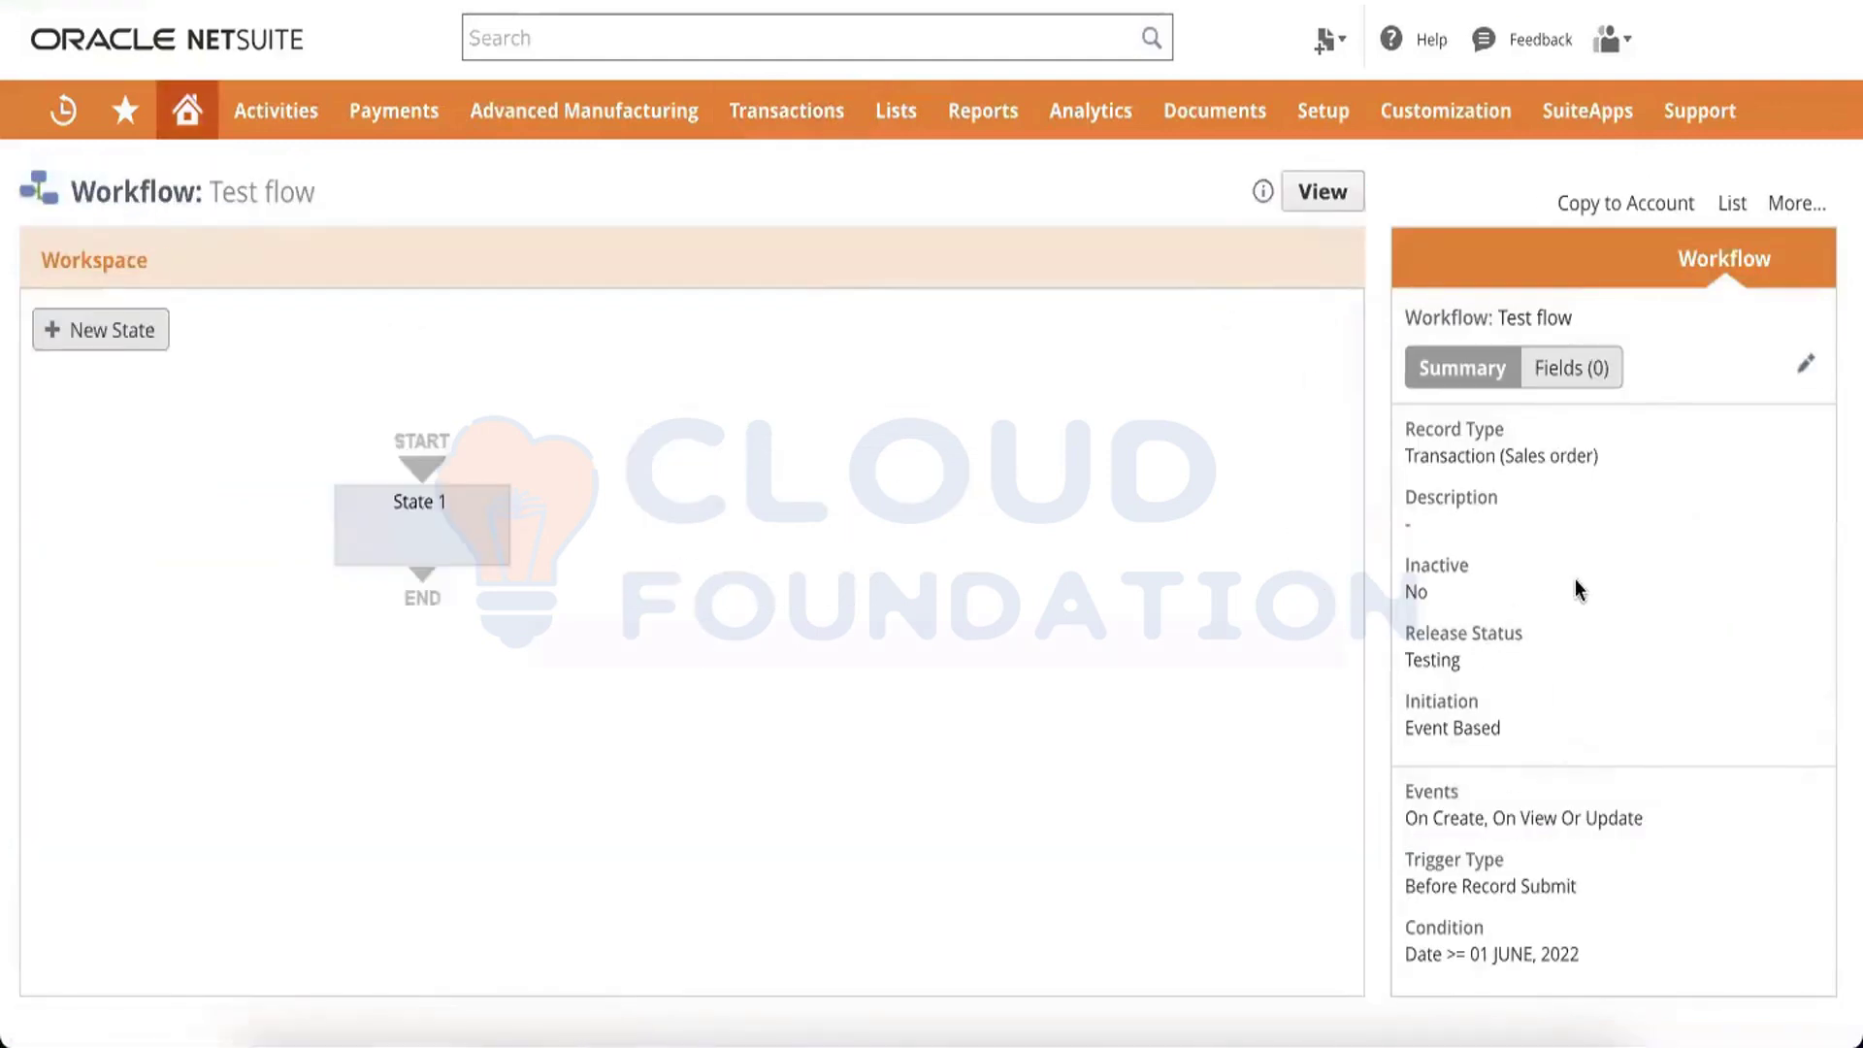
pyautogui.click(1805, 363)
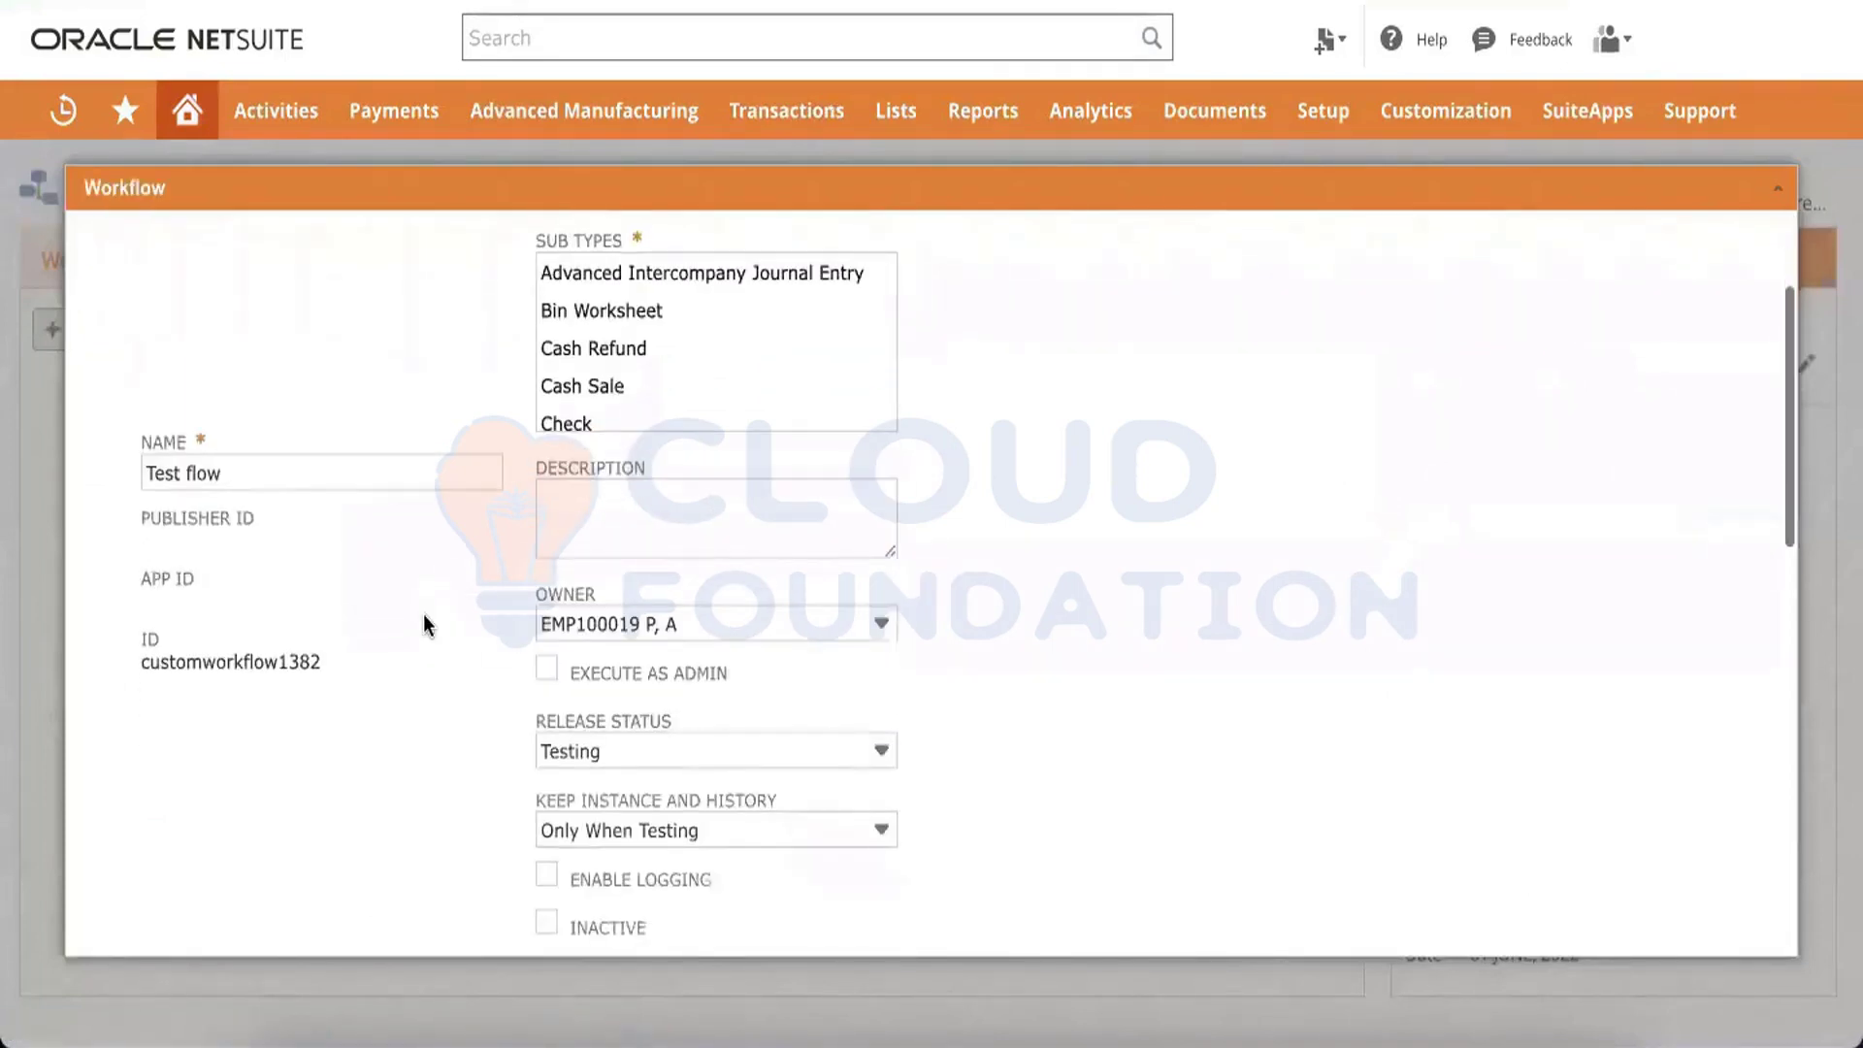
pyautogui.scroll(-8, 423, 621)
pyautogui.click(351, 549)
pyautogui.click(252, 633)
pyautogui.scroll(8, 394, 549)
pyautogui.moveTo(162, 264)
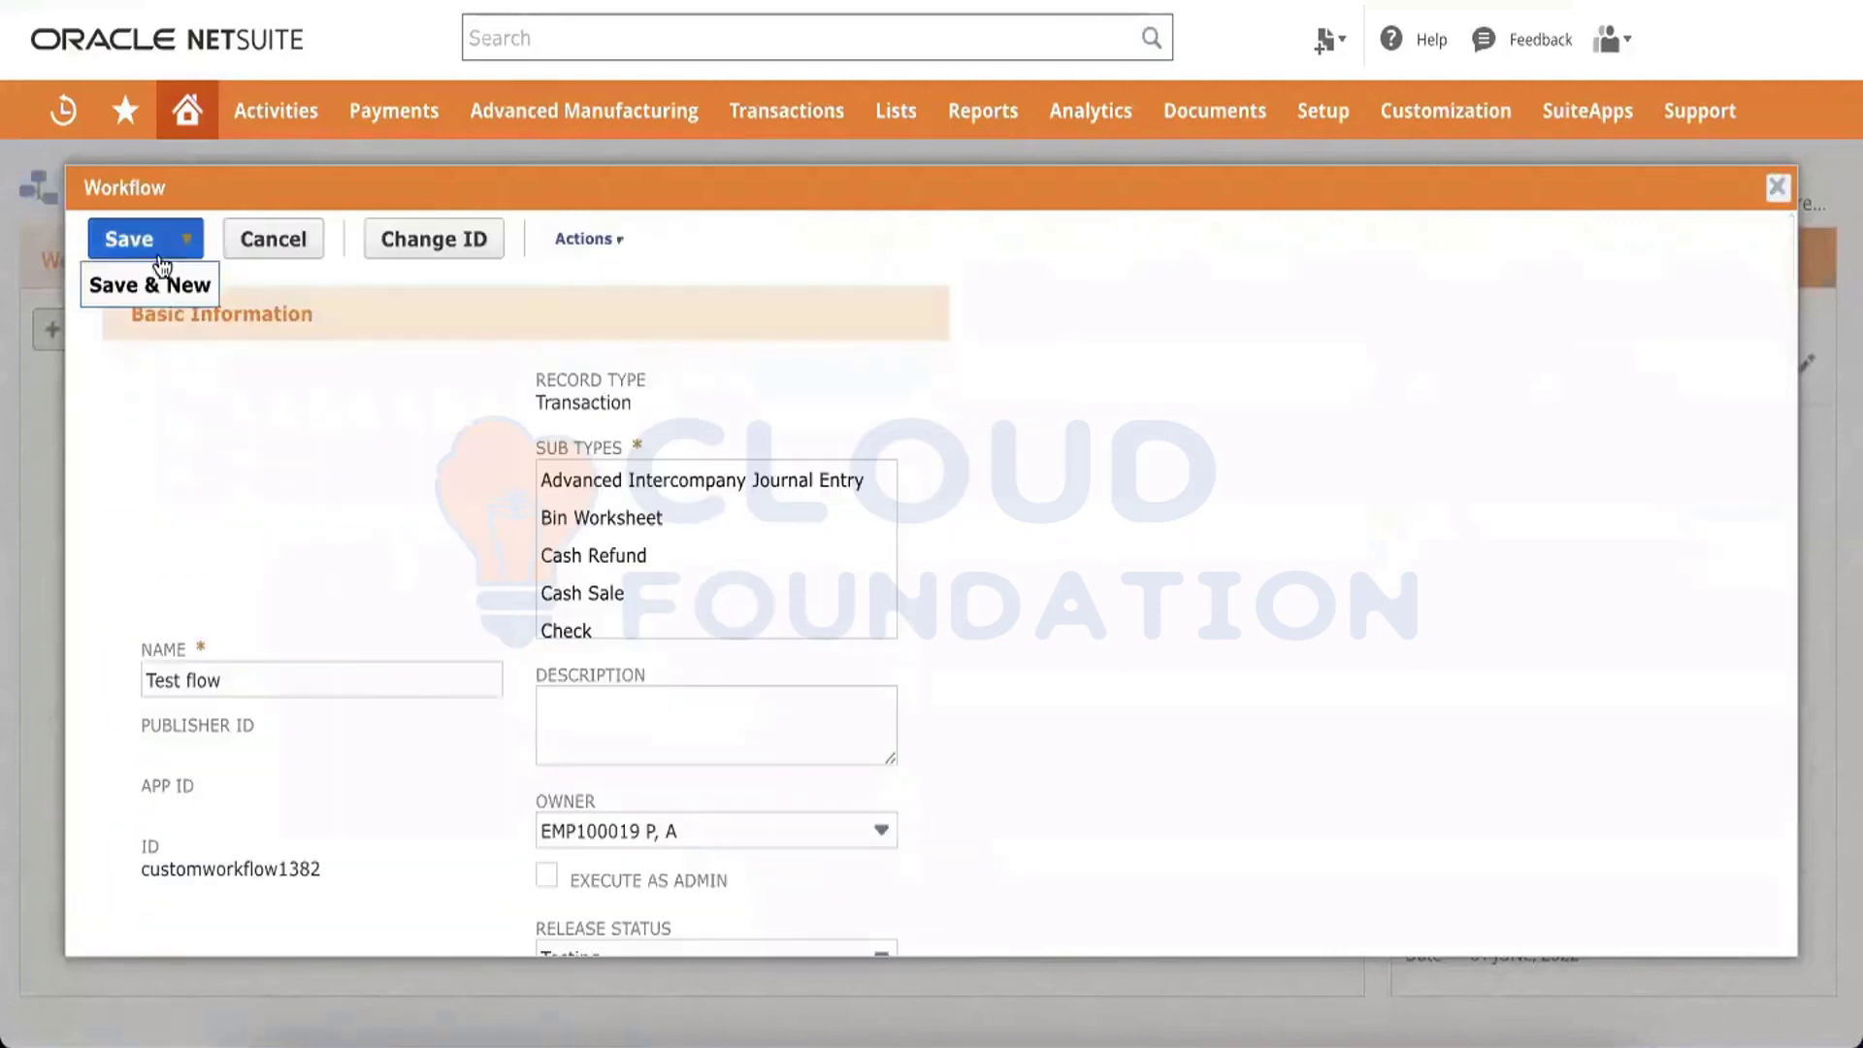
pyautogui.scroll(-8, 347, 607)
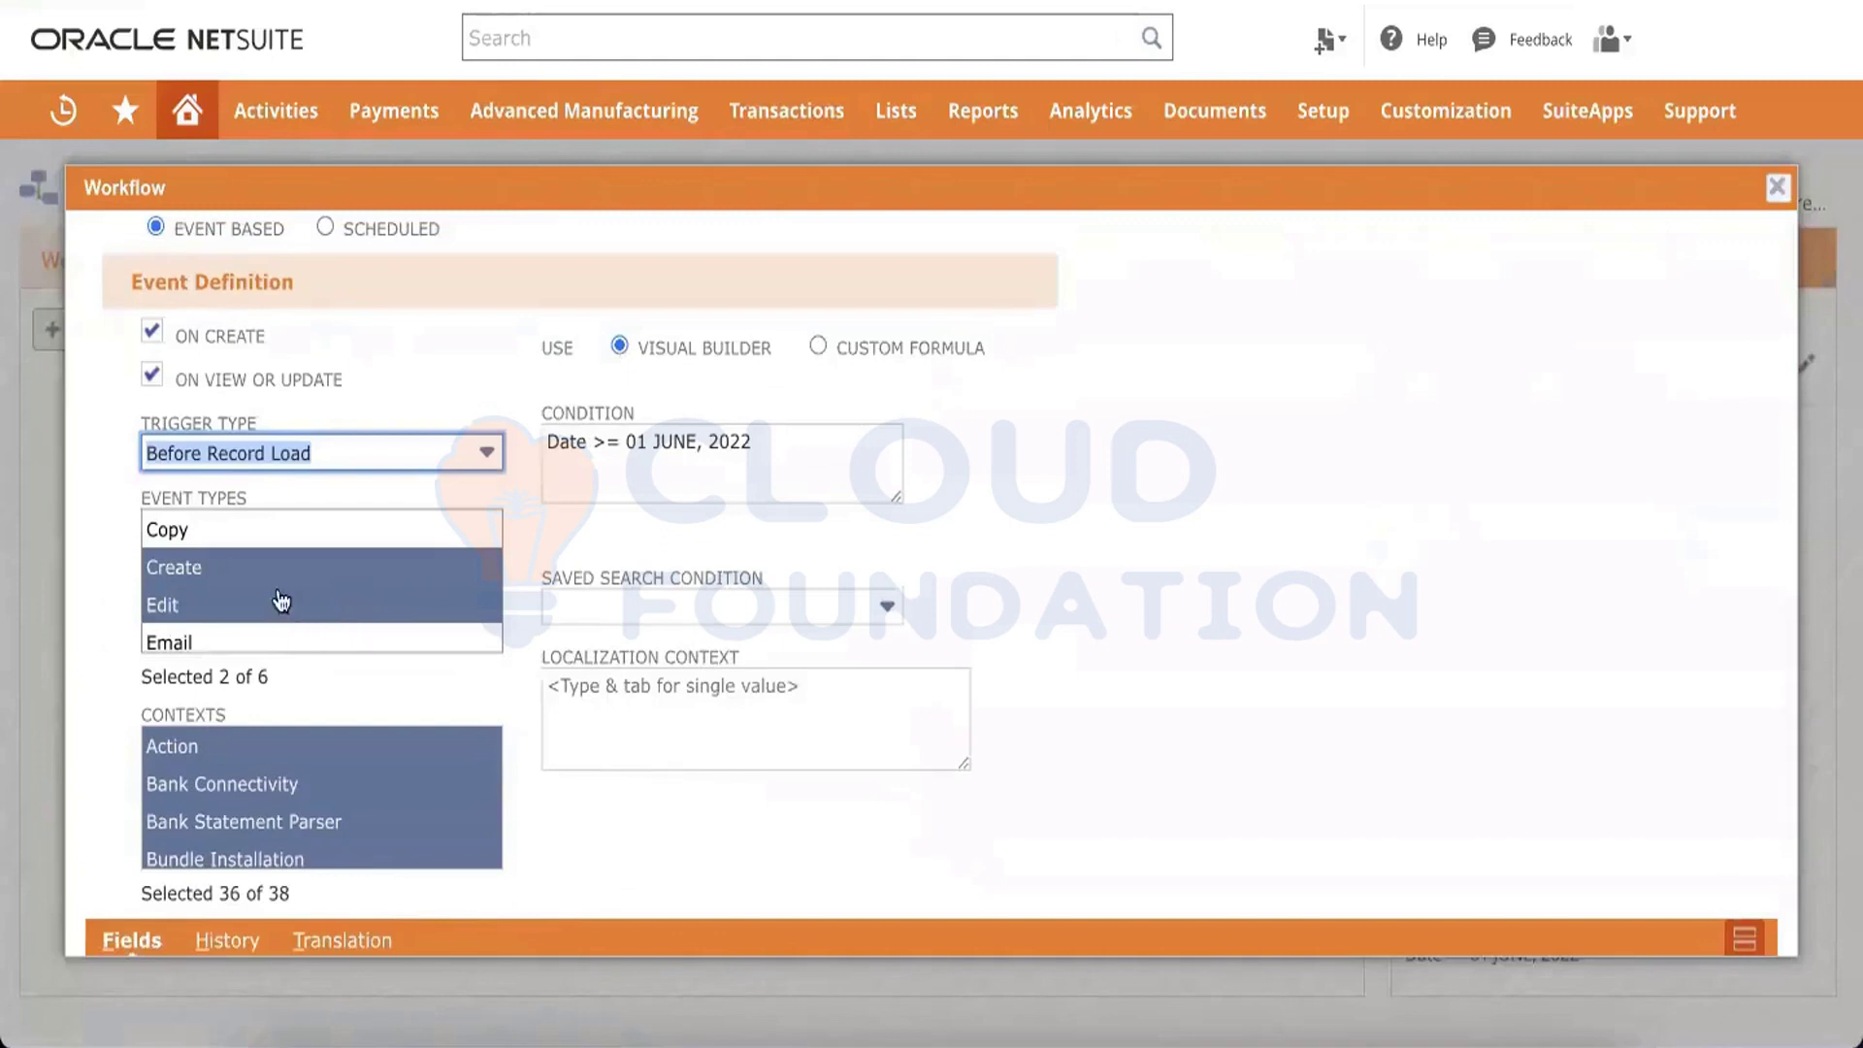
pyautogui.scroll(1, 281, 601)
pyautogui.scroll(8, 86, 634)
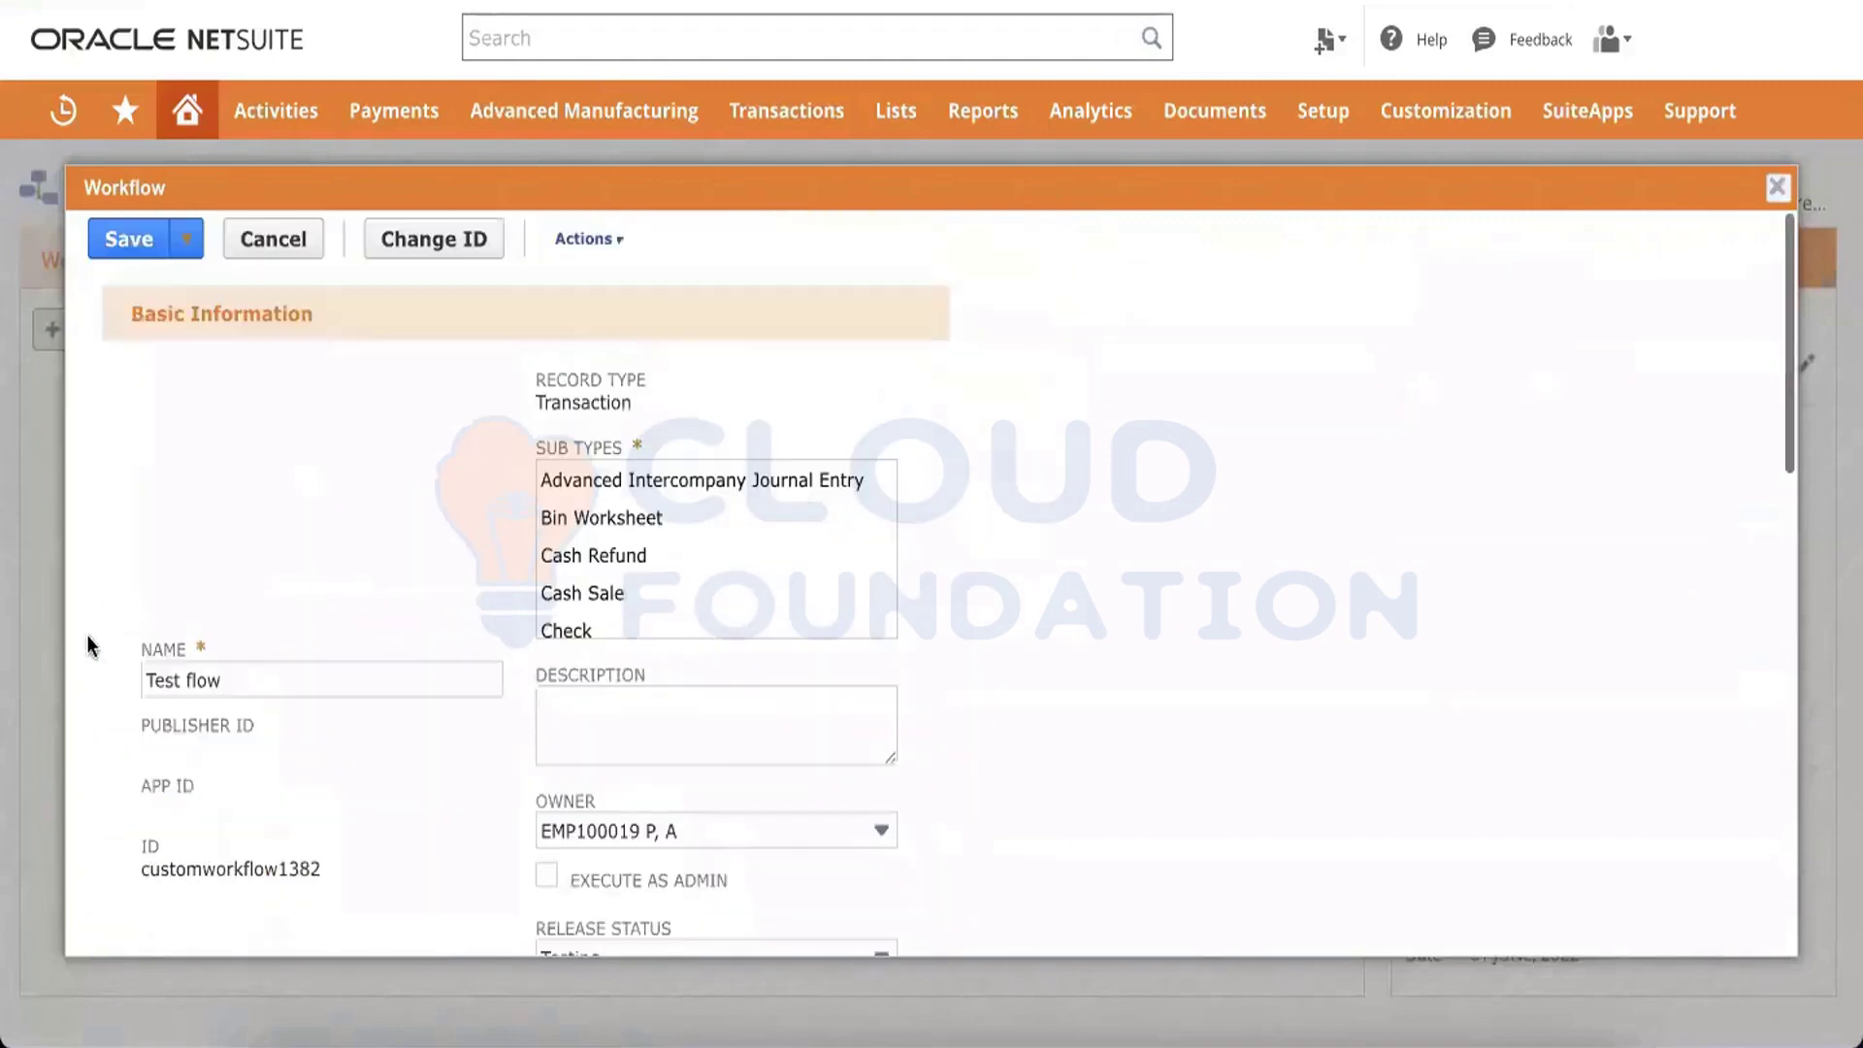
pyautogui.click(117, 252)
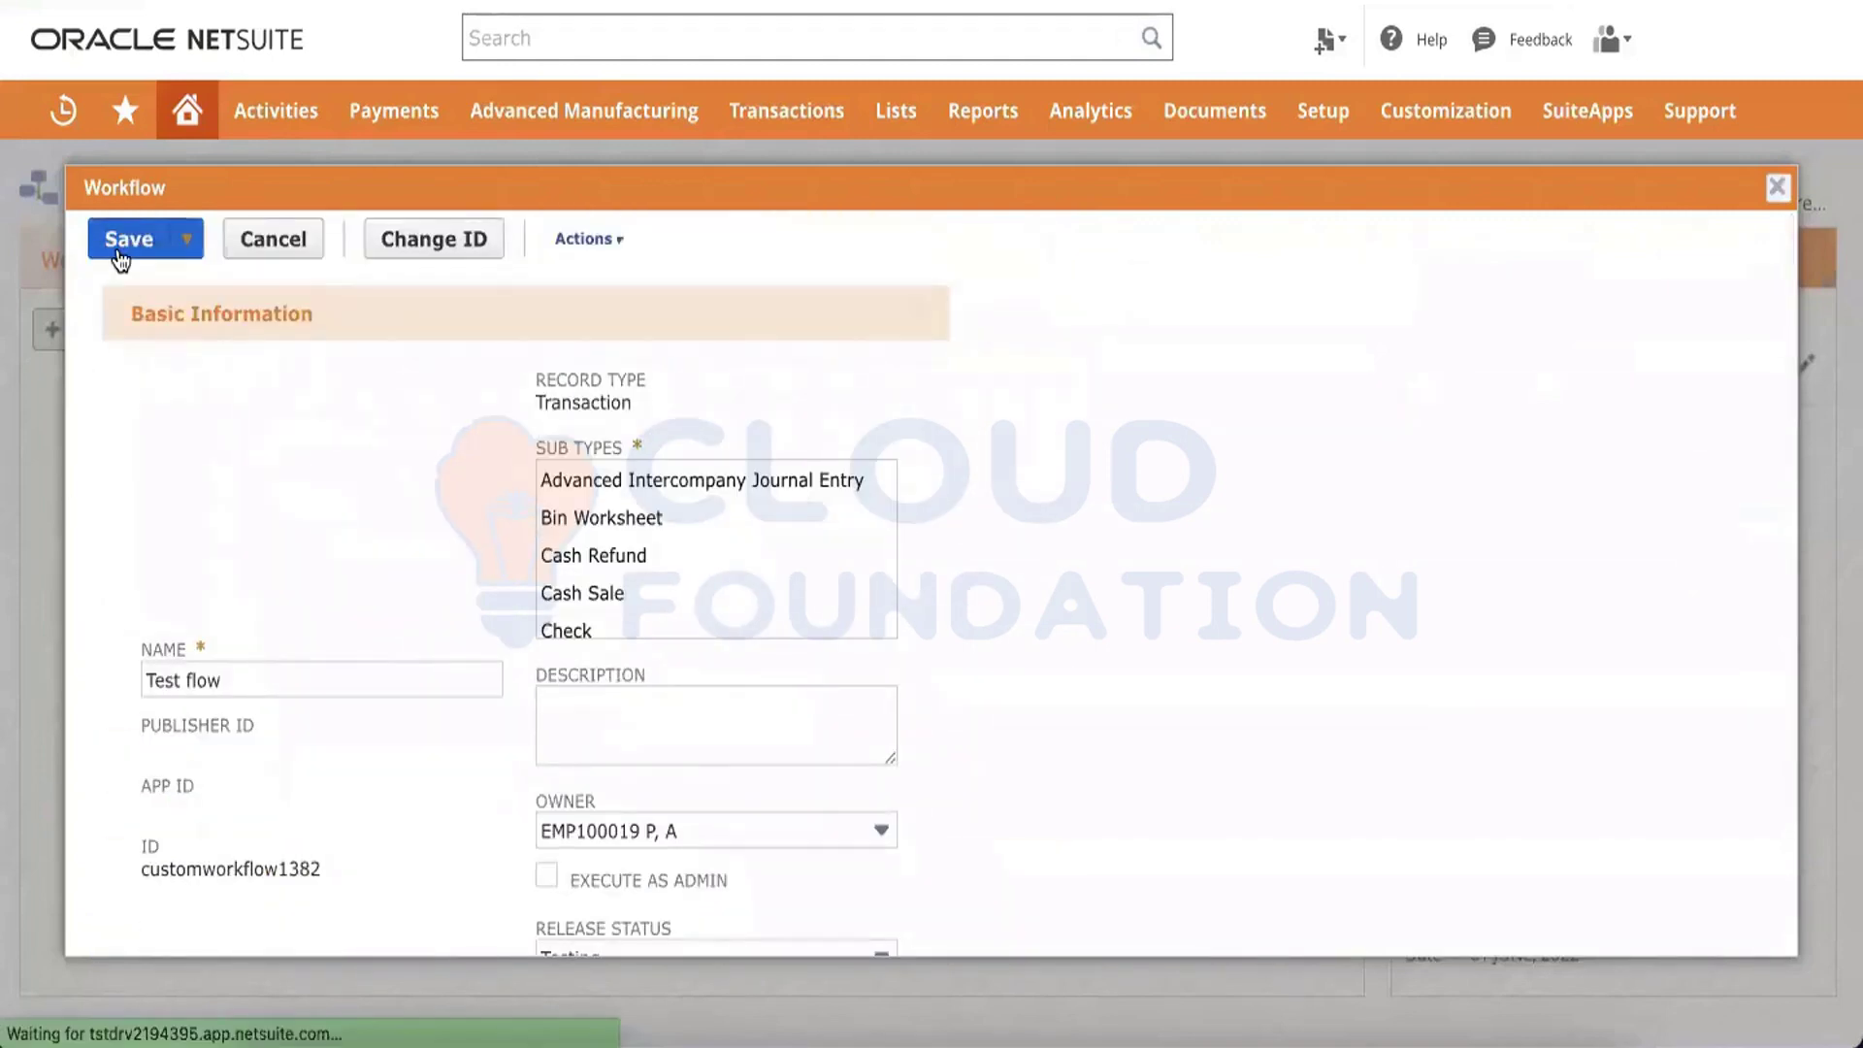
# Reload the sales order form, discarding the unsaved changes
pyautogui.click(1320, 193)
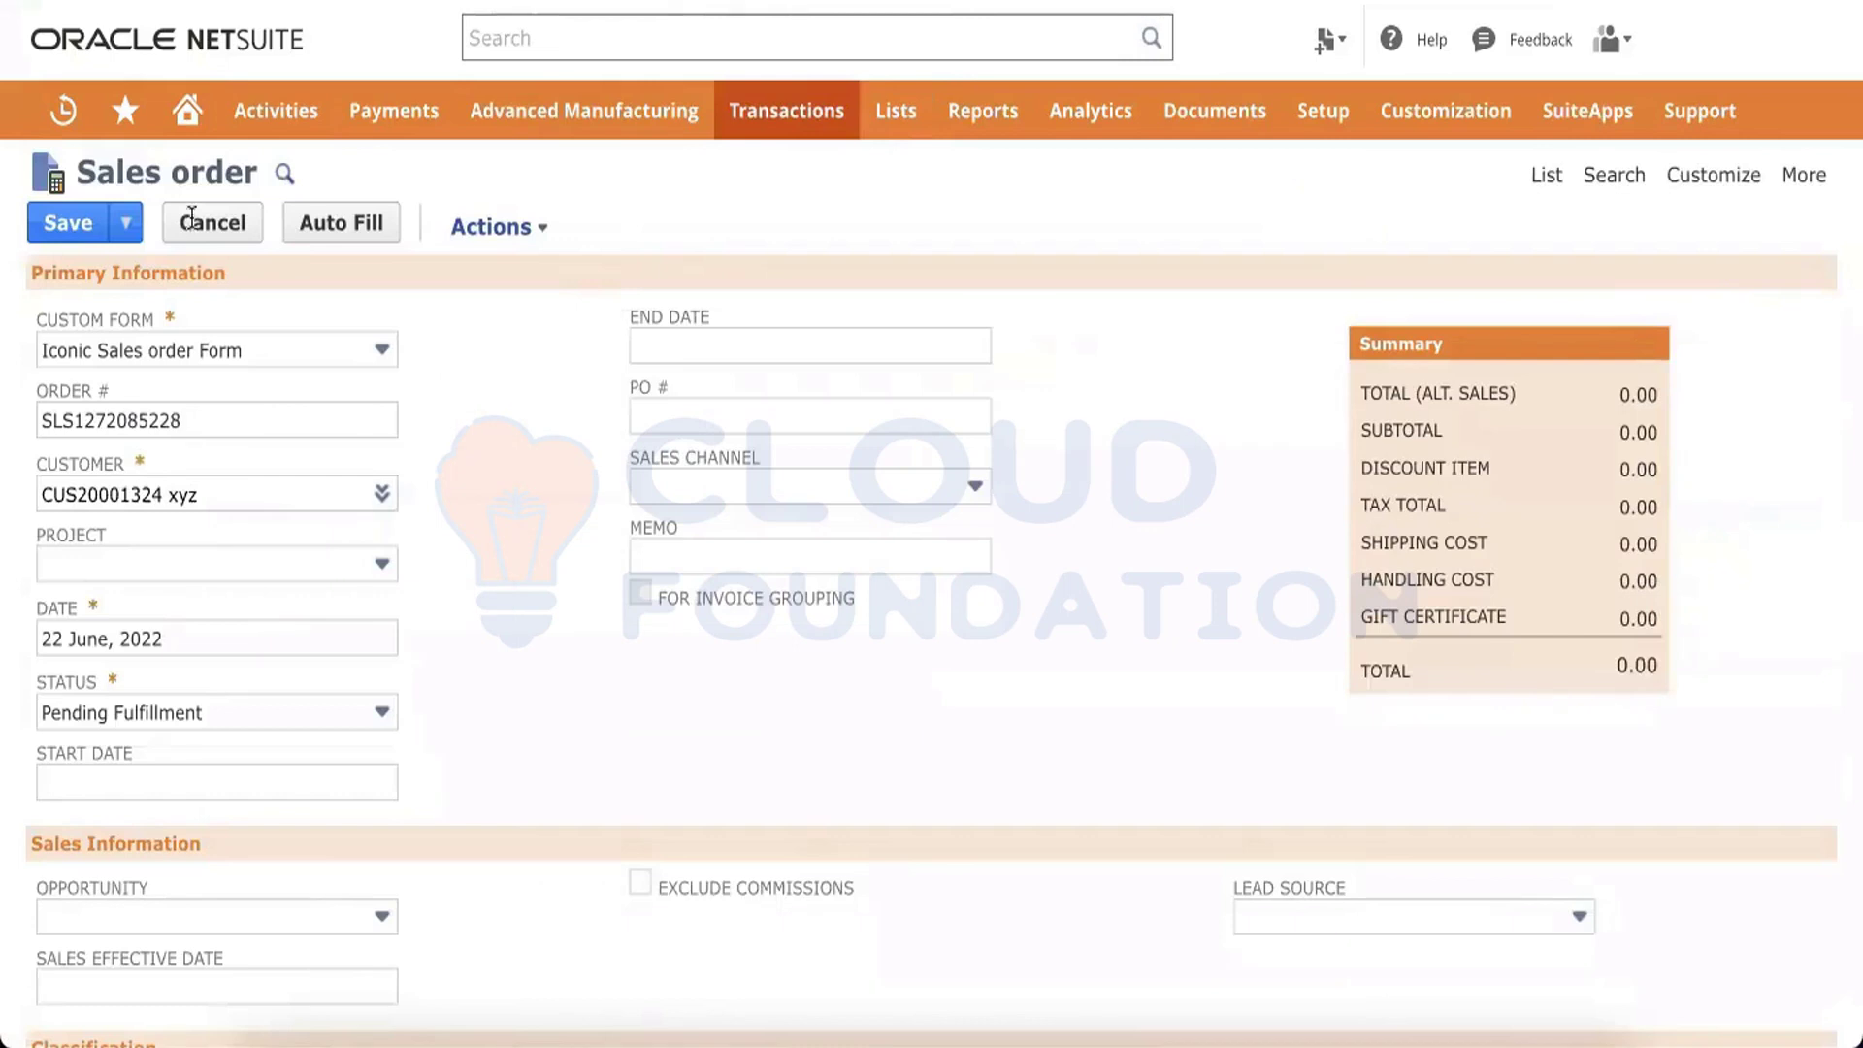
pyautogui.press('super+r')
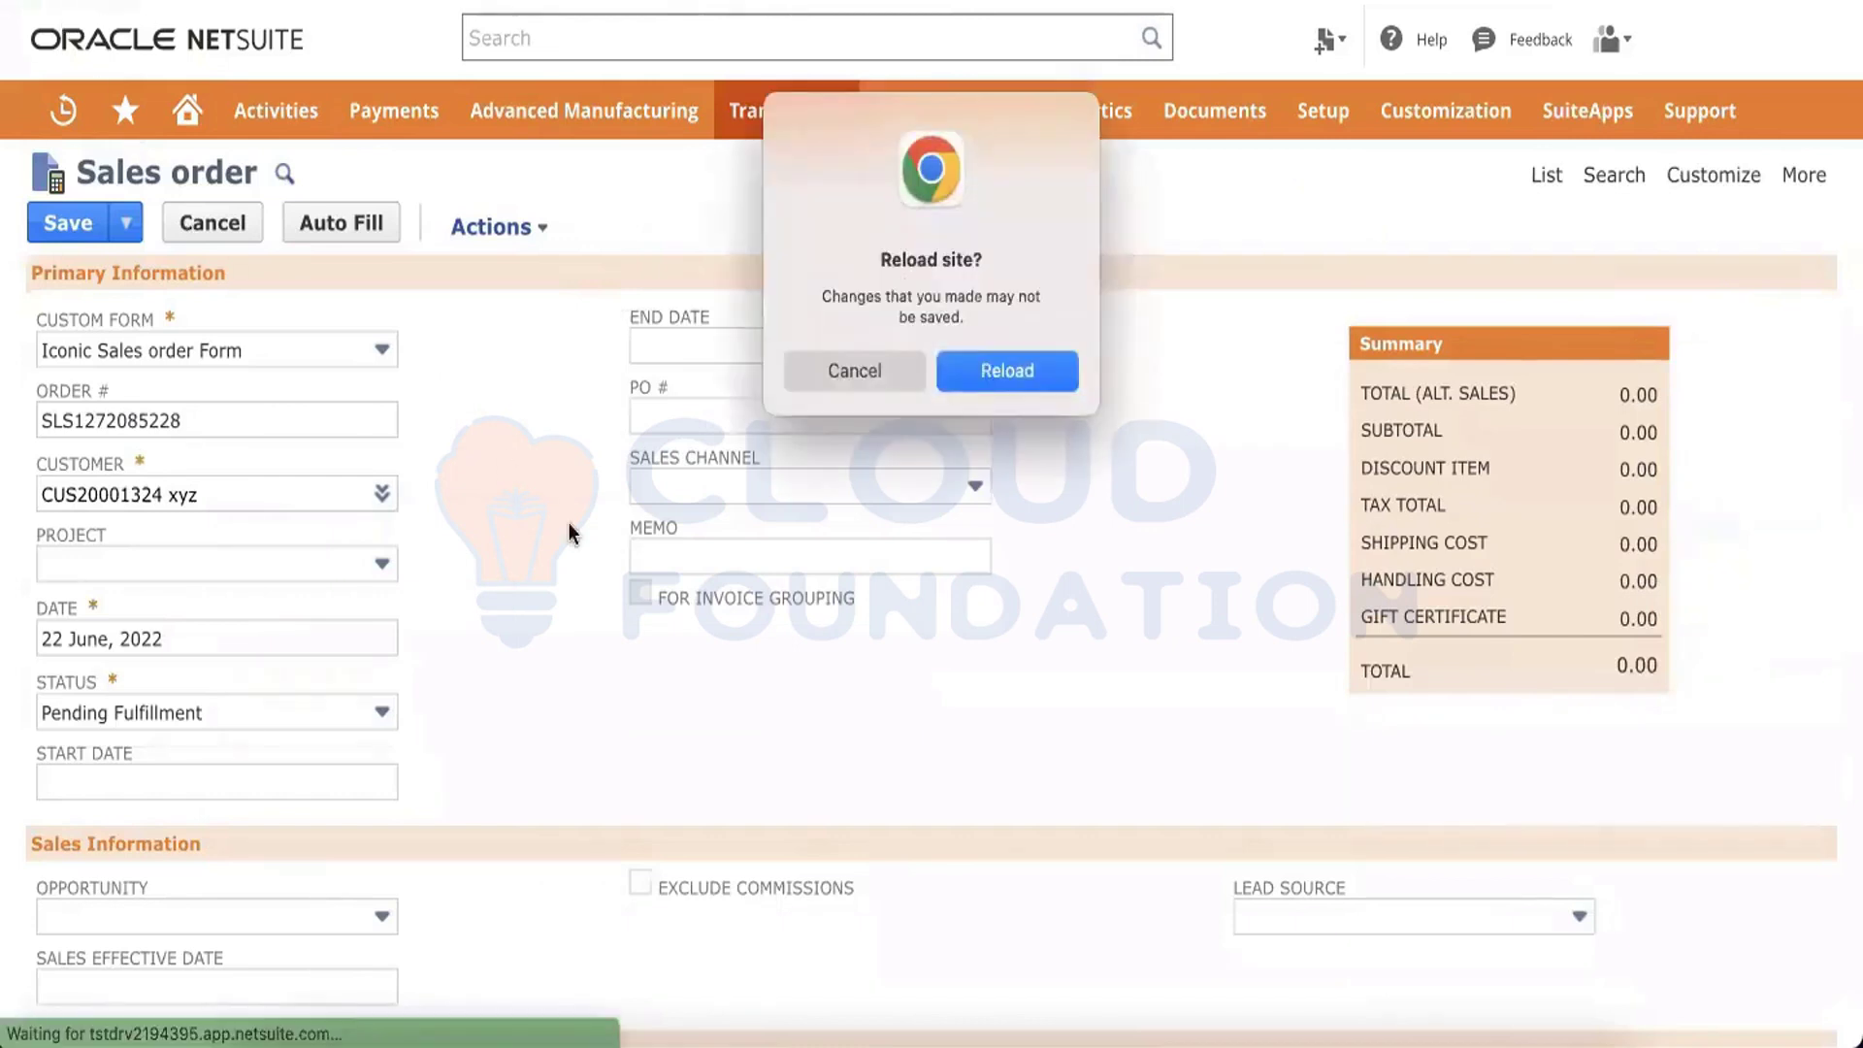
pyautogui.click(1011, 369)
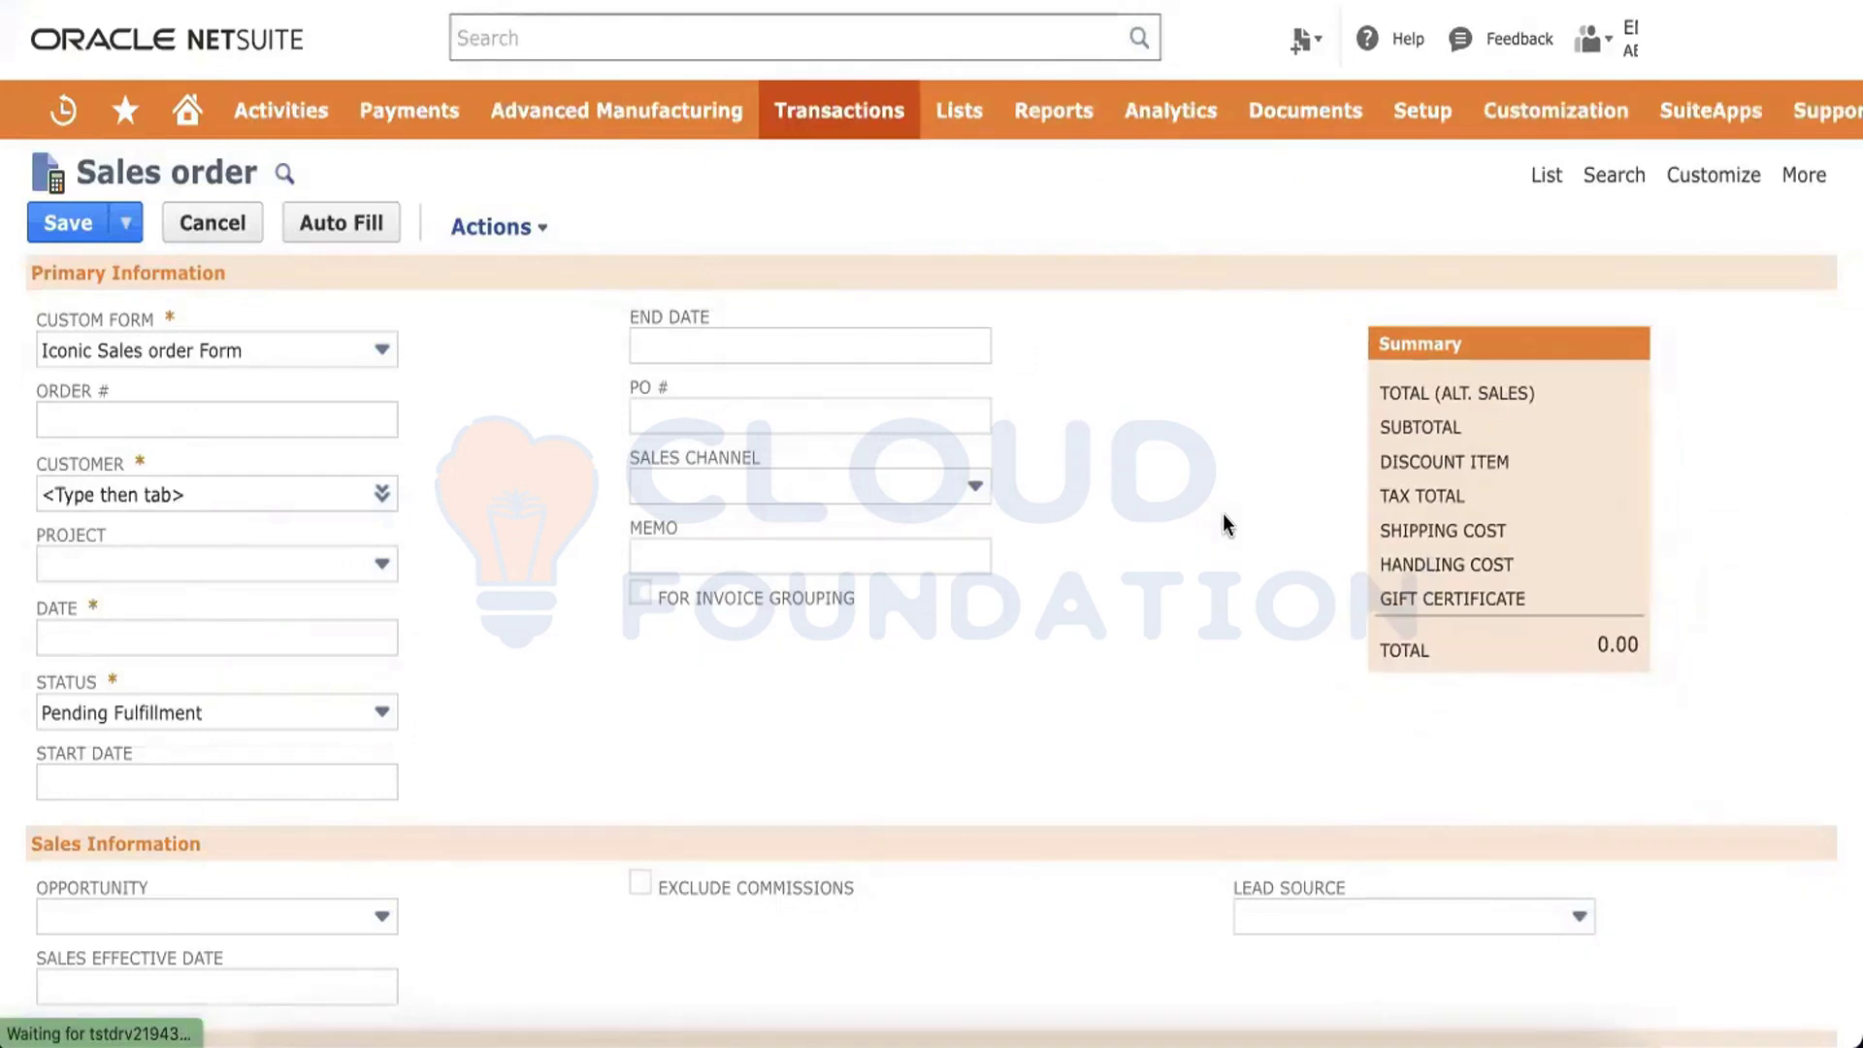
# Examine the sales order form: open the Memo field help and browse the Custom, Sales Information and Inspection subtabs
pyautogui.click(650, 528)
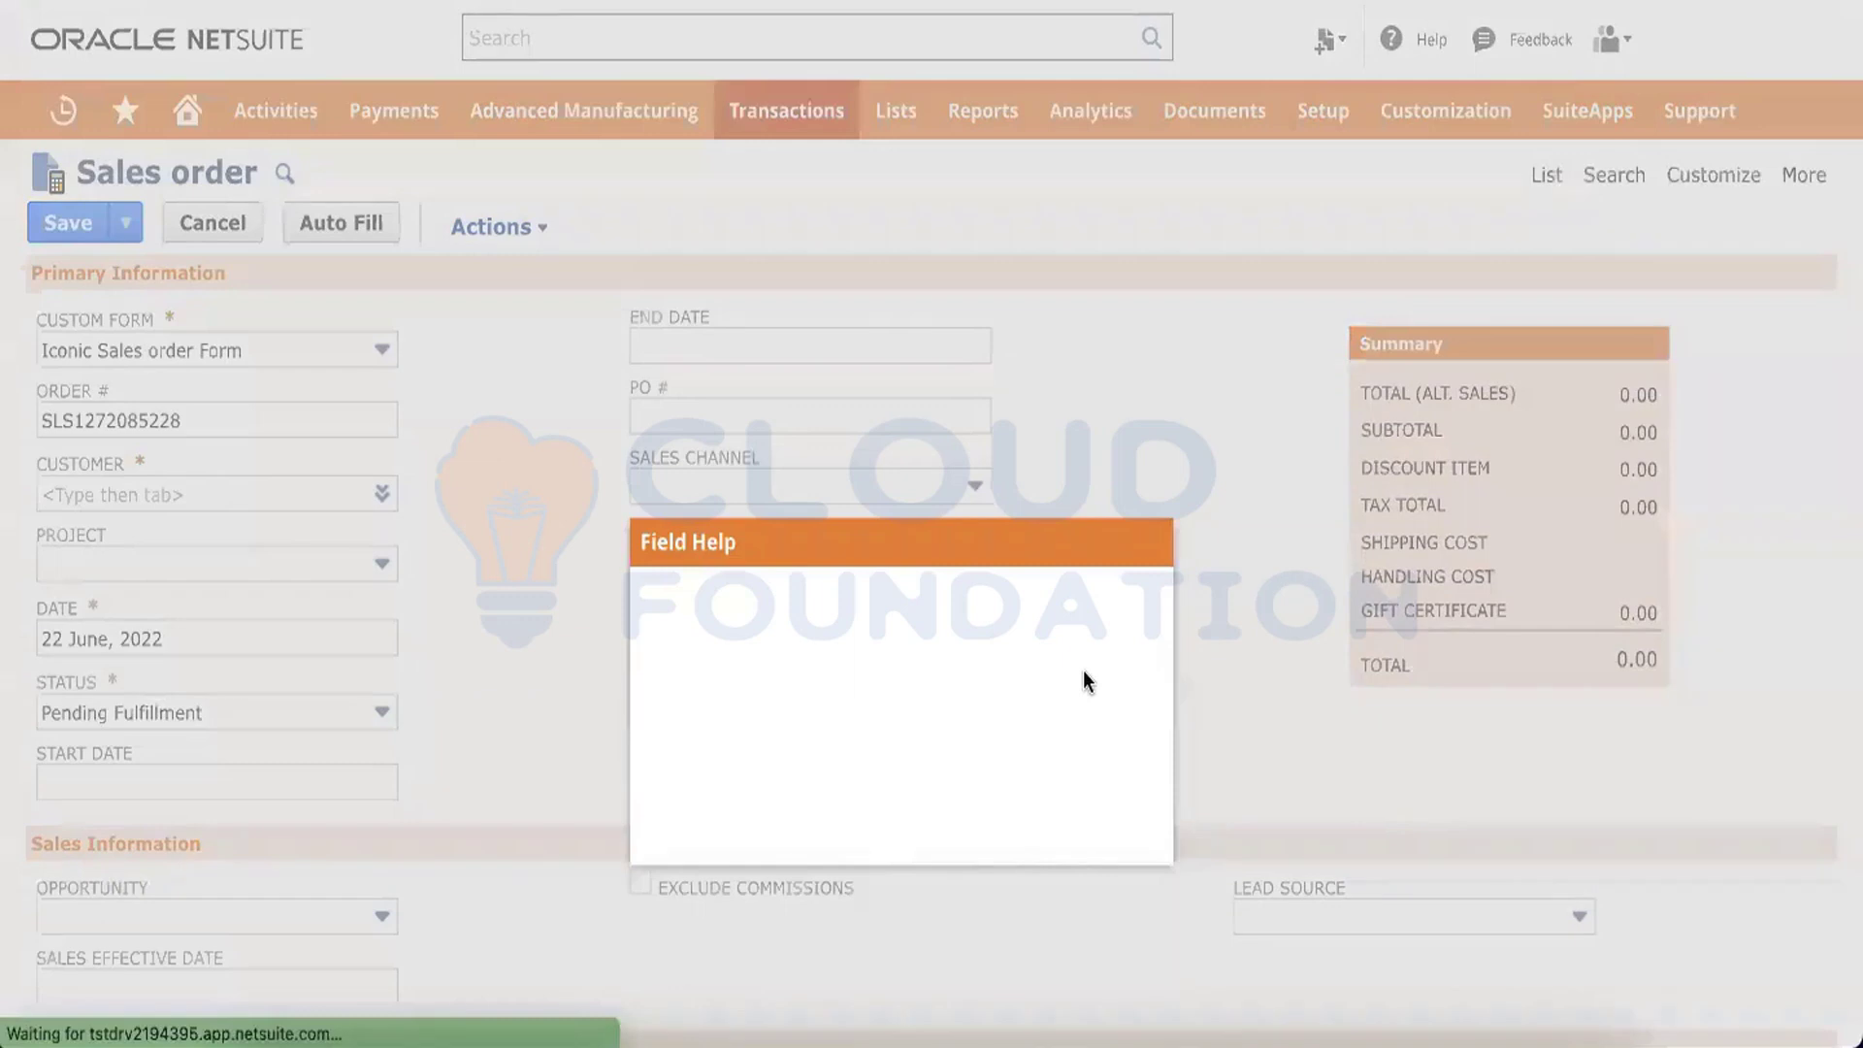
pyautogui.click(1155, 542)
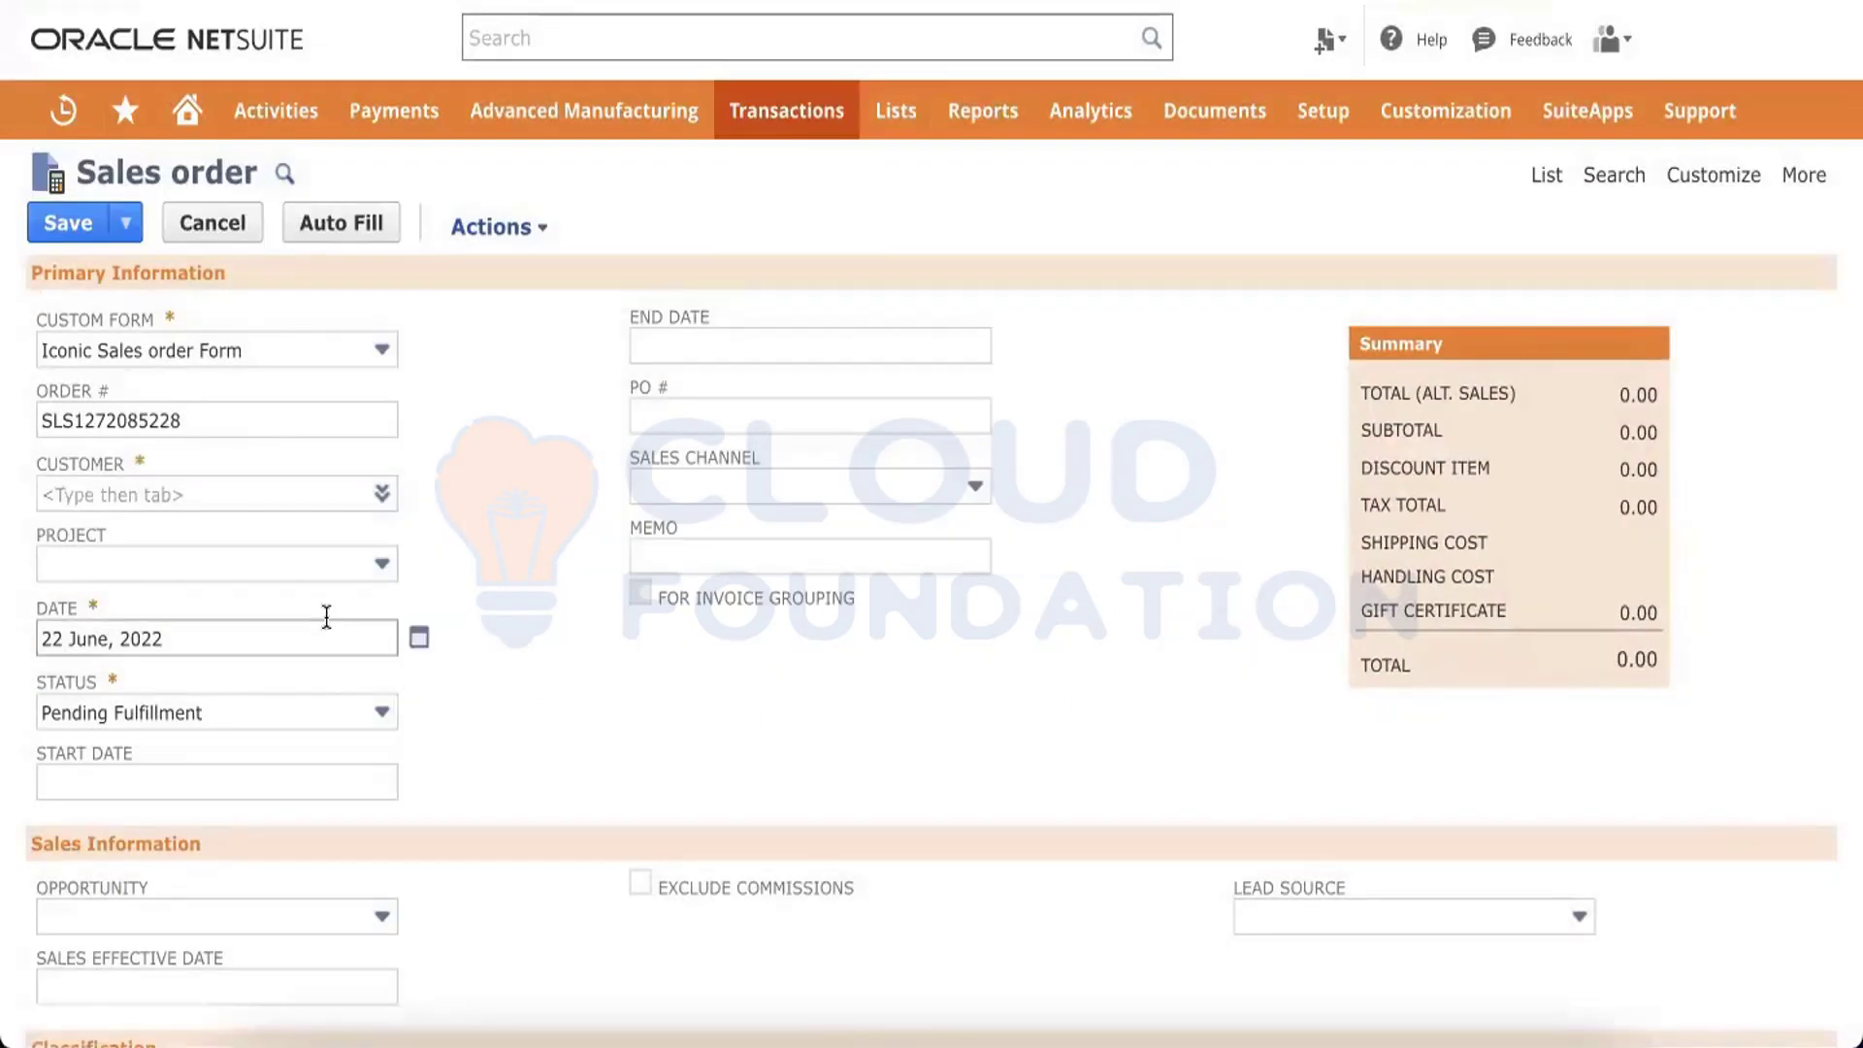
pyautogui.scroll(-5, 326, 617)
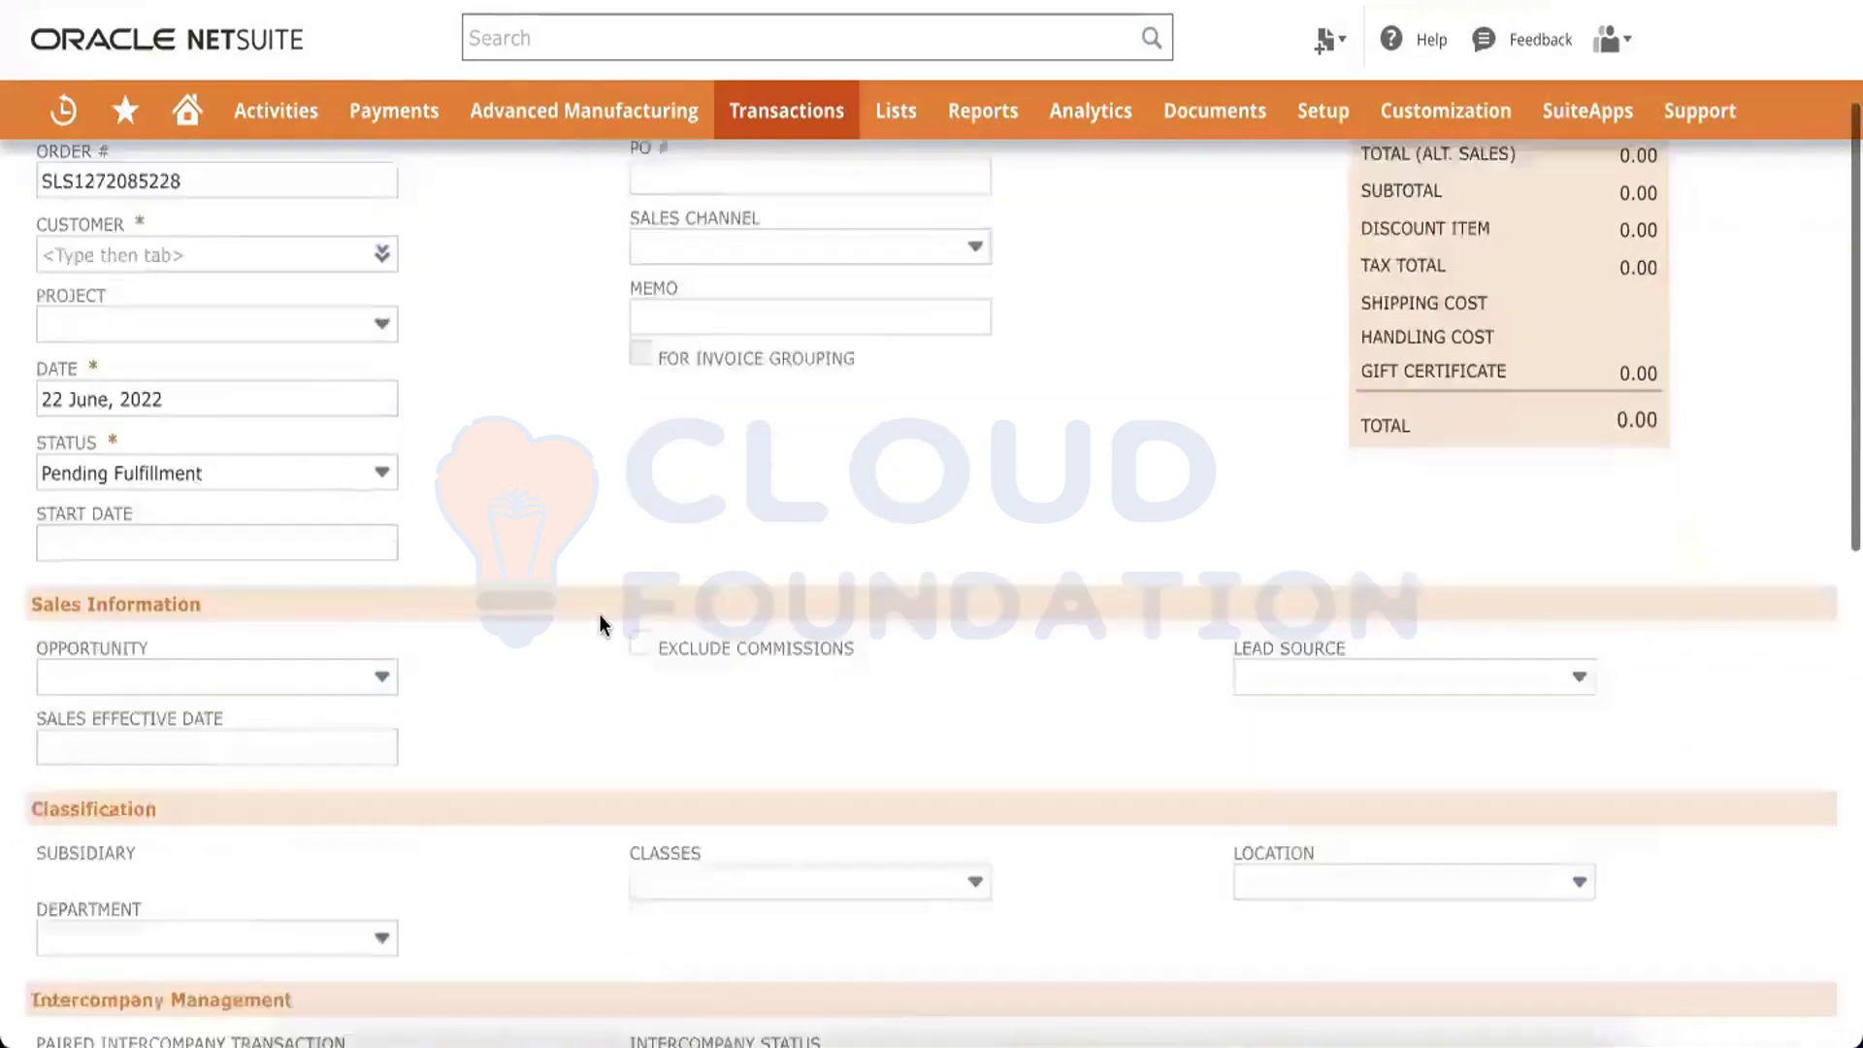
pyautogui.scroll(-10, 614, 582)
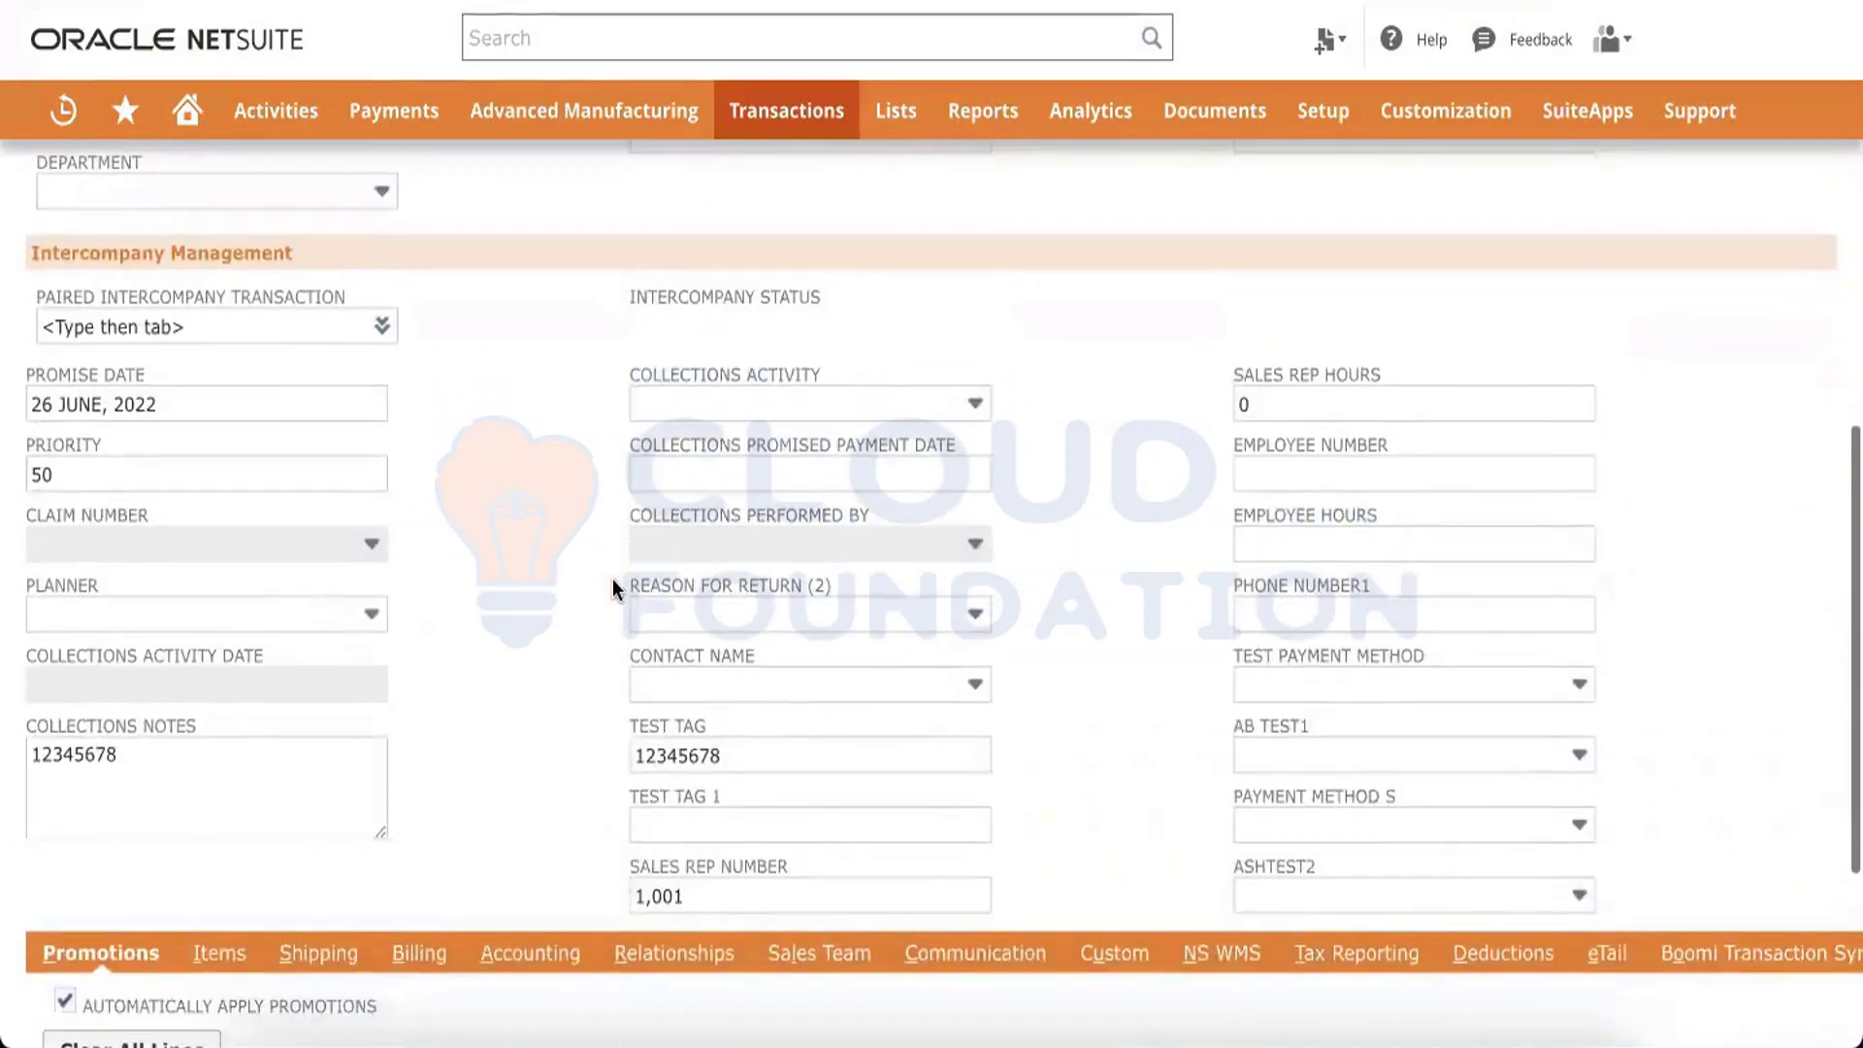
pyautogui.scroll(-1, 613, 579)
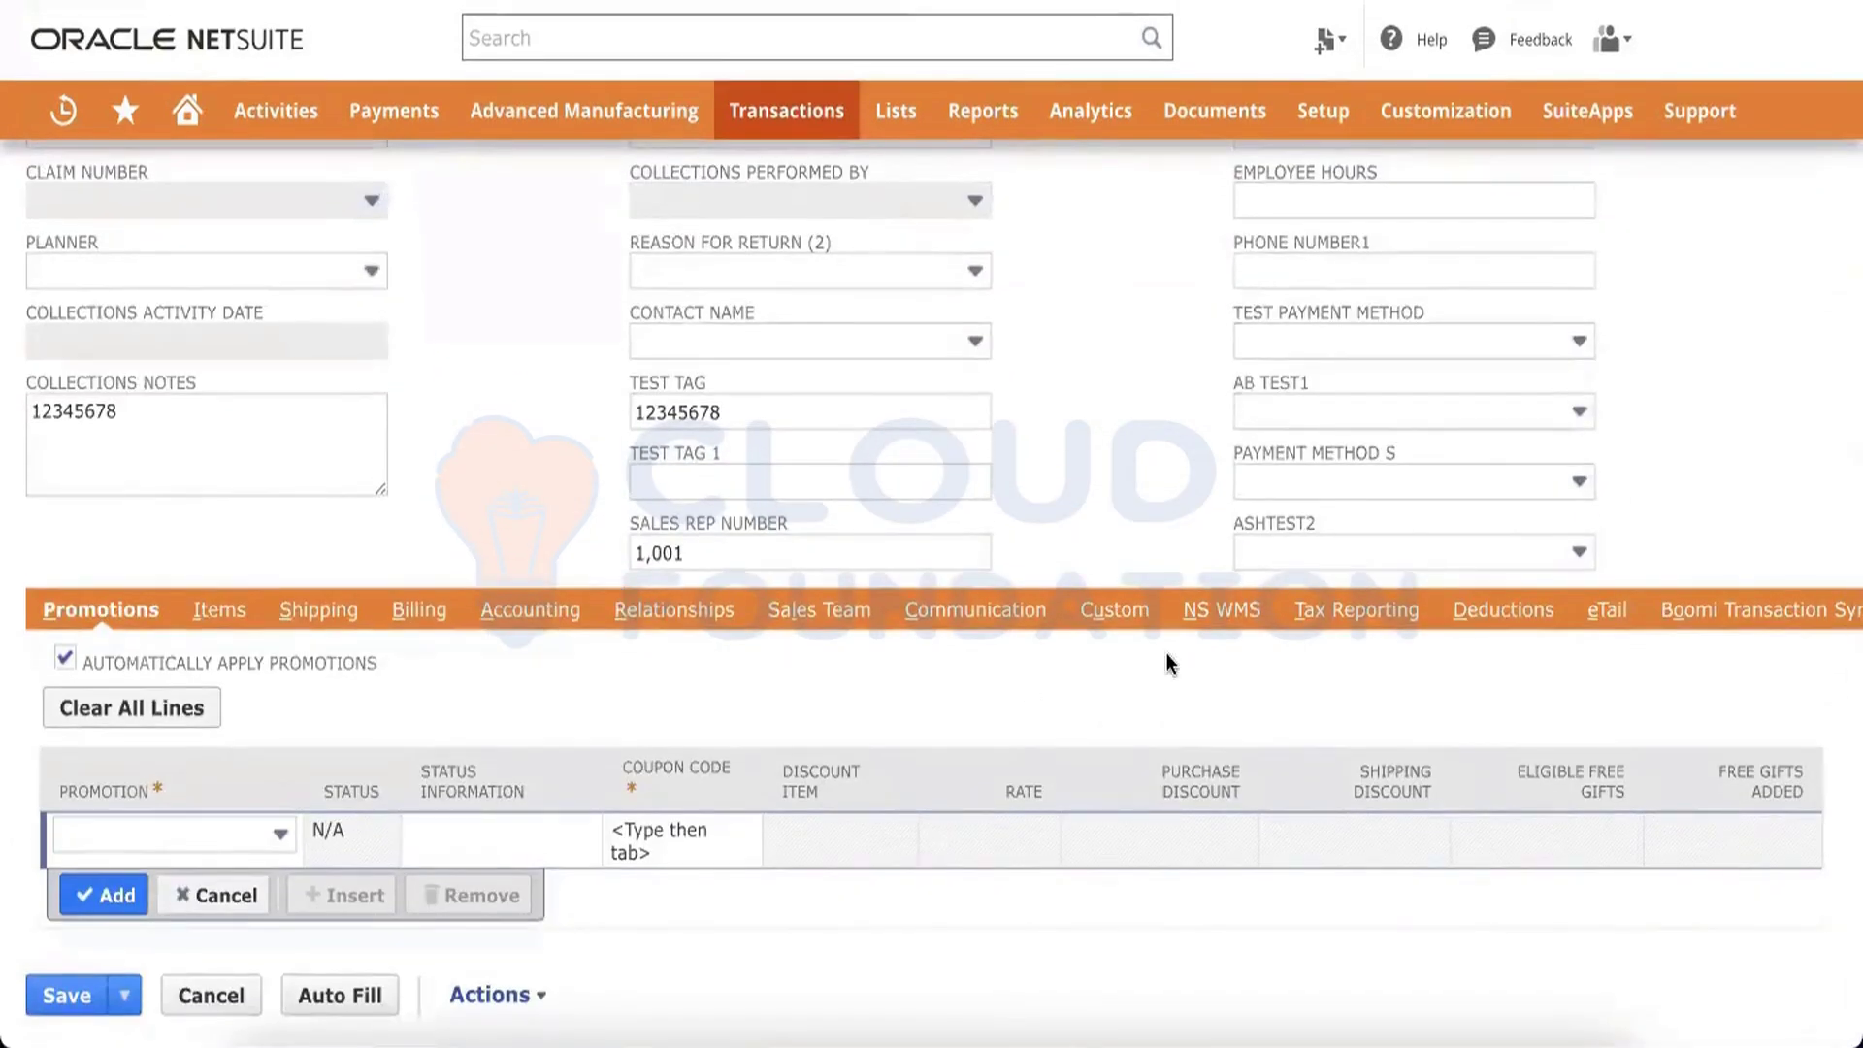
pyautogui.scroll(15, 1166, 652)
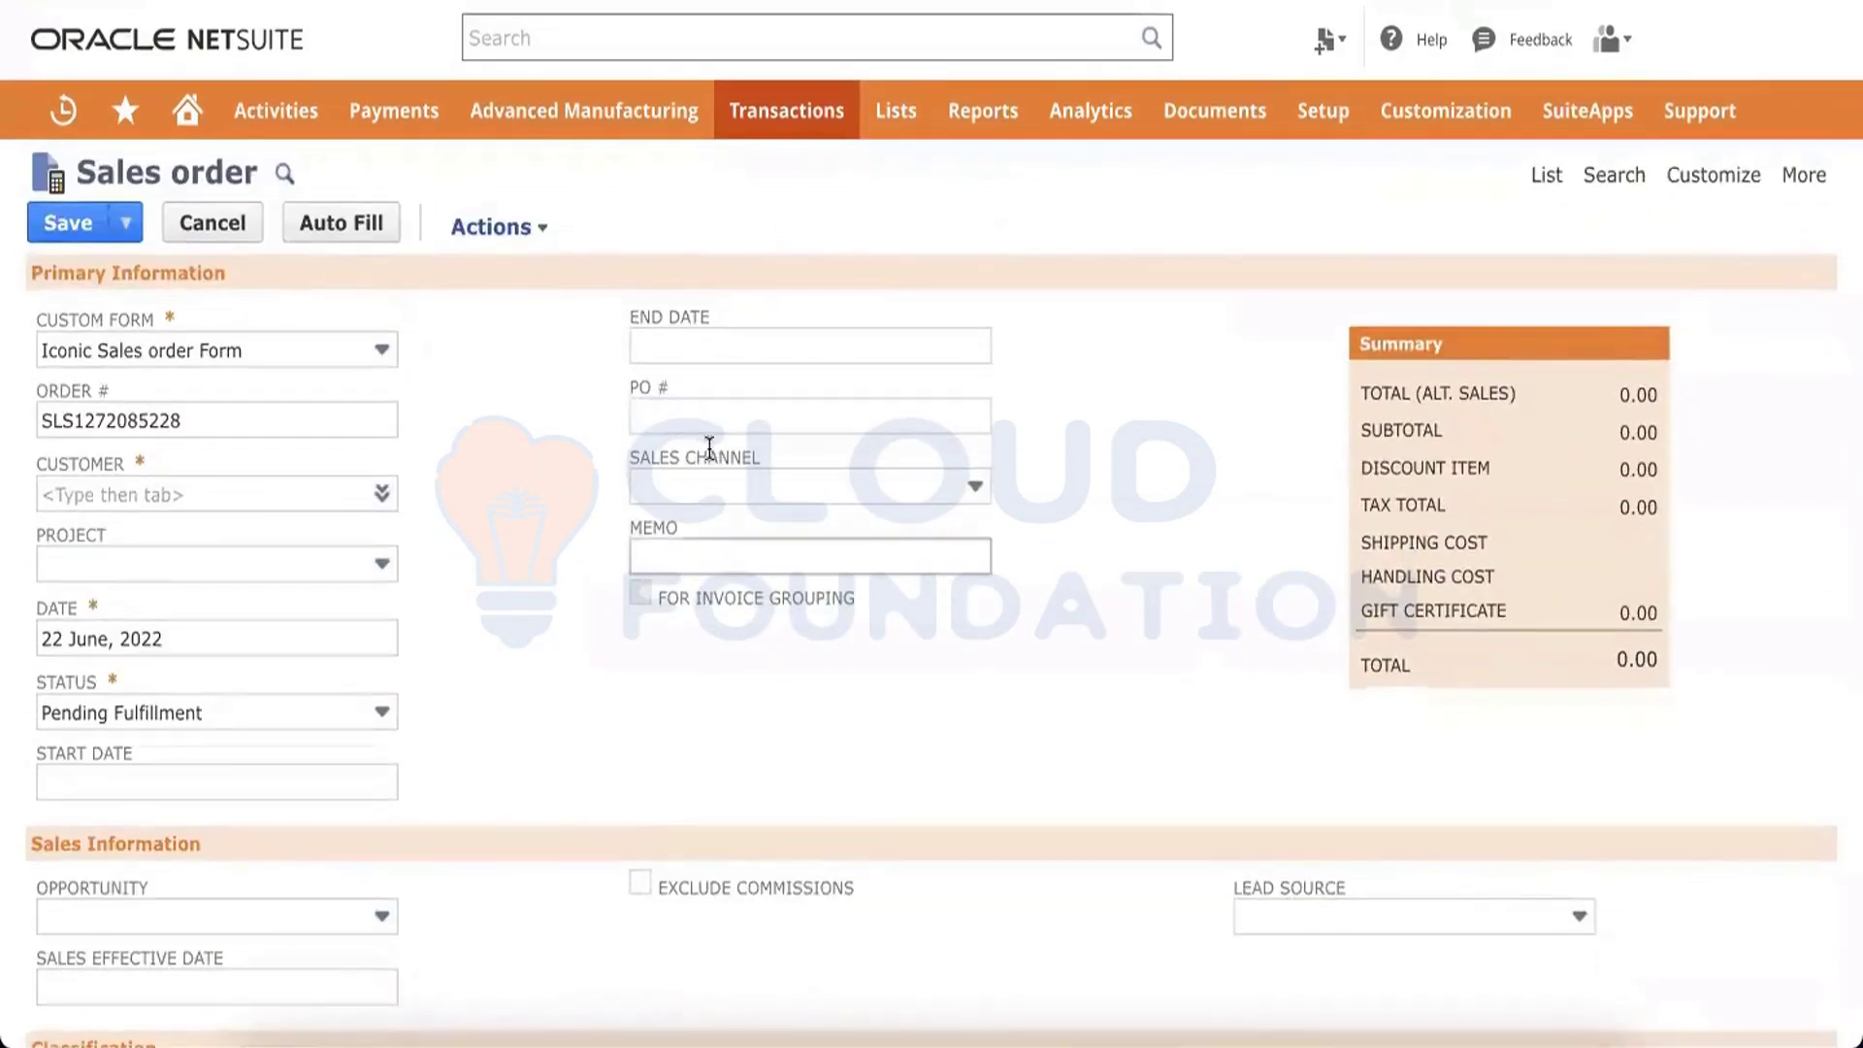
pyautogui.scroll(-11, 709, 448)
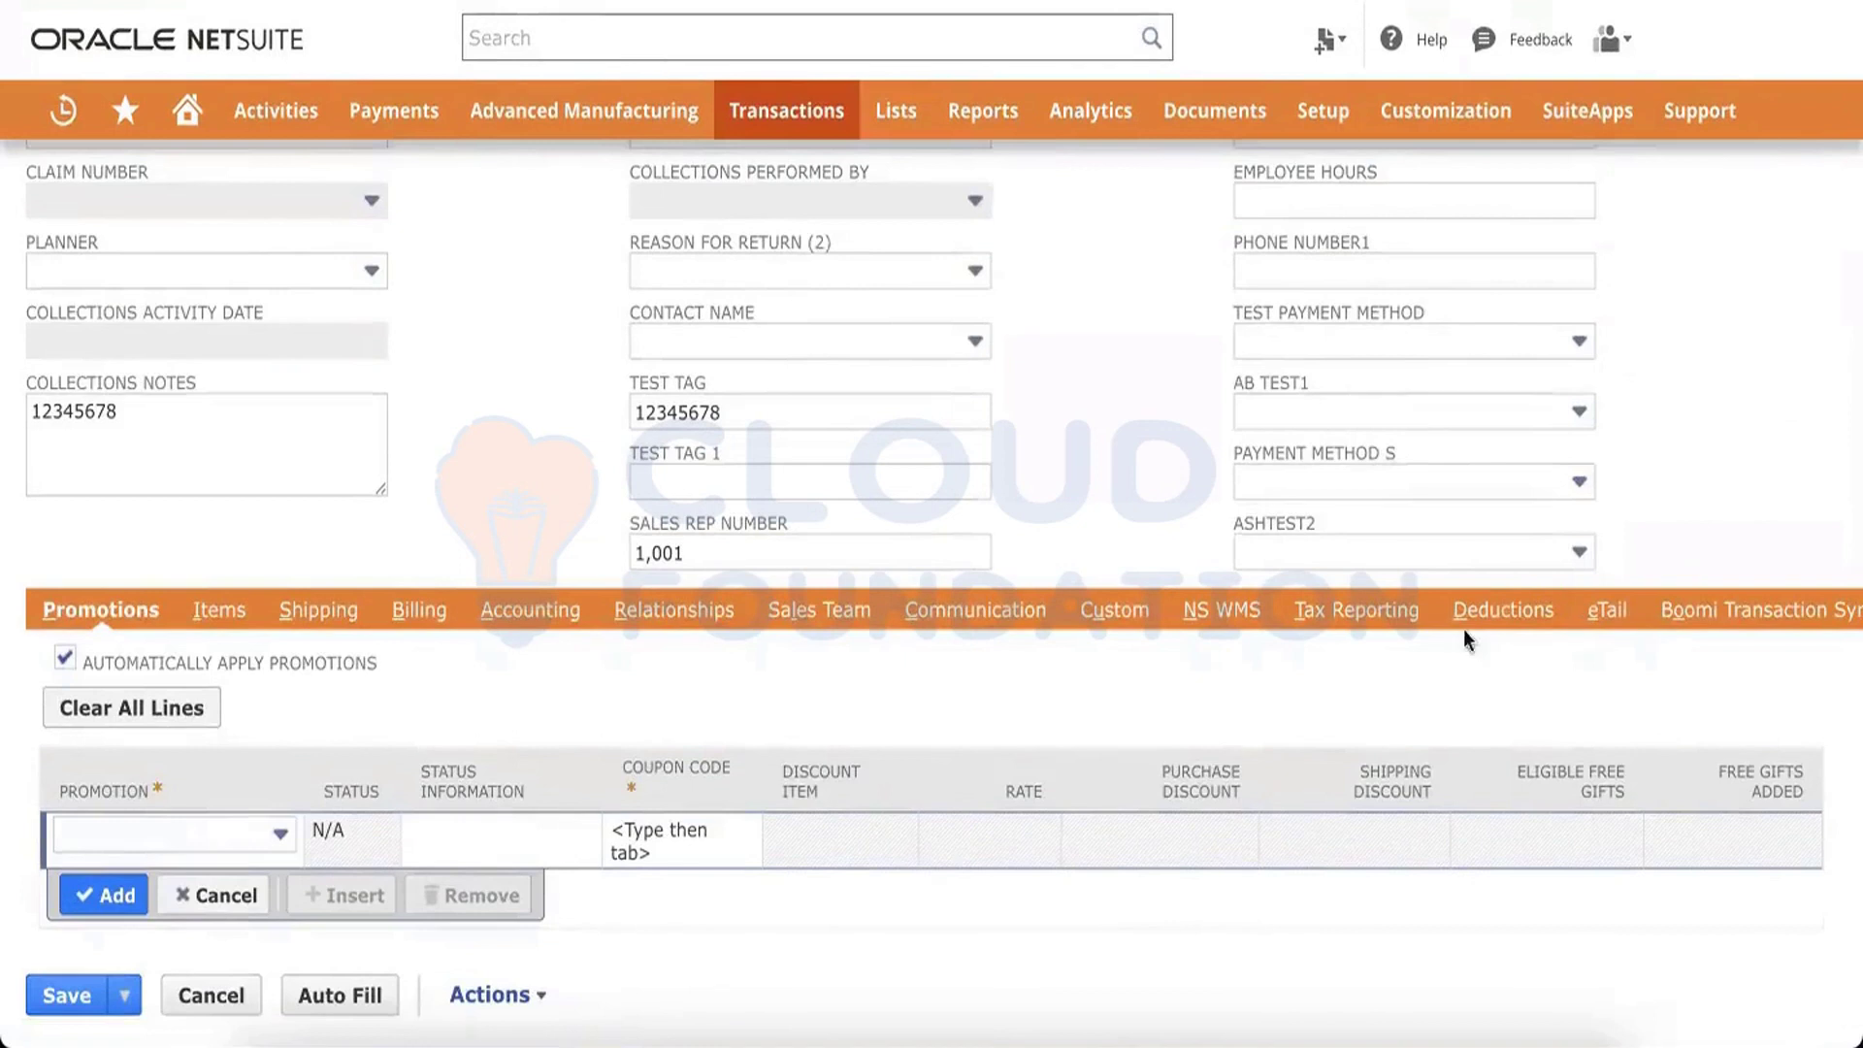
pyautogui.hscroll(10, 1293, 632)
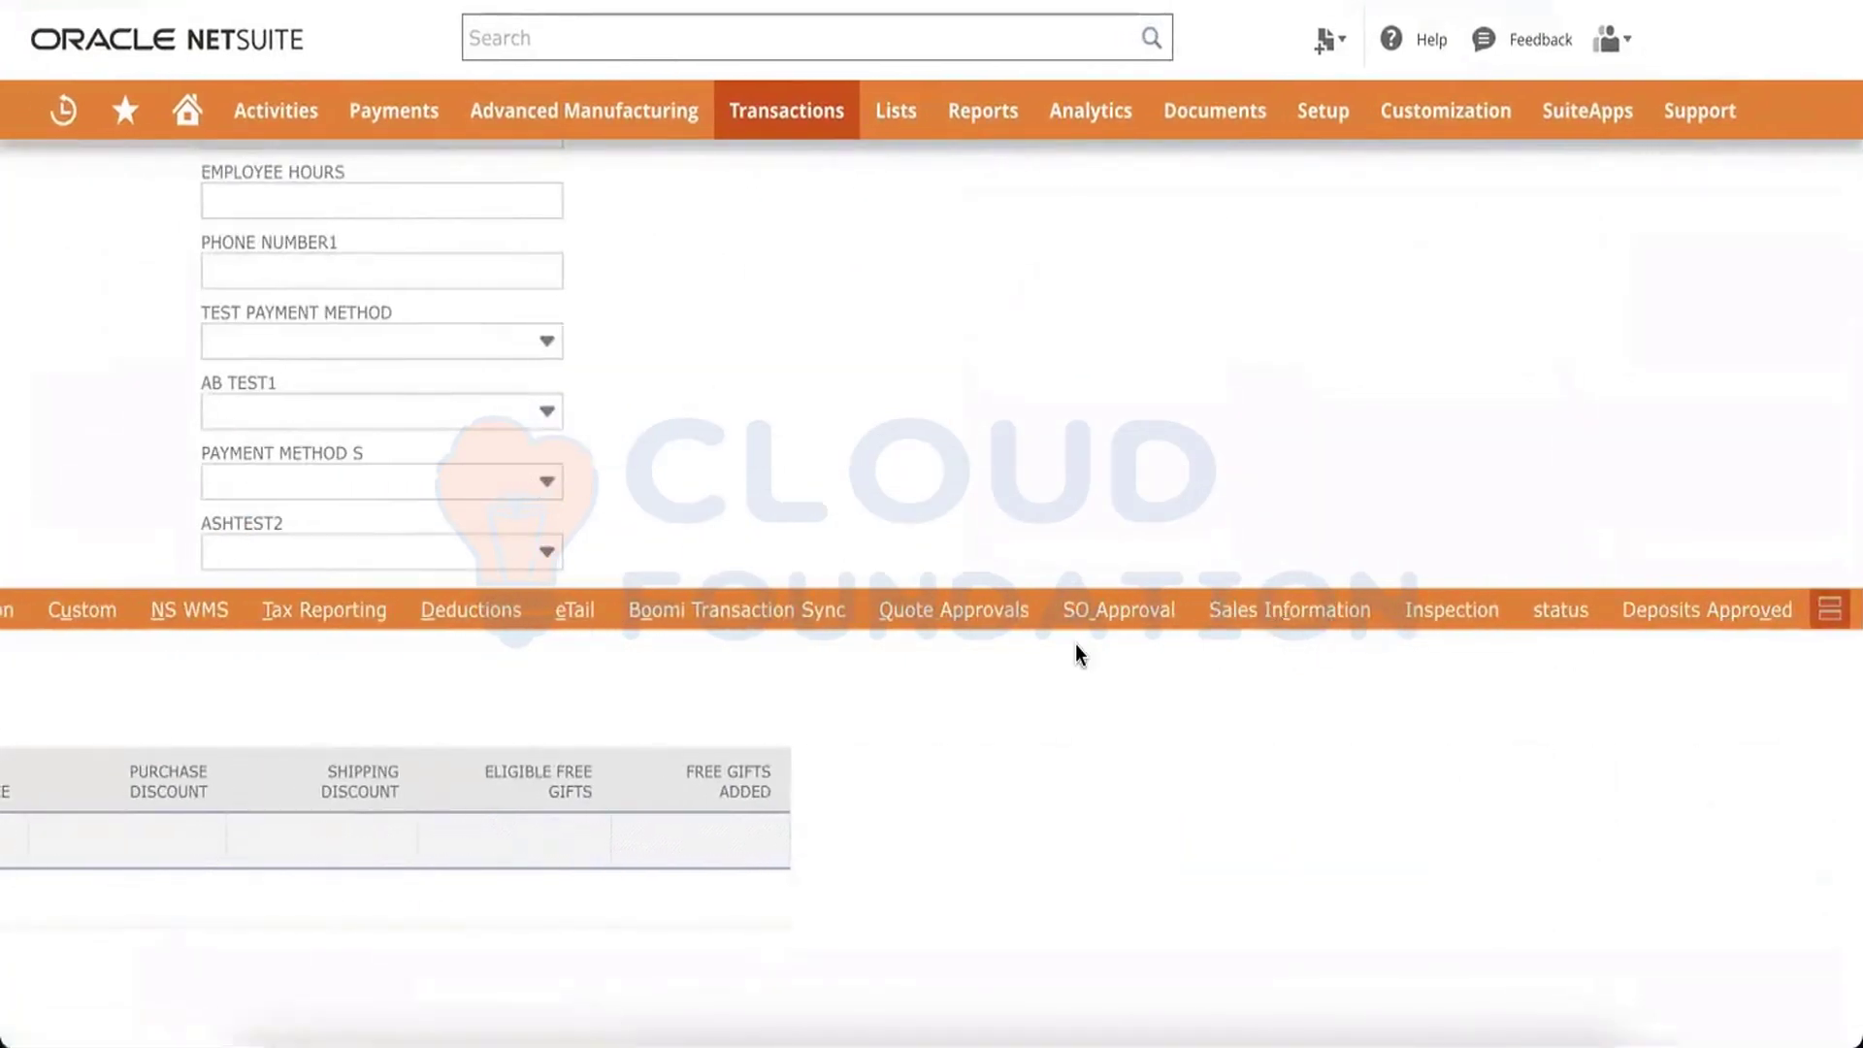
pyautogui.hscroll(-10, 1076, 646)
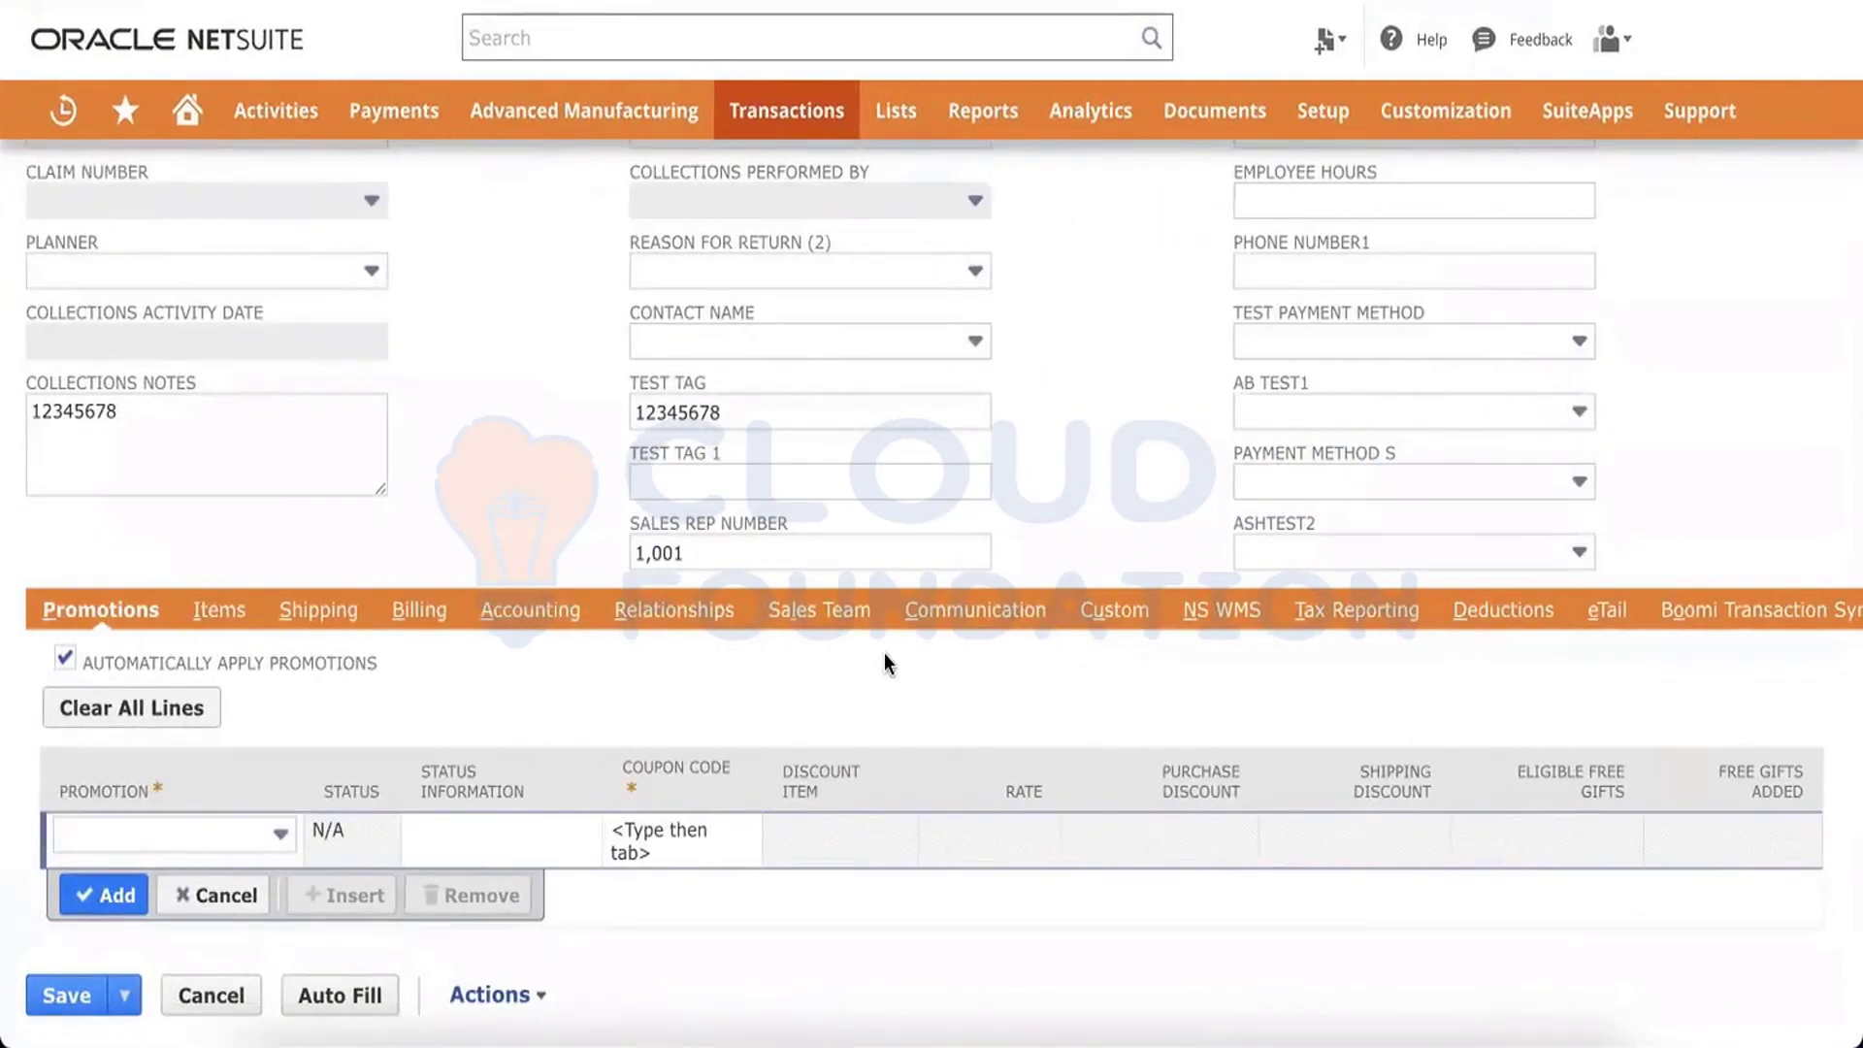
pyautogui.hscroll(5, 885, 655)
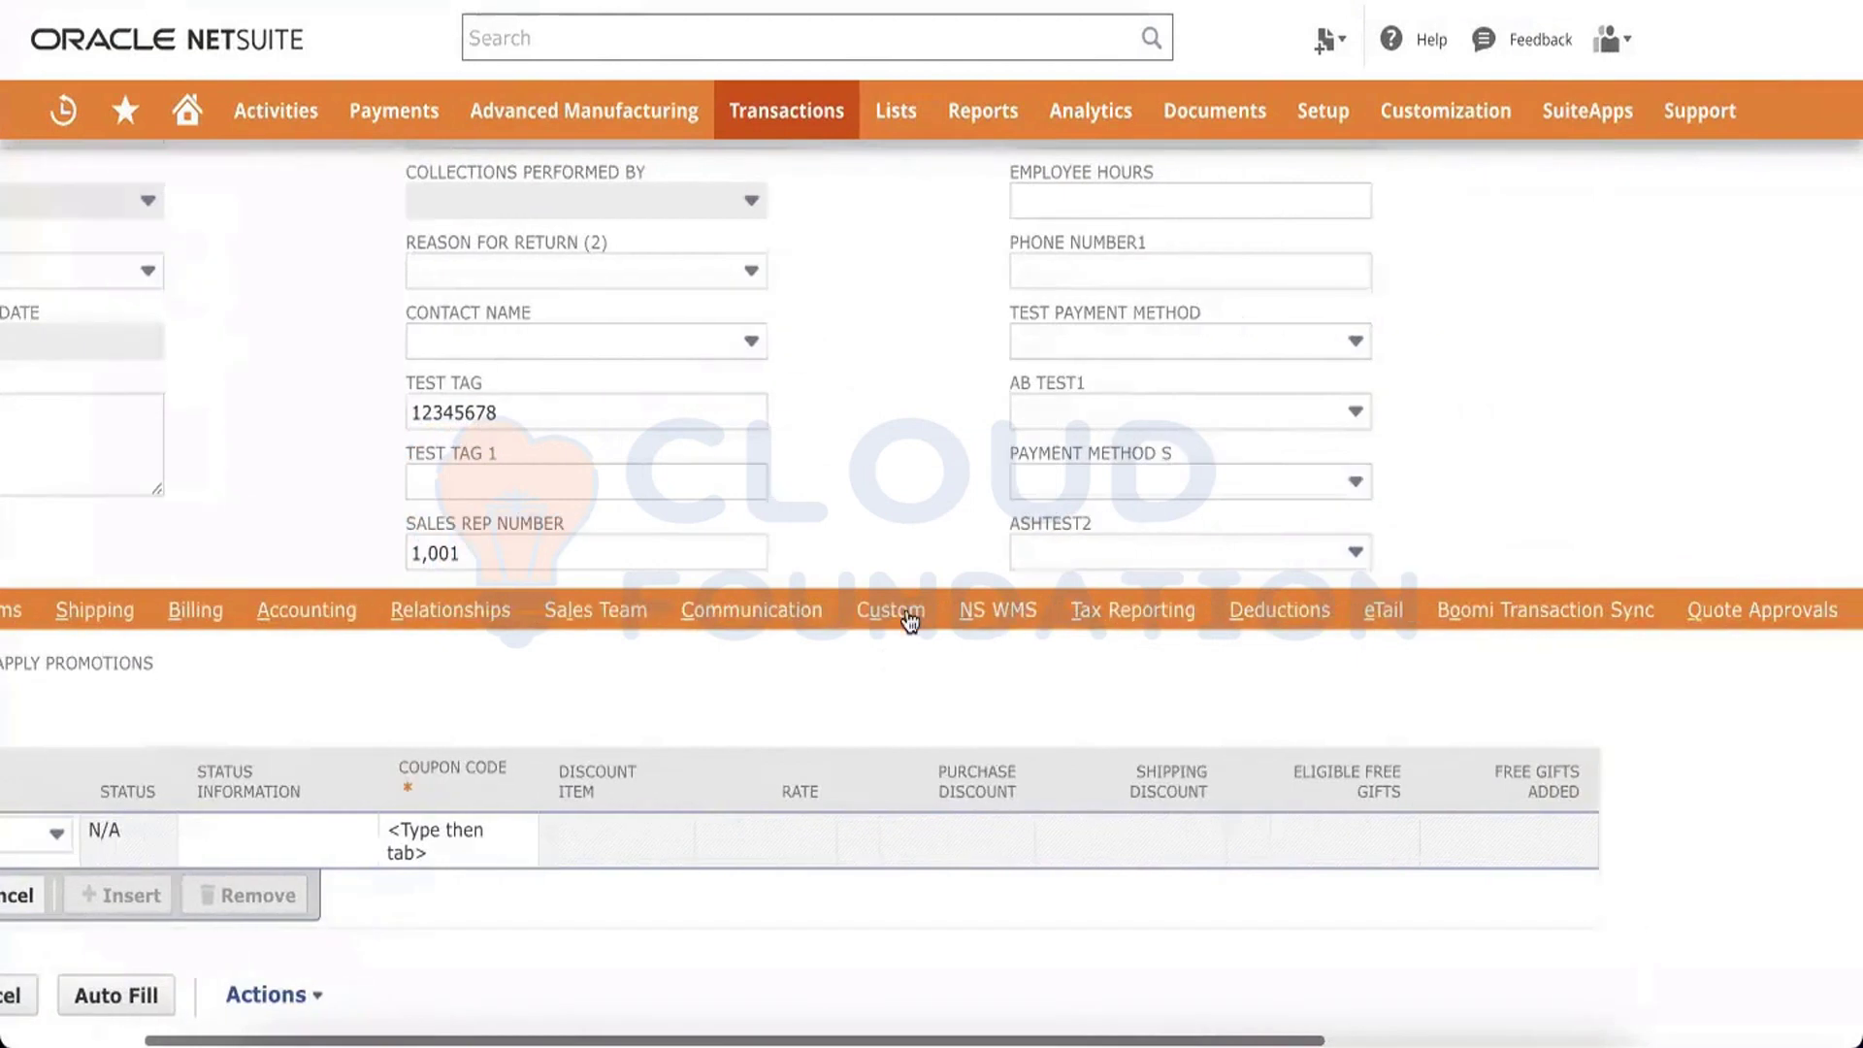
pyautogui.click(909, 619)
pyautogui.hscroll(-5, 524, 747)
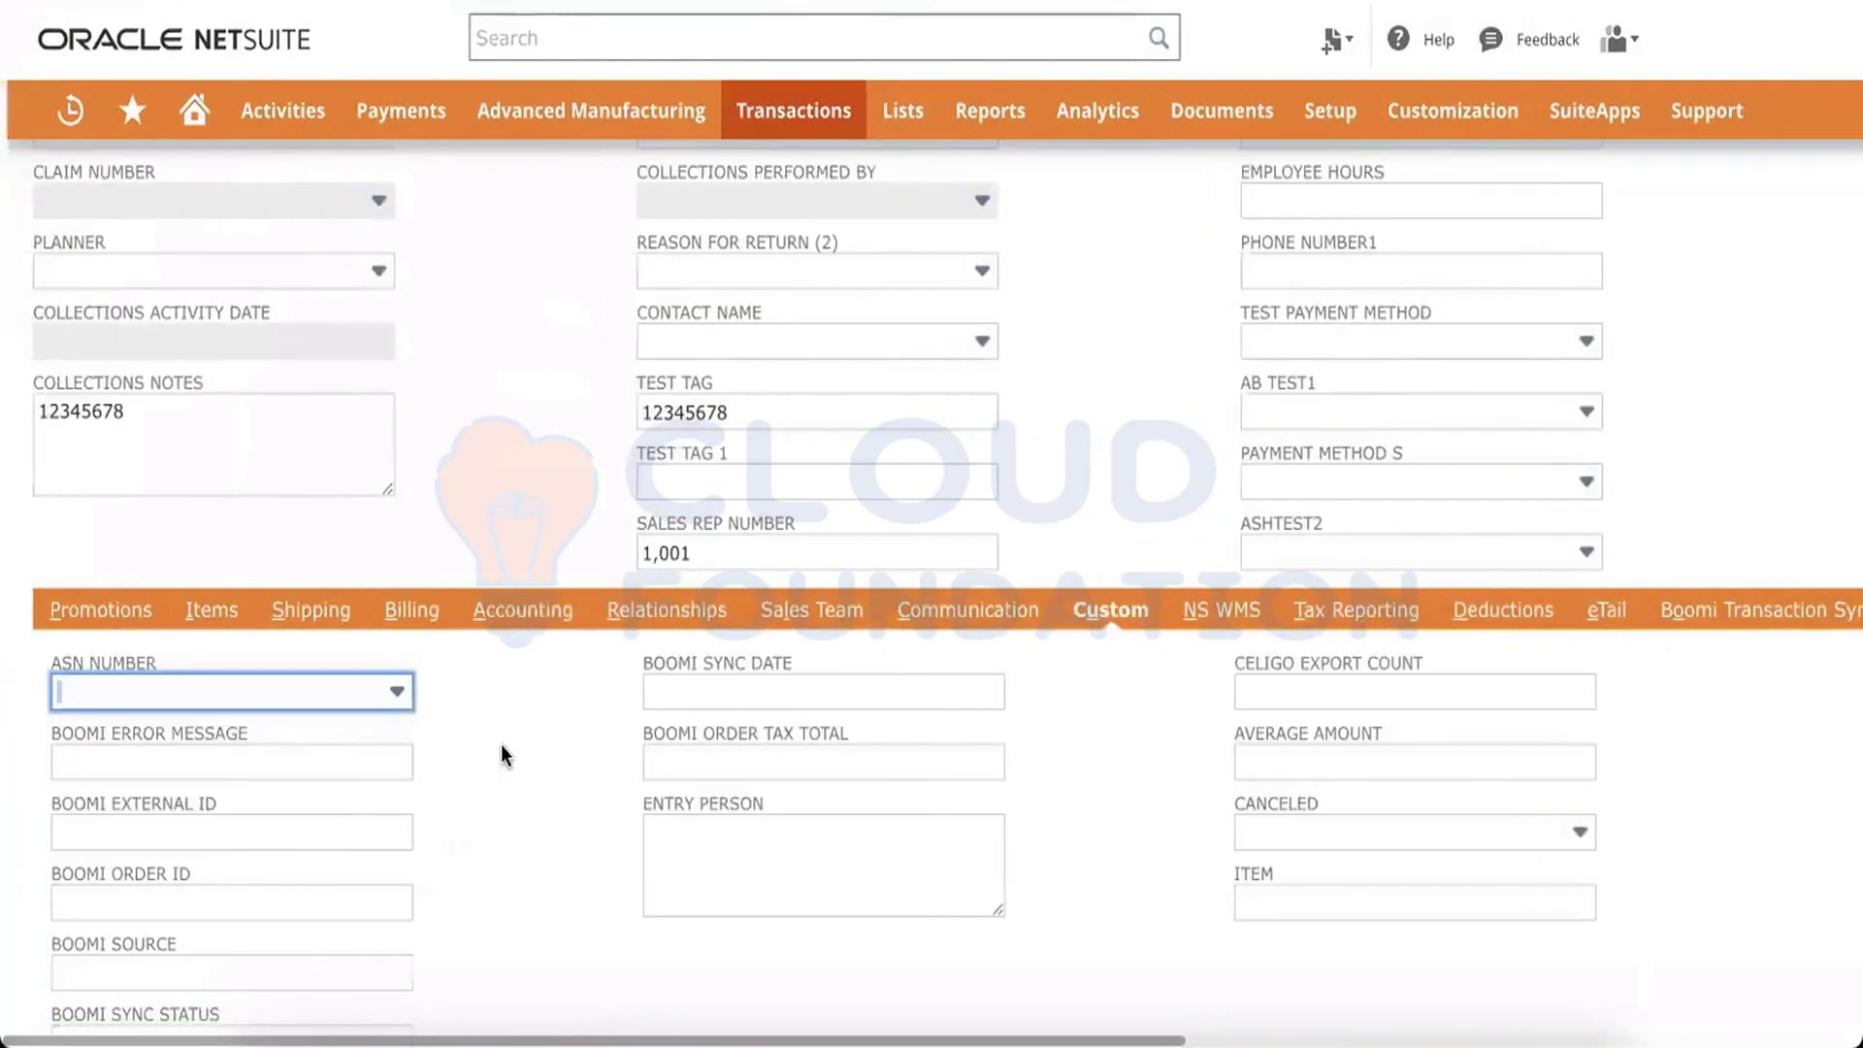
pyautogui.hscroll(10, 500, 743)
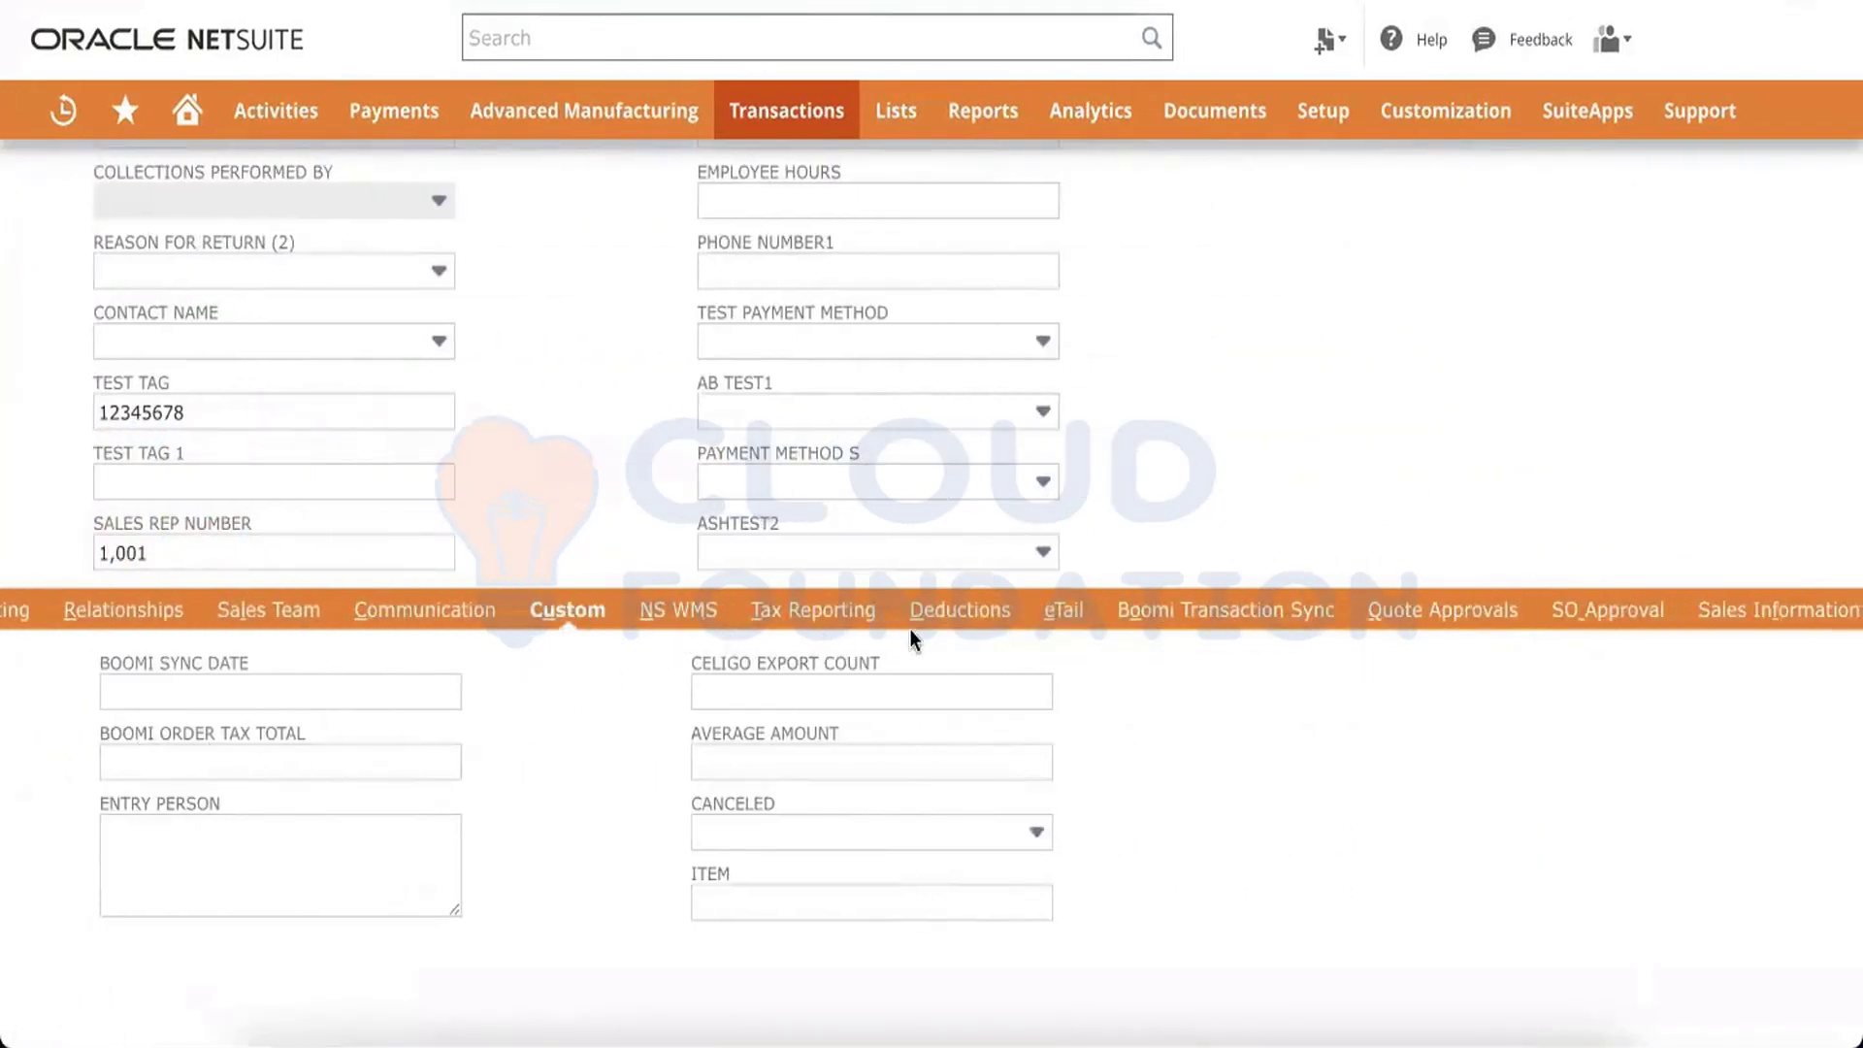
pyautogui.hscroll(10, 1035, 640)
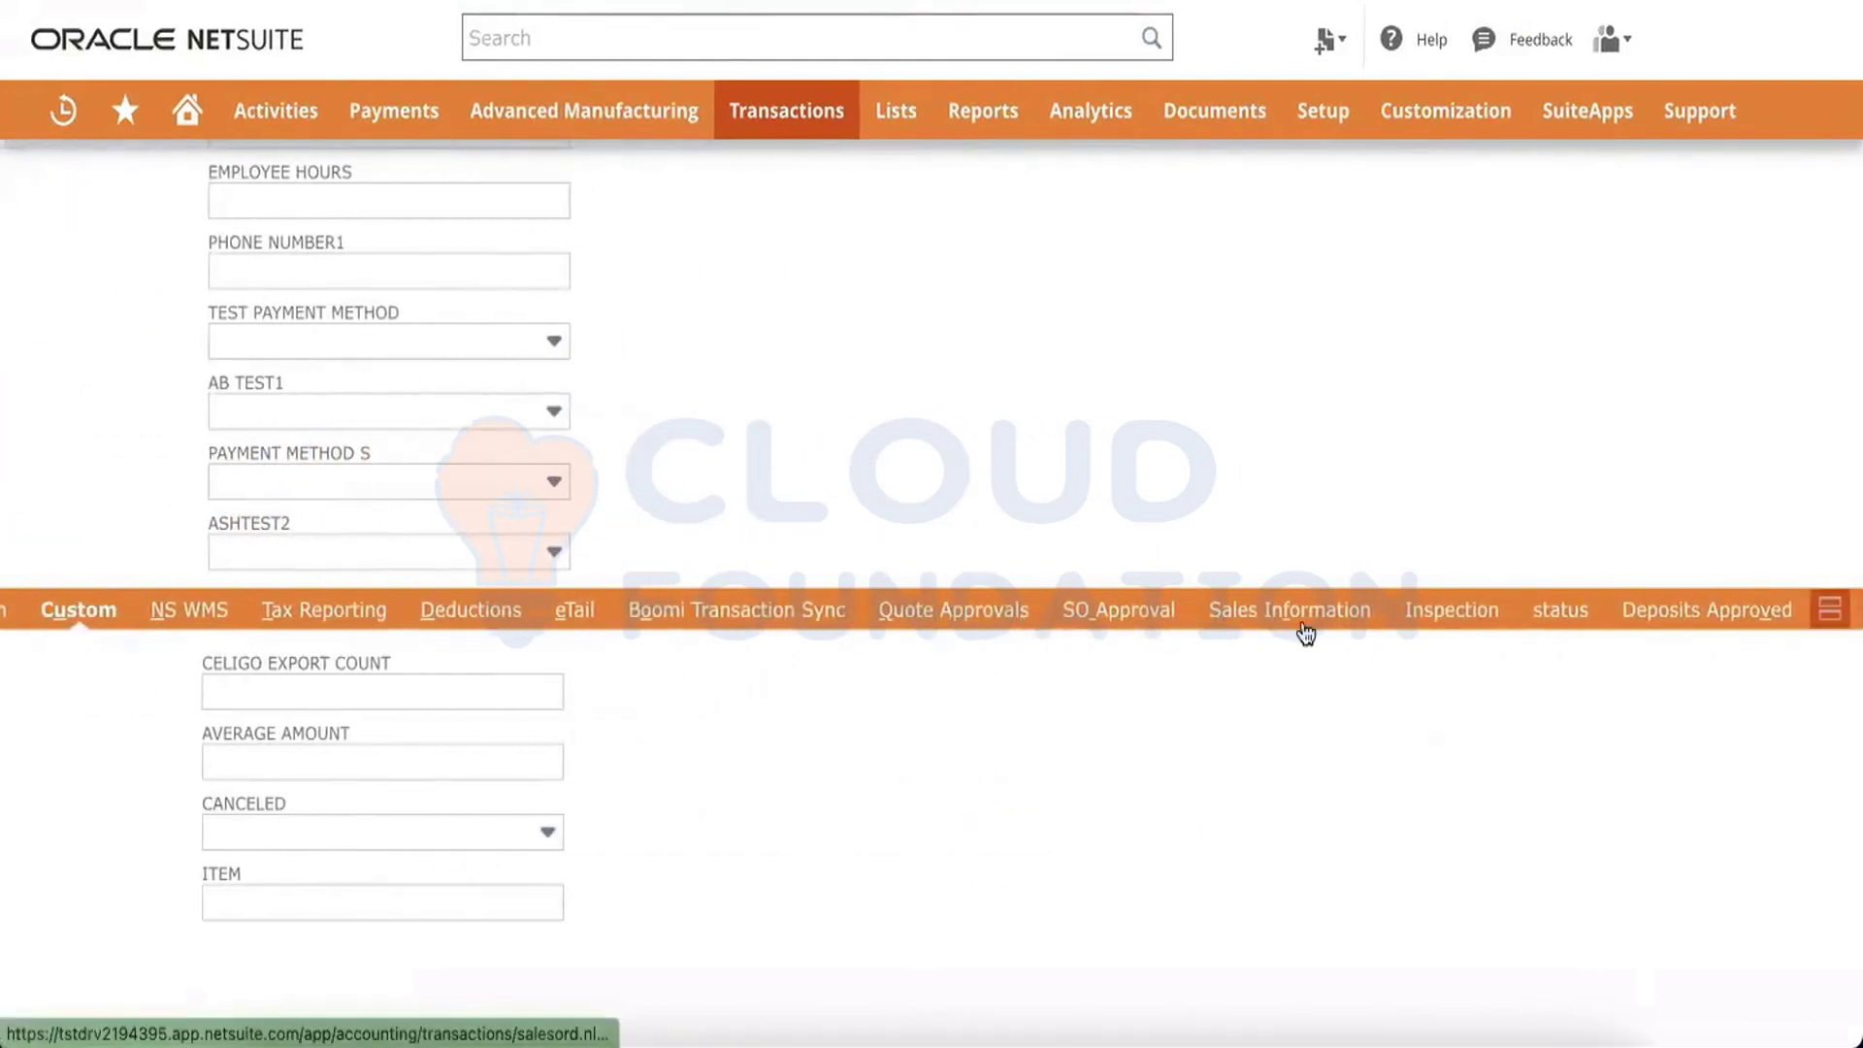
pyautogui.click(1306, 617)
pyautogui.hscroll(5, 1153, 702)
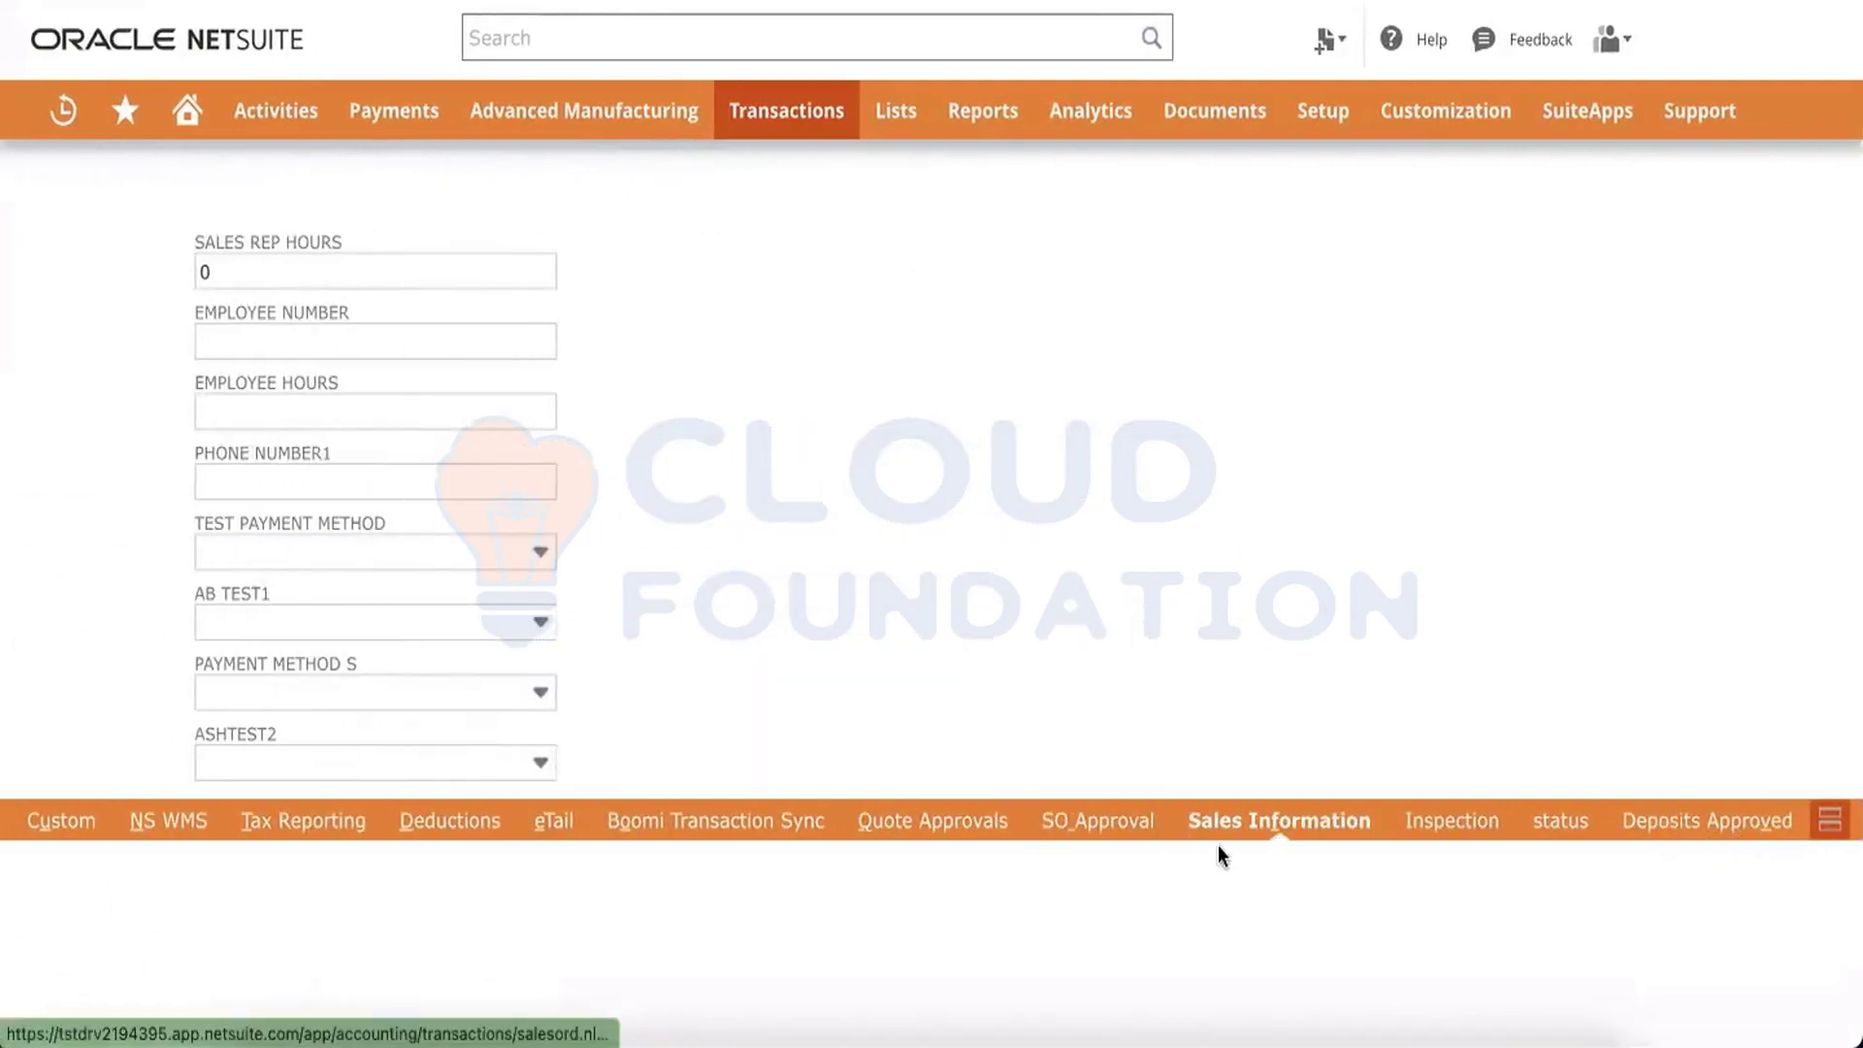
pyautogui.click(1446, 828)
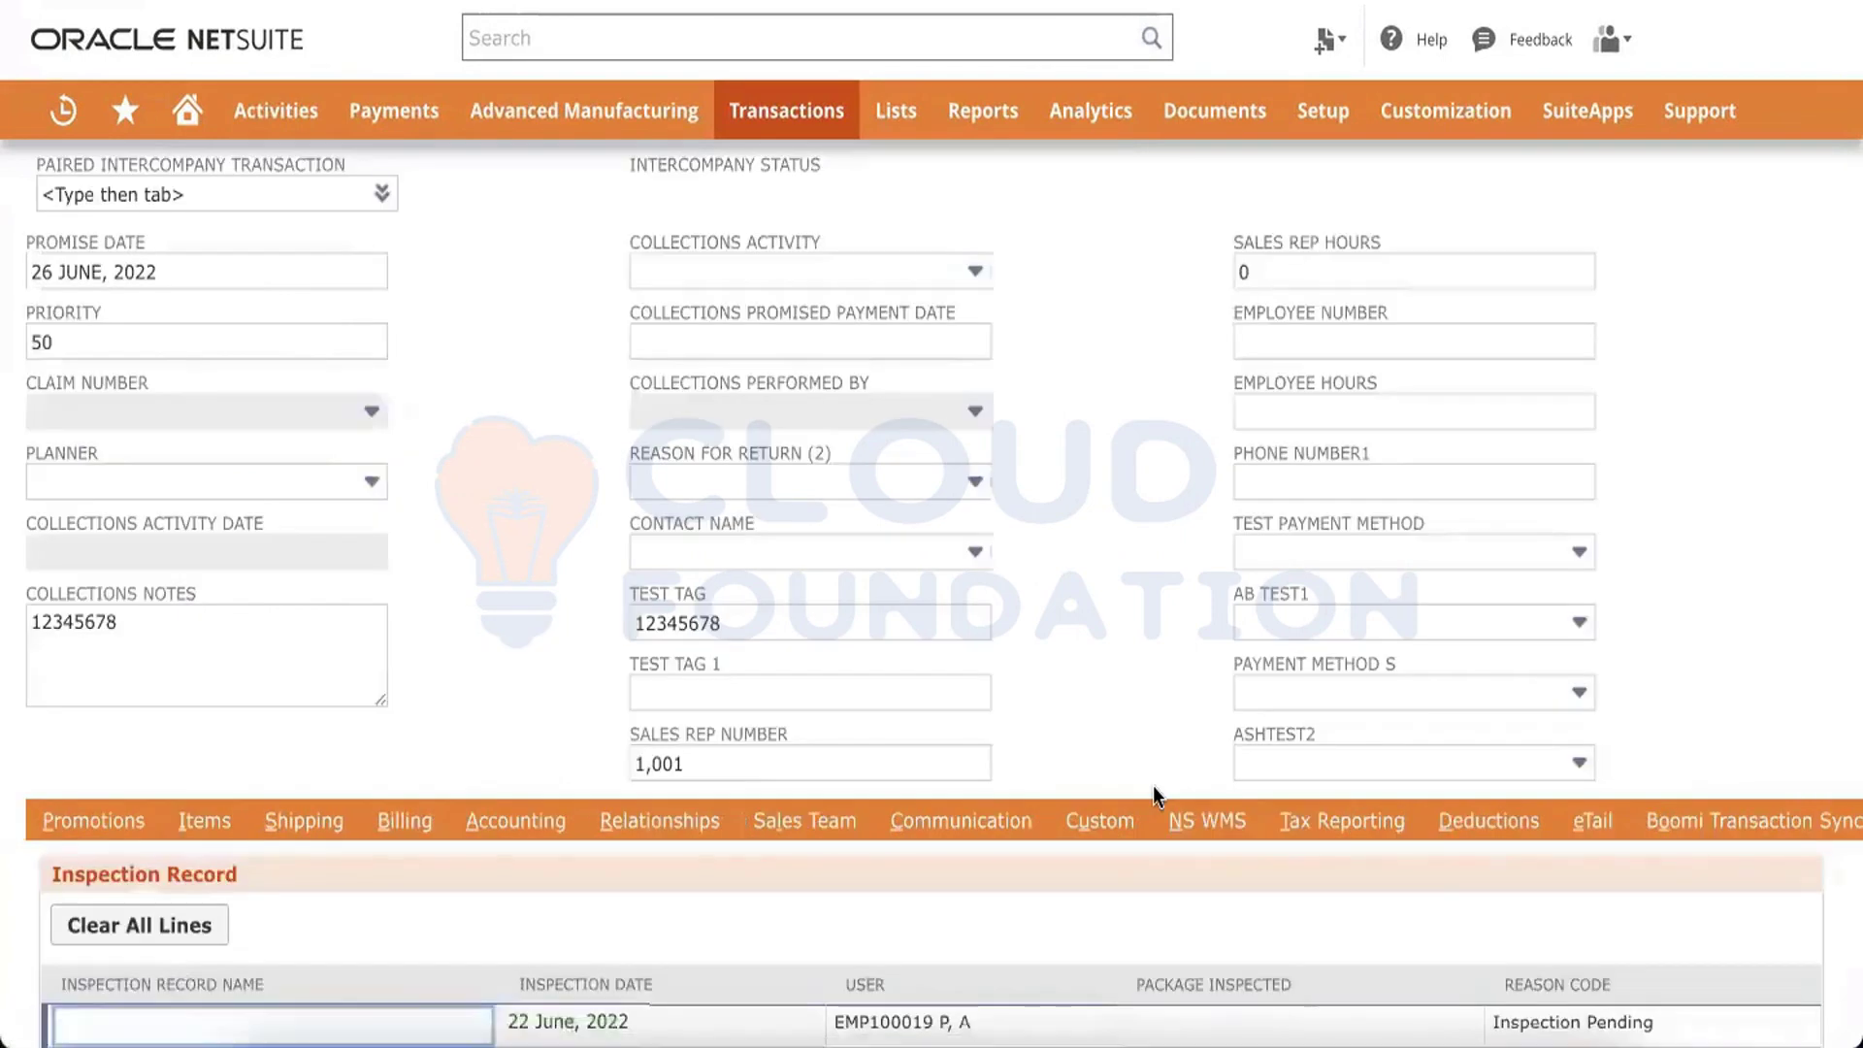
# Browse the sales order's status subtab and return to the main subtab row
pyautogui.scroll(2, 1154, 787)
pyautogui.hscroll(10, 1154, 787)
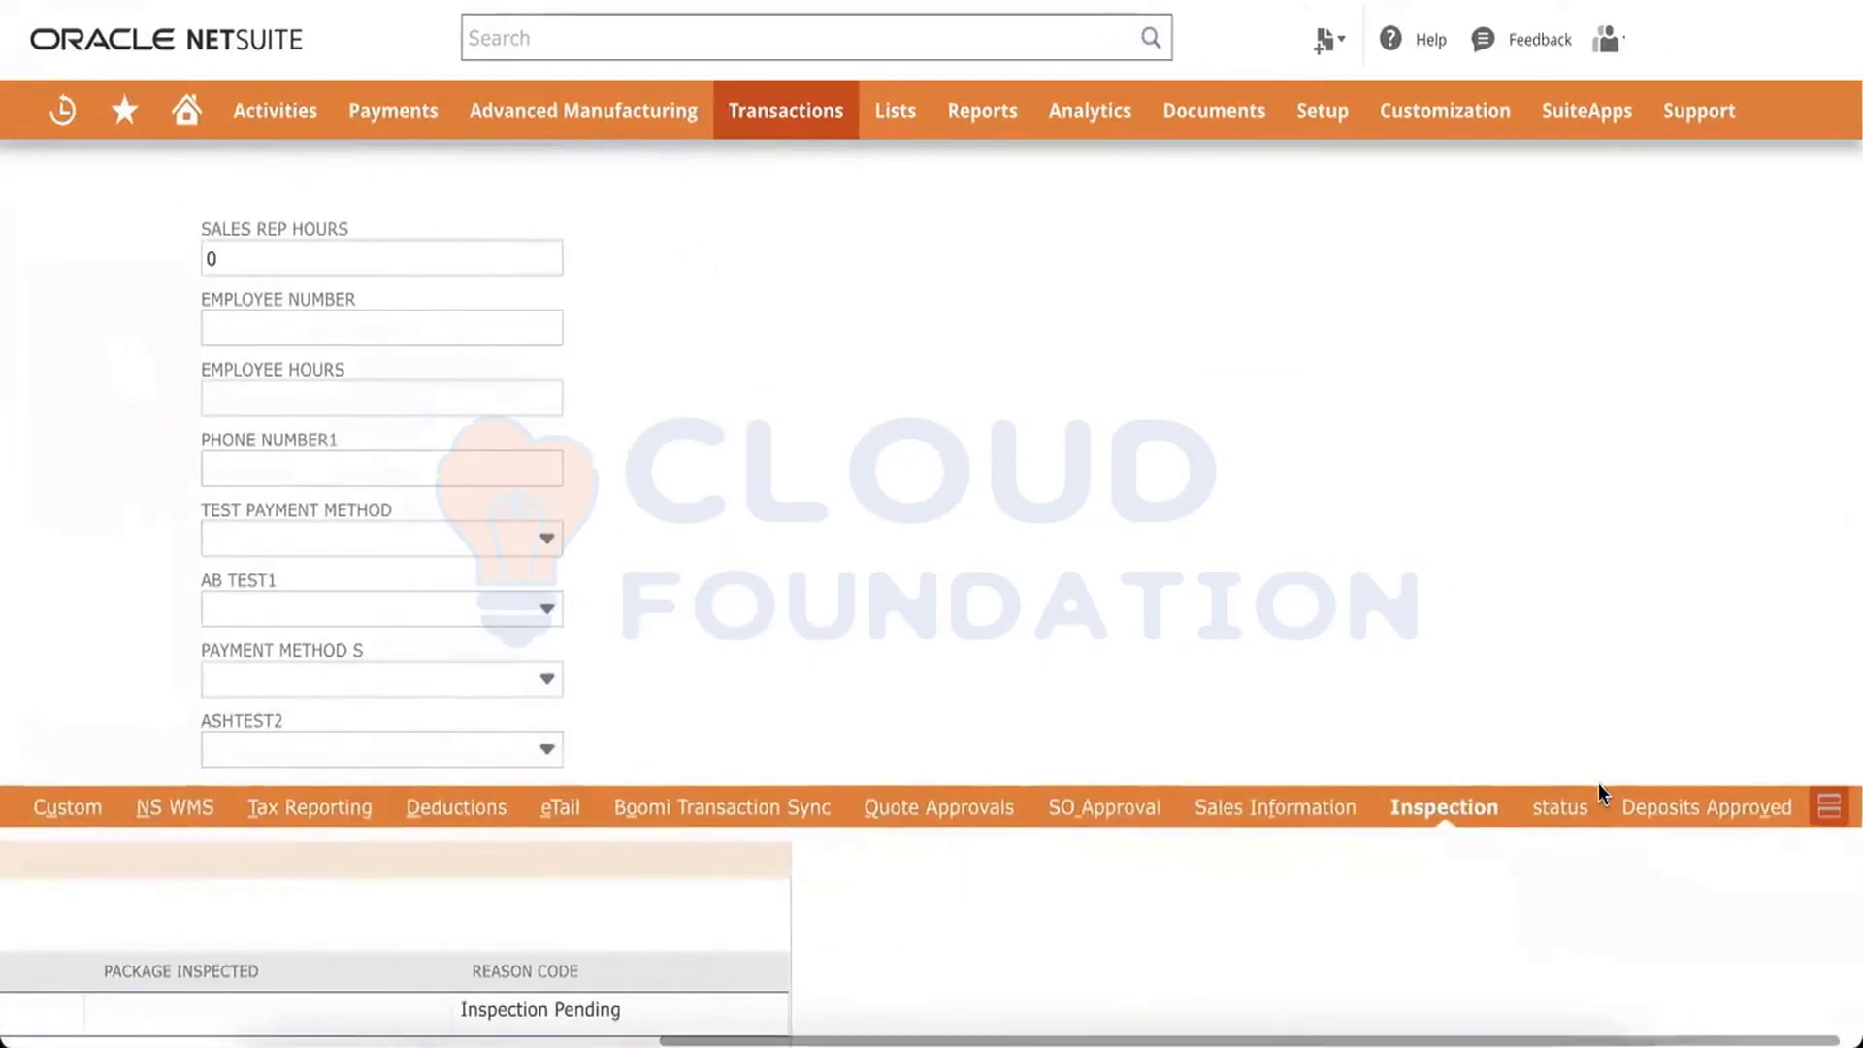
pyautogui.click(1576, 820)
pyautogui.hscroll(10, 1137, 824)
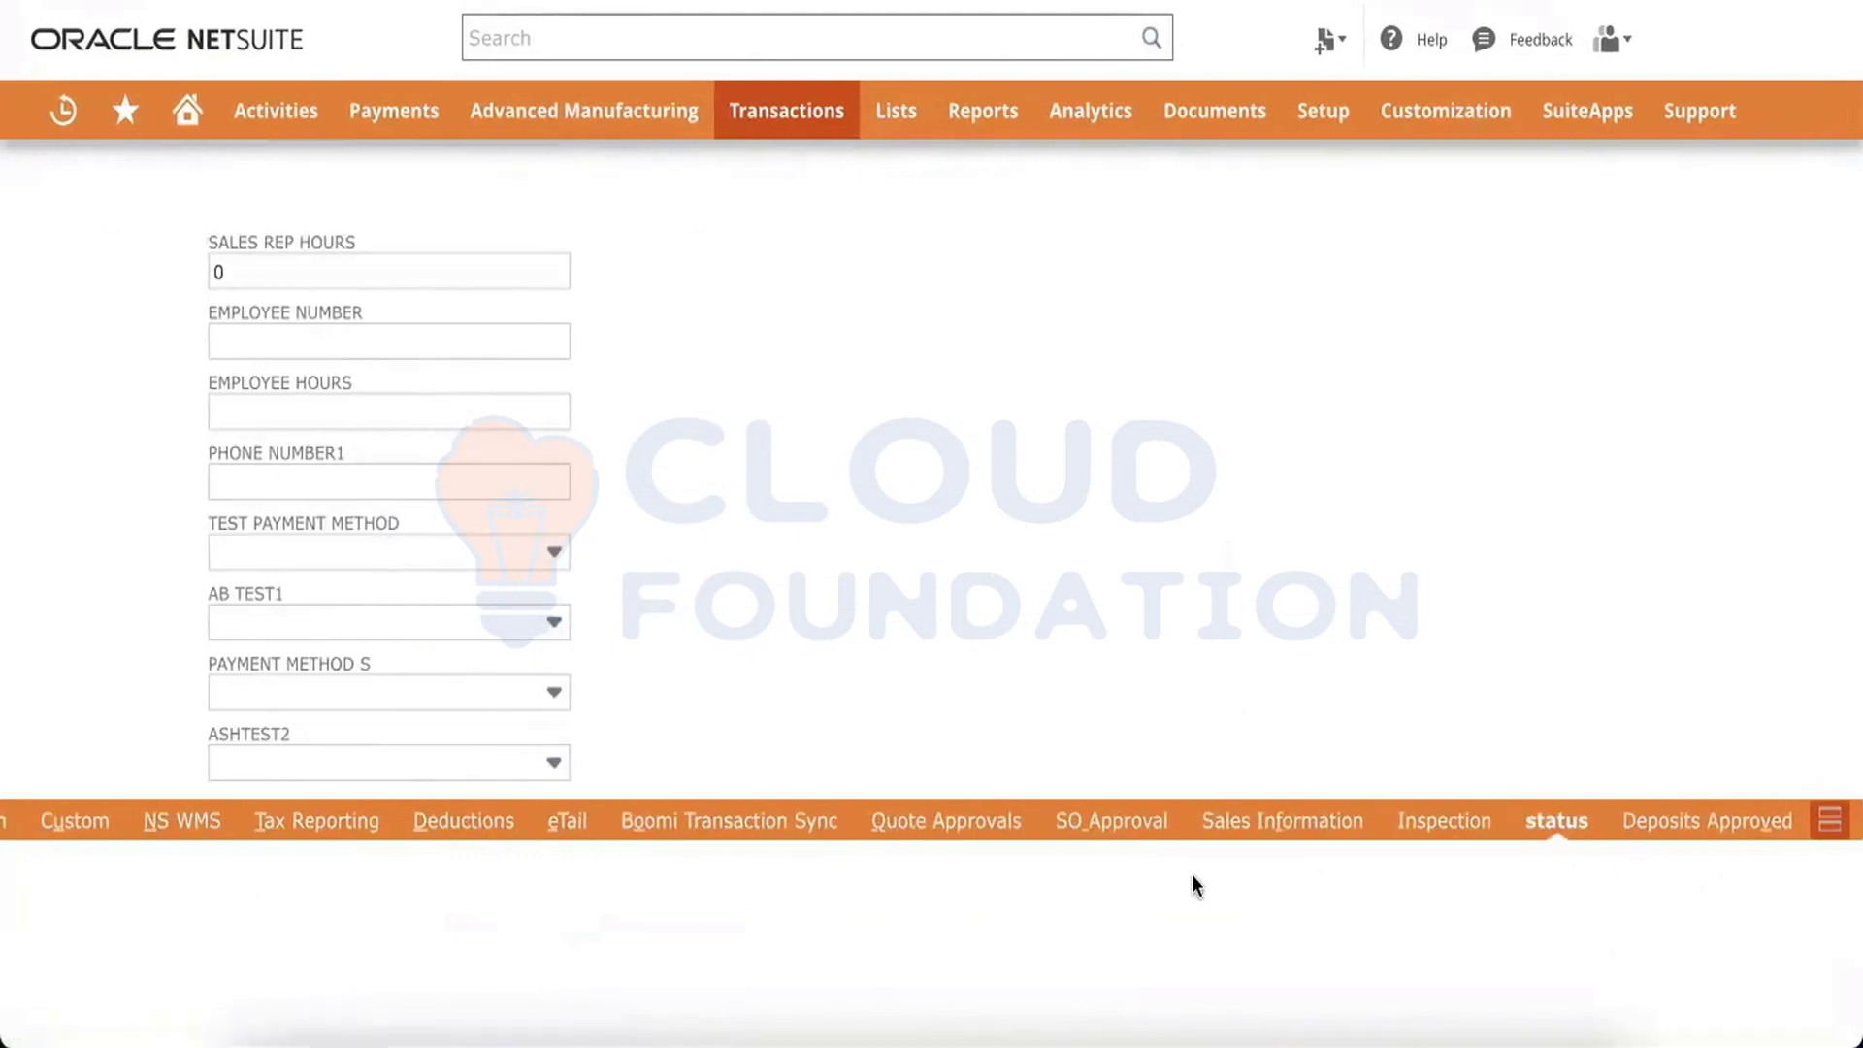
pyautogui.hscroll(-7, 1192, 875)
pyautogui.hscroll(-3, 1192, 875)
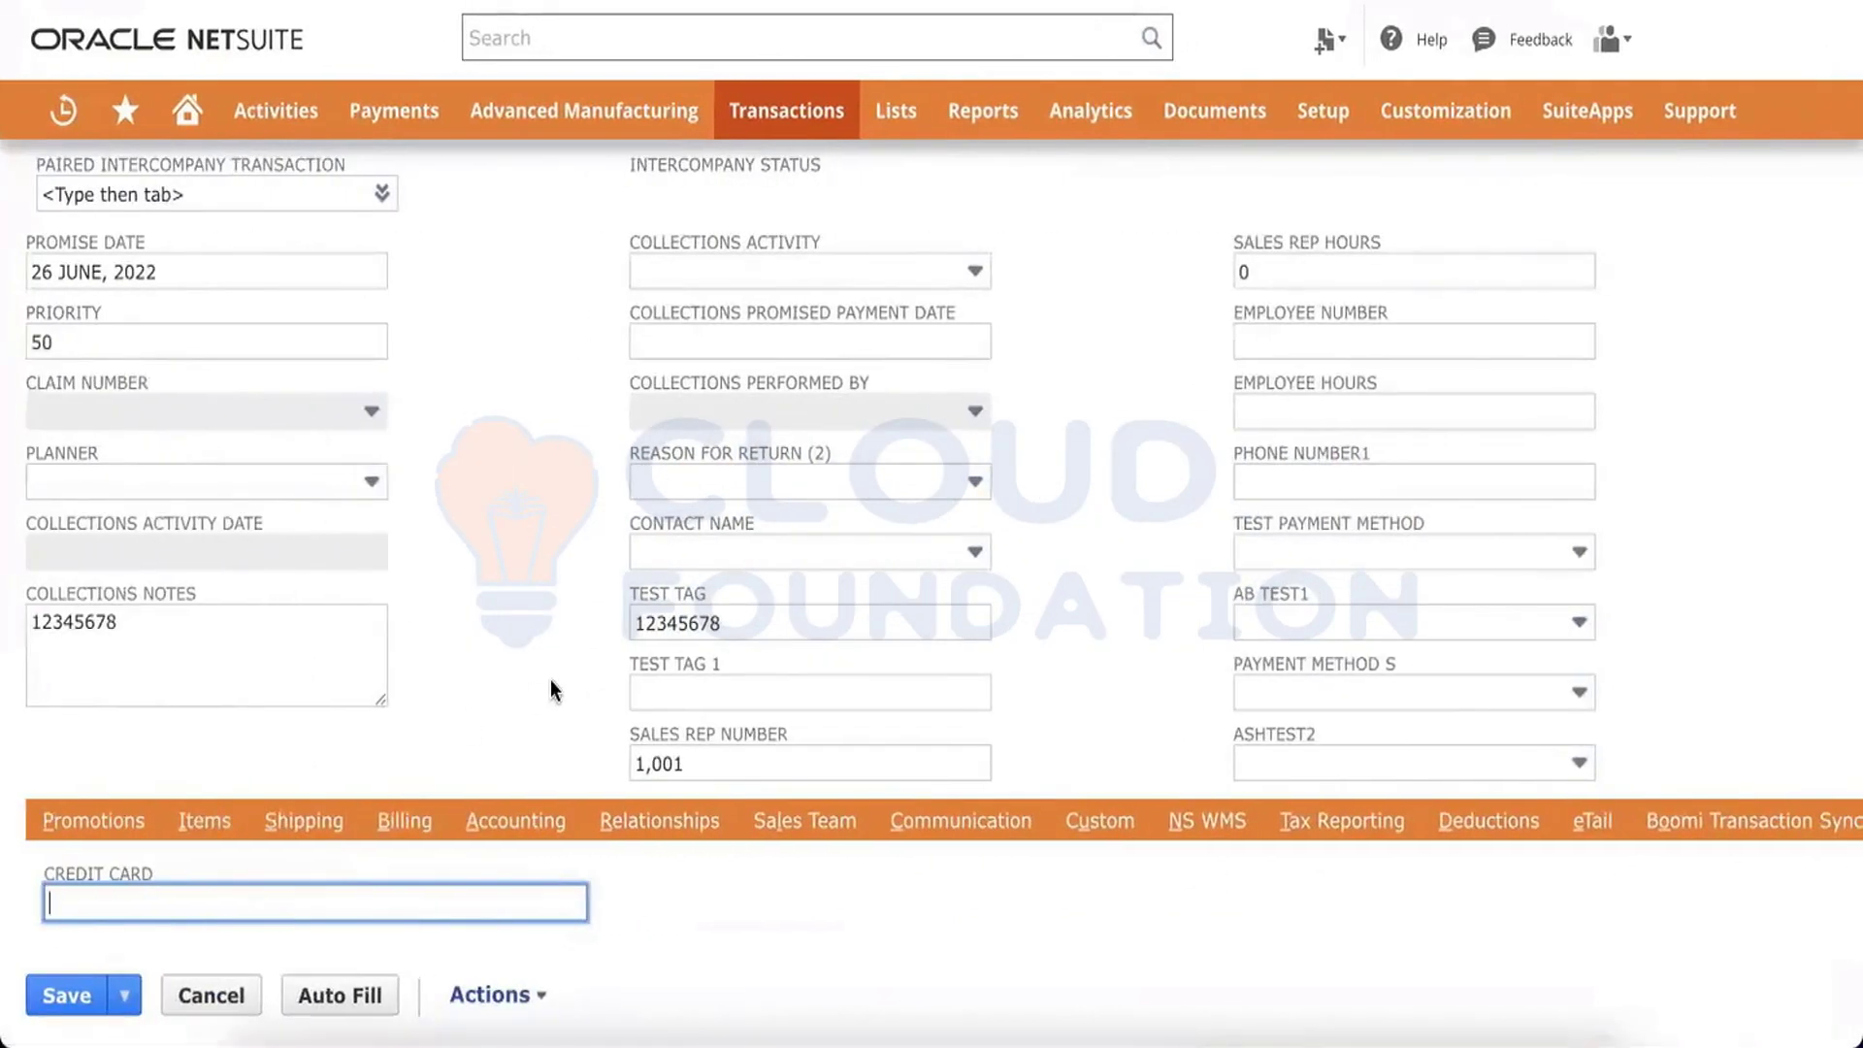
# Search the sales order page for "system" and browse the Promotions subtab and remaining subtabs
pyautogui.hotkey('ctrl', 'f')
pyautogui.write('system')
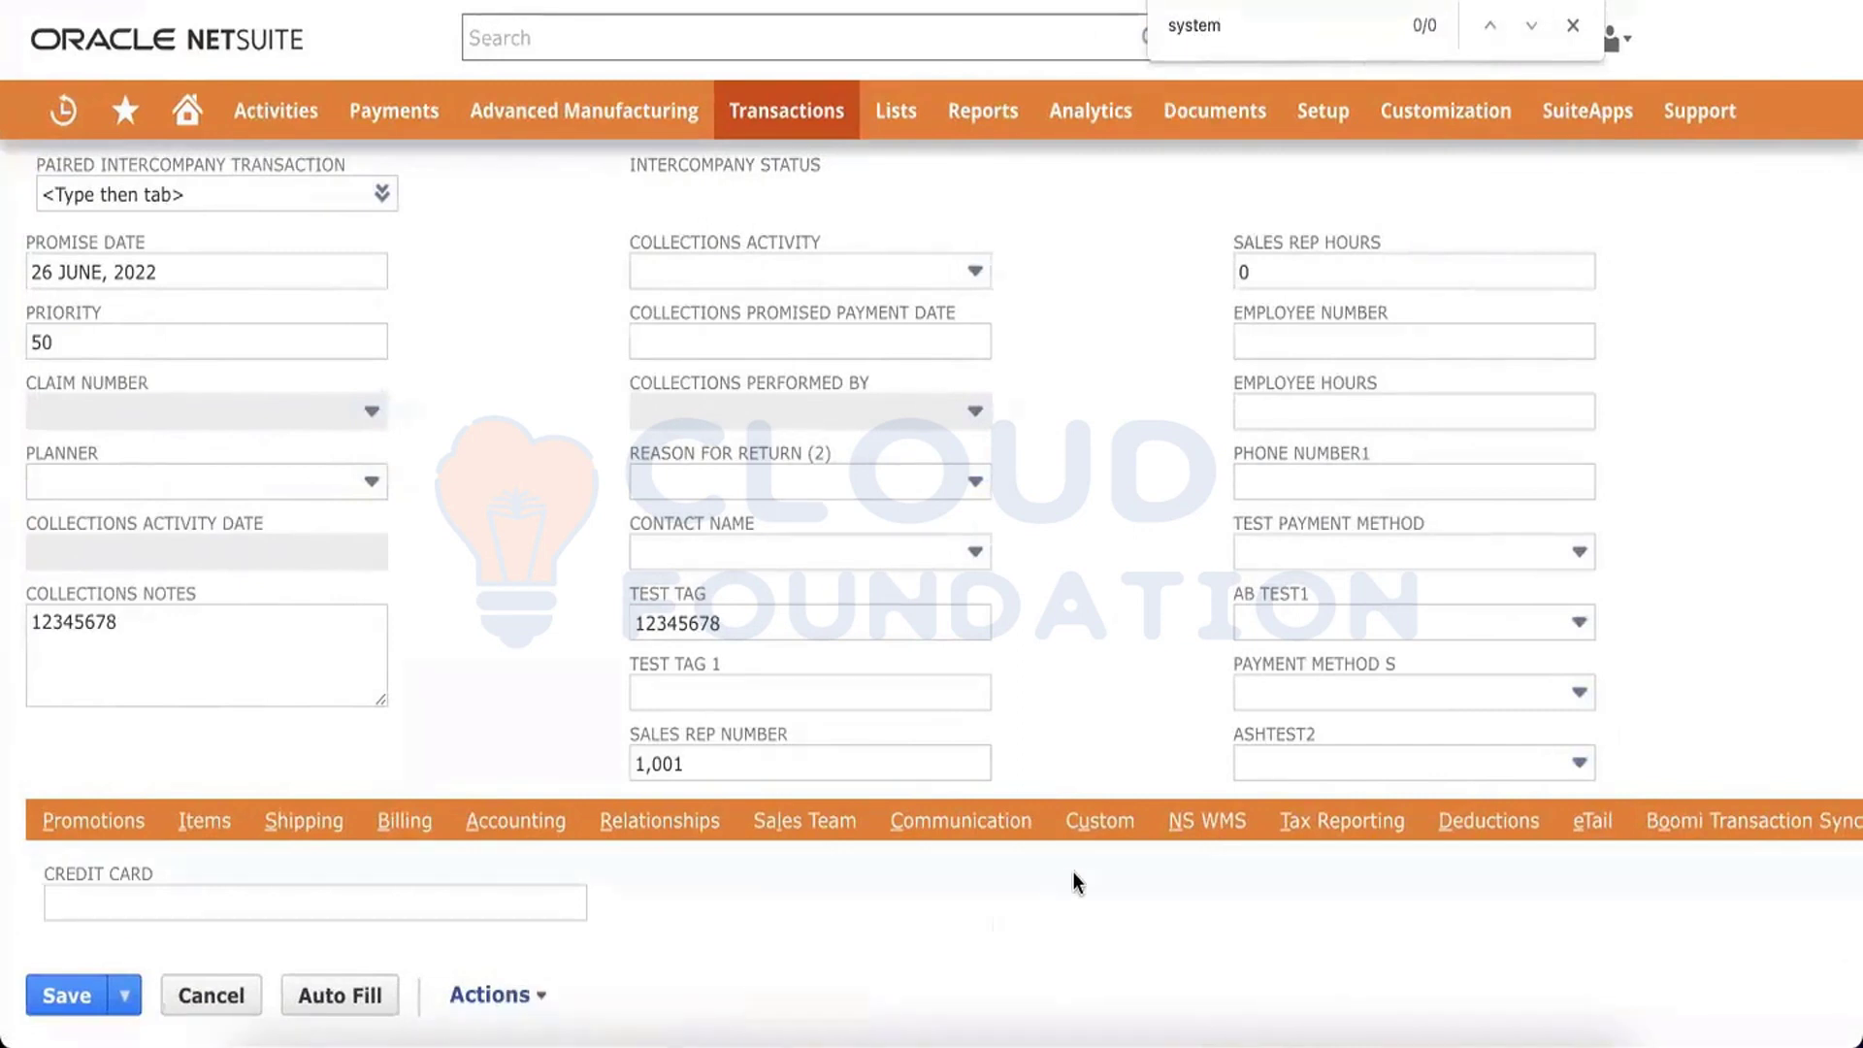
pyautogui.hscroll(10, 1073, 871)
pyautogui.hscroll(-10, 1073, 871)
pyautogui.click(101, 823)
pyautogui.hscroll(10, 673, 852)
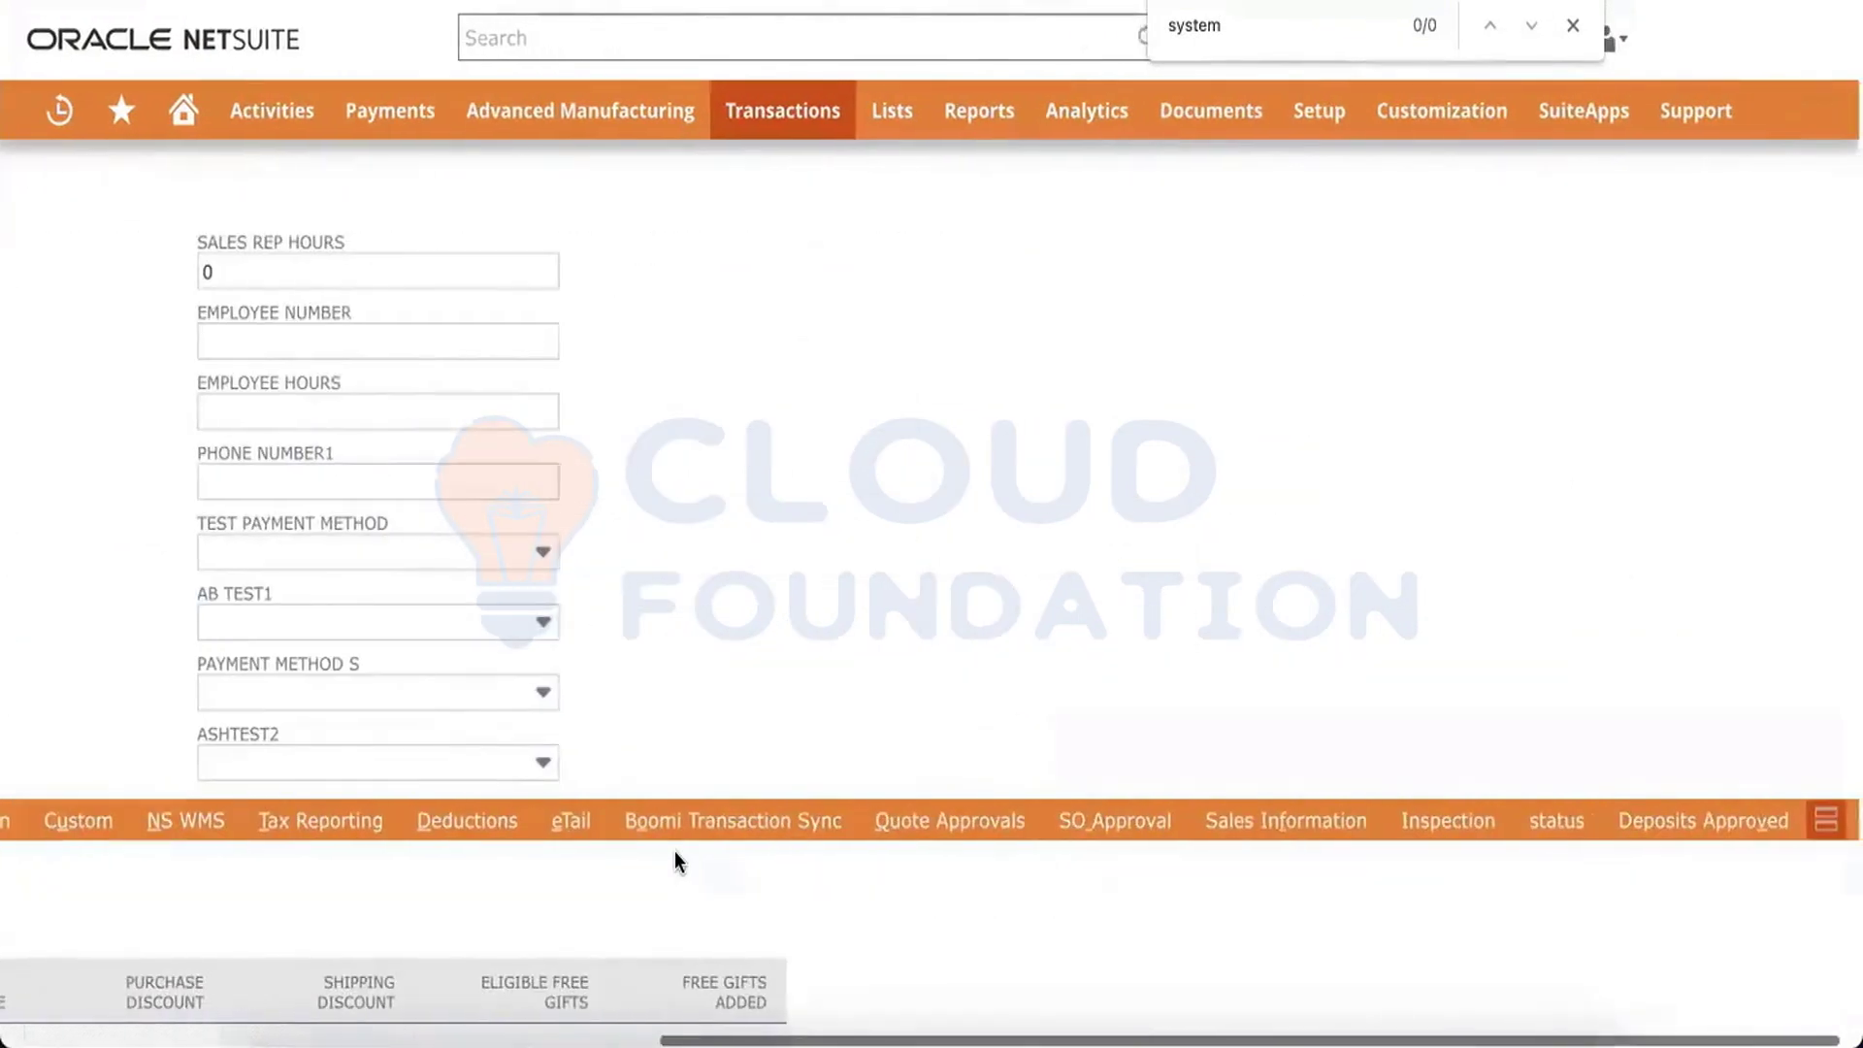
pyautogui.scroll(-1, 673, 851)
pyautogui.hscroll(-10, 674, 852)
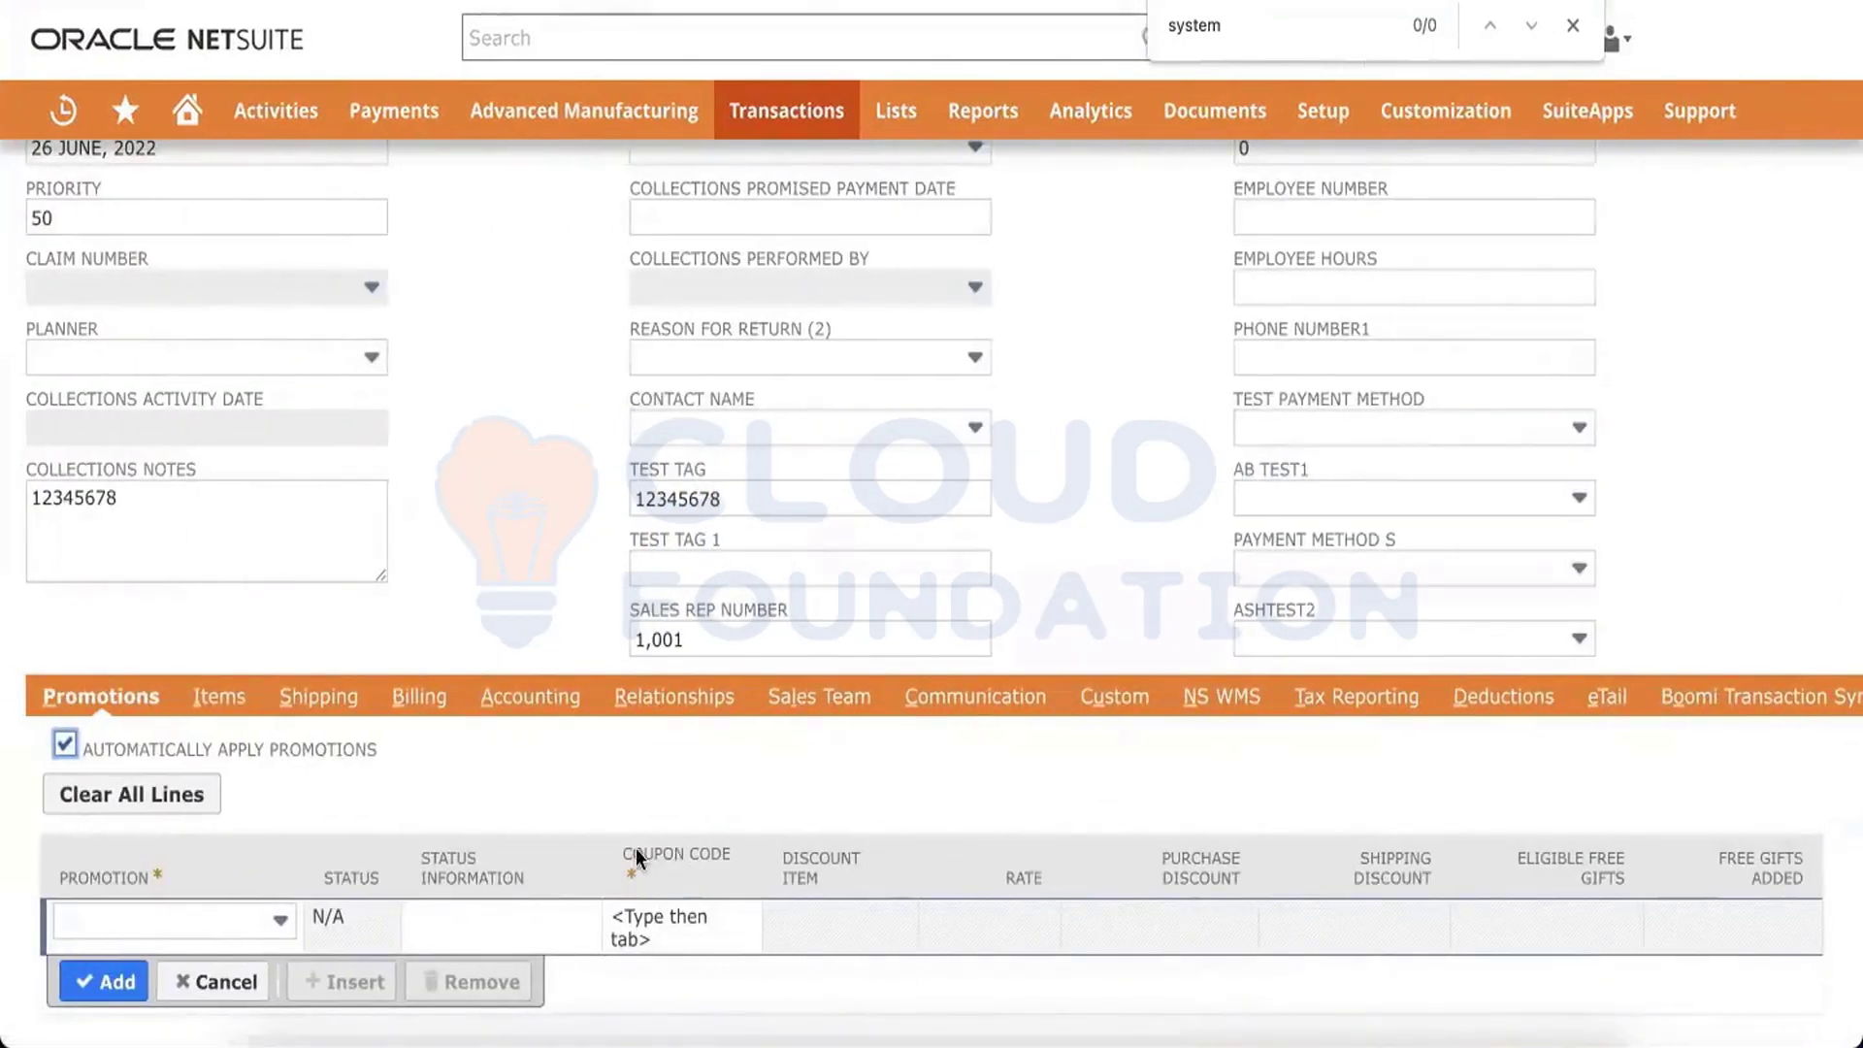
pyautogui.click(566, 532)
pyautogui.moveTo(527, 131)
pyautogui.hscroll(1, 1050, 738)
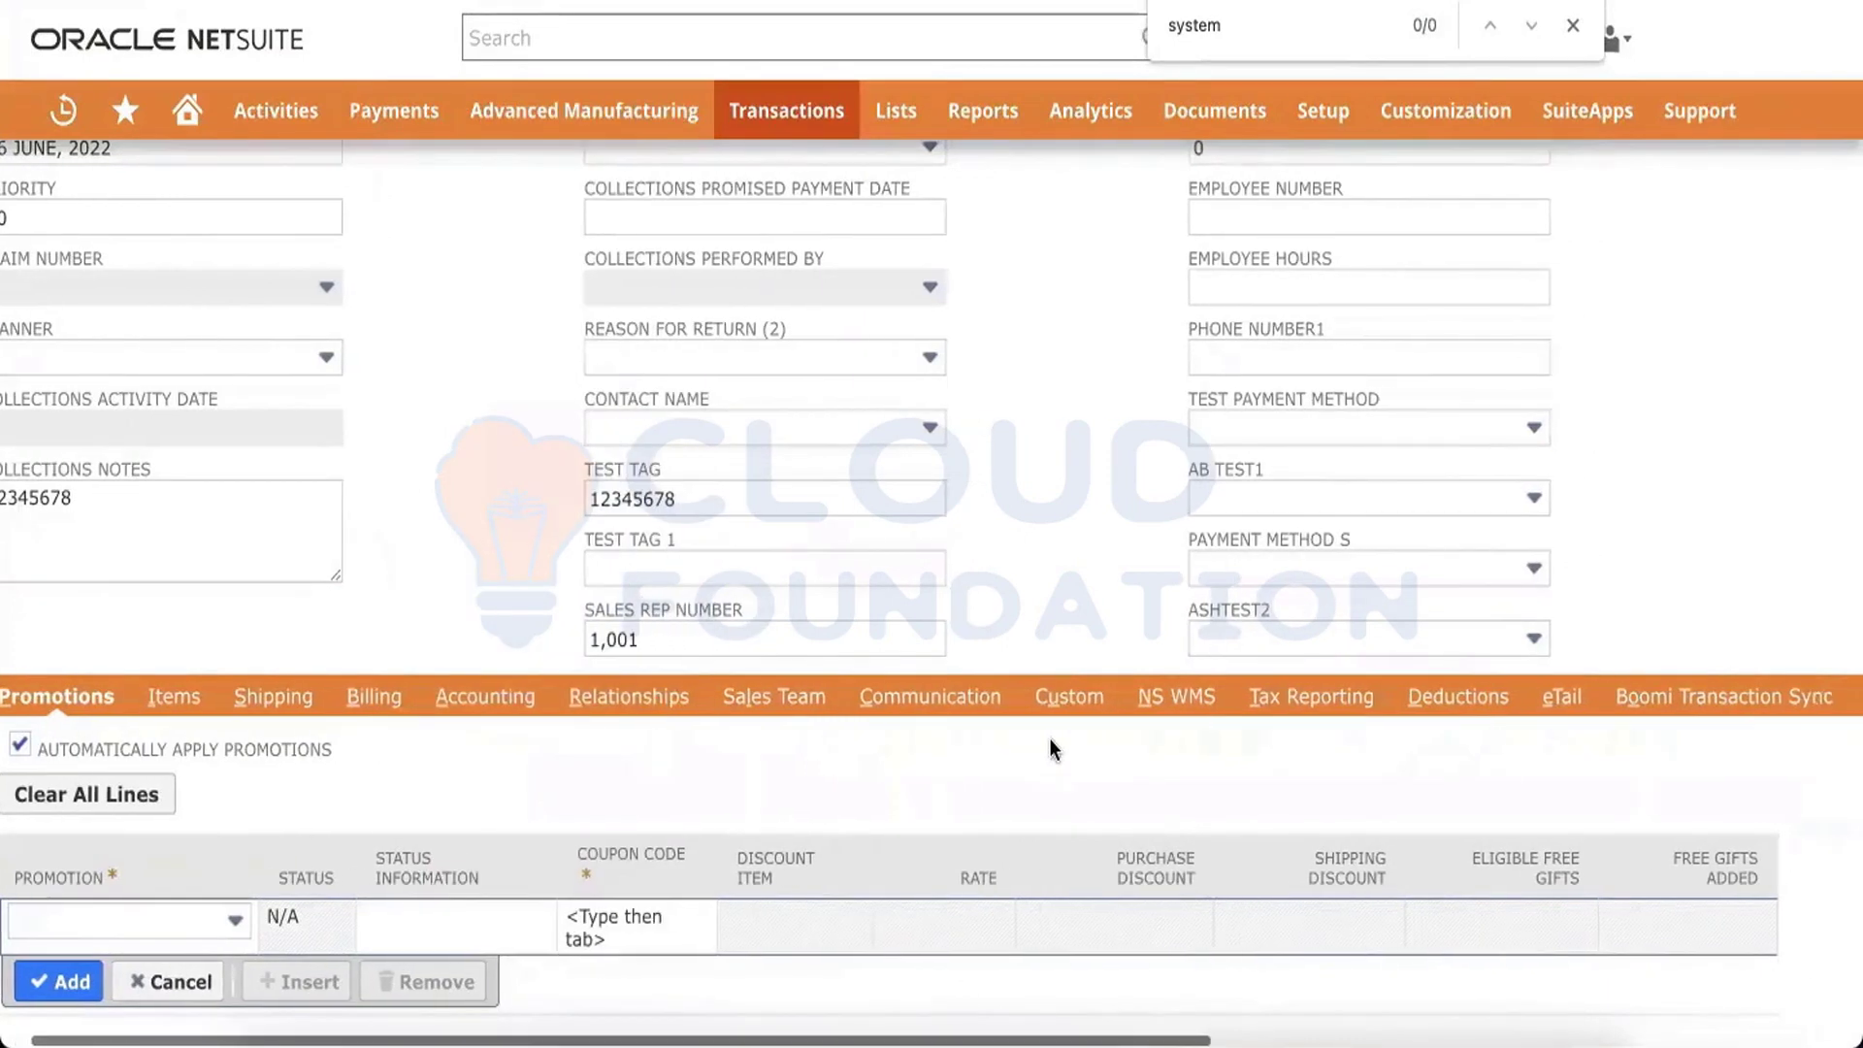
pyautogui.hscroll(5, 1050, 737)
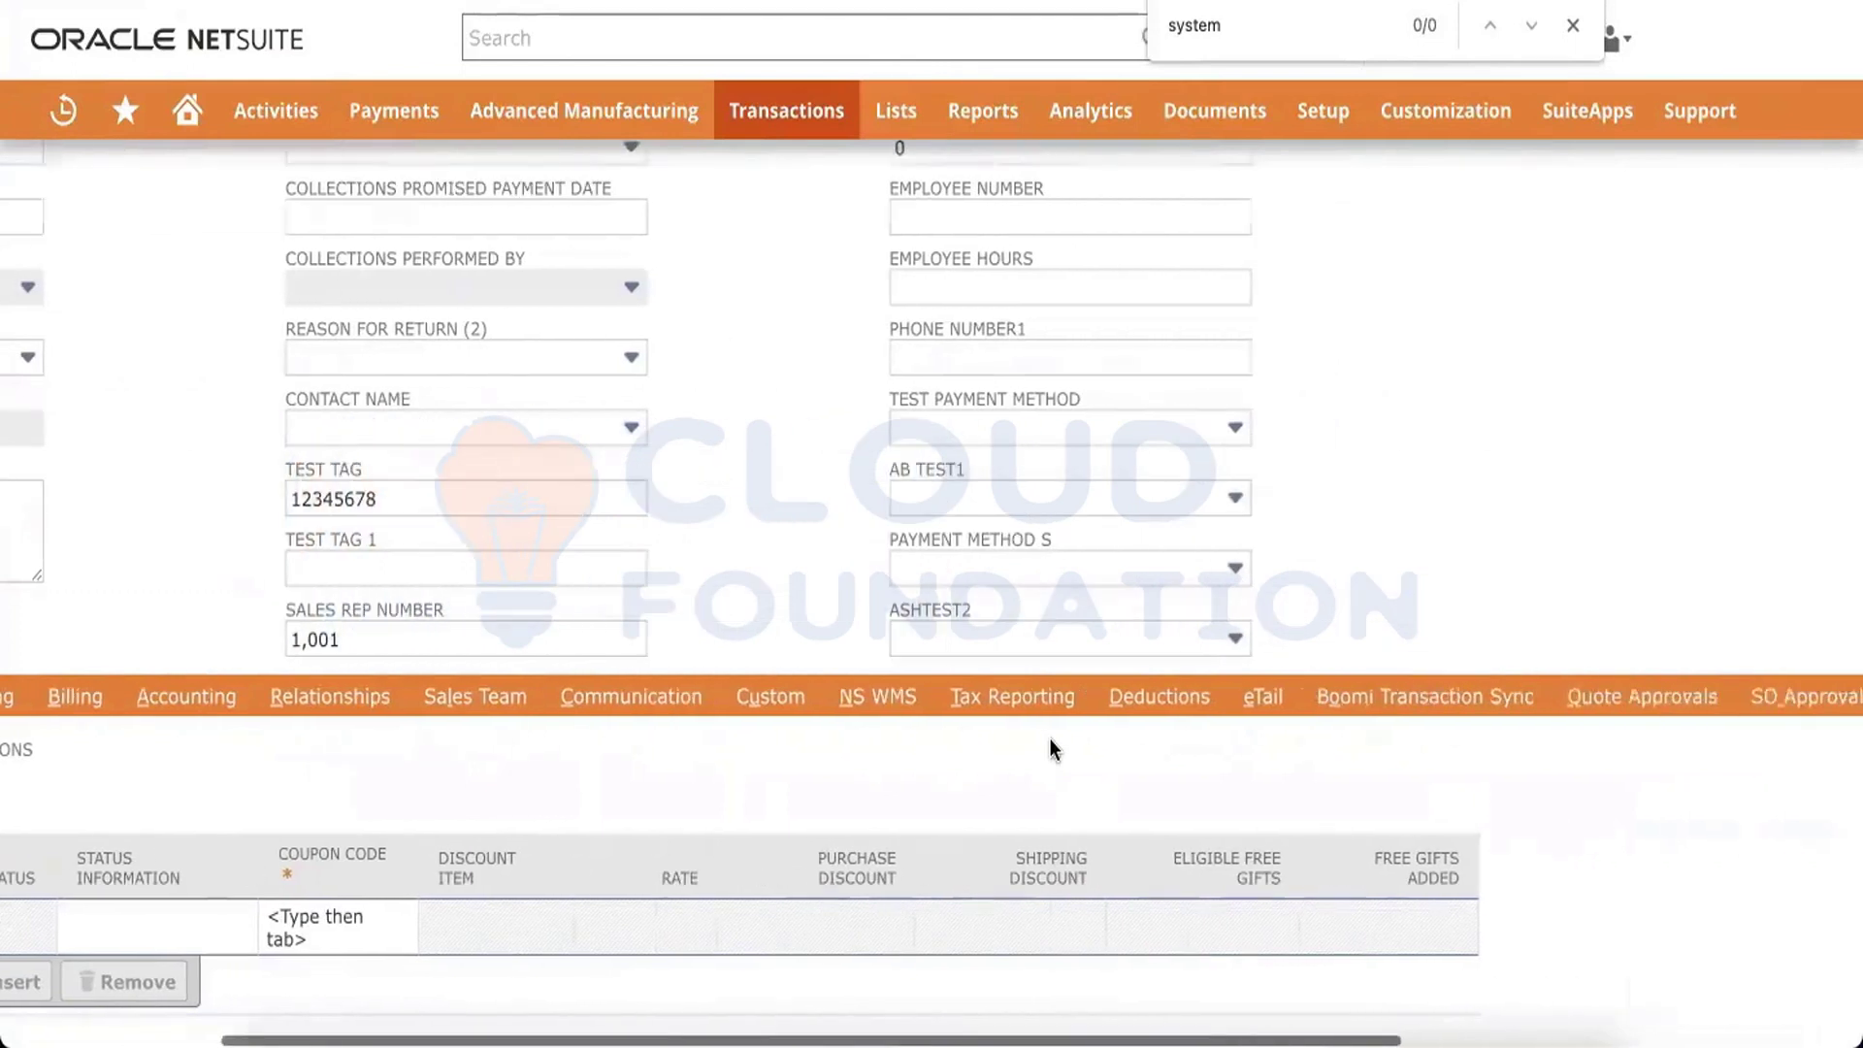
pyautogui.hscroll(10, 1050, 737)
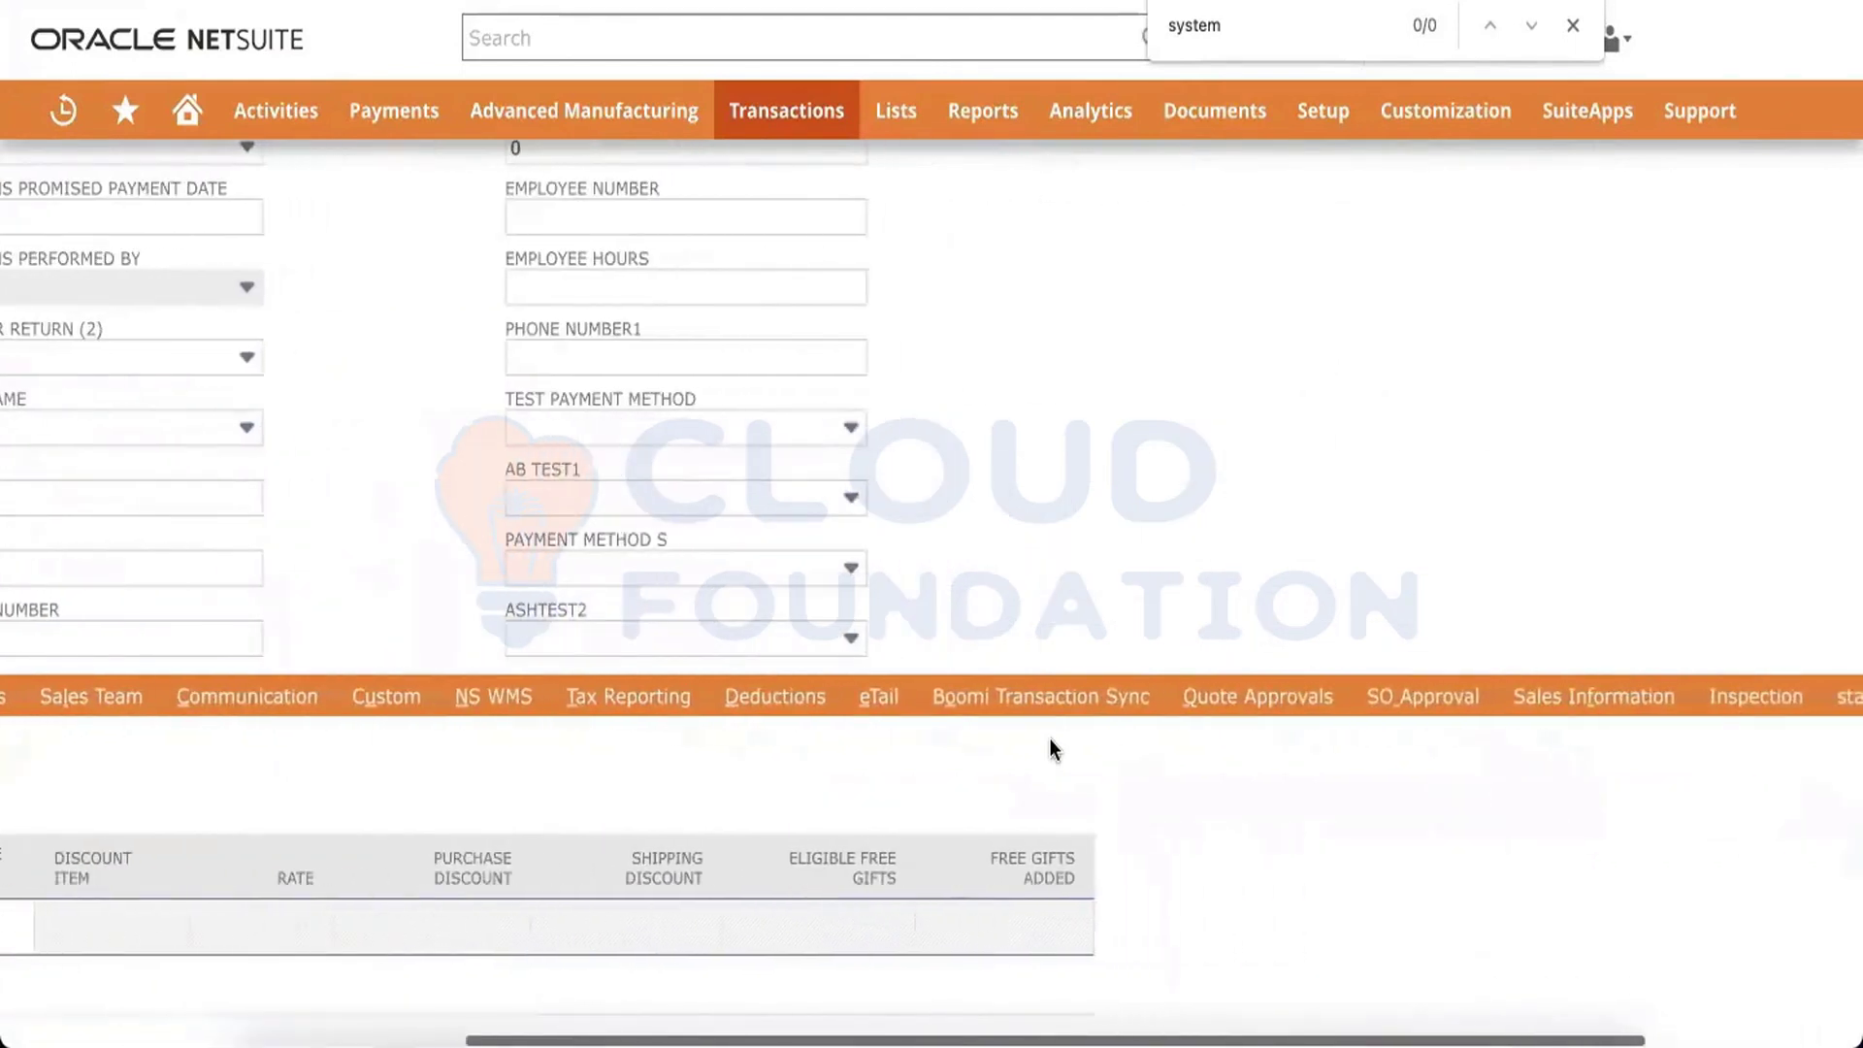
pyautogui.scroll(10, 1050, 738)
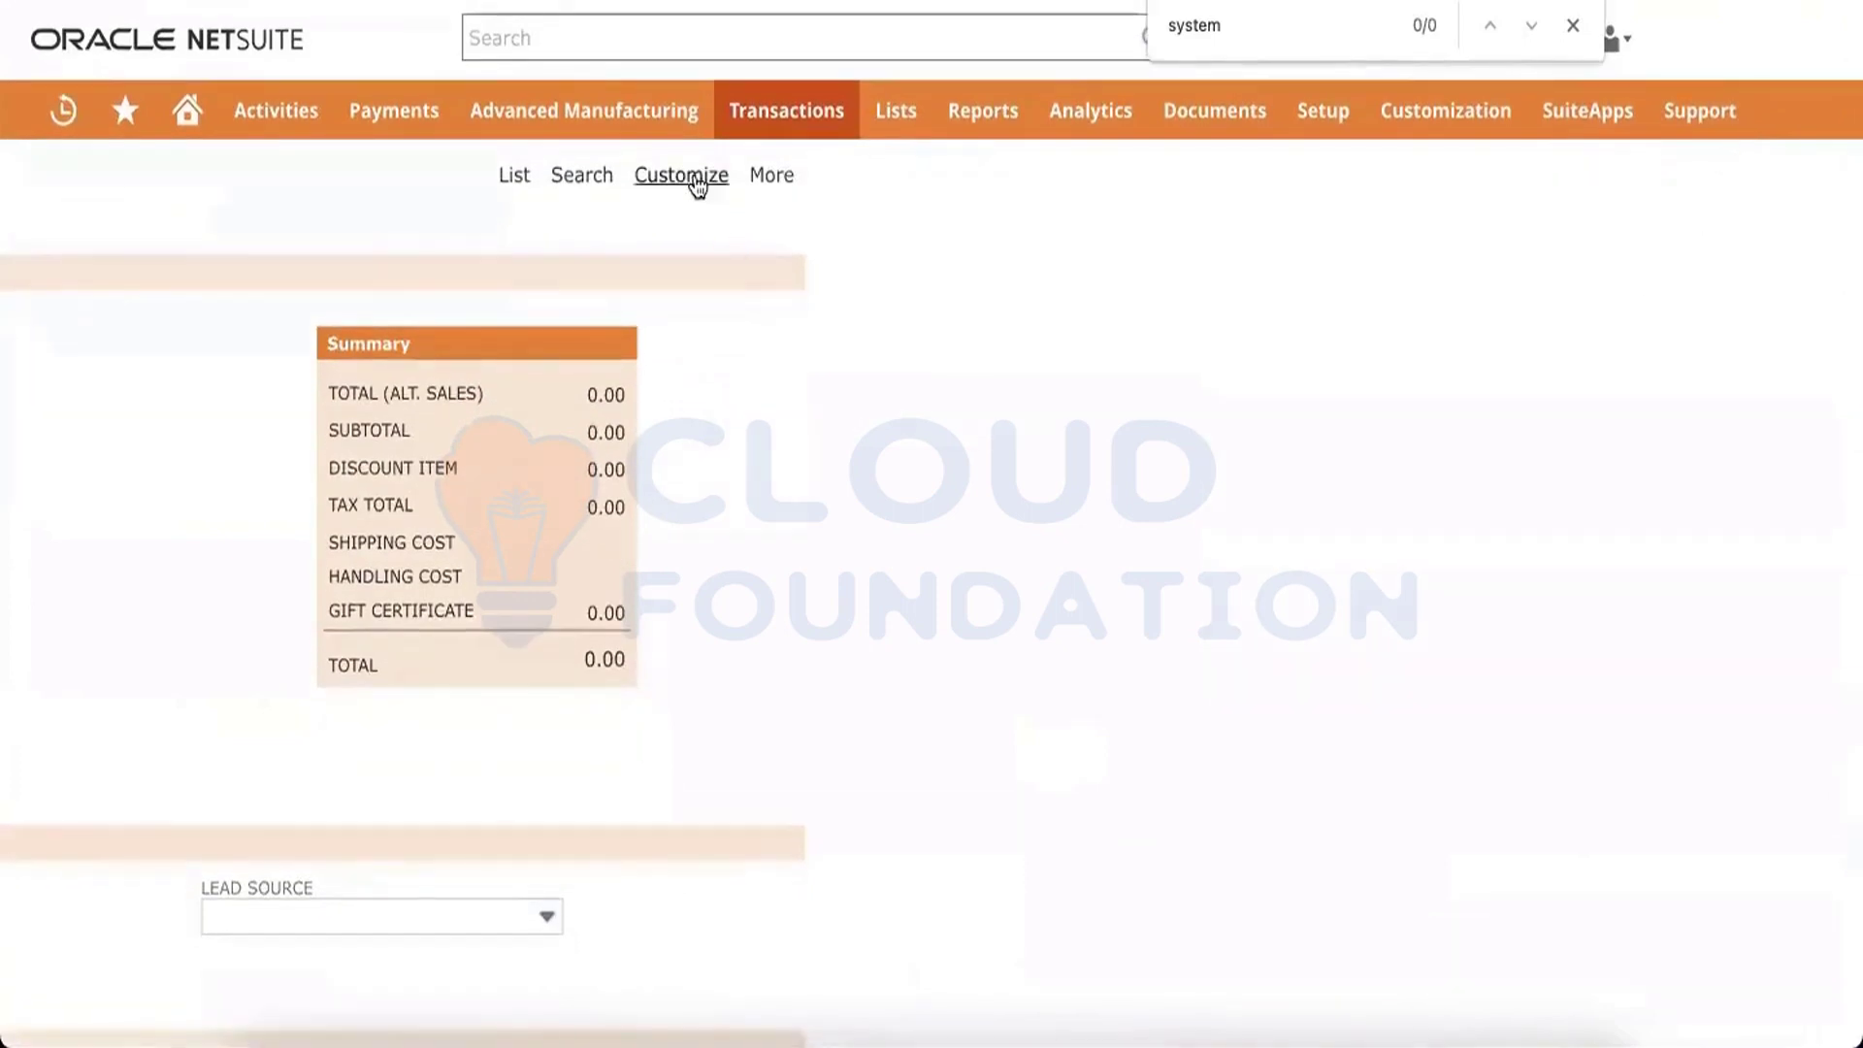
# Open Customize Form for the sales order, leaving the page without saving changes
pyautogui.hscroll(-15, 695, 185)
pyautogui.moveTo(1693, 187)
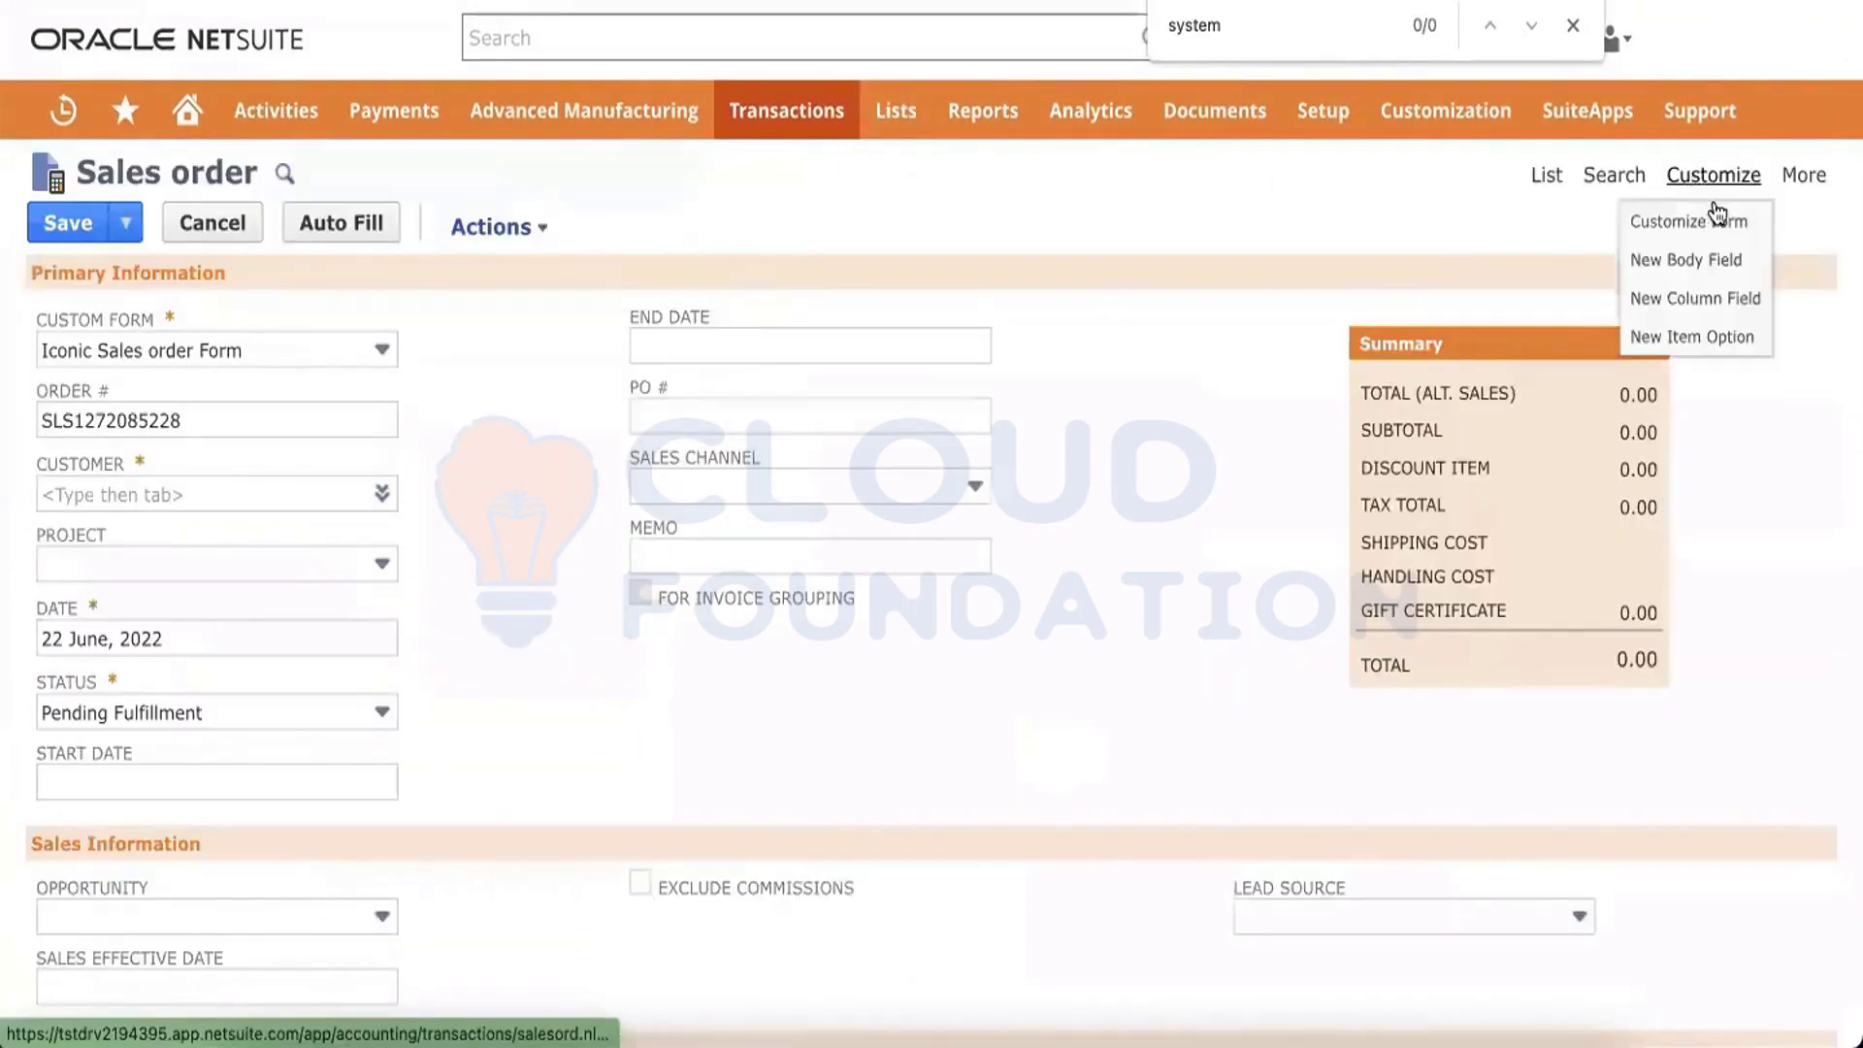
pyautogui.click(1712, 223)
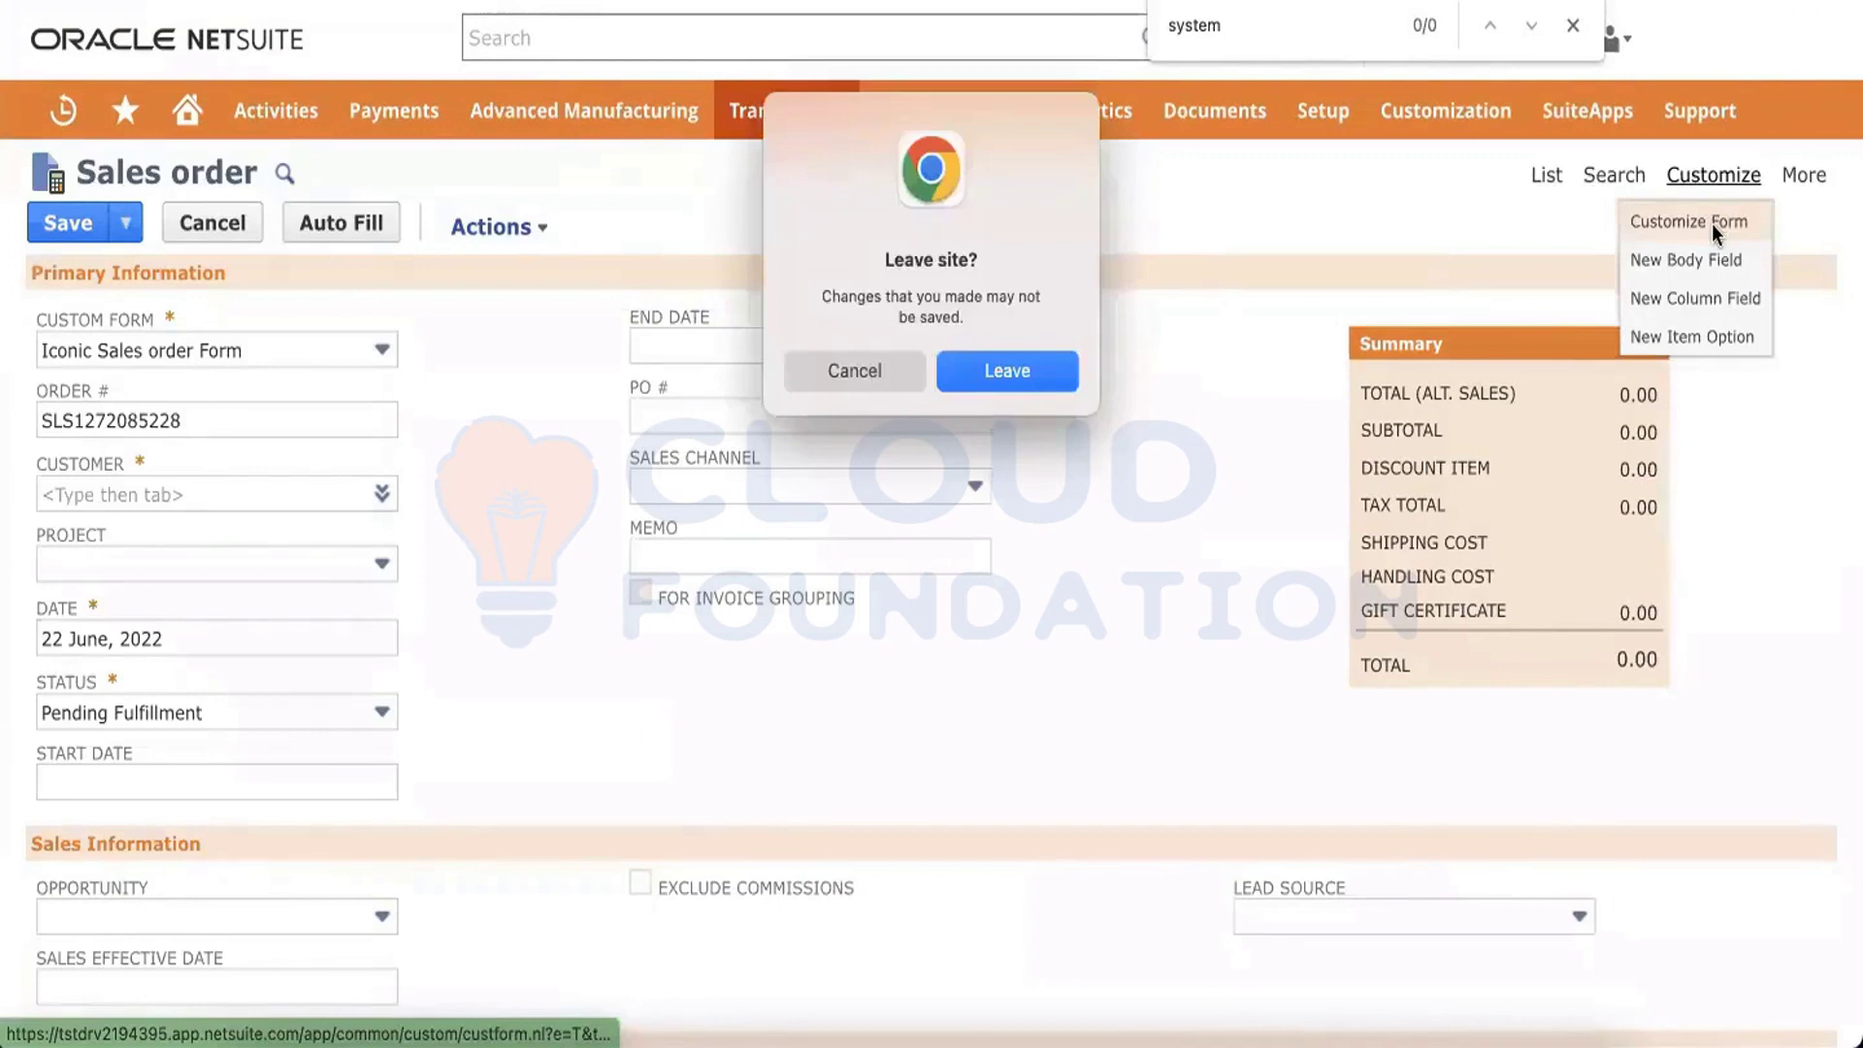
pyautogui.click(969, 374)
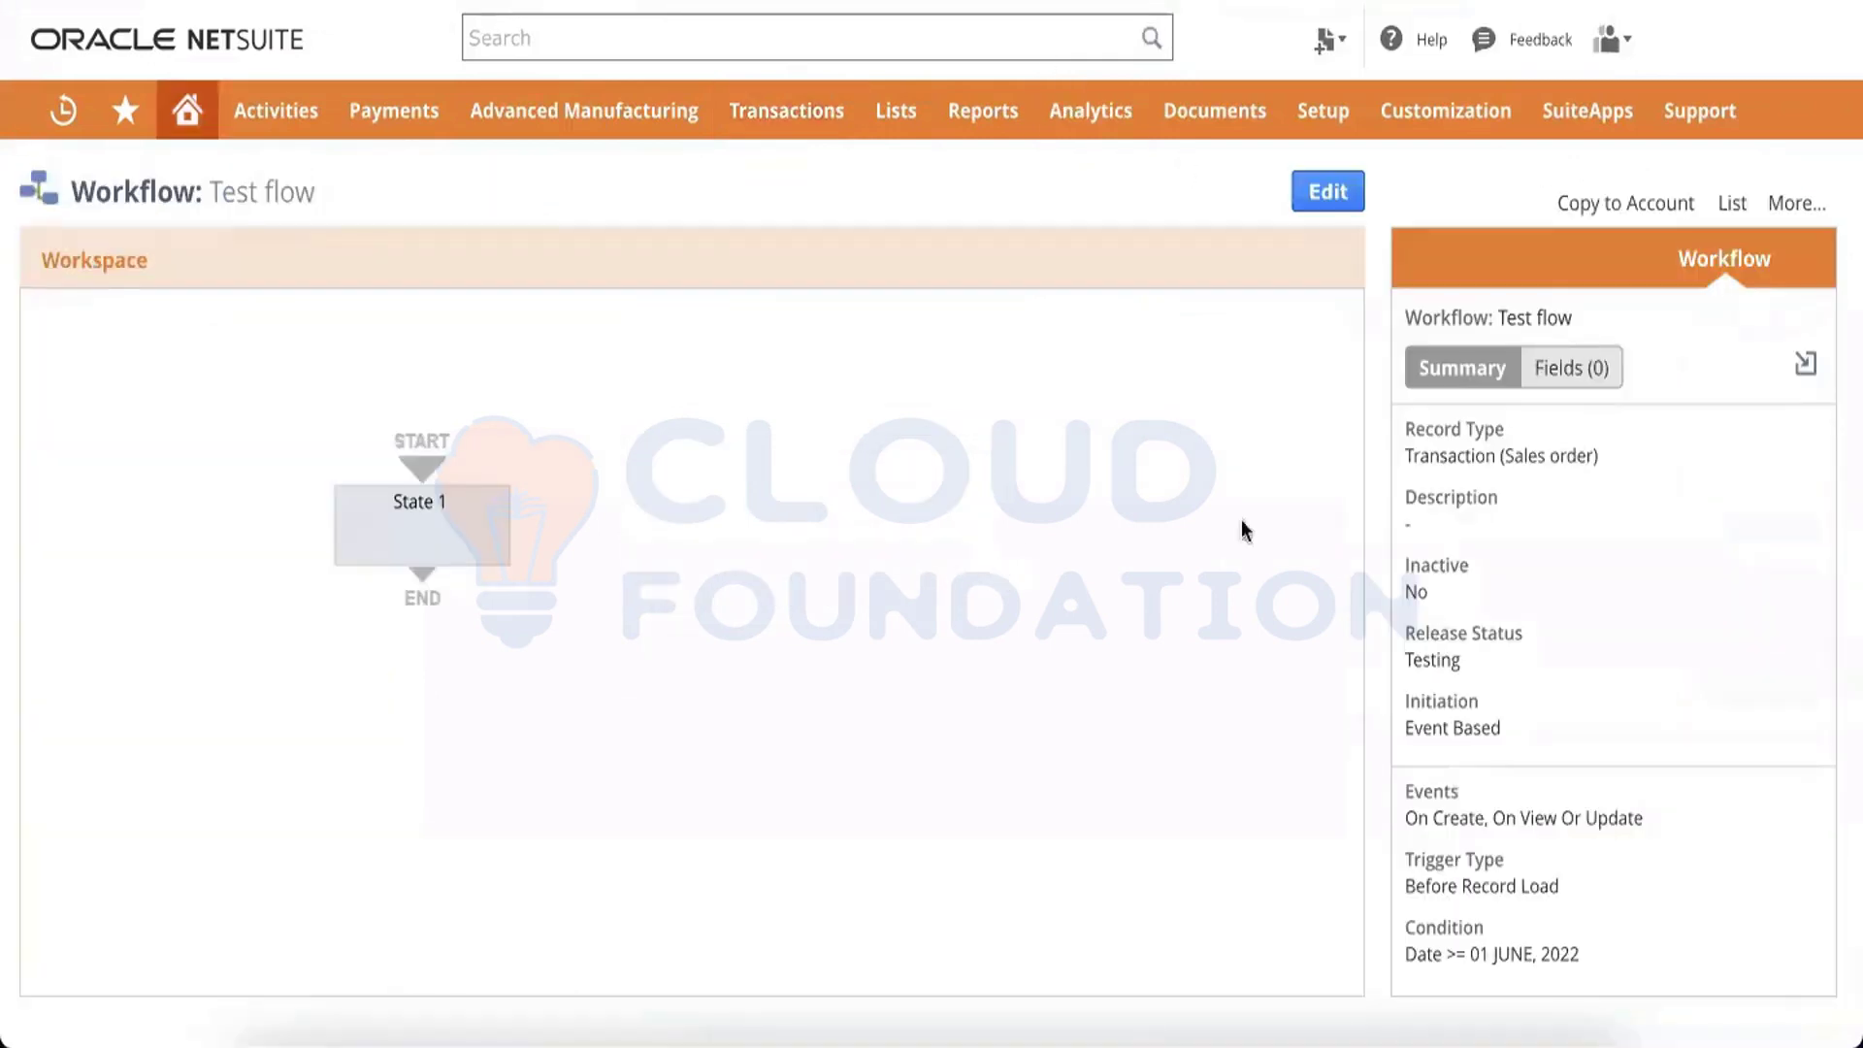
# Open the workflow in edit mode and review its definition's sub types and event settings before saving
pyautogui.click(1329, 193)
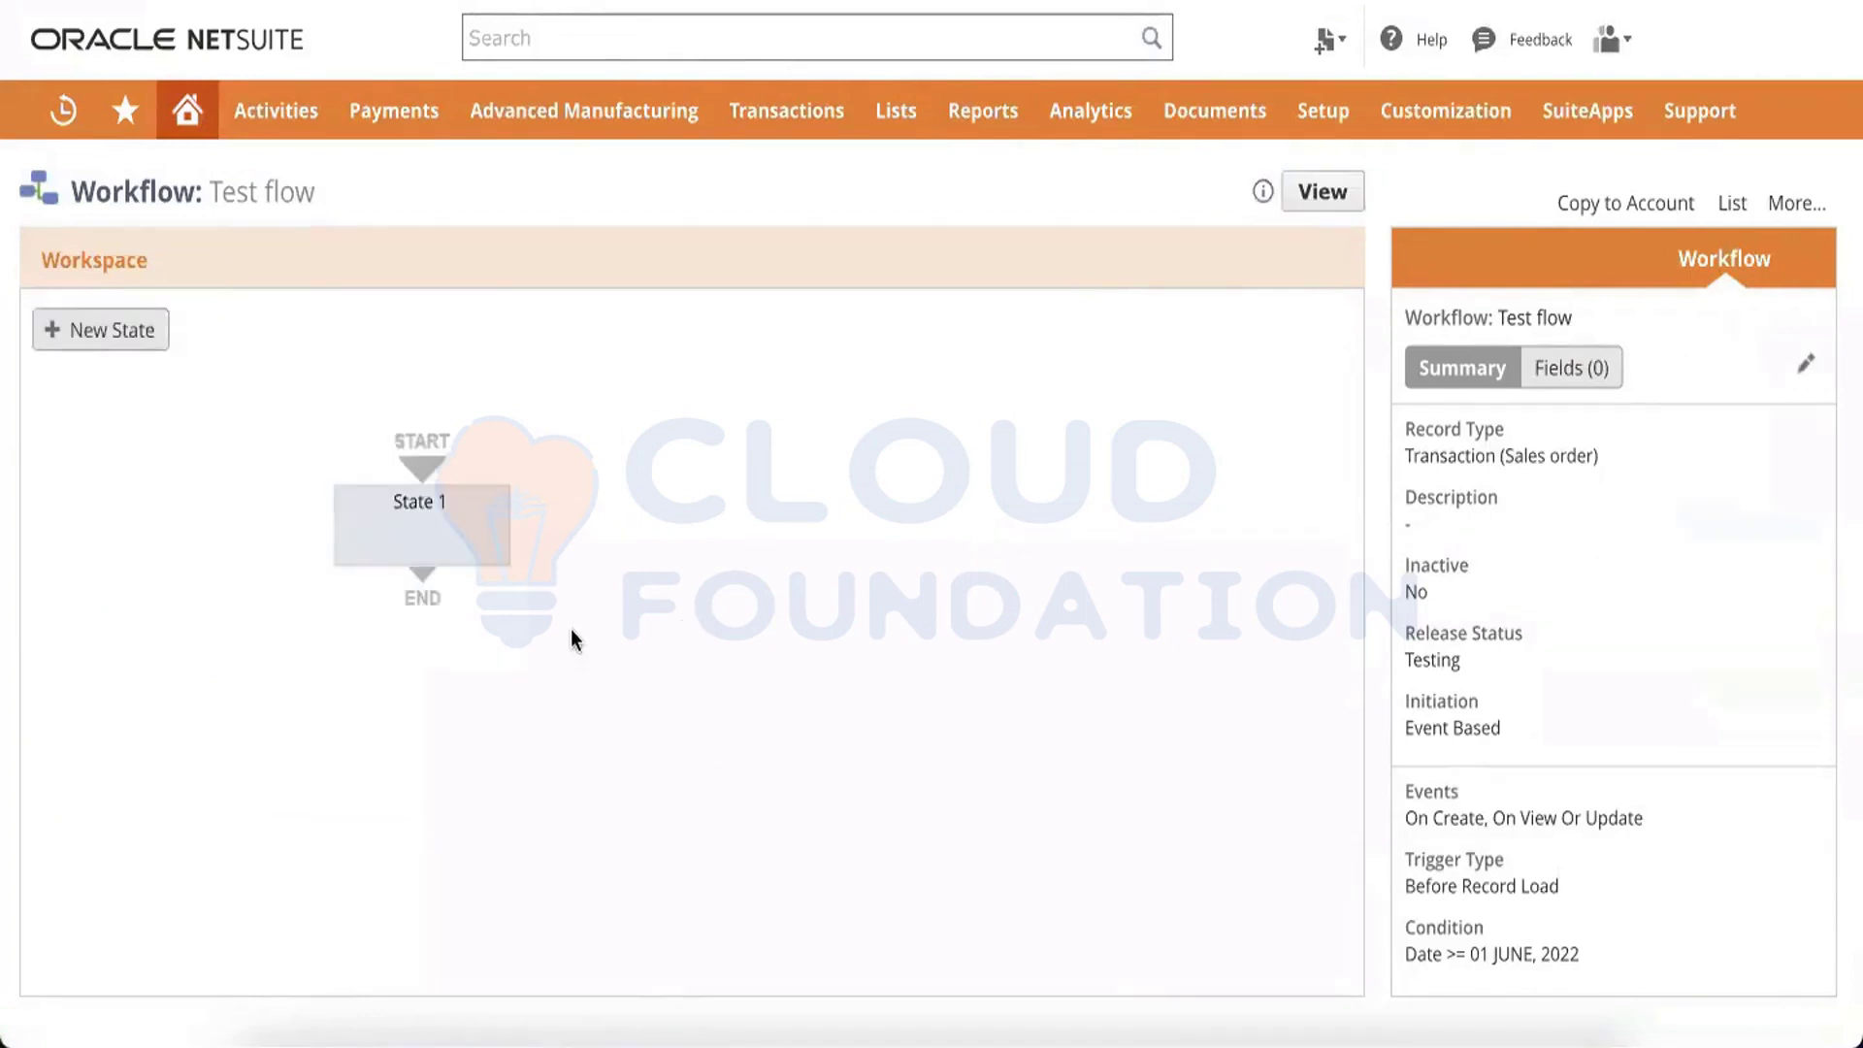
pyautogui.click(1803, 376)
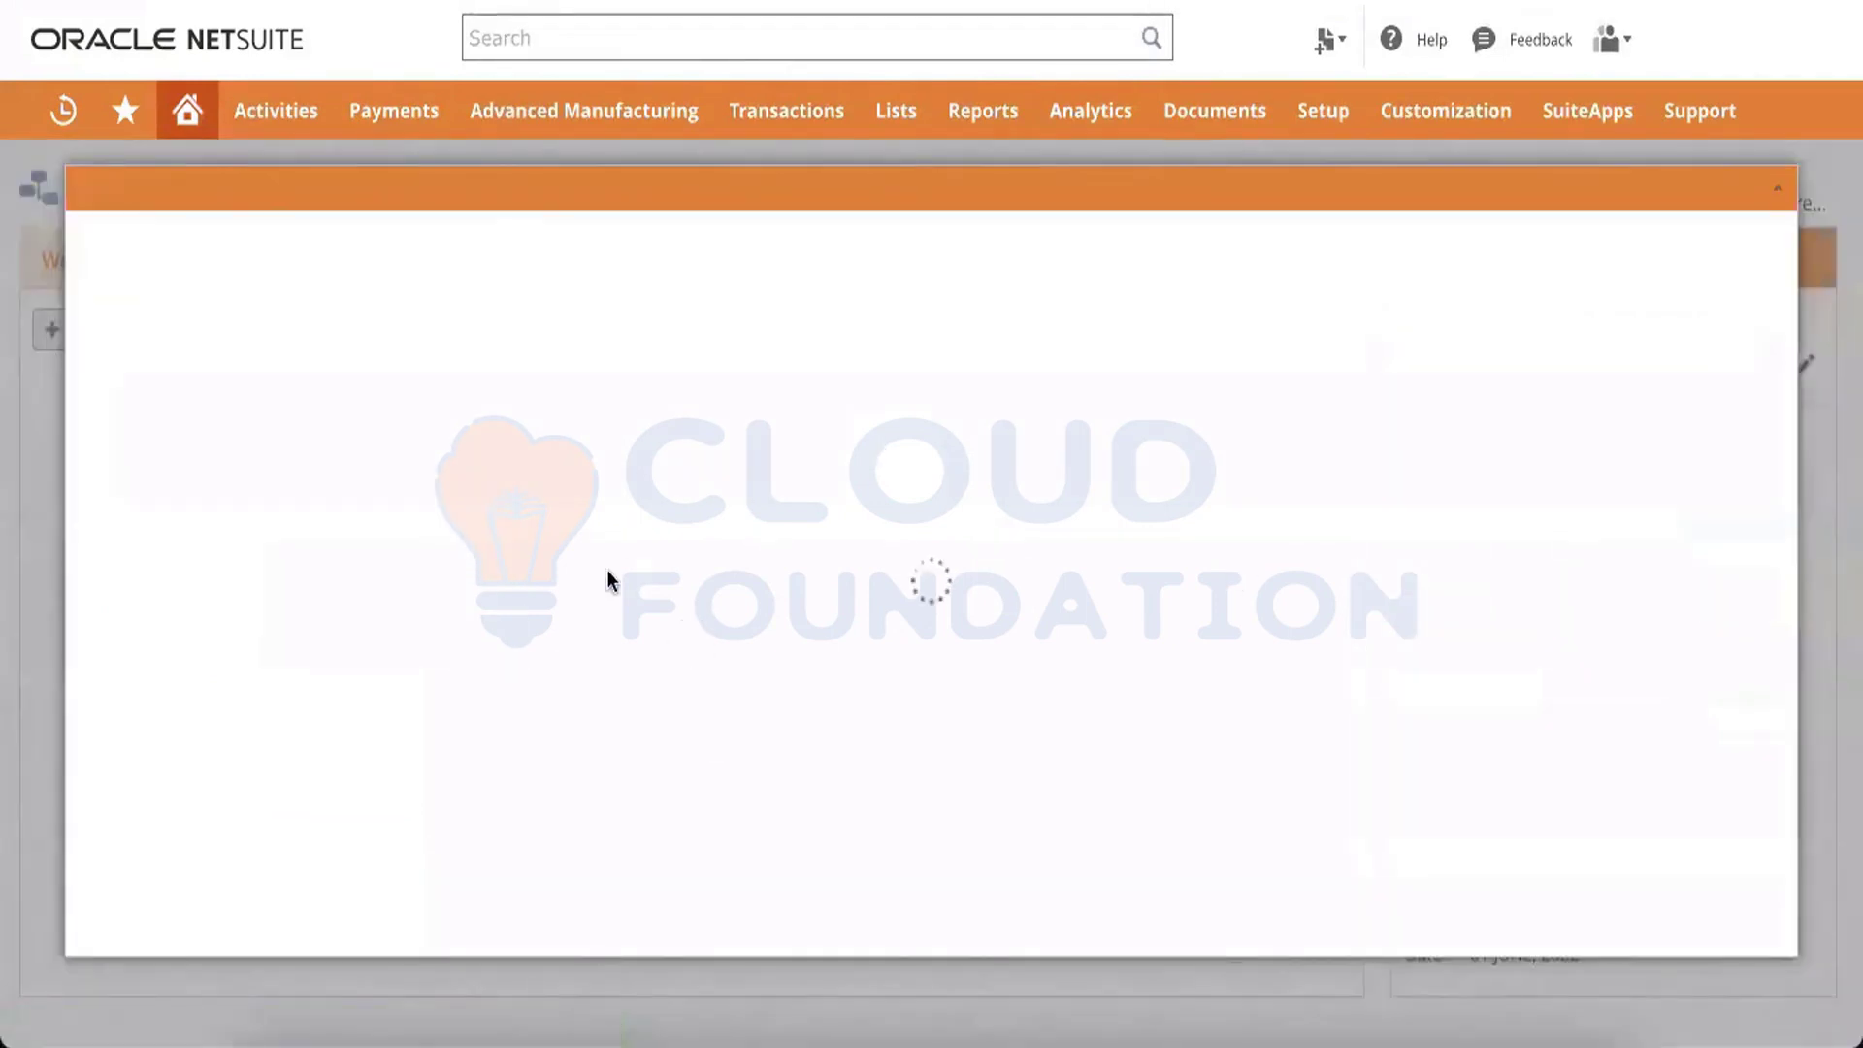
pyautogui.scroll(-3, 609, 582)
pyautogui.scroll(-3, 609, 582)
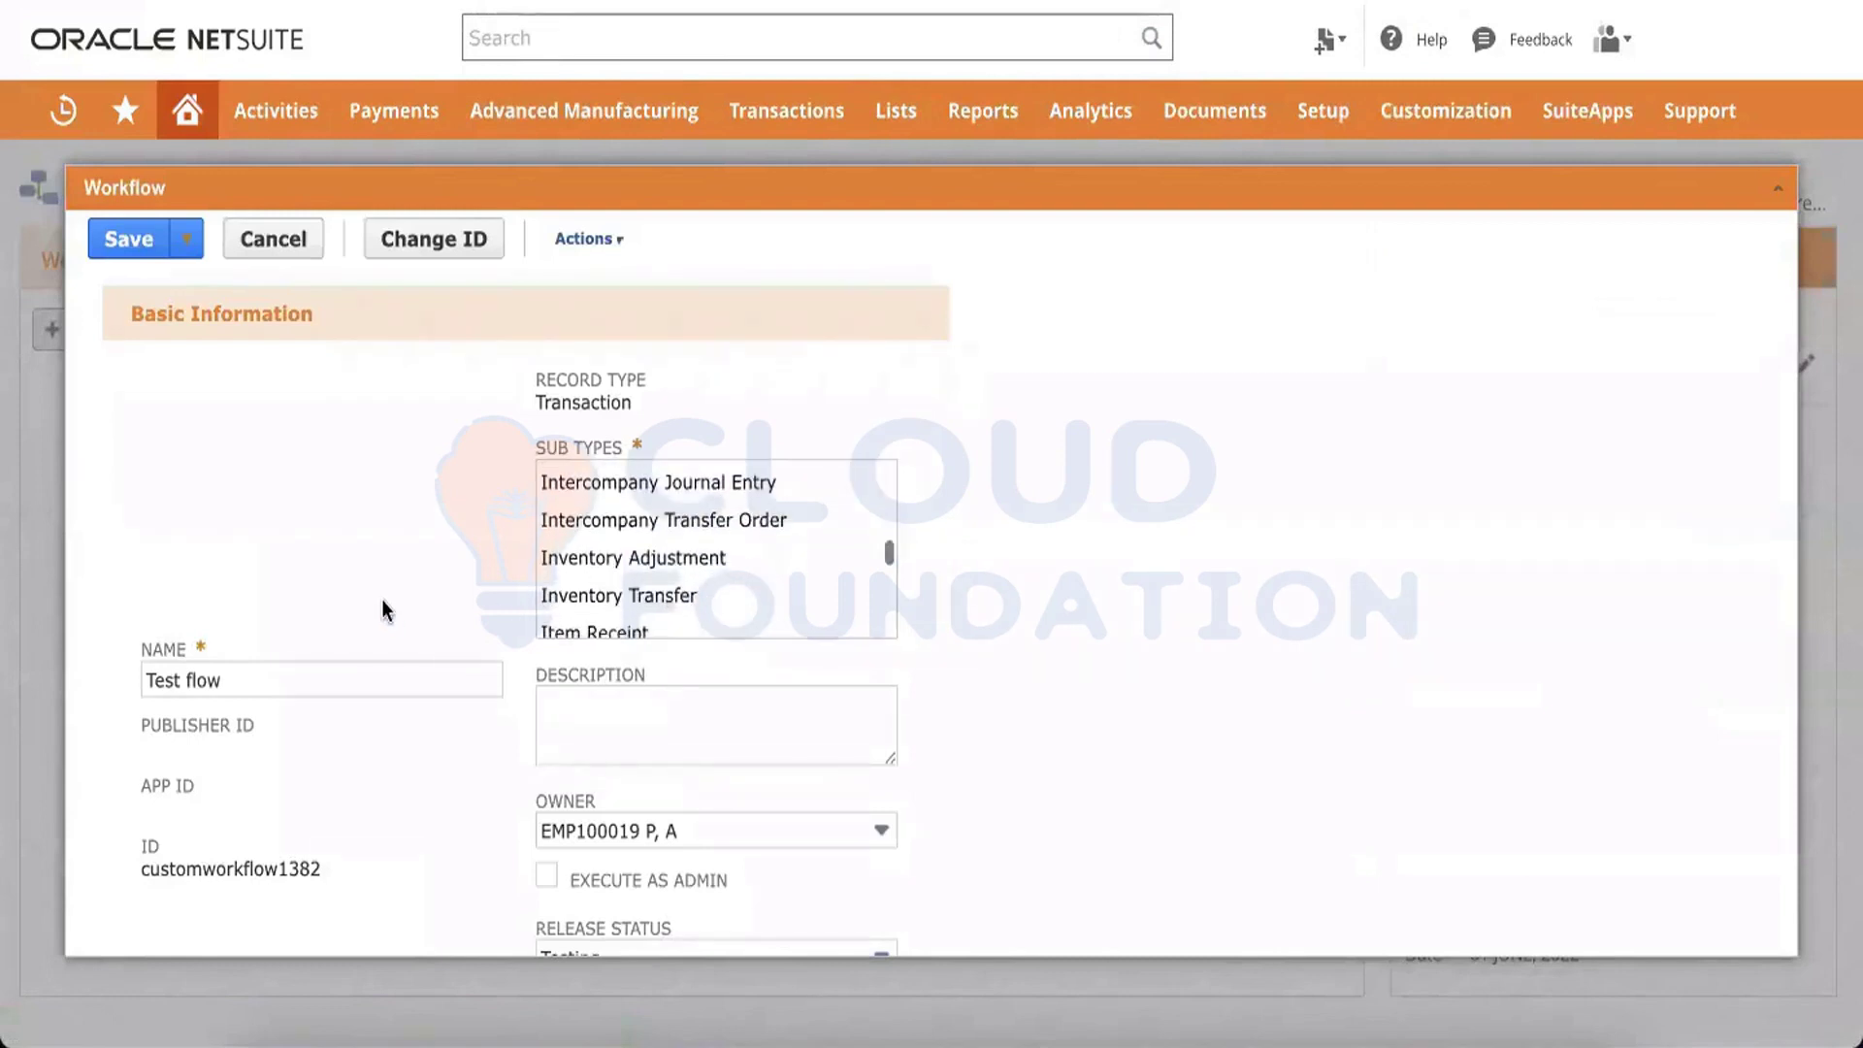
pyautogui.scroll(-2, 382, 598)
pyautogui.scroll(1, 648, 451)
pyautogui.scroll(5, 648, 451)
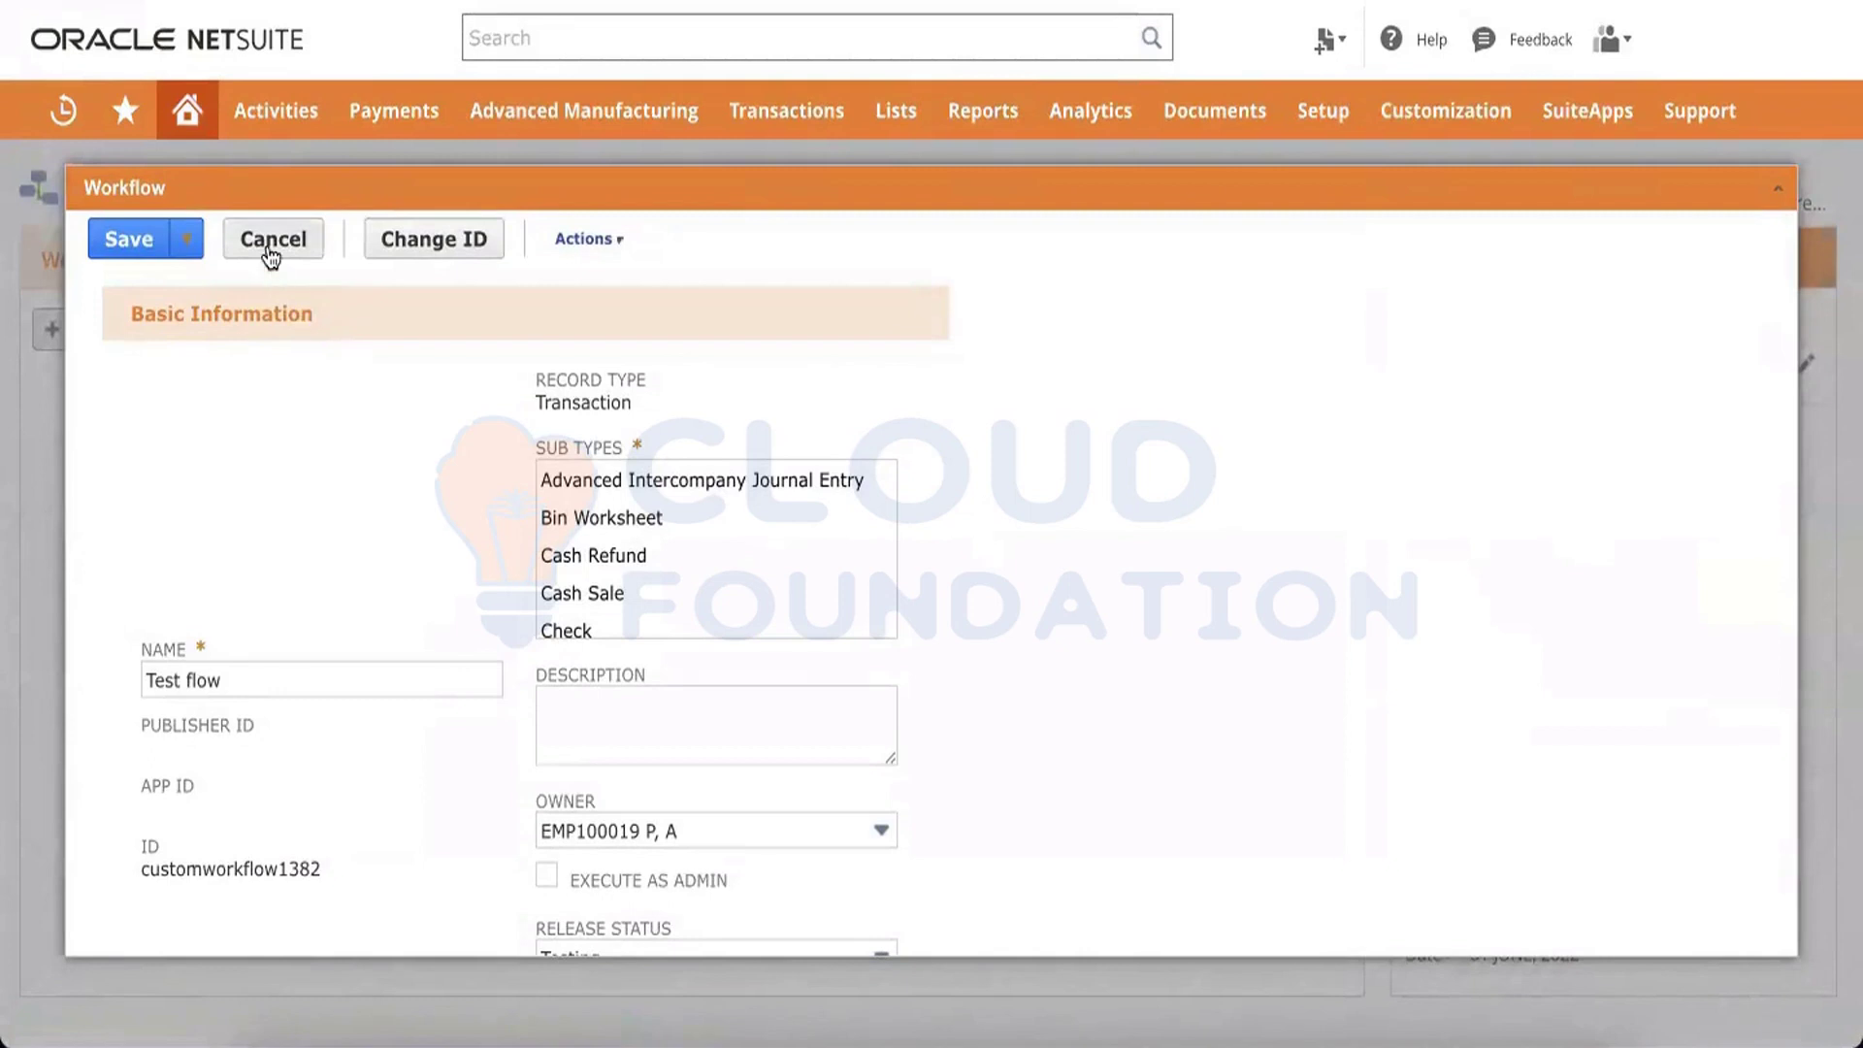
pyautogui.scroll(-10, 451, 537)
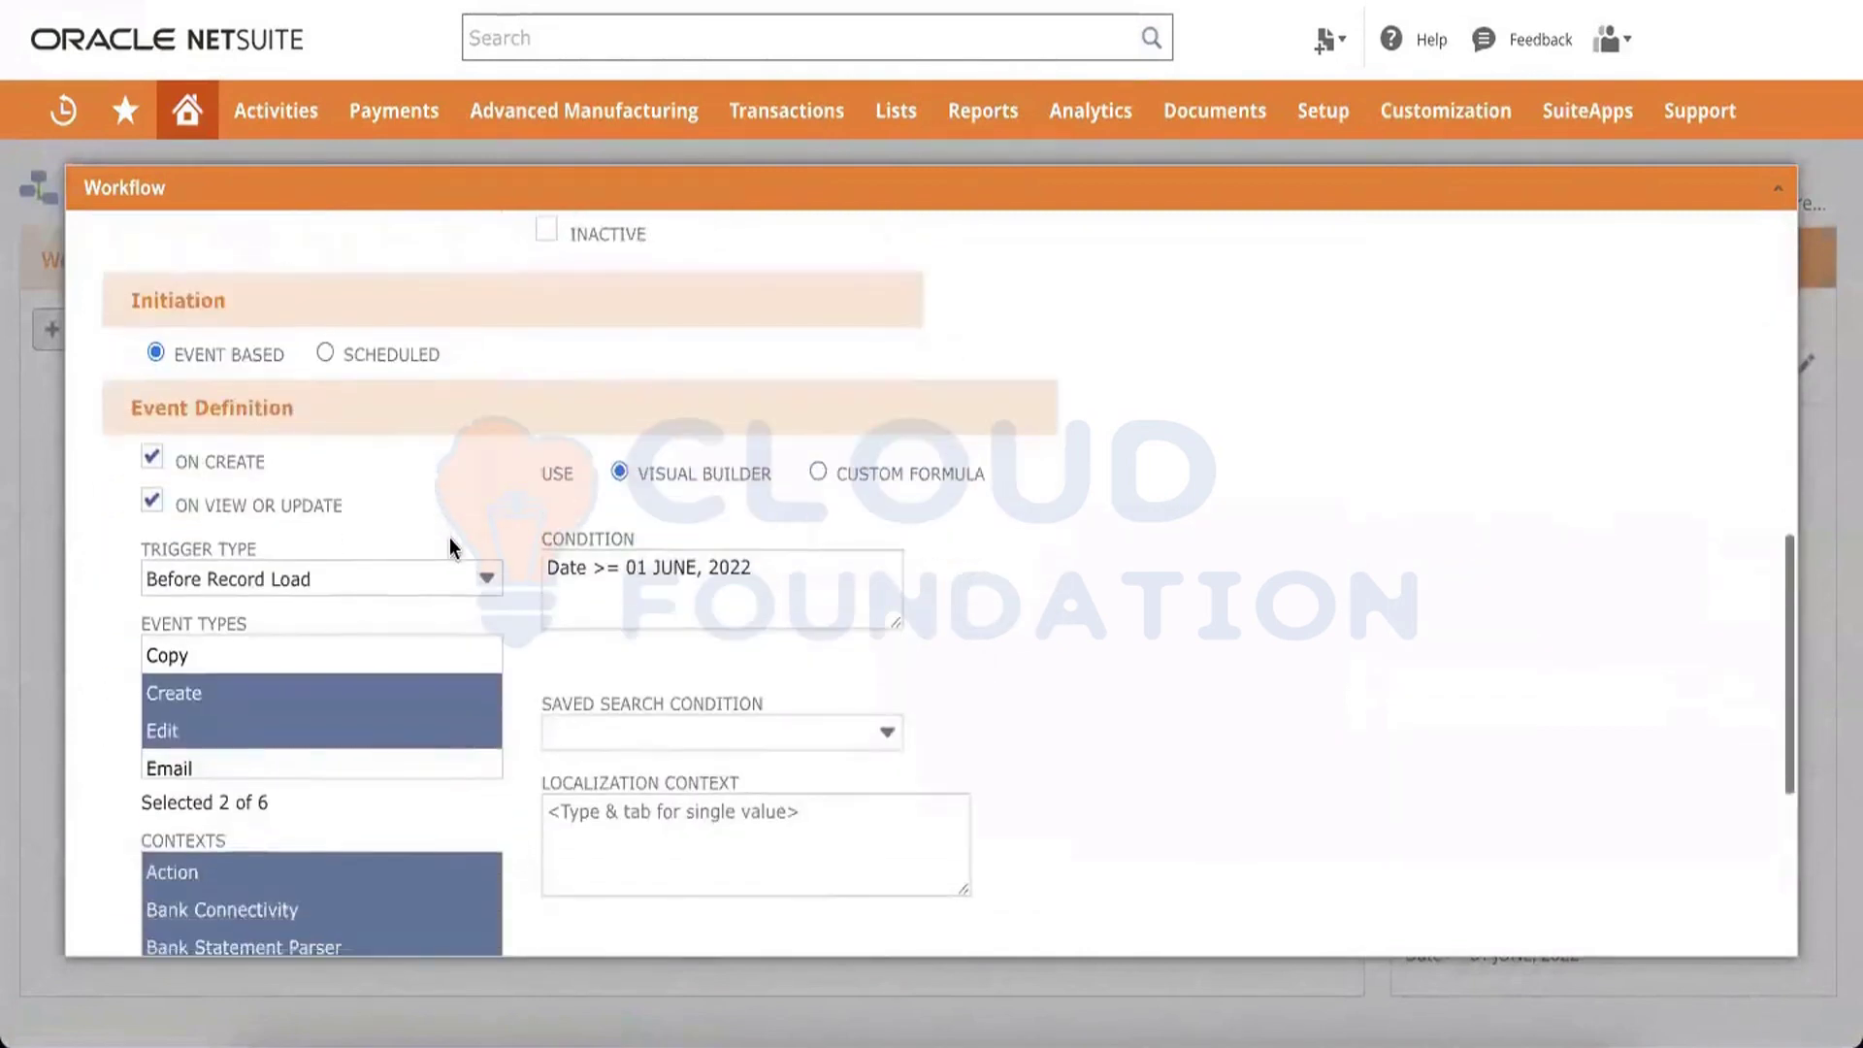
pyautogui.scroll(10, 451, 537)
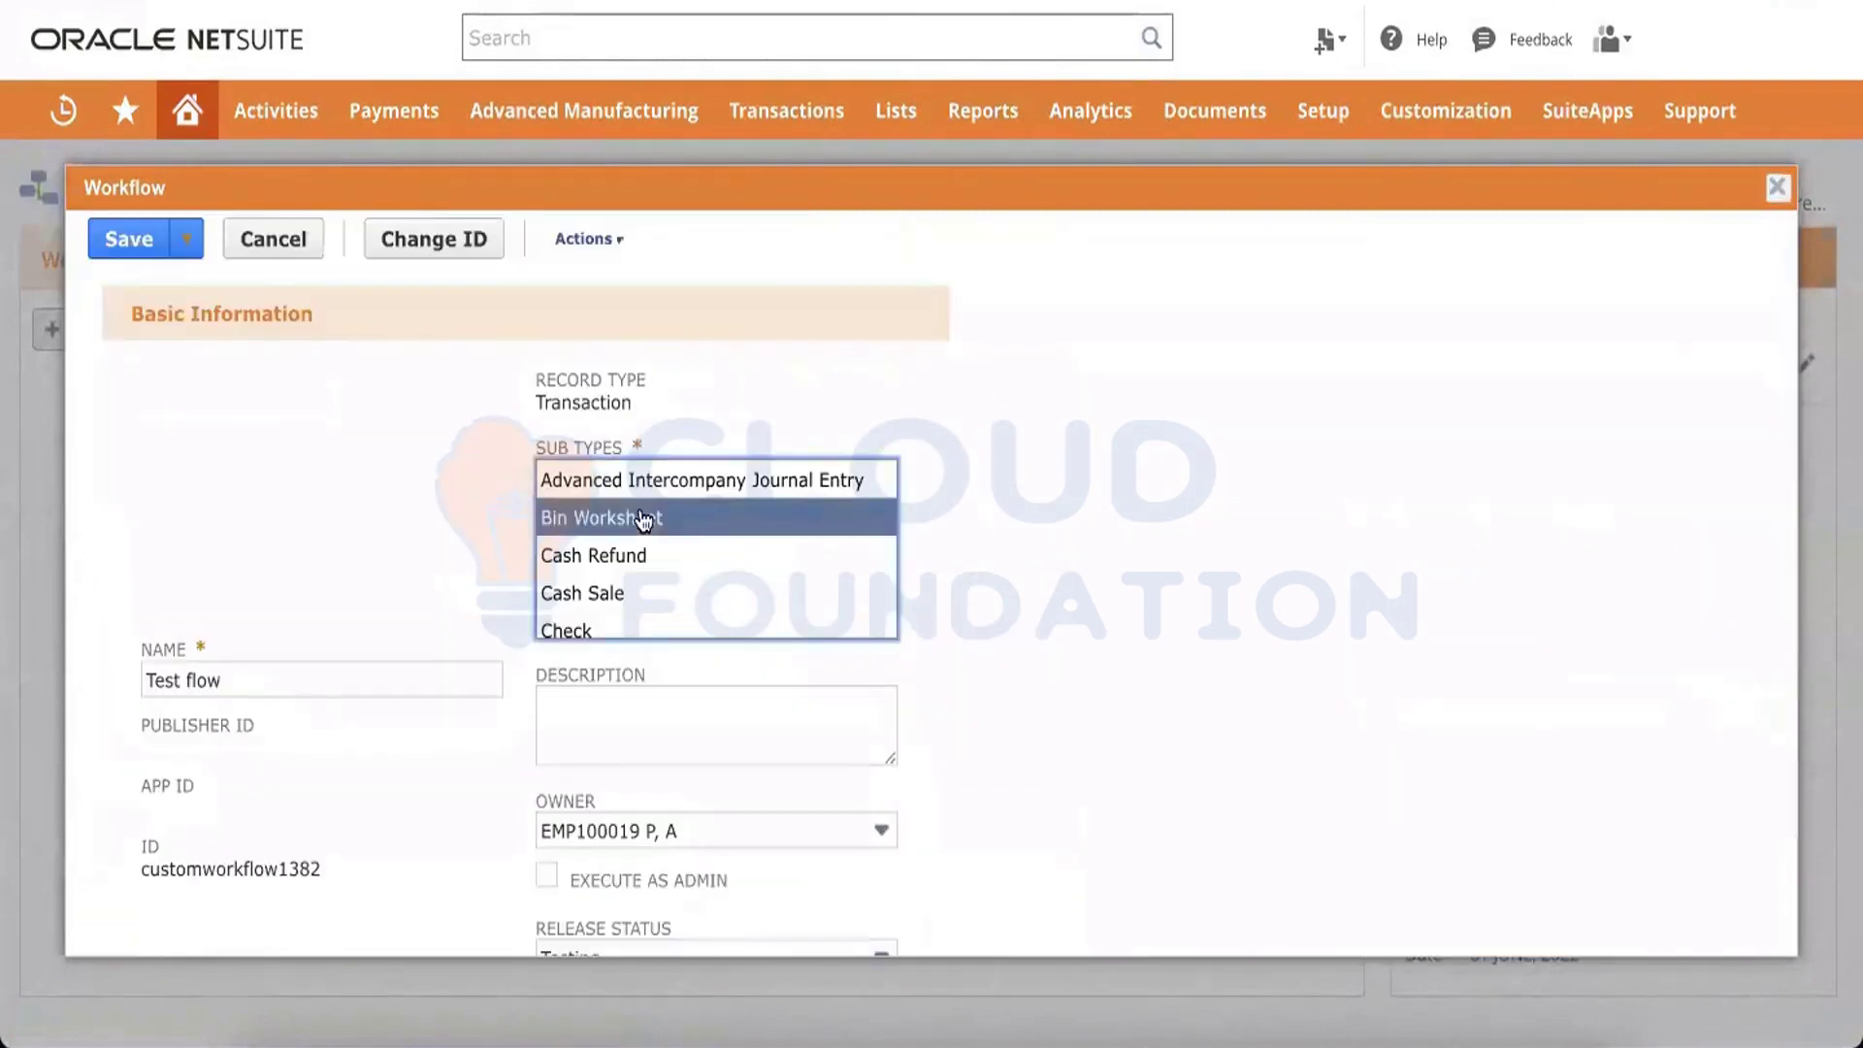
pyautogui.scroll(-5, 641, 517)
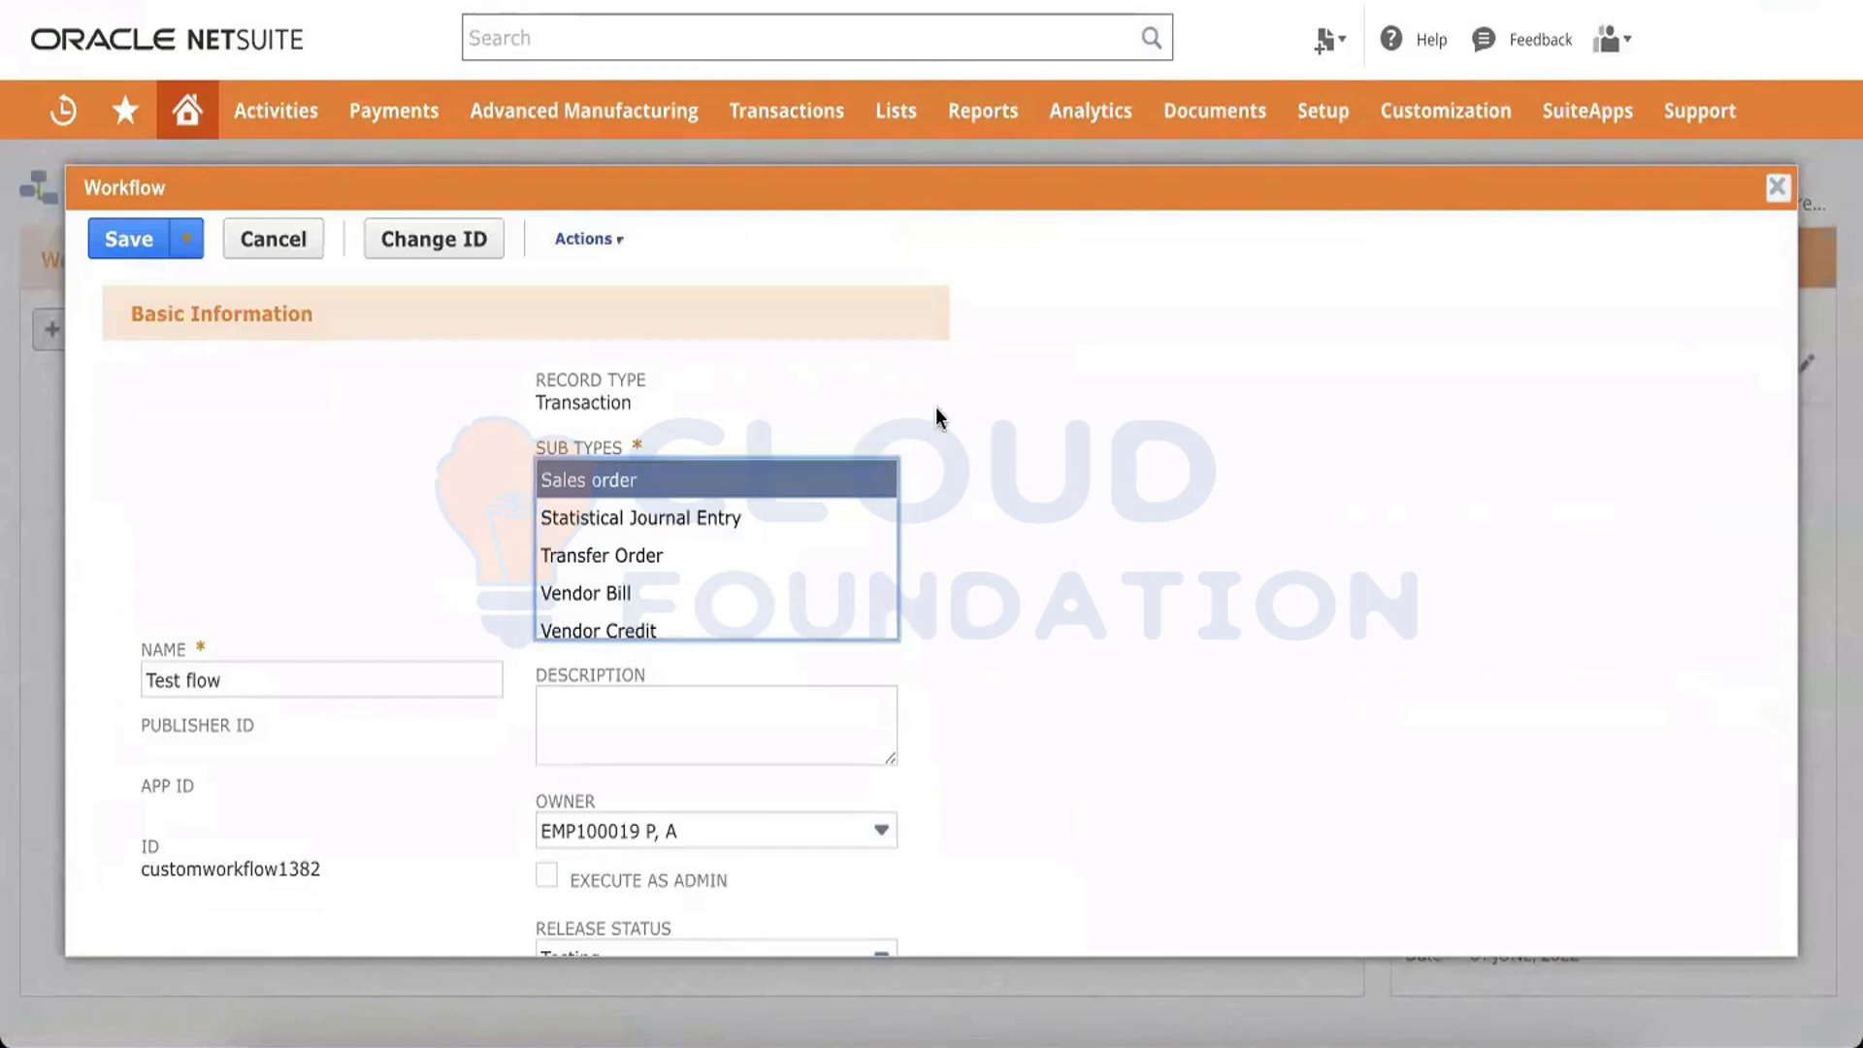
pyautogui.click(119, 240)
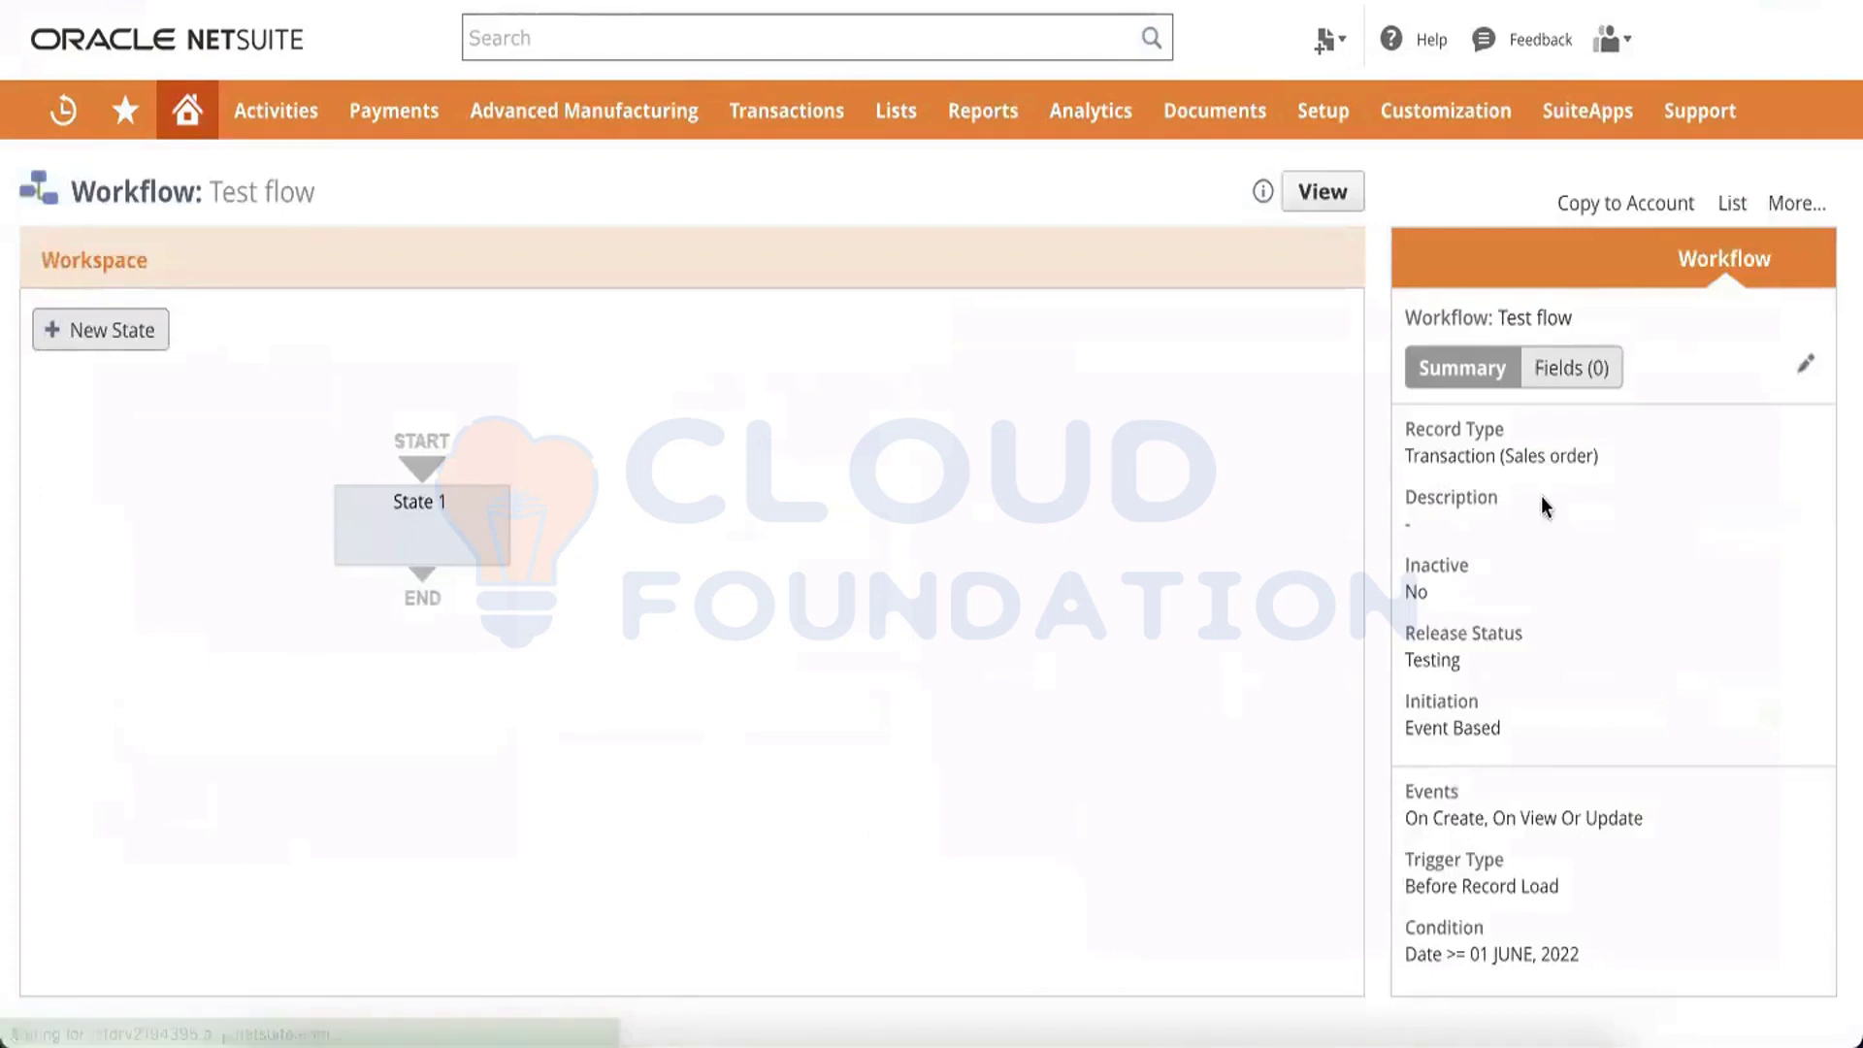
# Set the workflow's release status to Released and keep instance and history to Always, then save the definition
pyautogui.click(1803, 363)
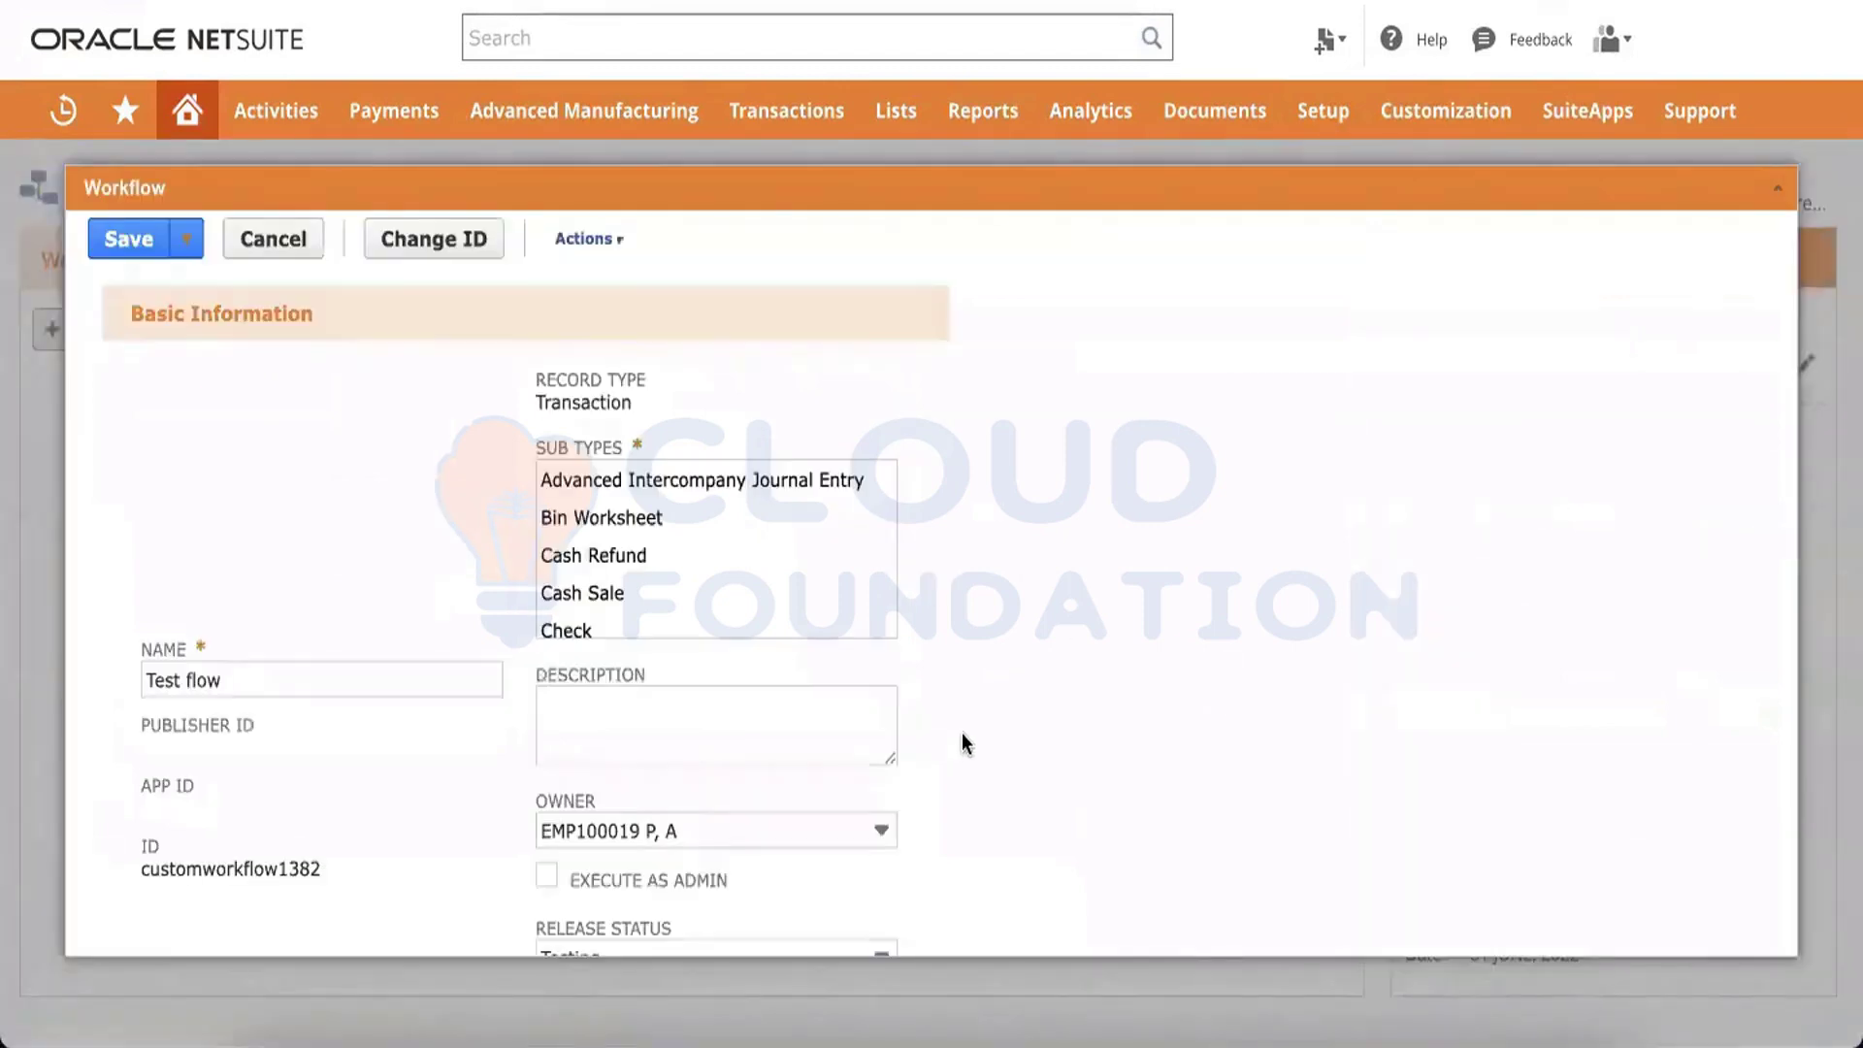
pyautogui.scroll(-4, 962, 739)
pyautogui.click(784, 656)
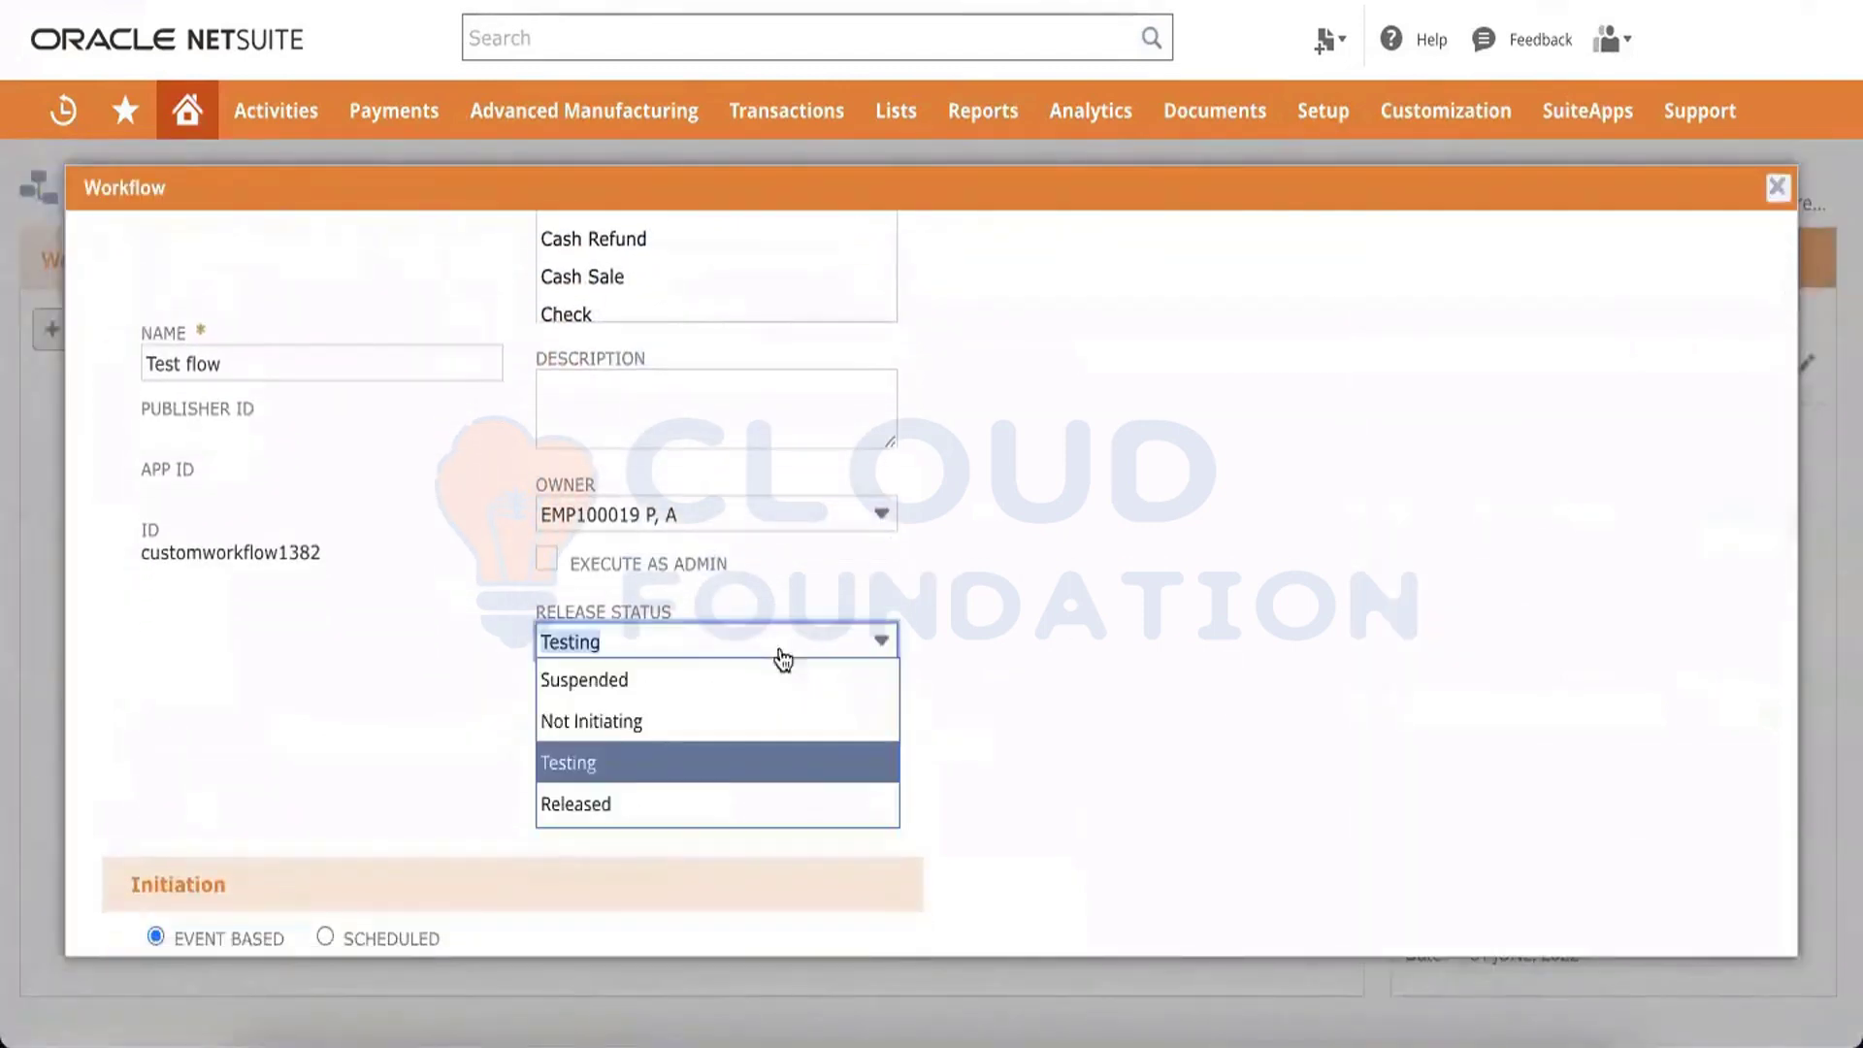
pyautogui.click(625, 802)
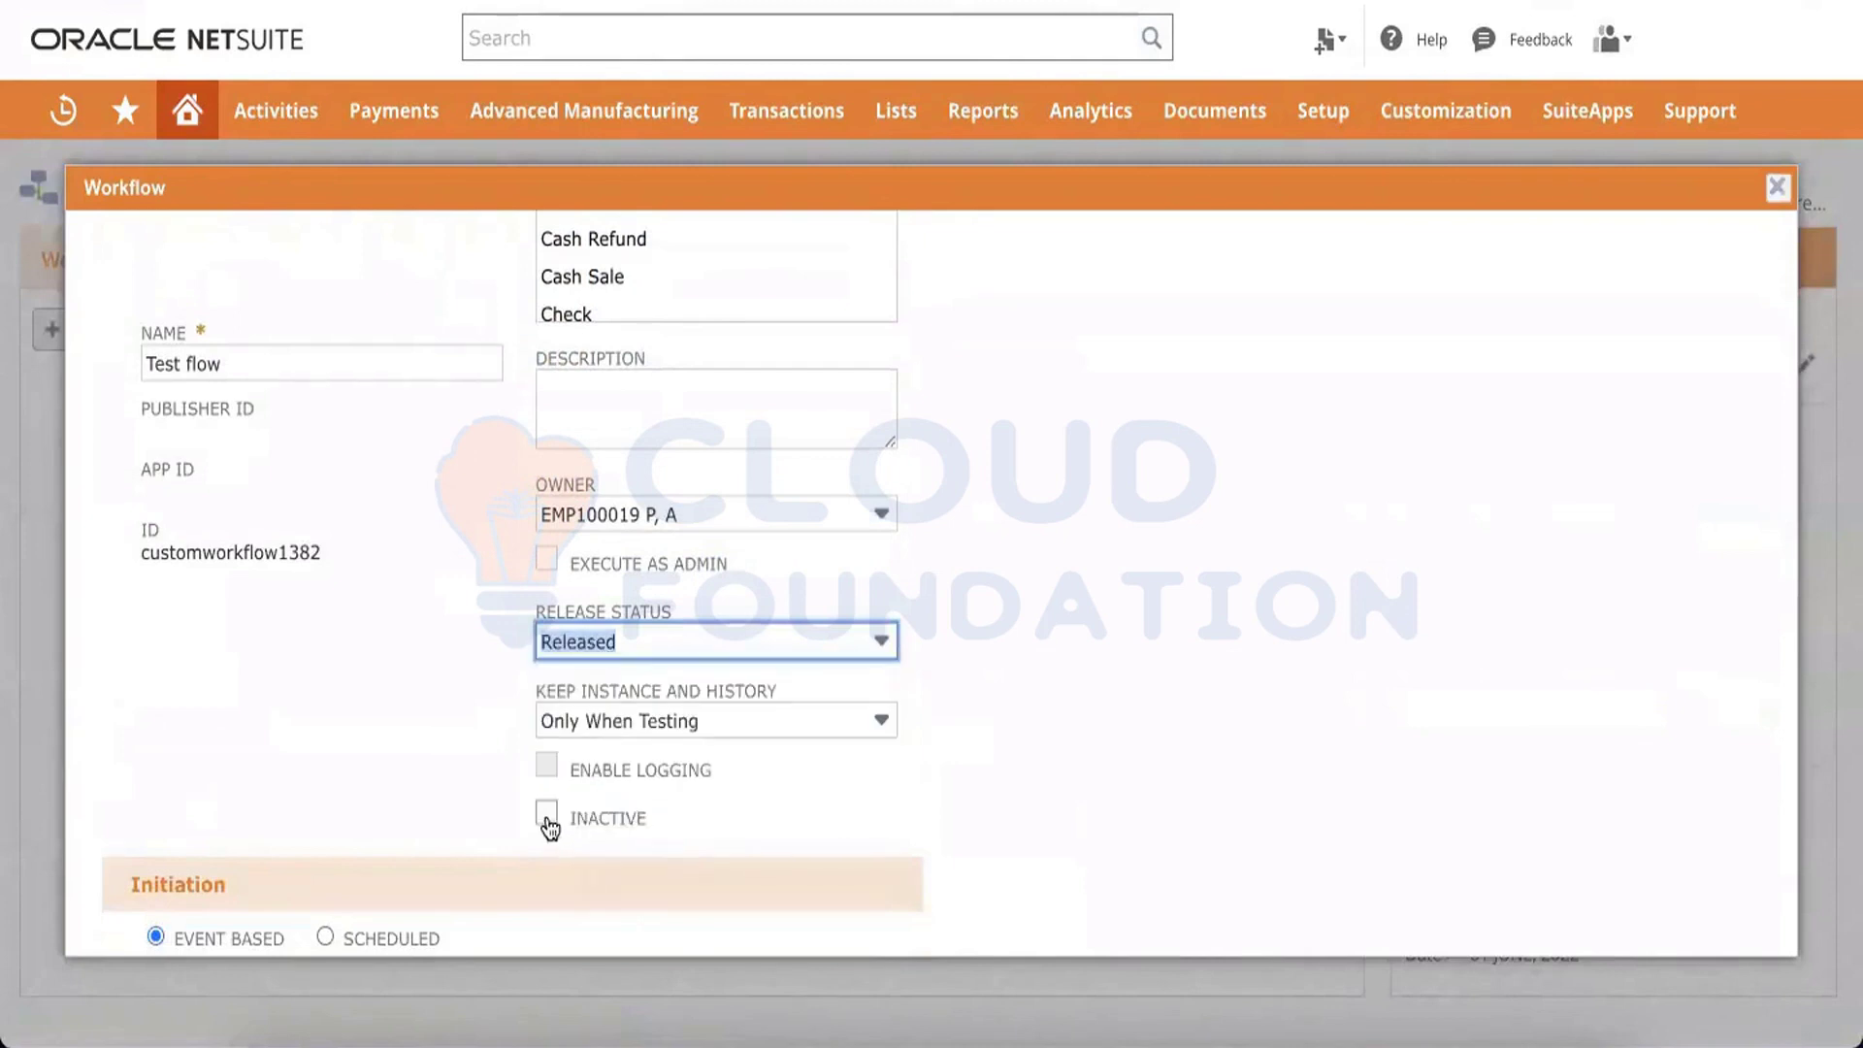
pyautogui.click(661, 730)
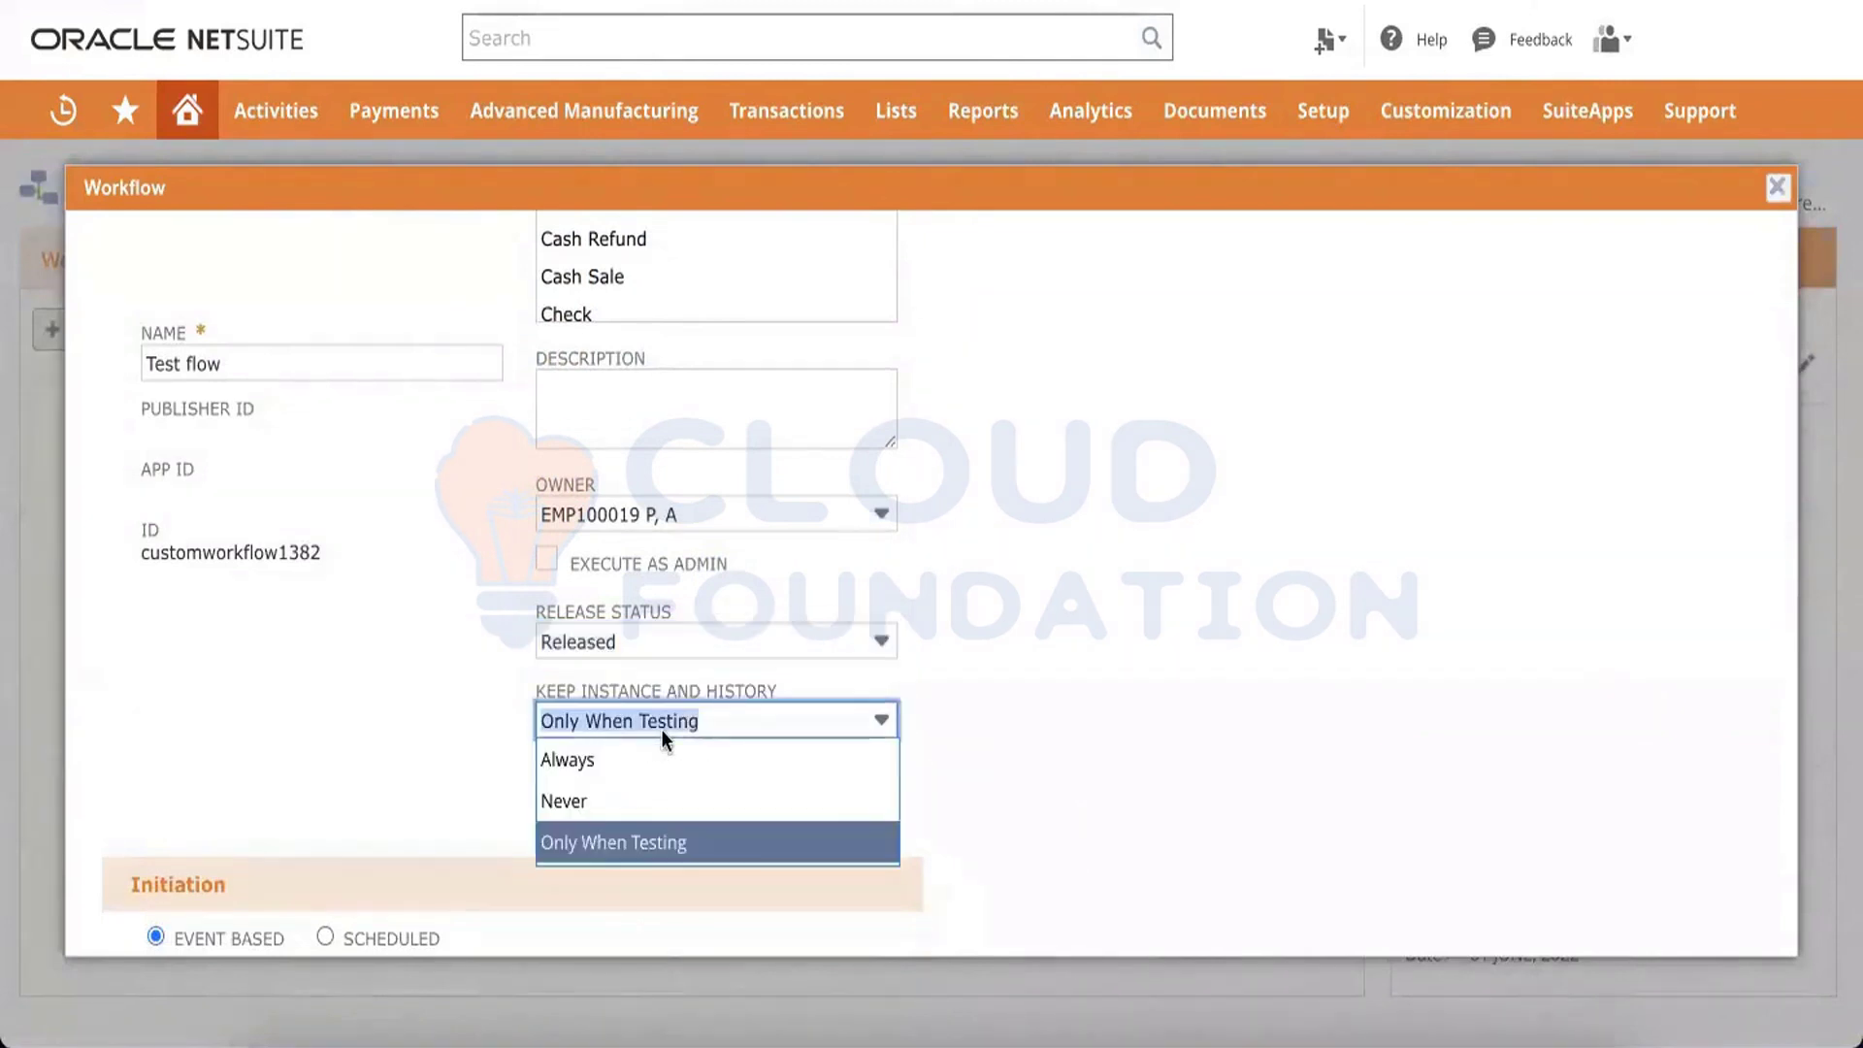
pyautogui.click(580, 769)
pyautogui.click(384, 764)
pyautogui.click(549, 768)
pyautogui.scroll(3, 347, 700)
pyautogui.click(134, 242)
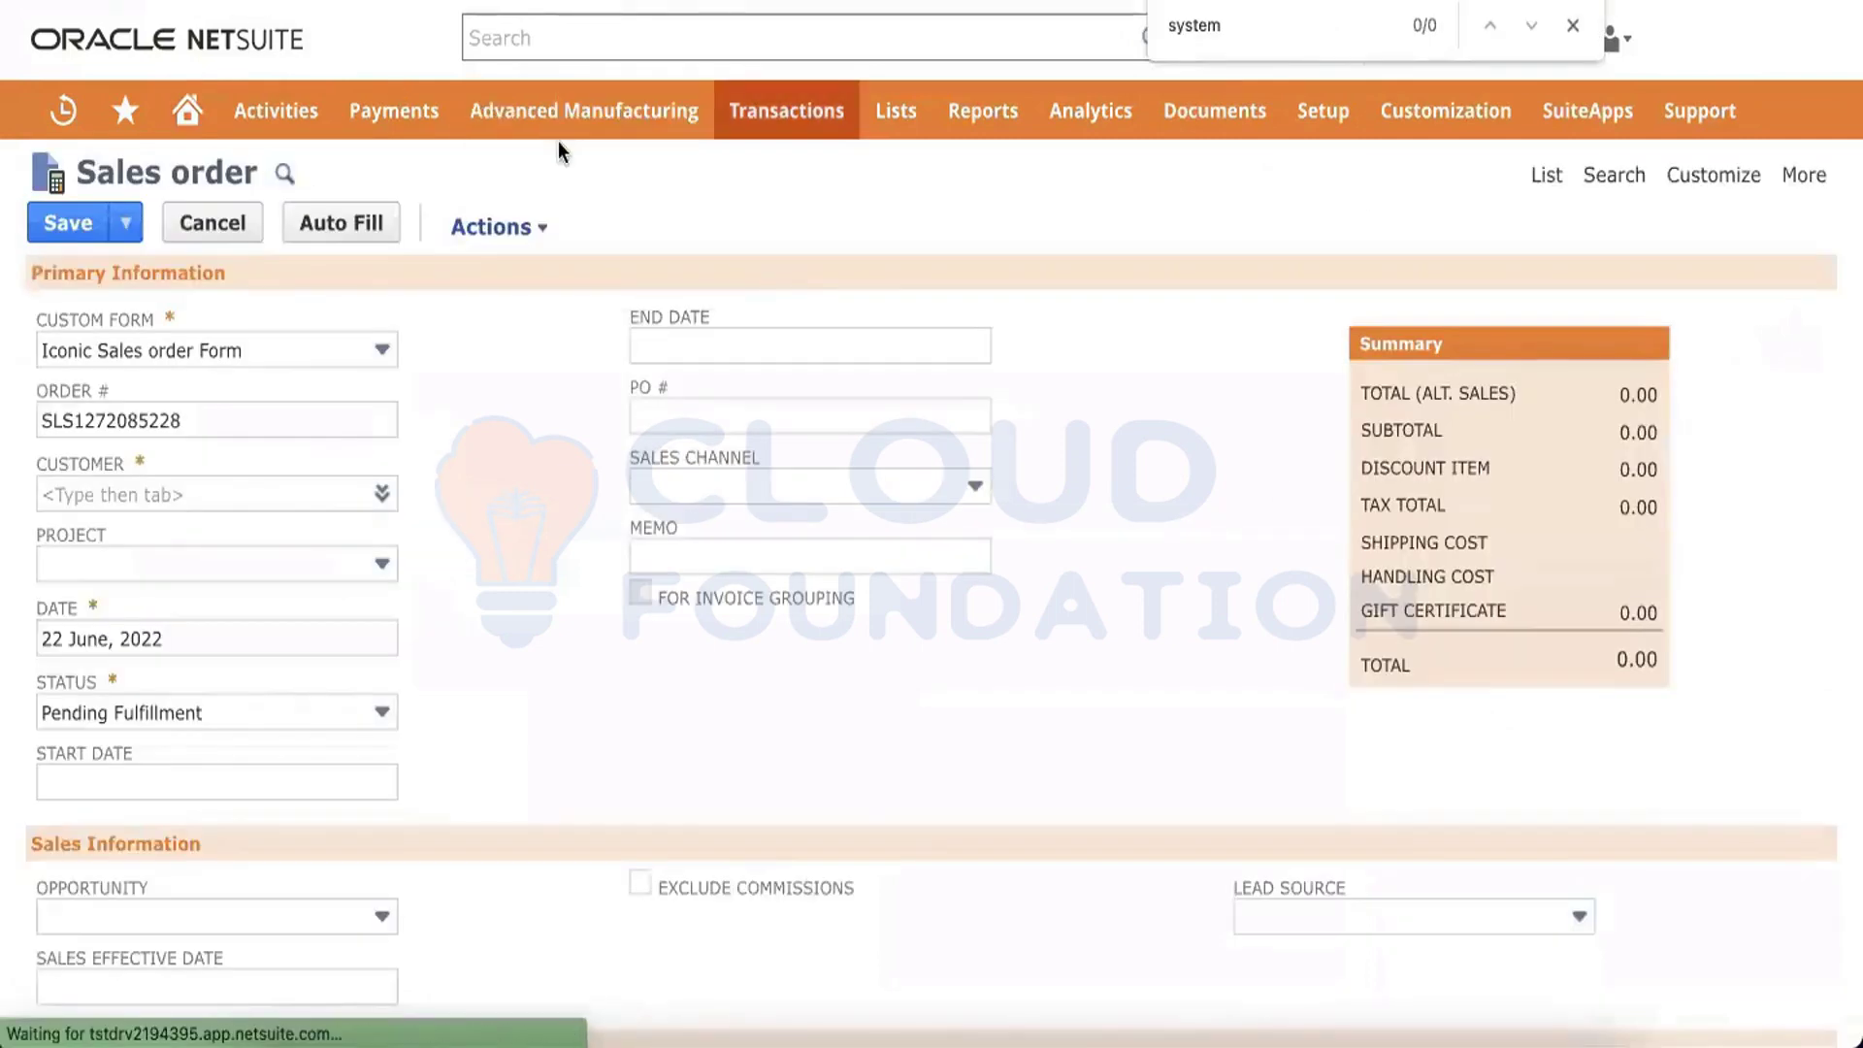
pyautogui.press('Escape')
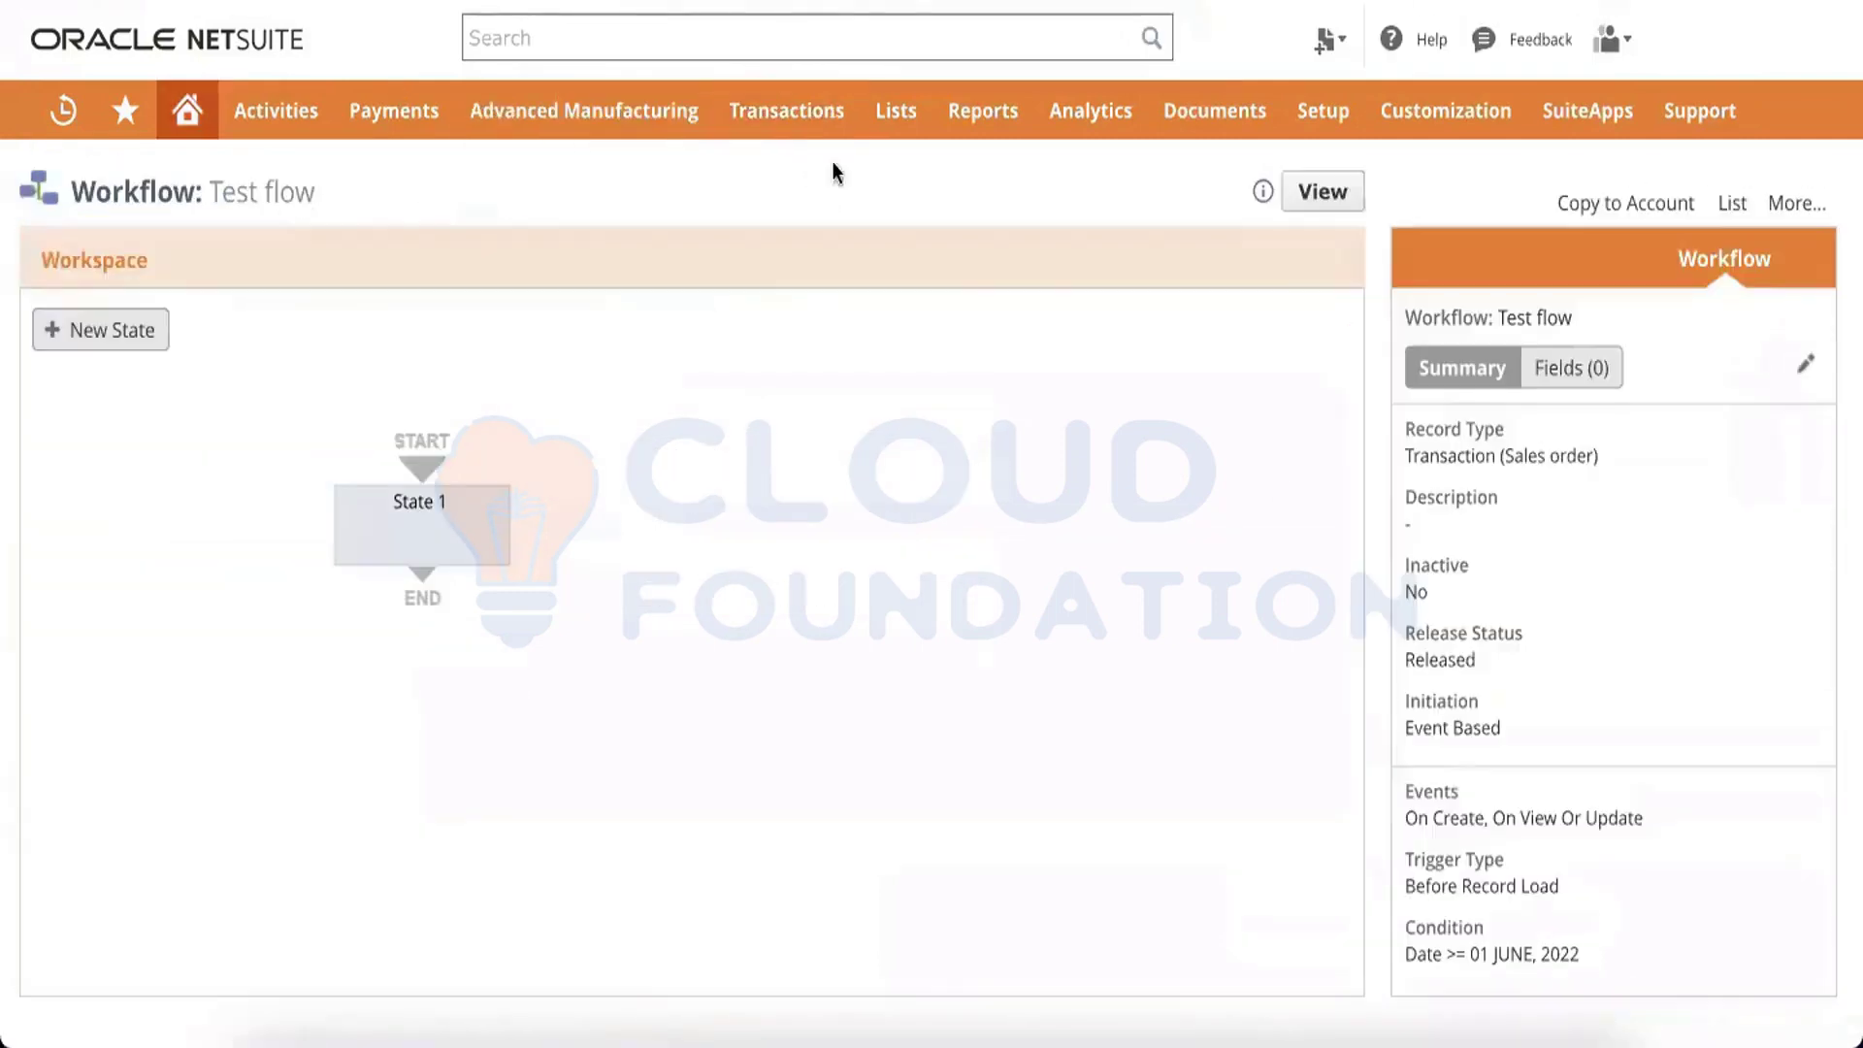
# Open the Iconic Sales order Form customization and browse its Sublists subtabs
pyautogui.moveTo(790, 131)
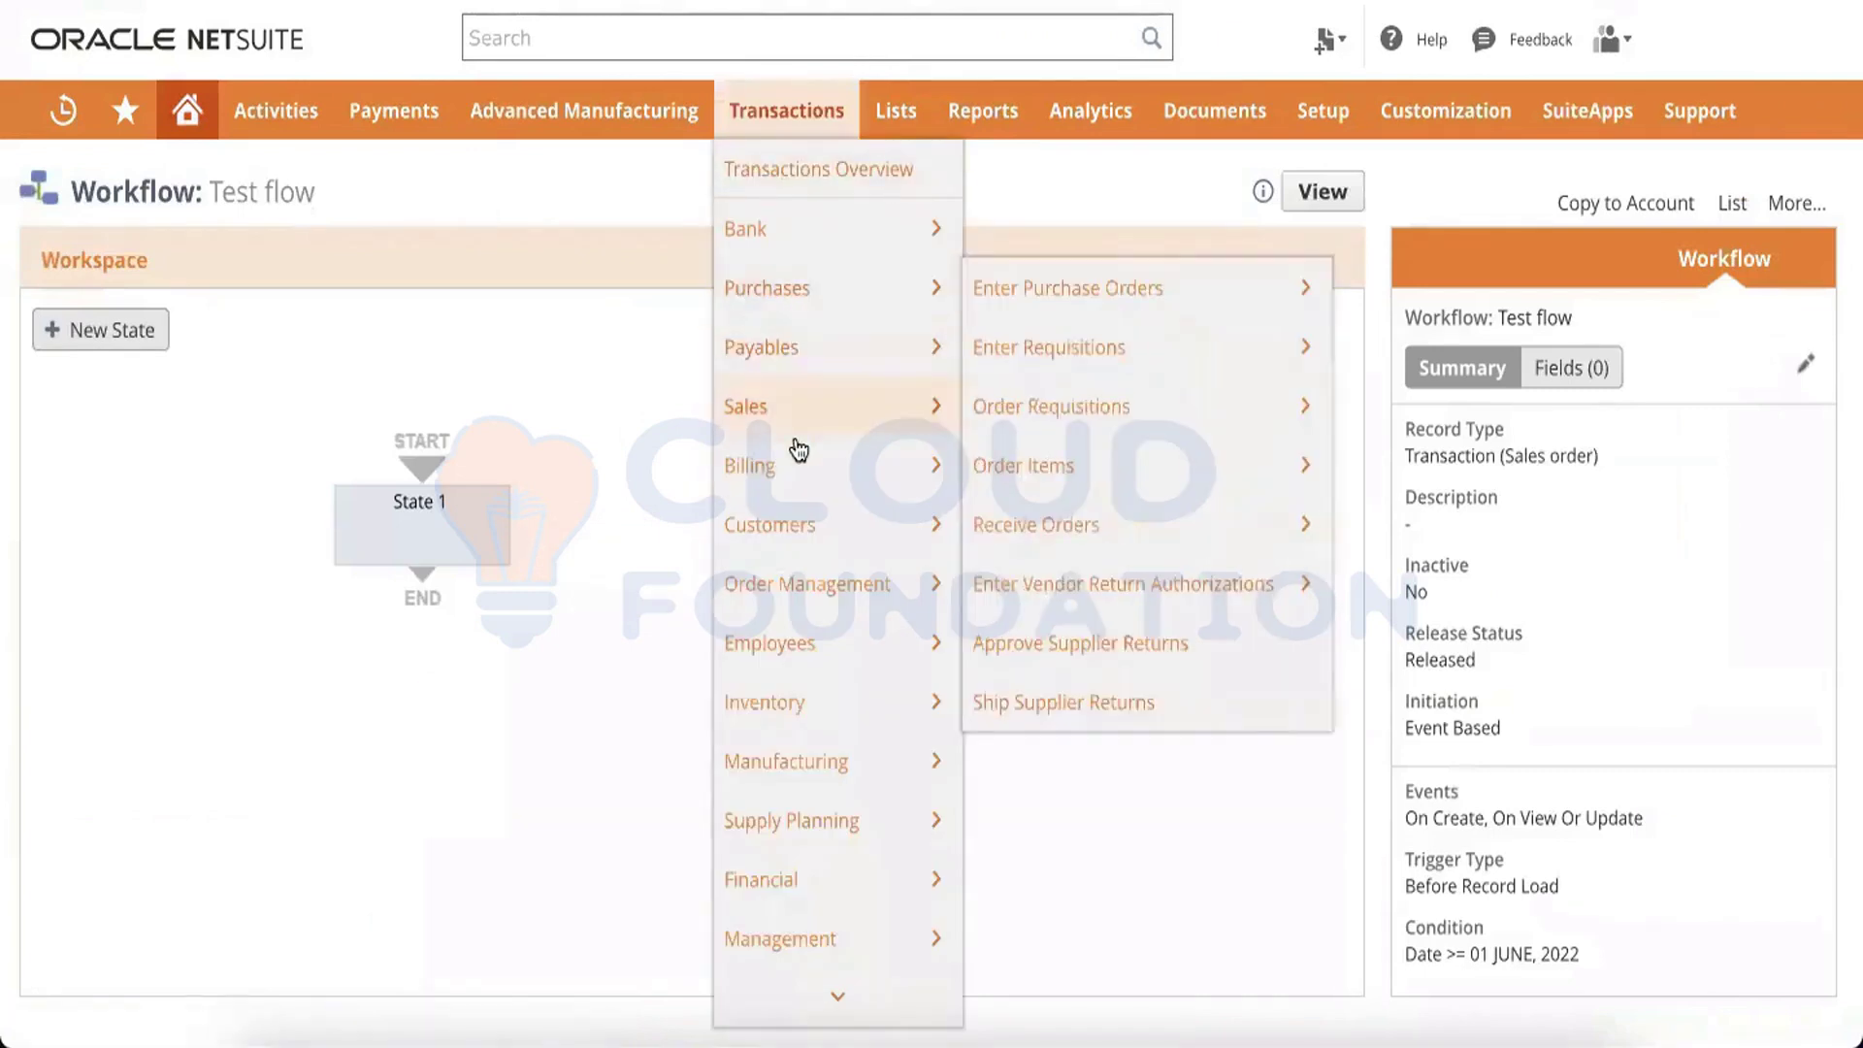
pyautogui.moveTo(870, 419)
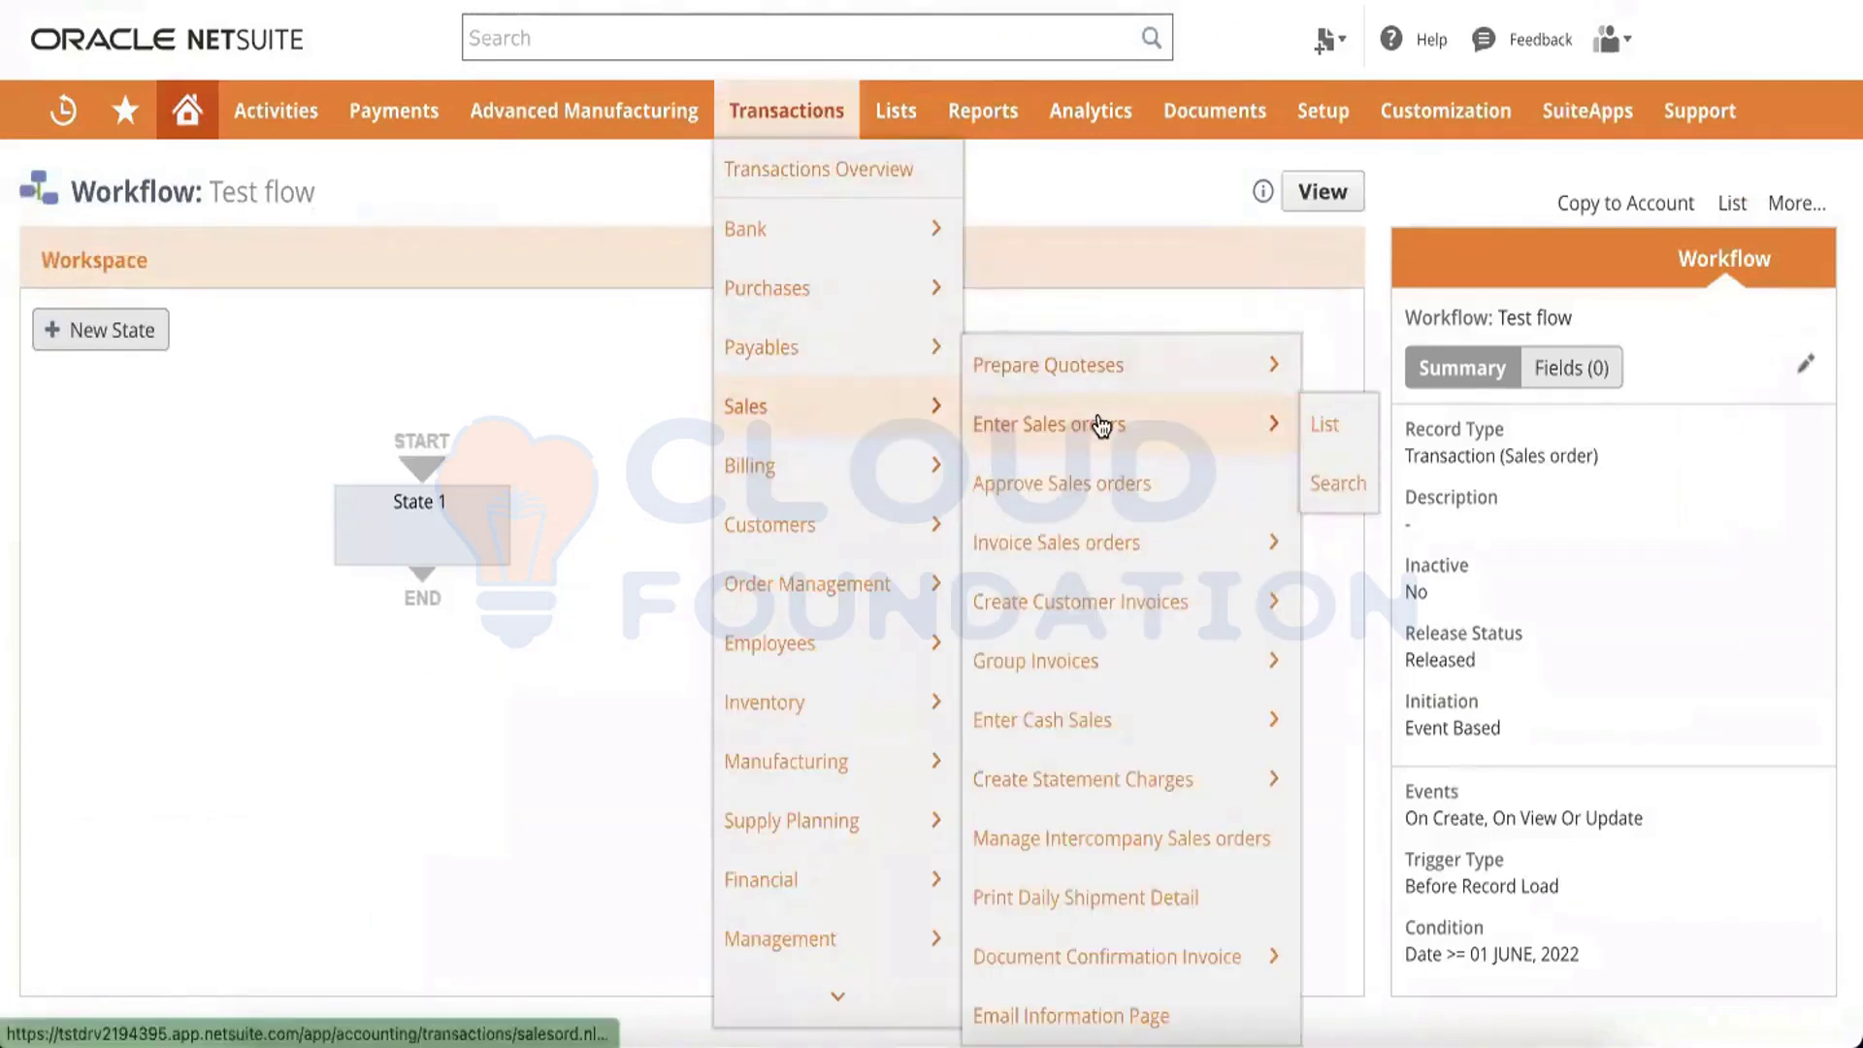
pyautogui.click(1102, 422)
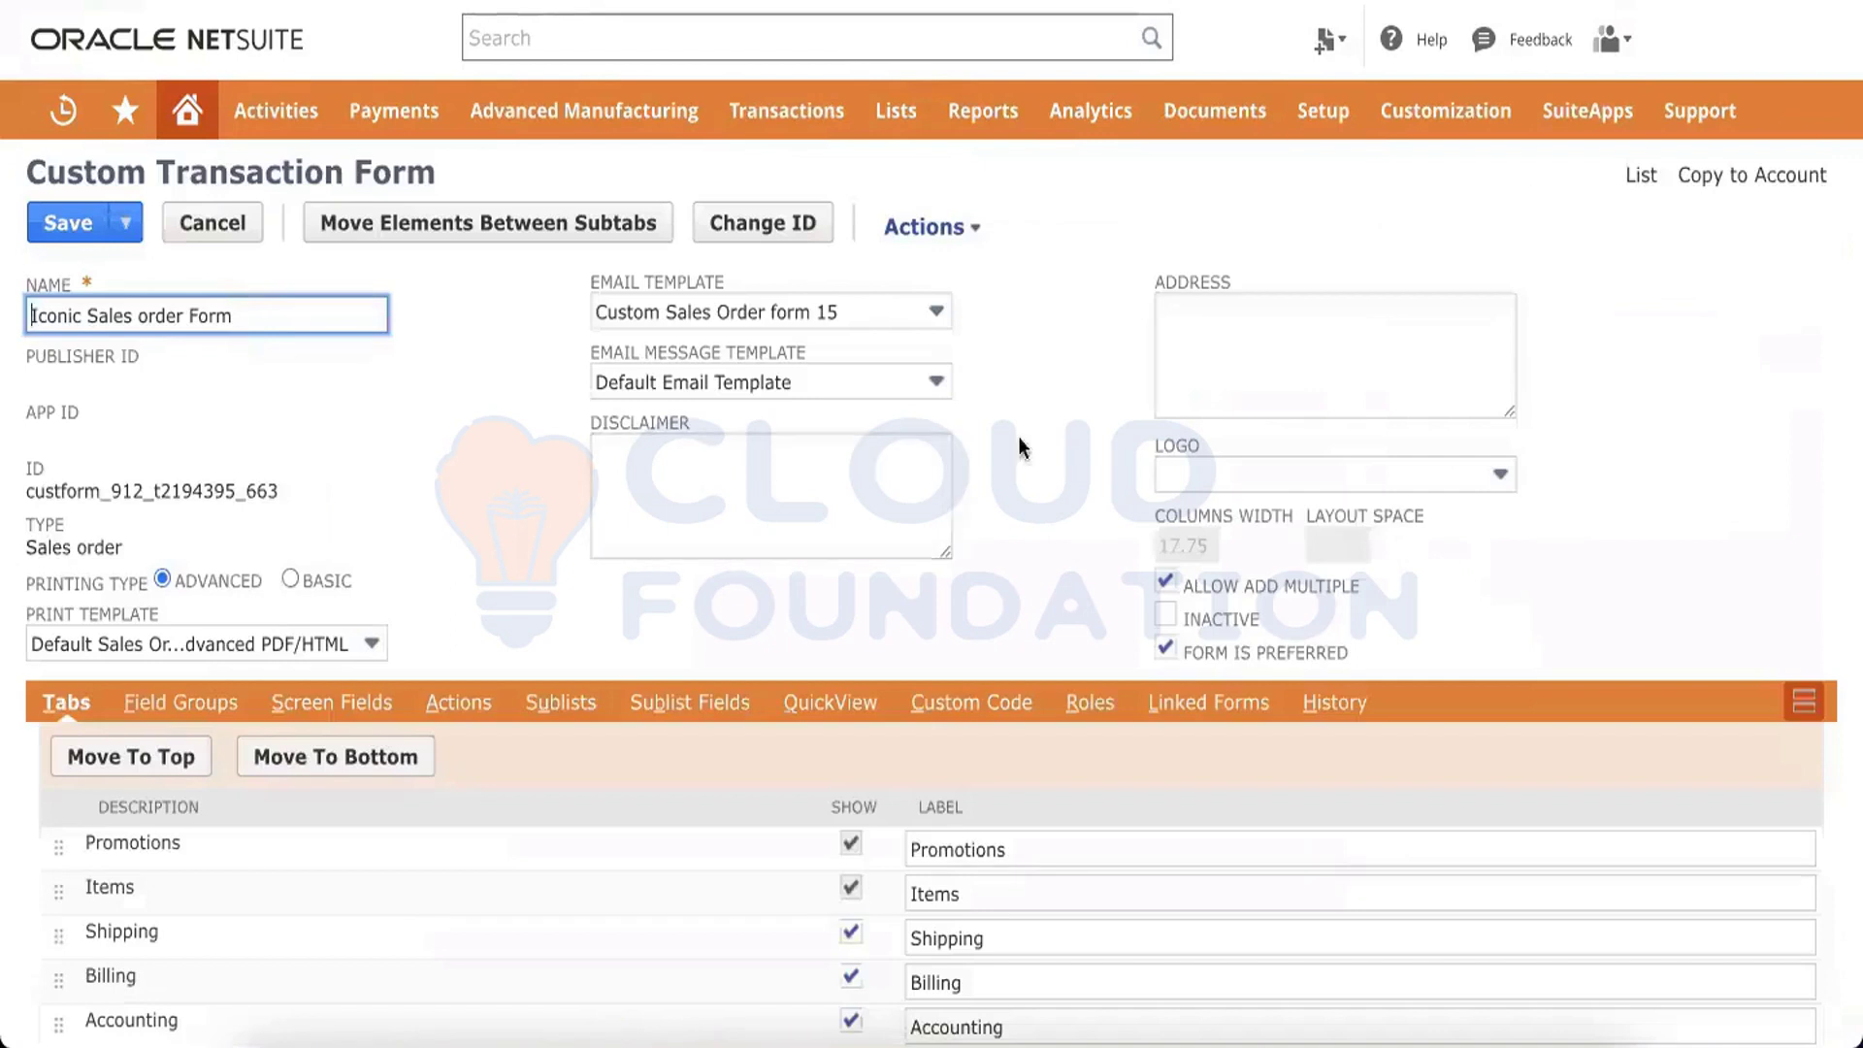
pyautogui.scroll(-2, 1044, 466)
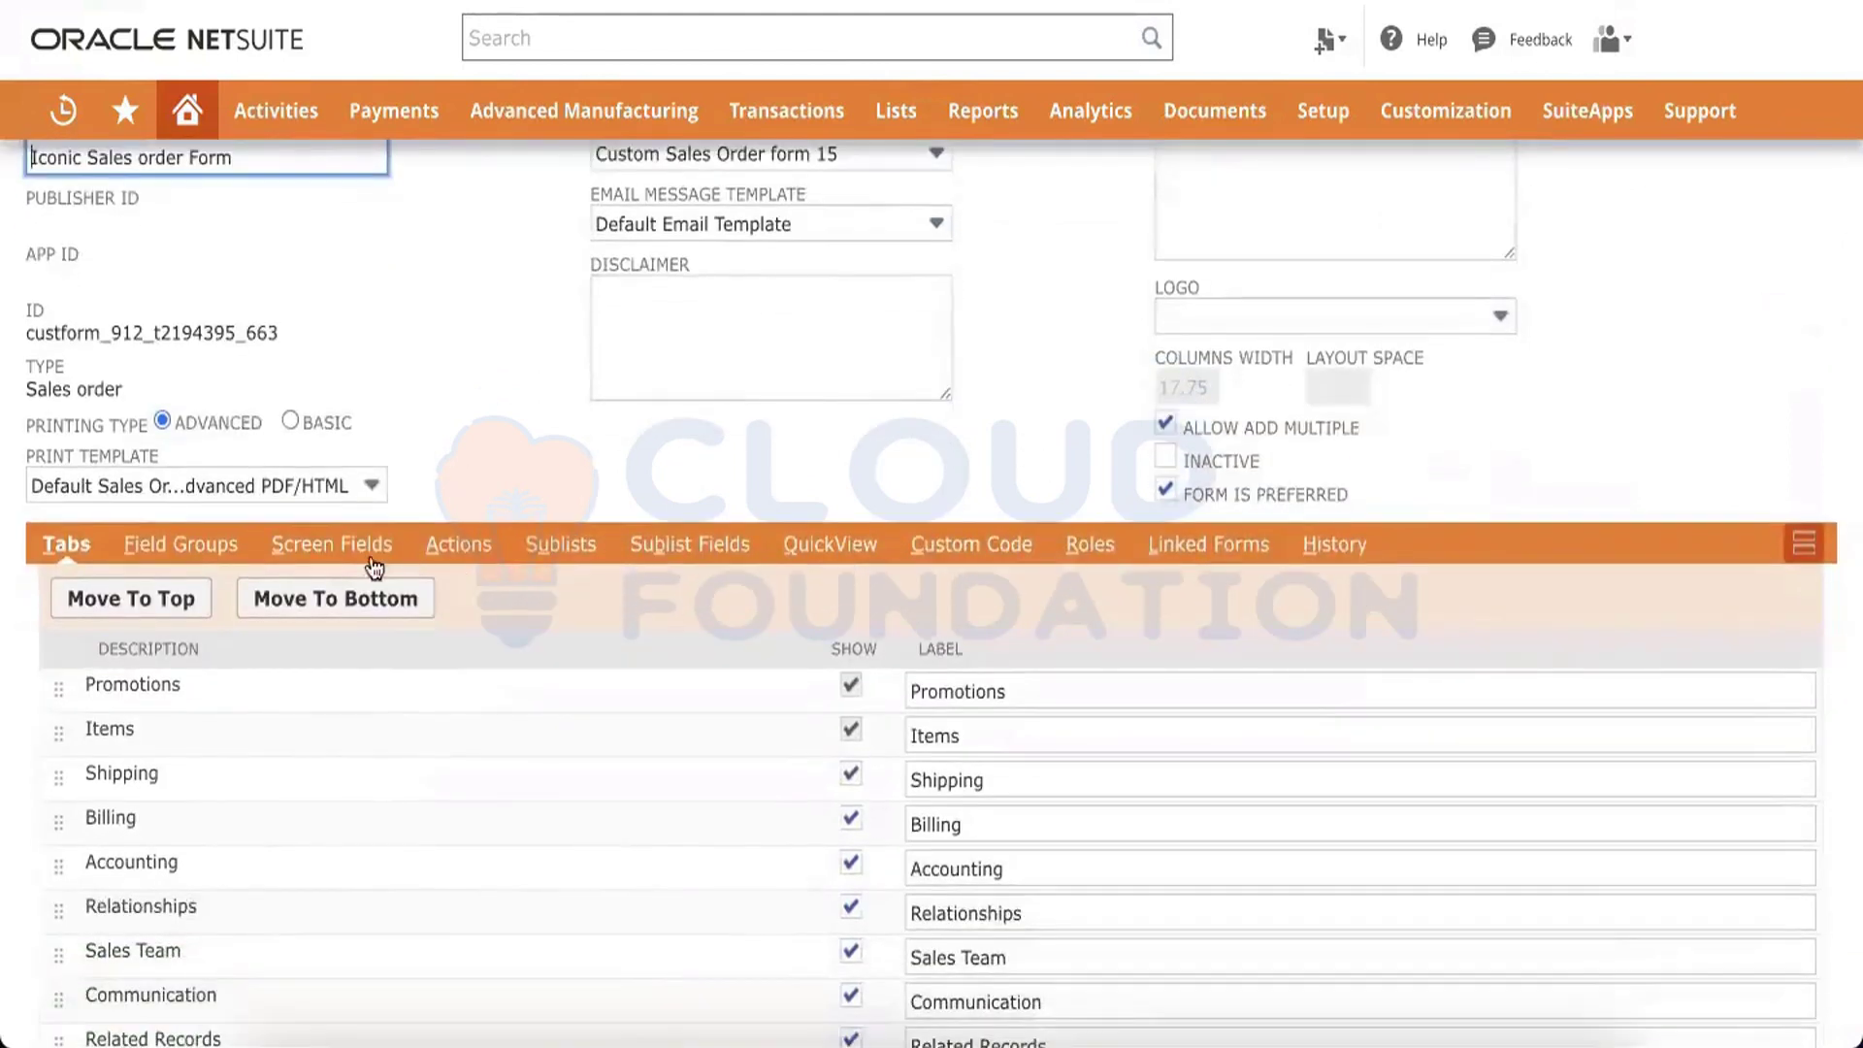
pyautogui.click(548, 555)
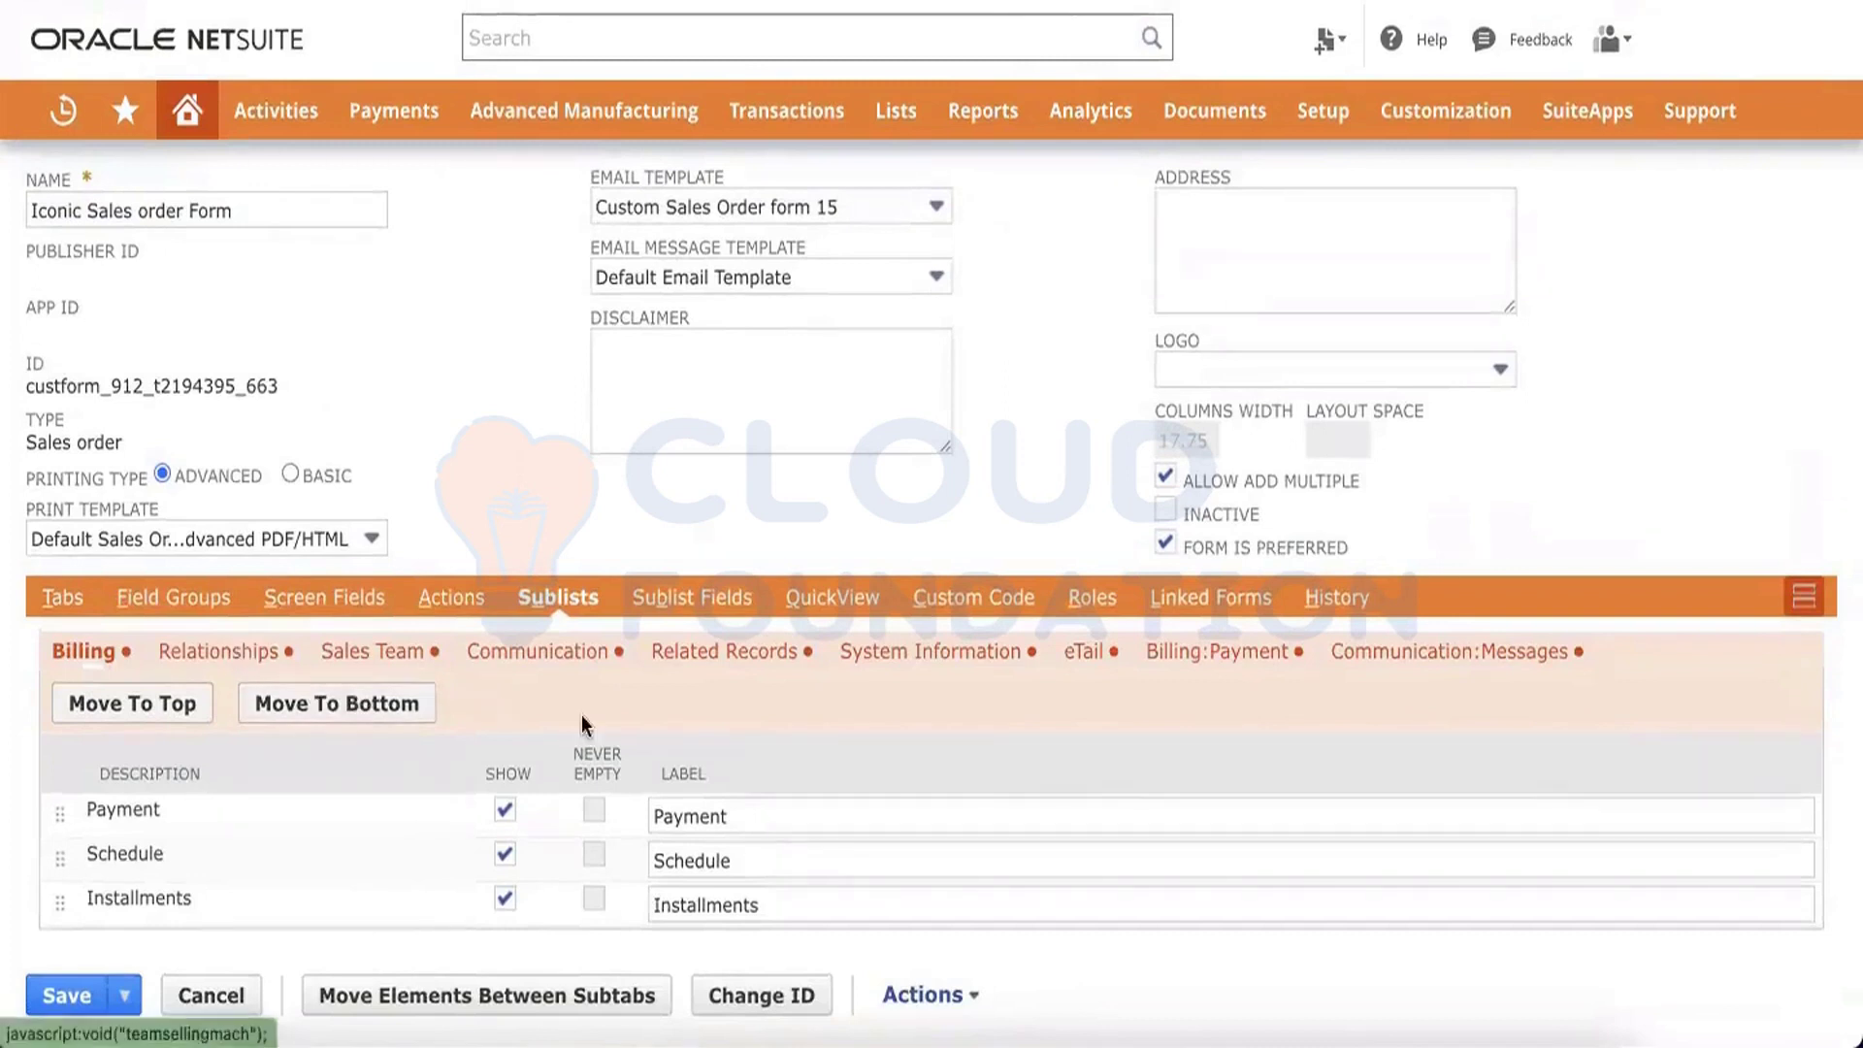
pyautogui.click(1463, 655)
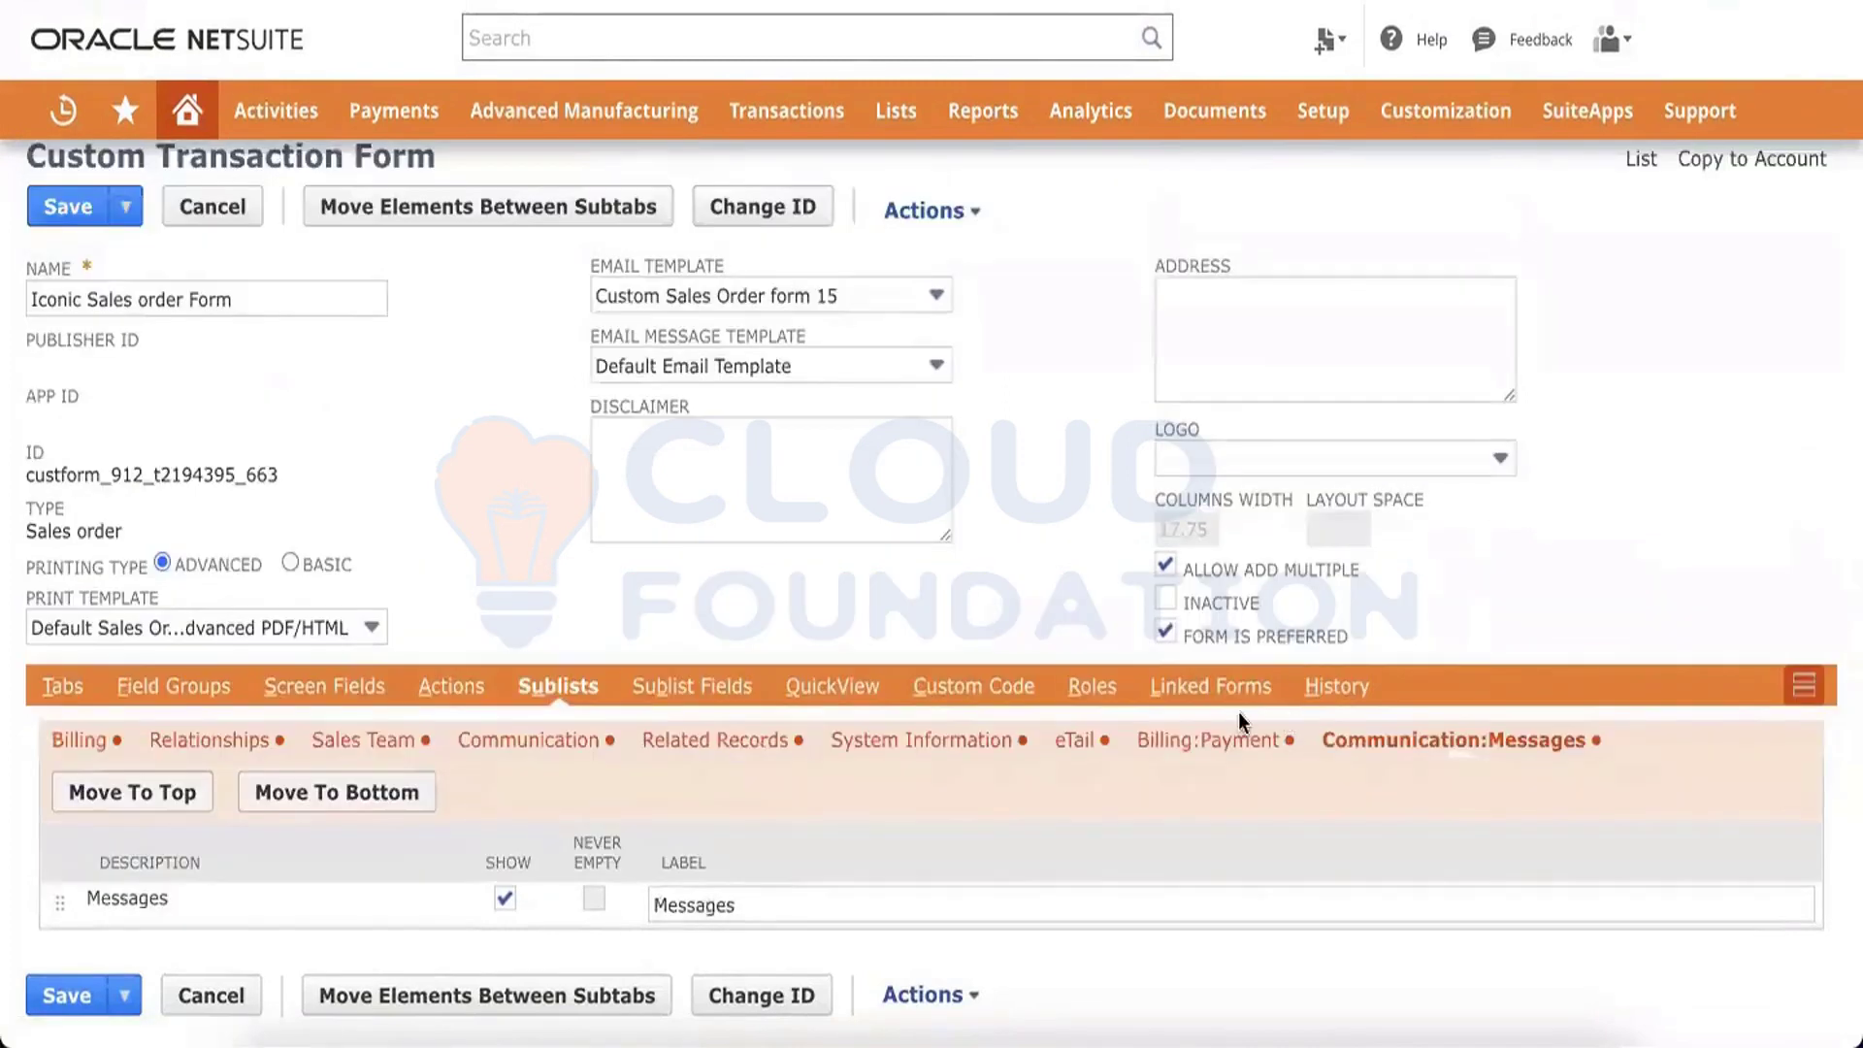
pyautogui.click(1258, 747)
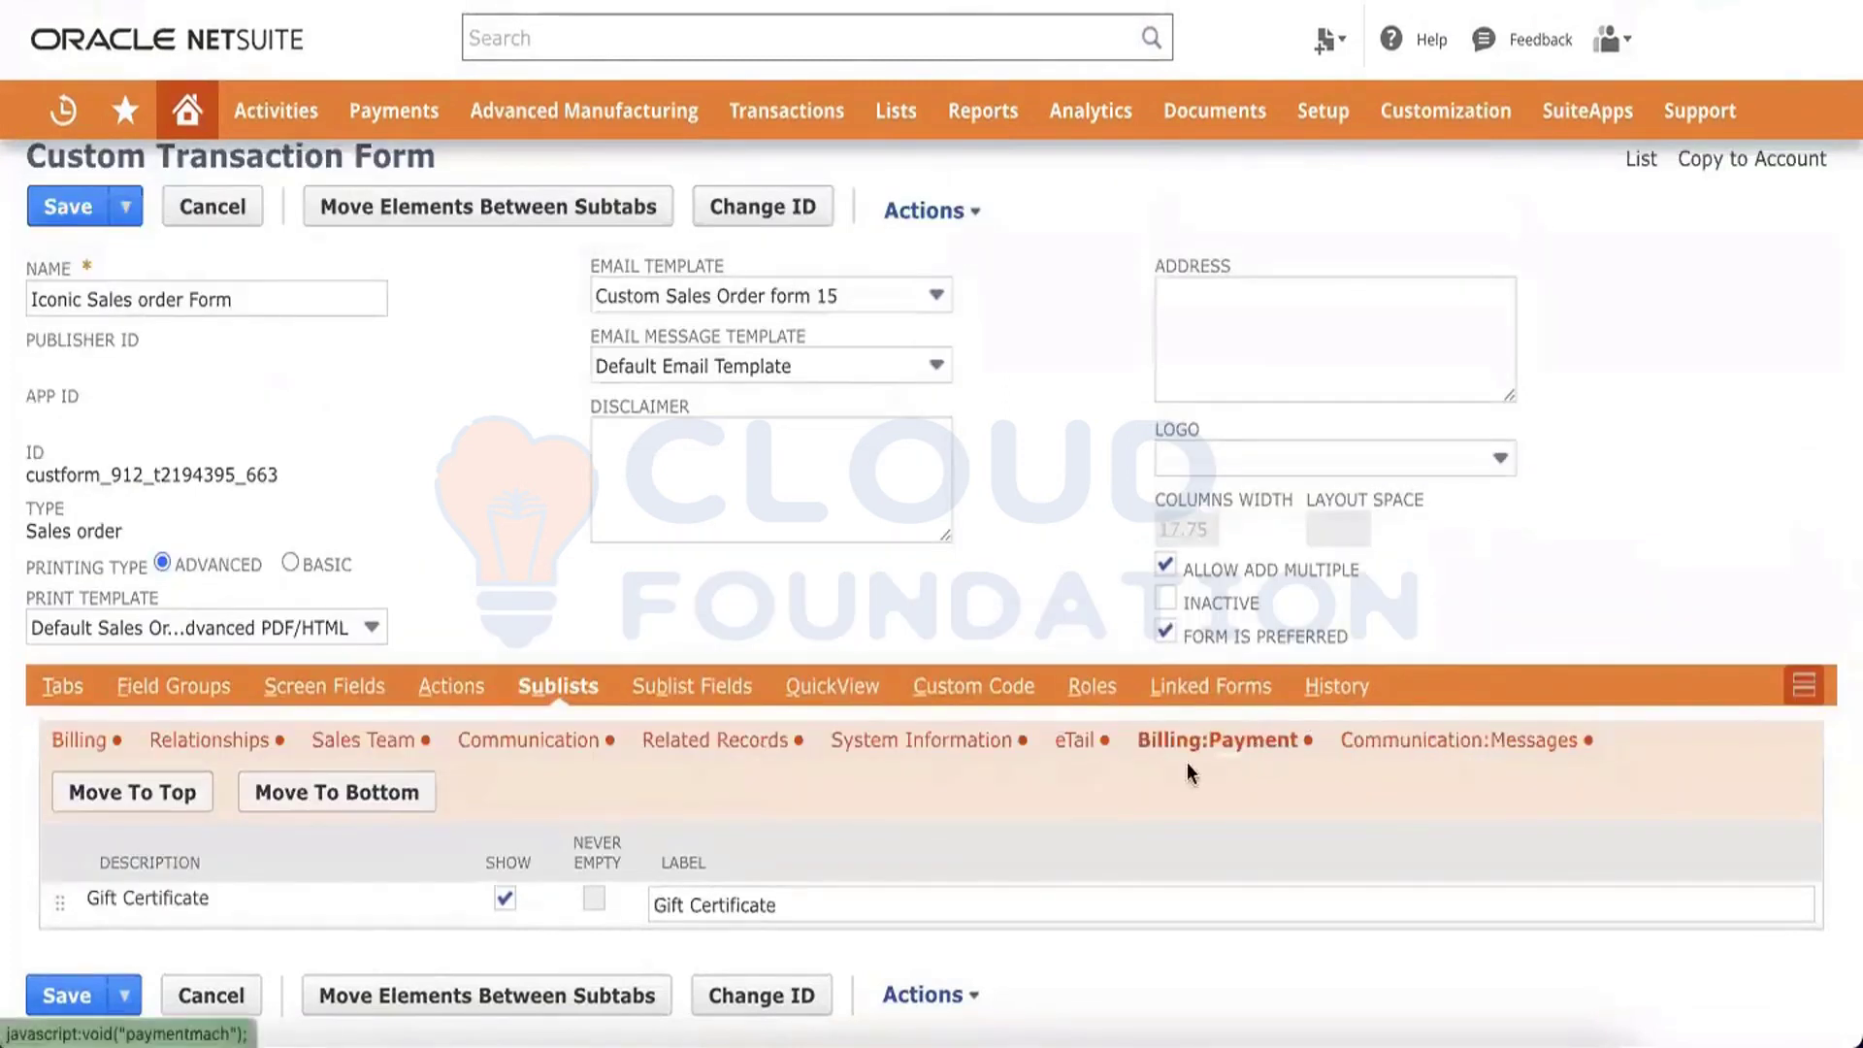
pyautogui.click(1069, 748)
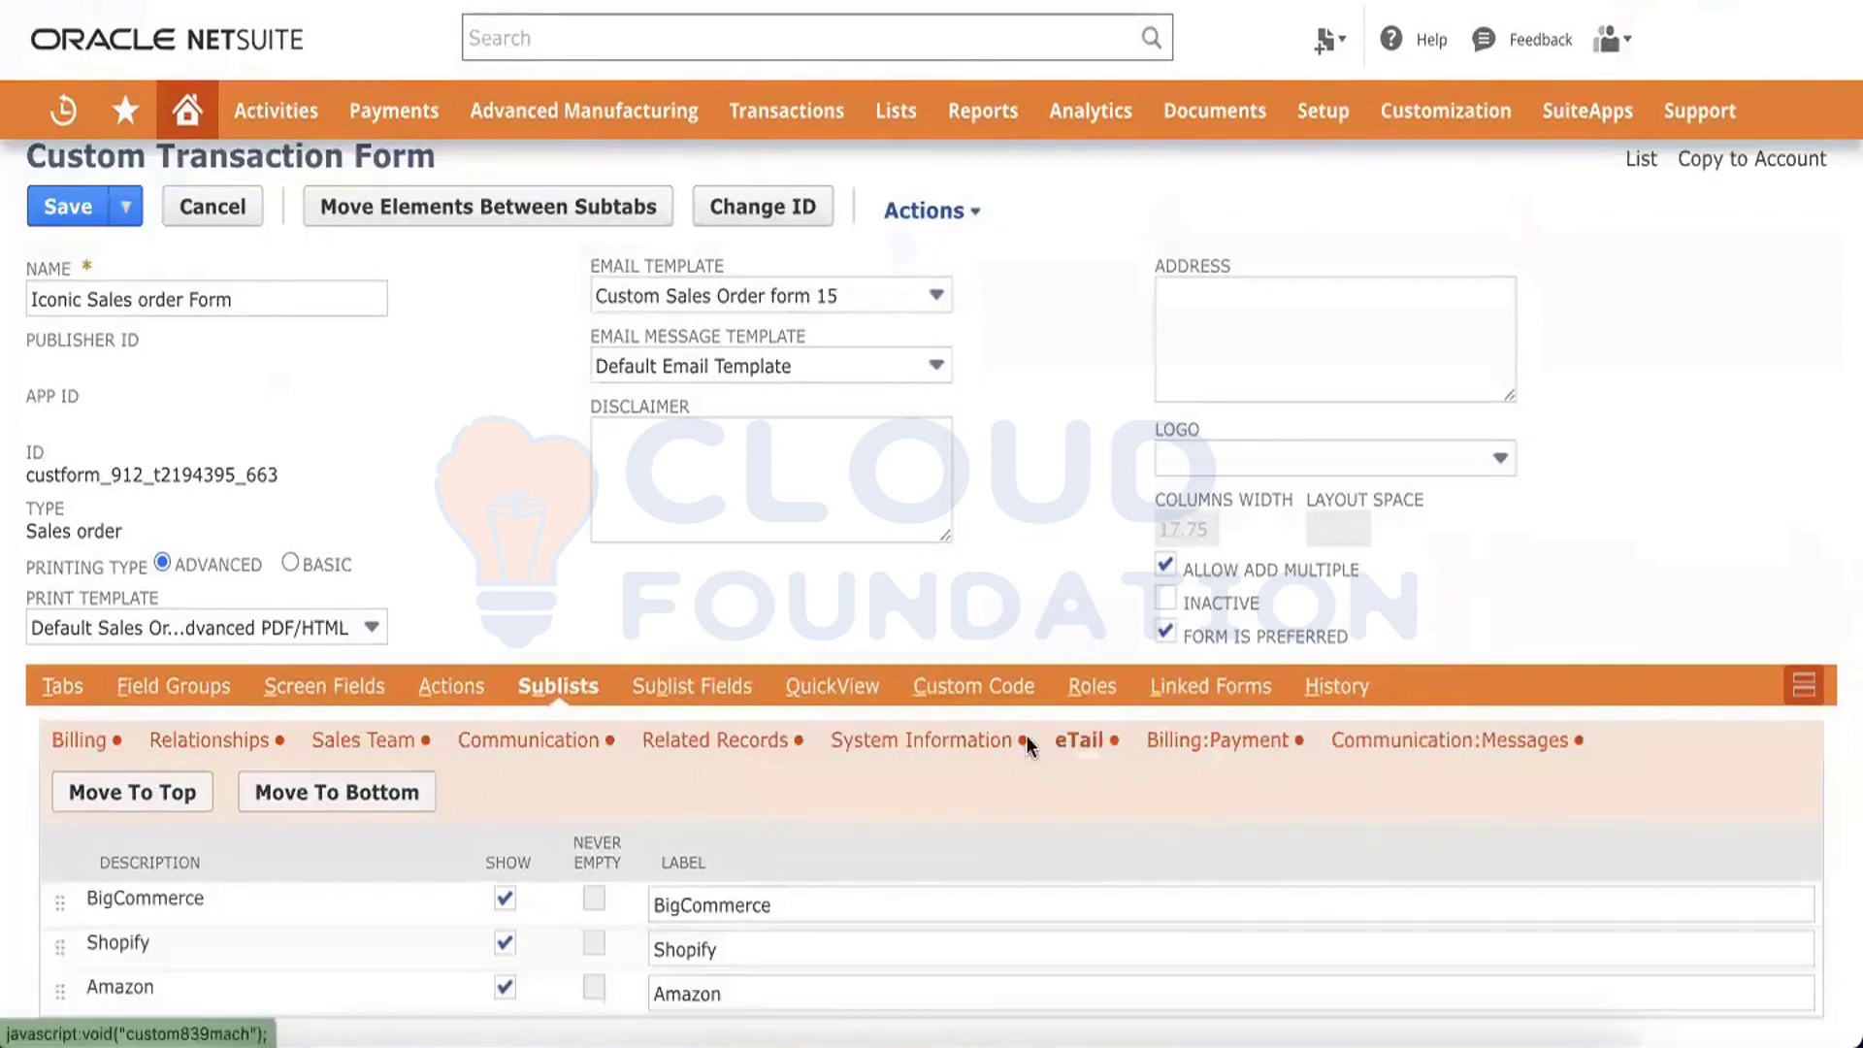
# Review the form's System Information sublist and its Tabs list, searching the page for system
pyautogui.click(972, 744)
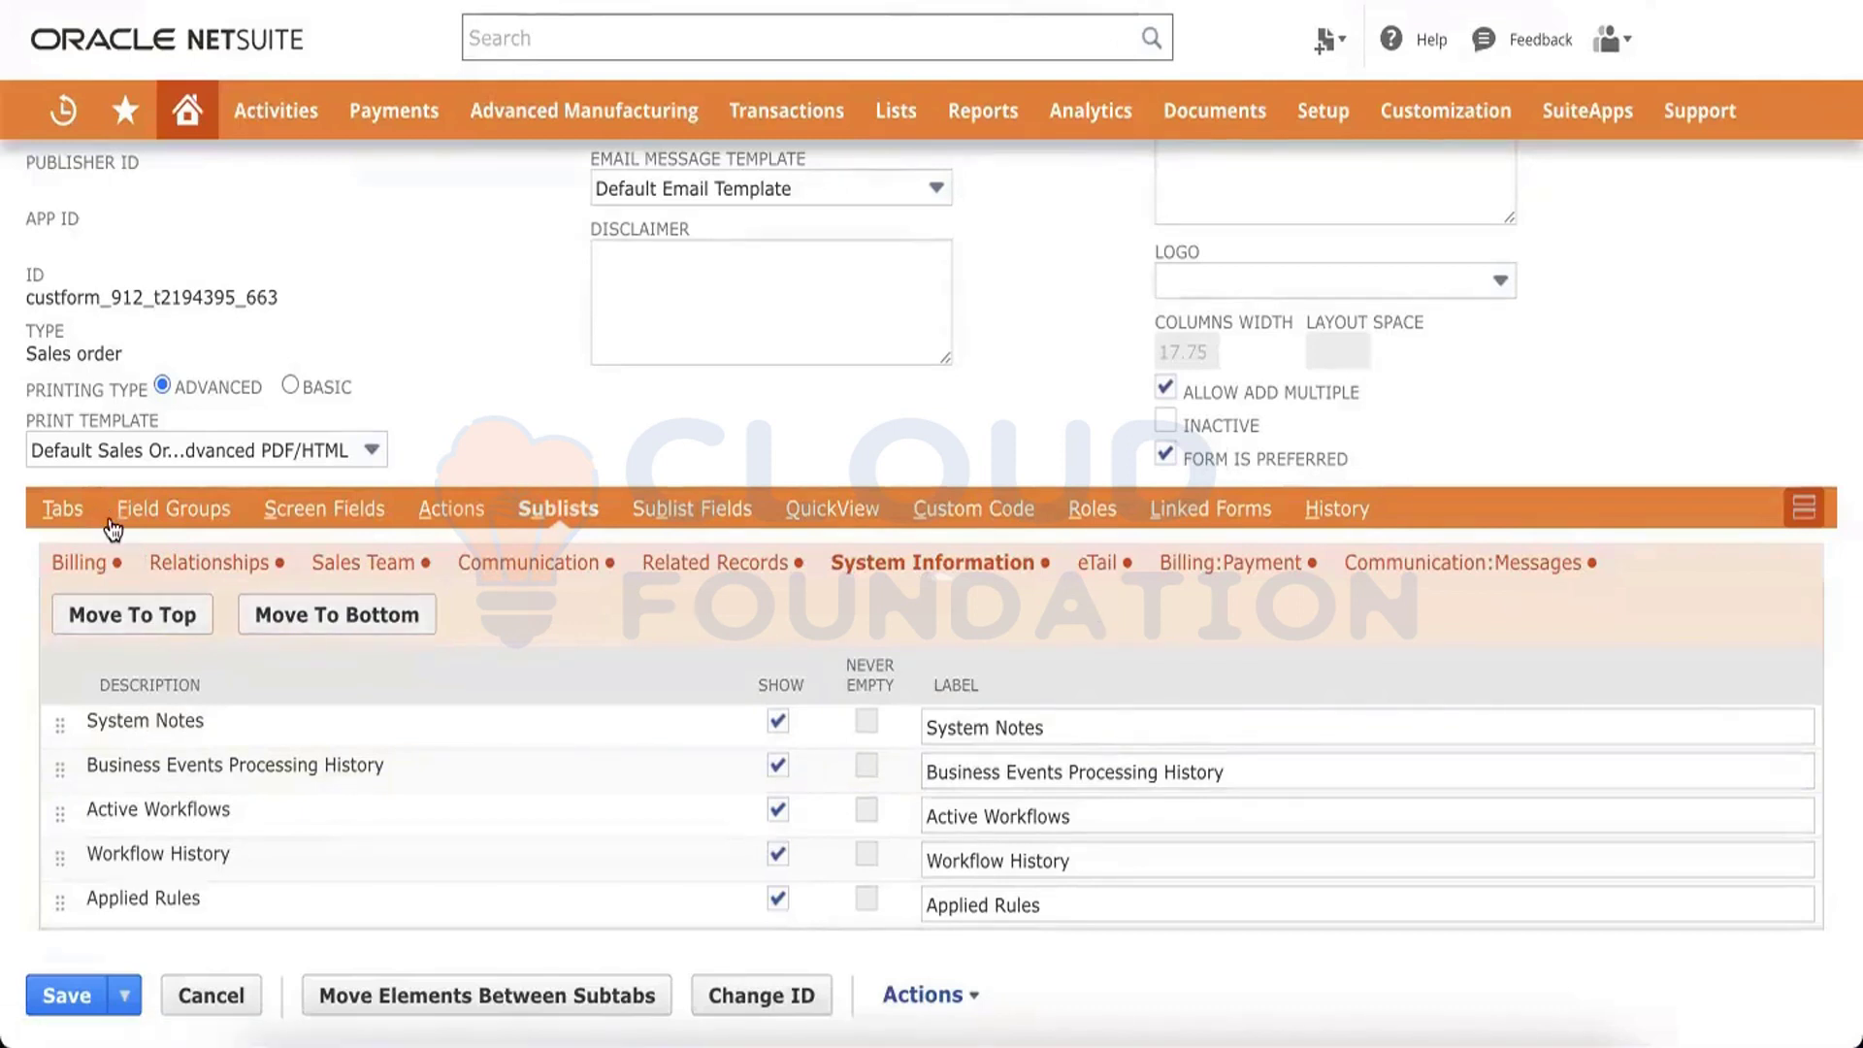
pyautogui.scroll(2, 112, 529)
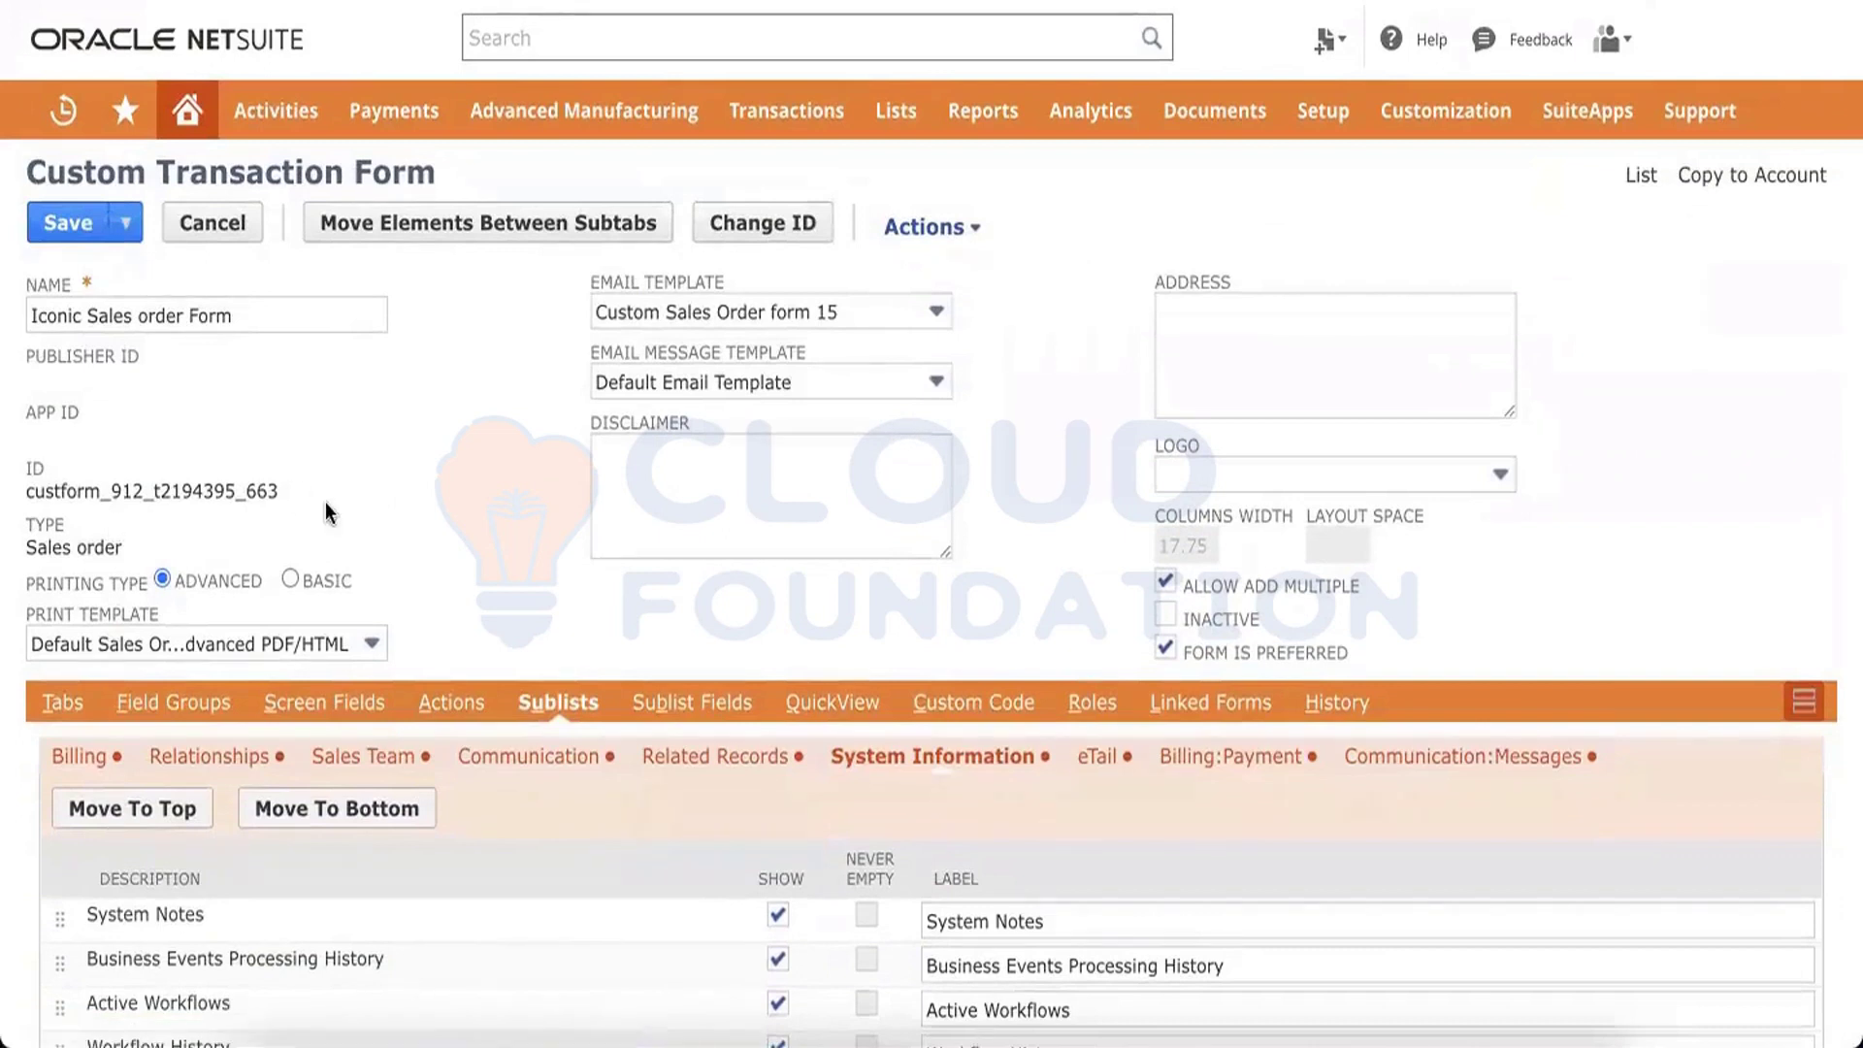
pyautogui.click(77, 704)
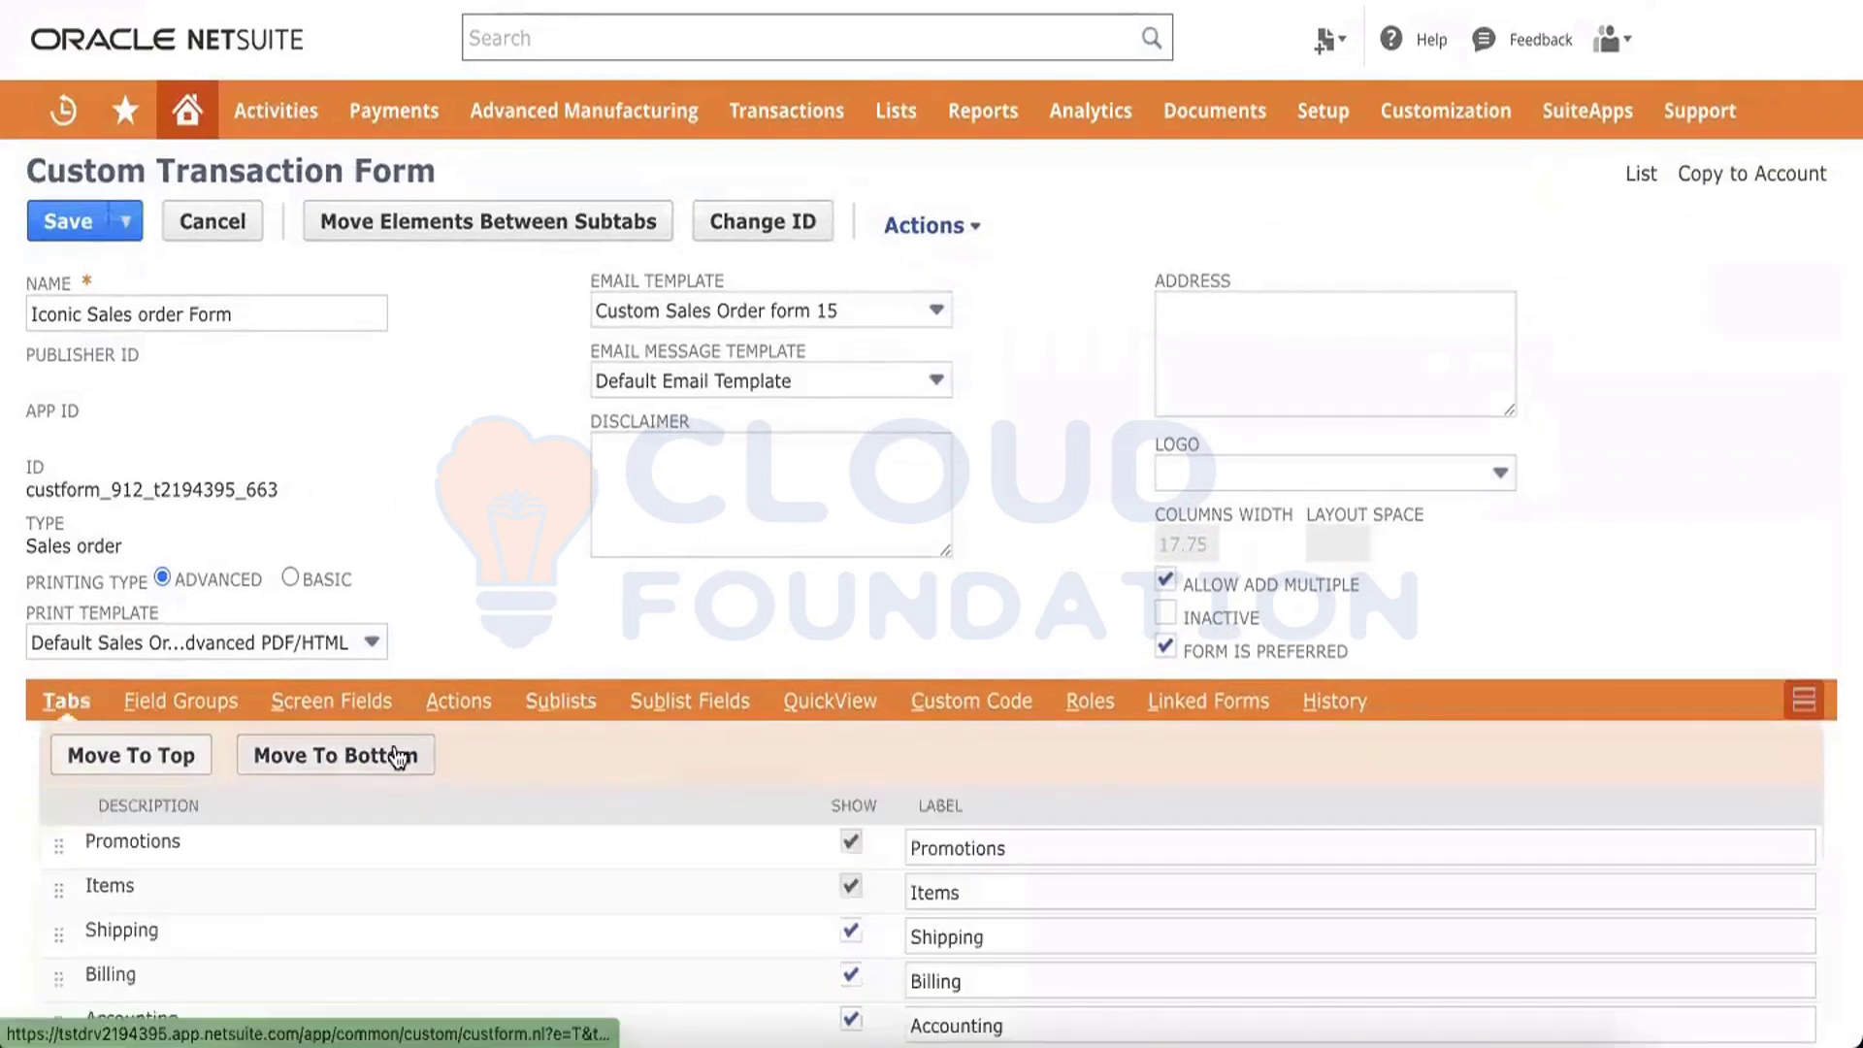
pyautogui.scroll(-10, 392, 755)
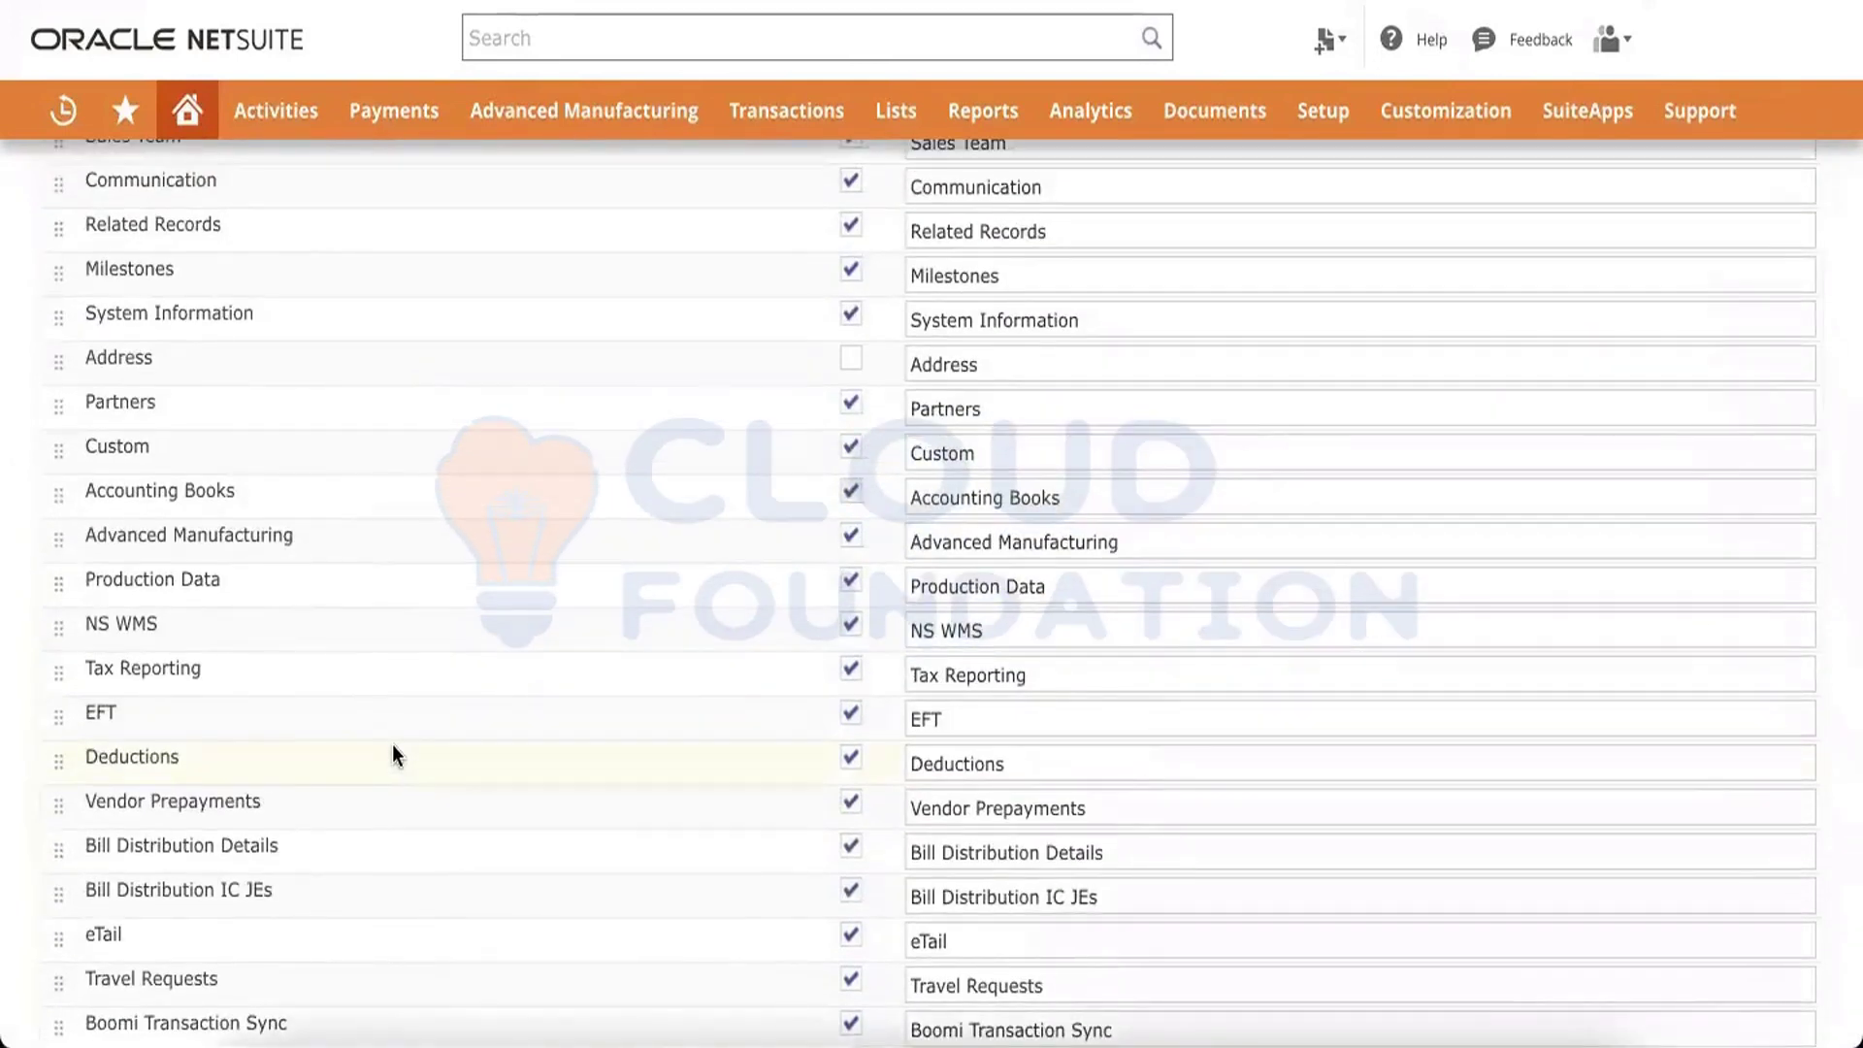
pyautogui.hotkey('ctrl', 'f')
pyautogui.write('system')
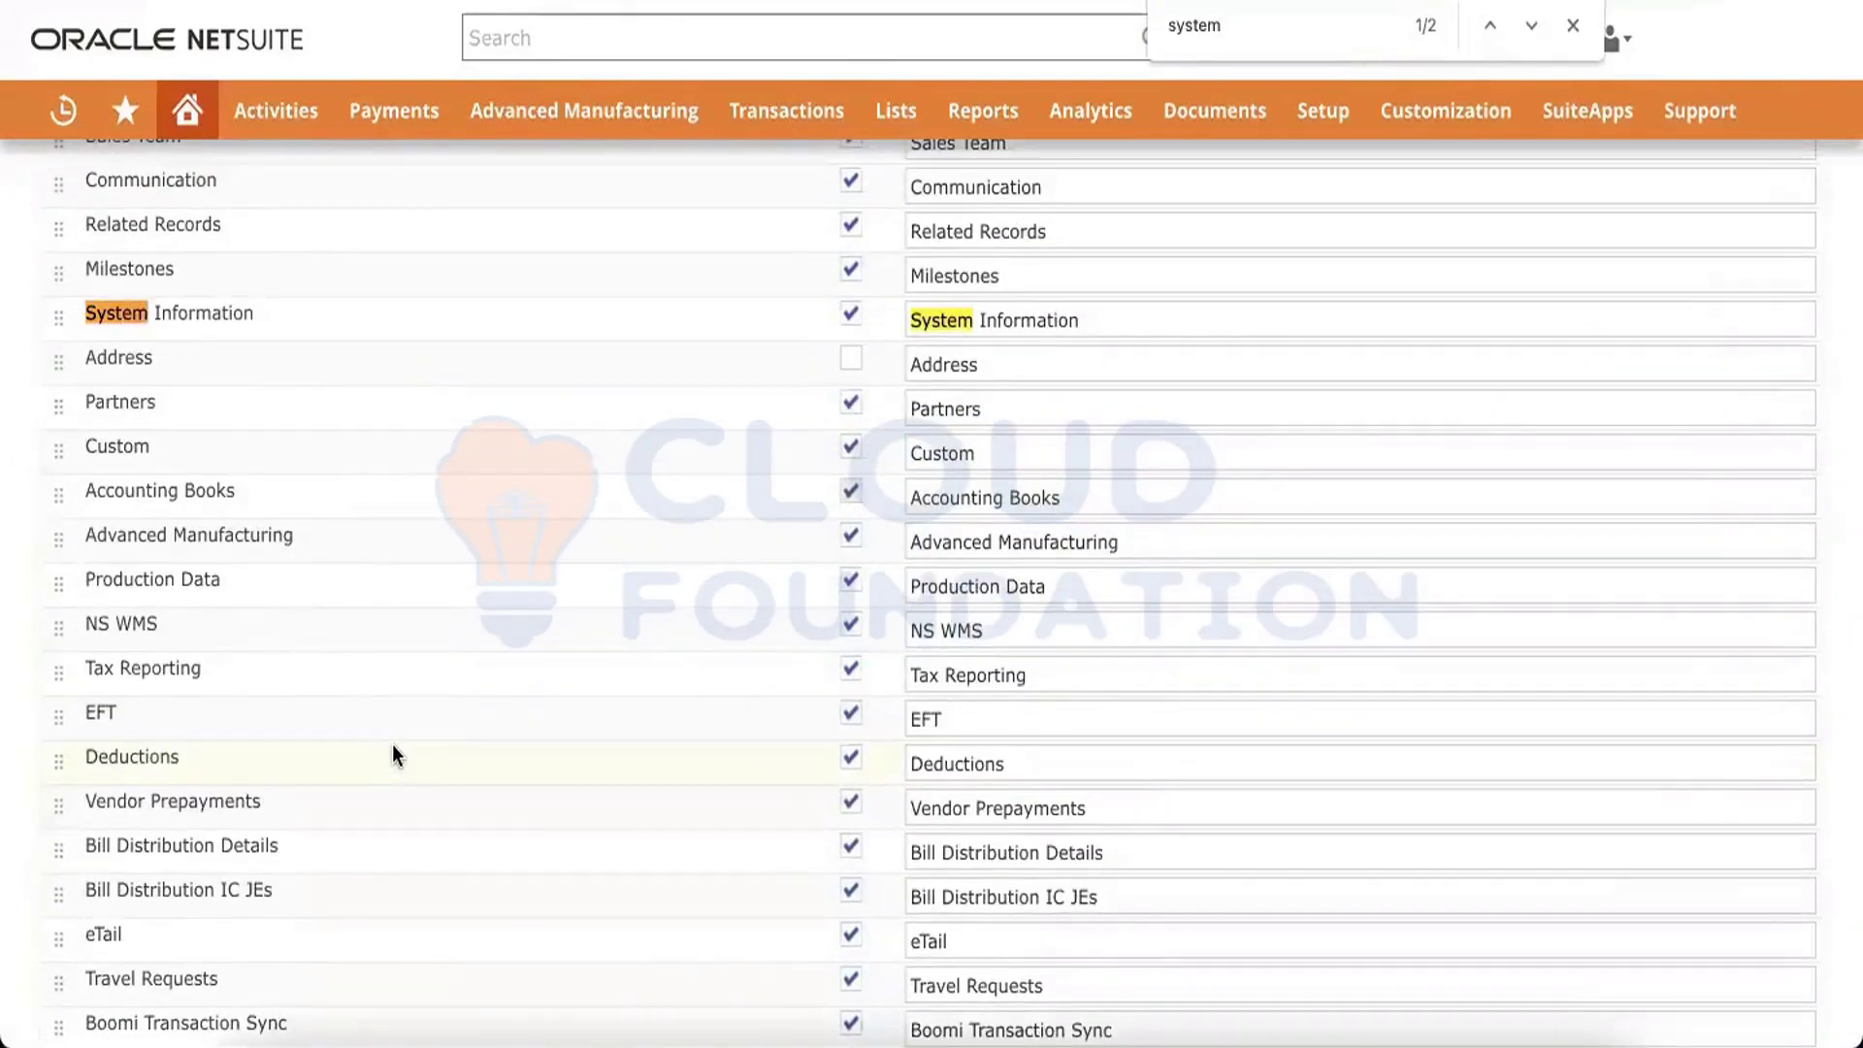
pyautogui.scroll(10, 870, 328)
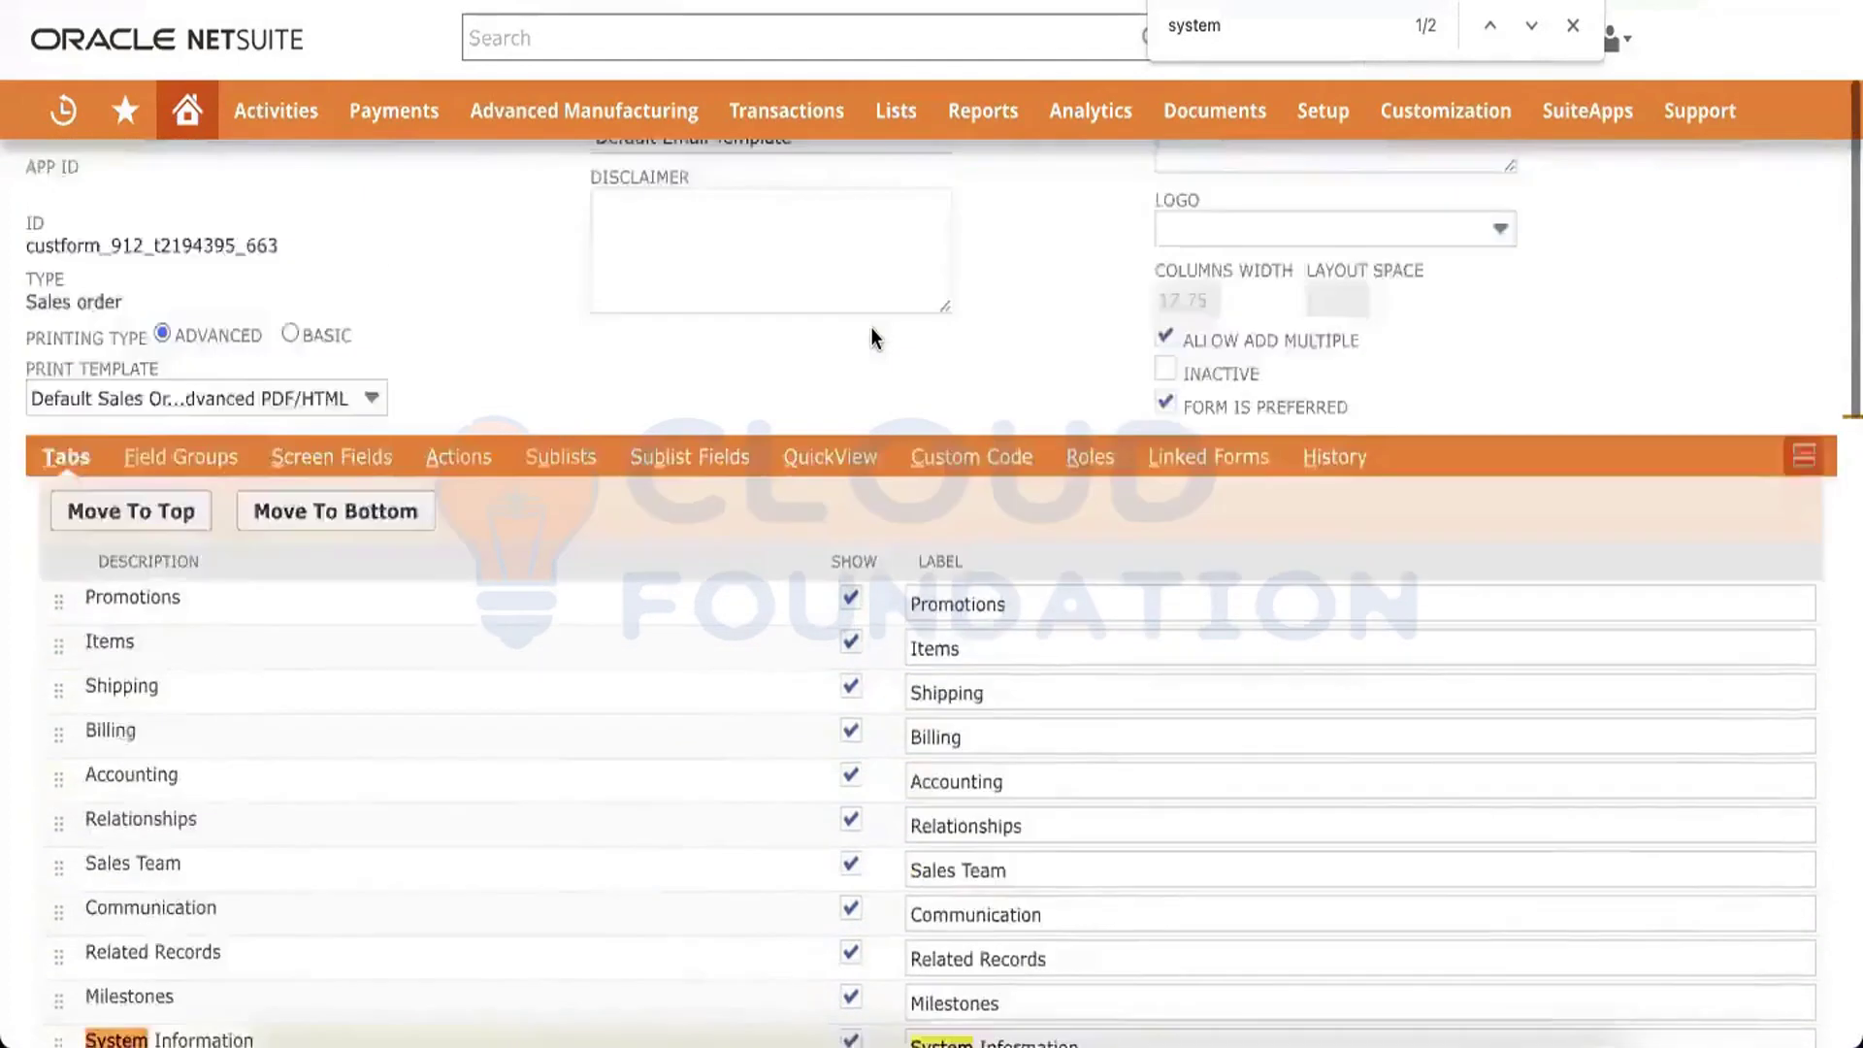
pyautogui.scroll(1, 871, 328)
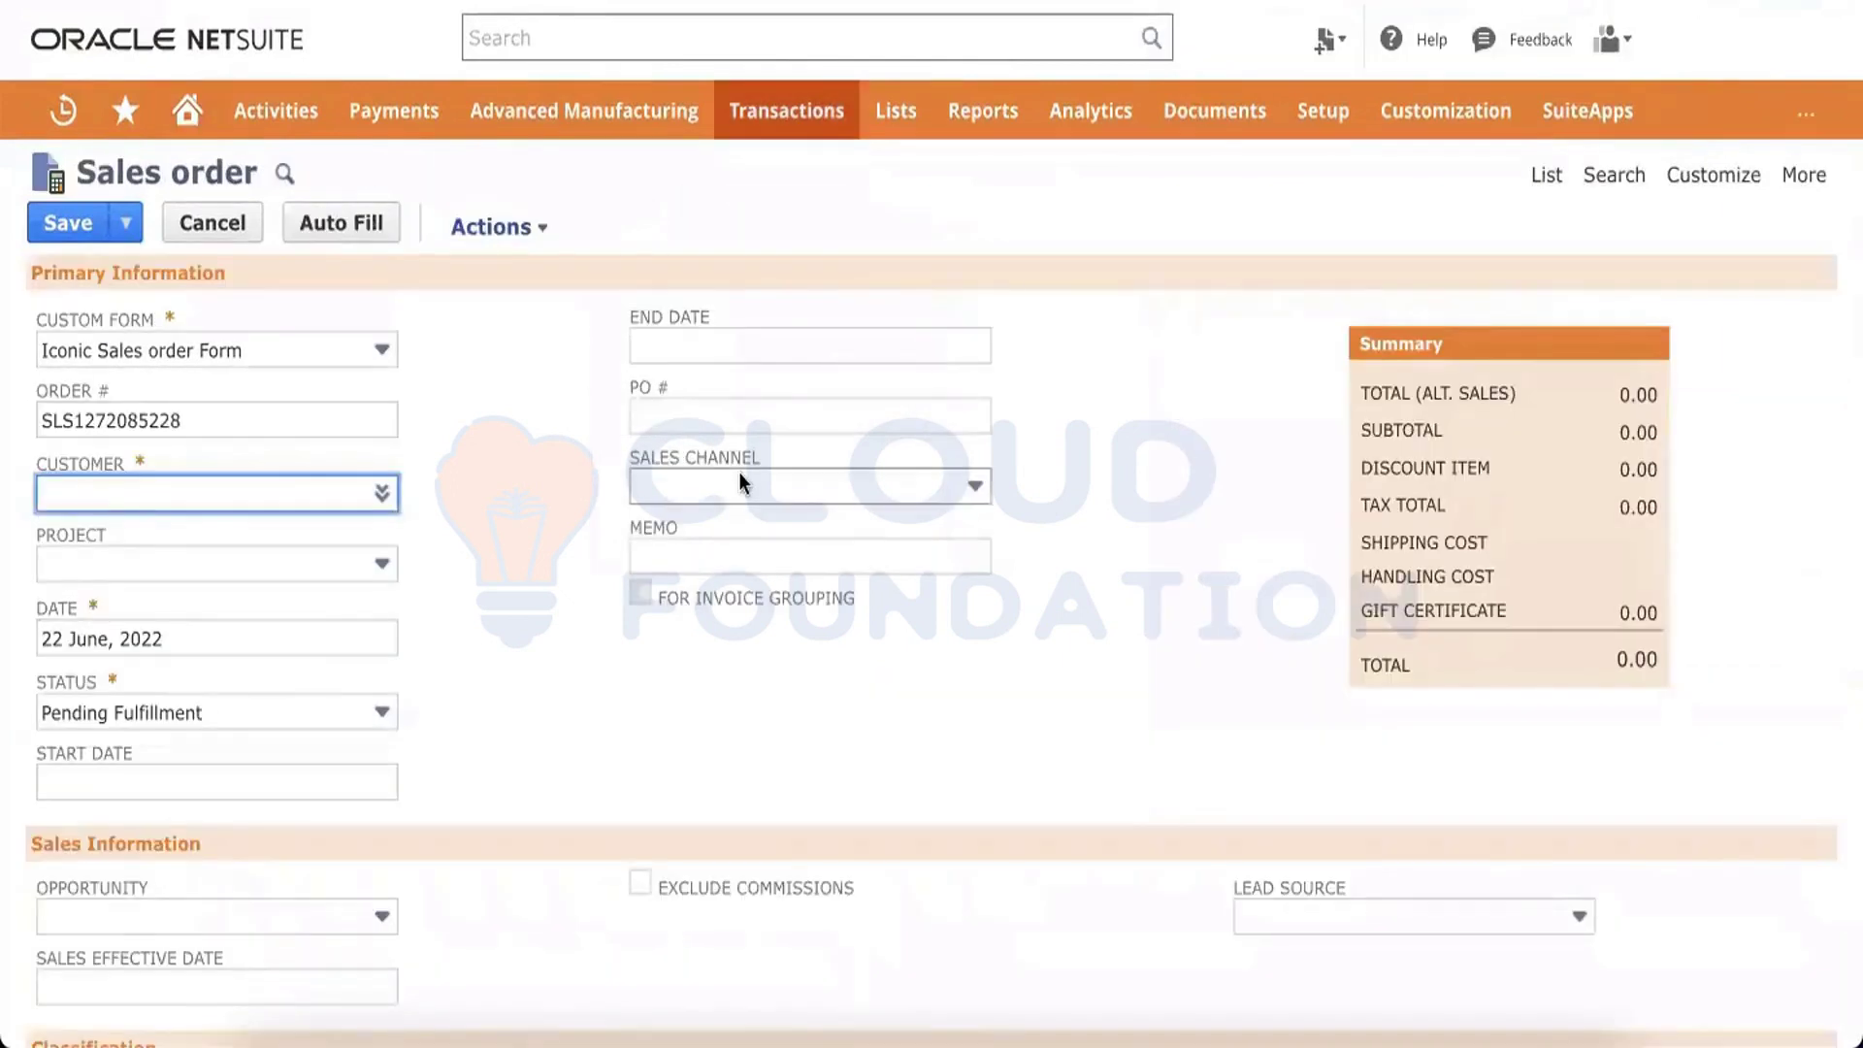
# Search a new sales order page for system, then browse the custom form's Field Groups subtab
pyautogui.write('sy')
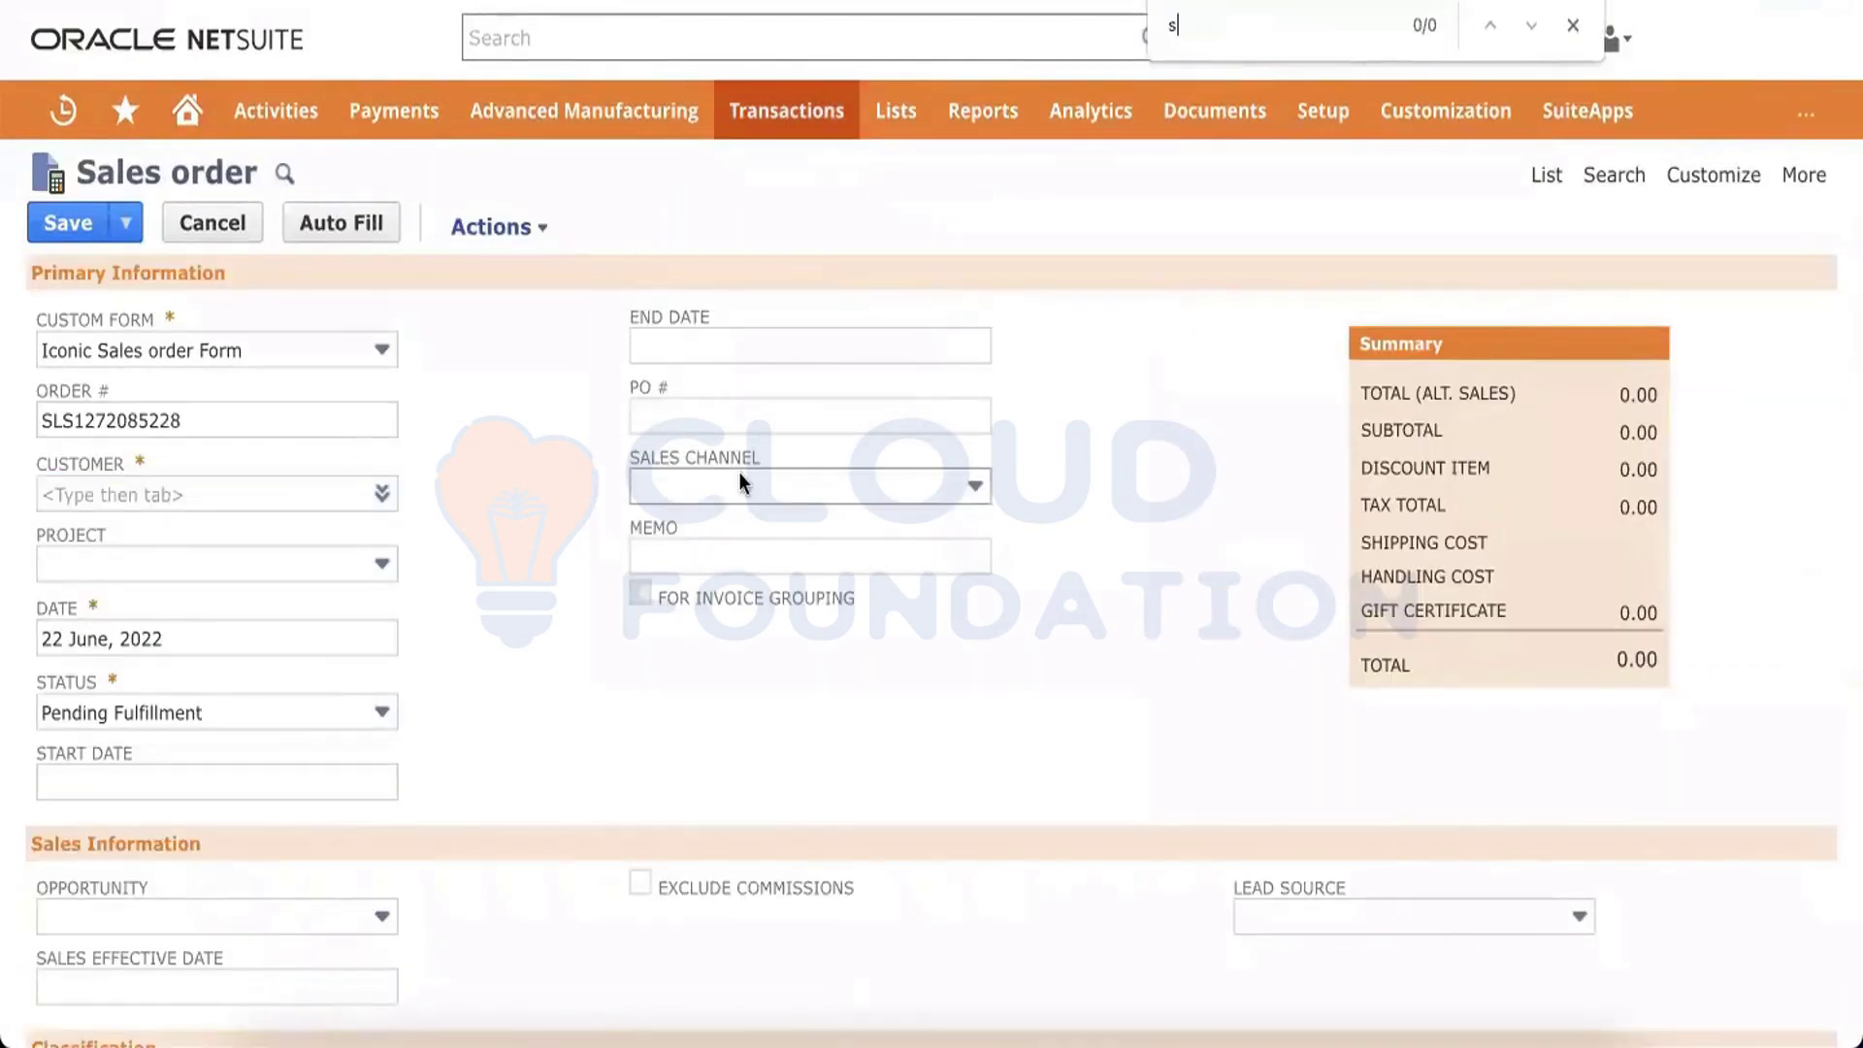
pyautogui.write('s')
pyautogui.press('BackSpace')
pyautogui.write('ystem')
pyautogui.scroll(-15, 744, 485)
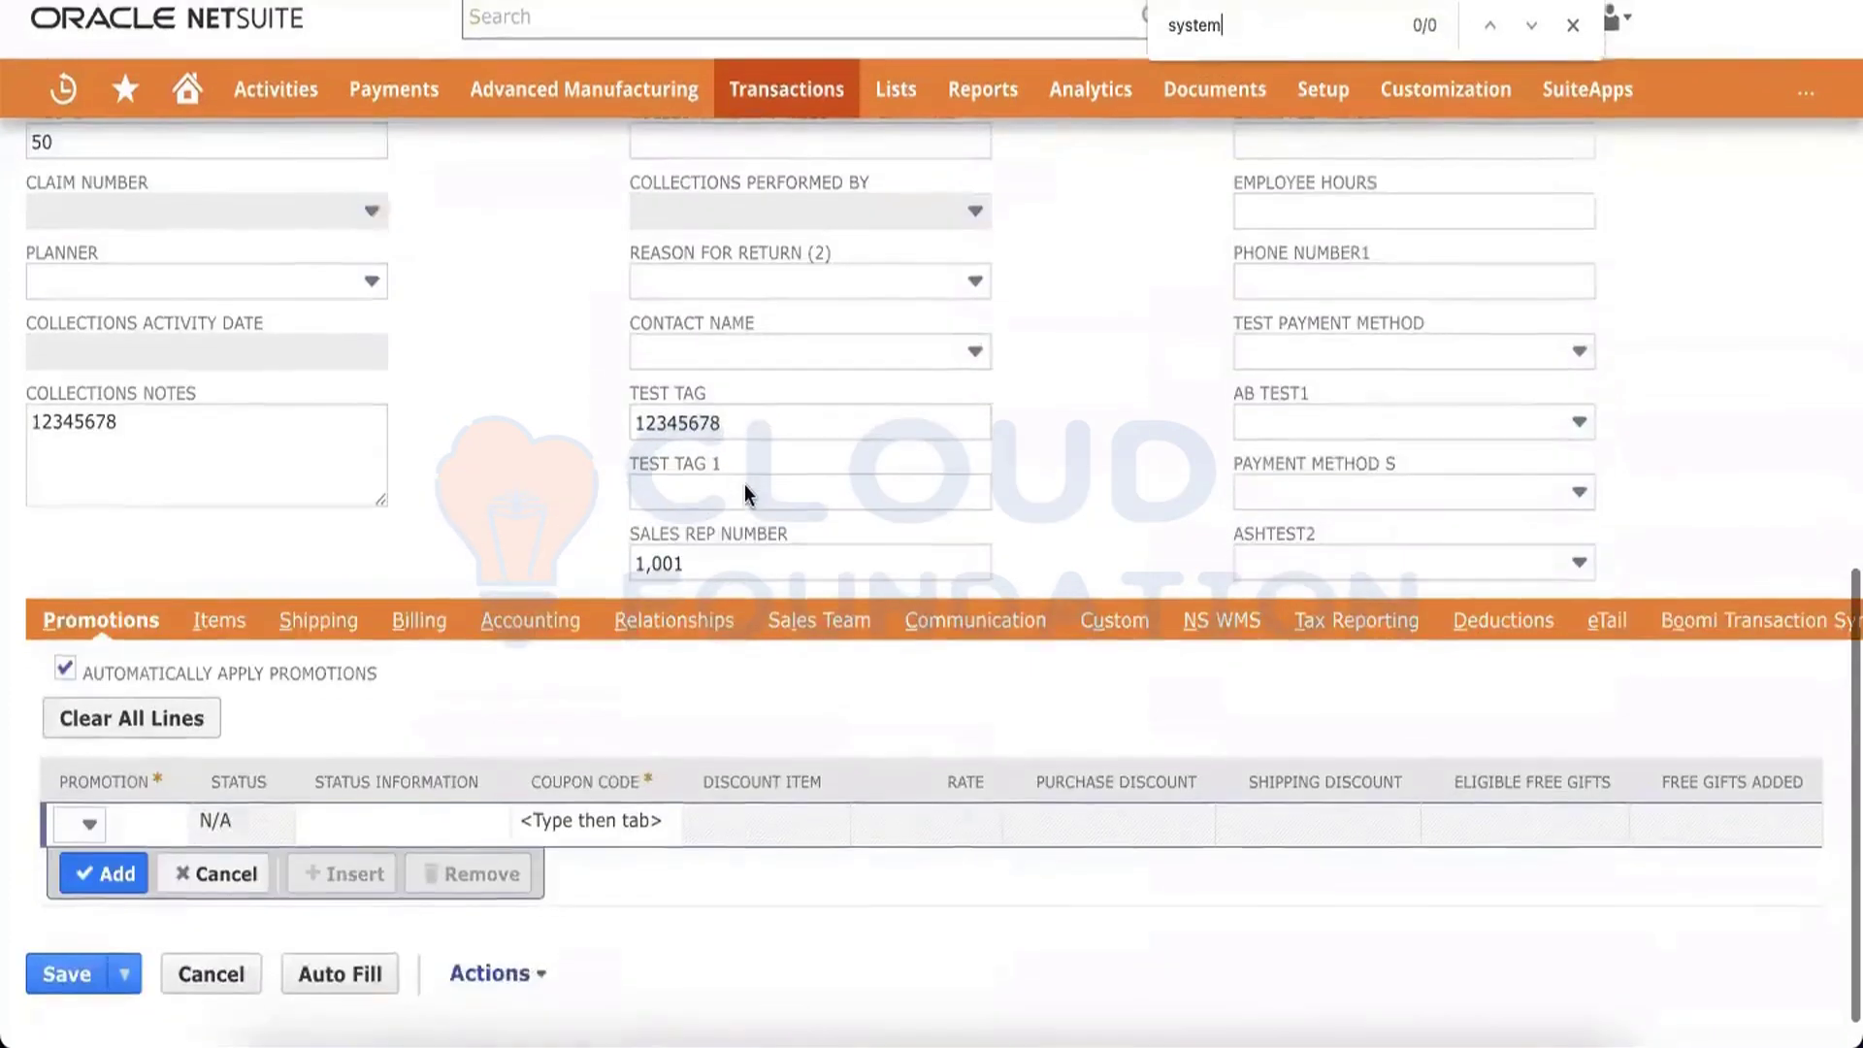
pyautogui.hscroll(1, 956, 620)
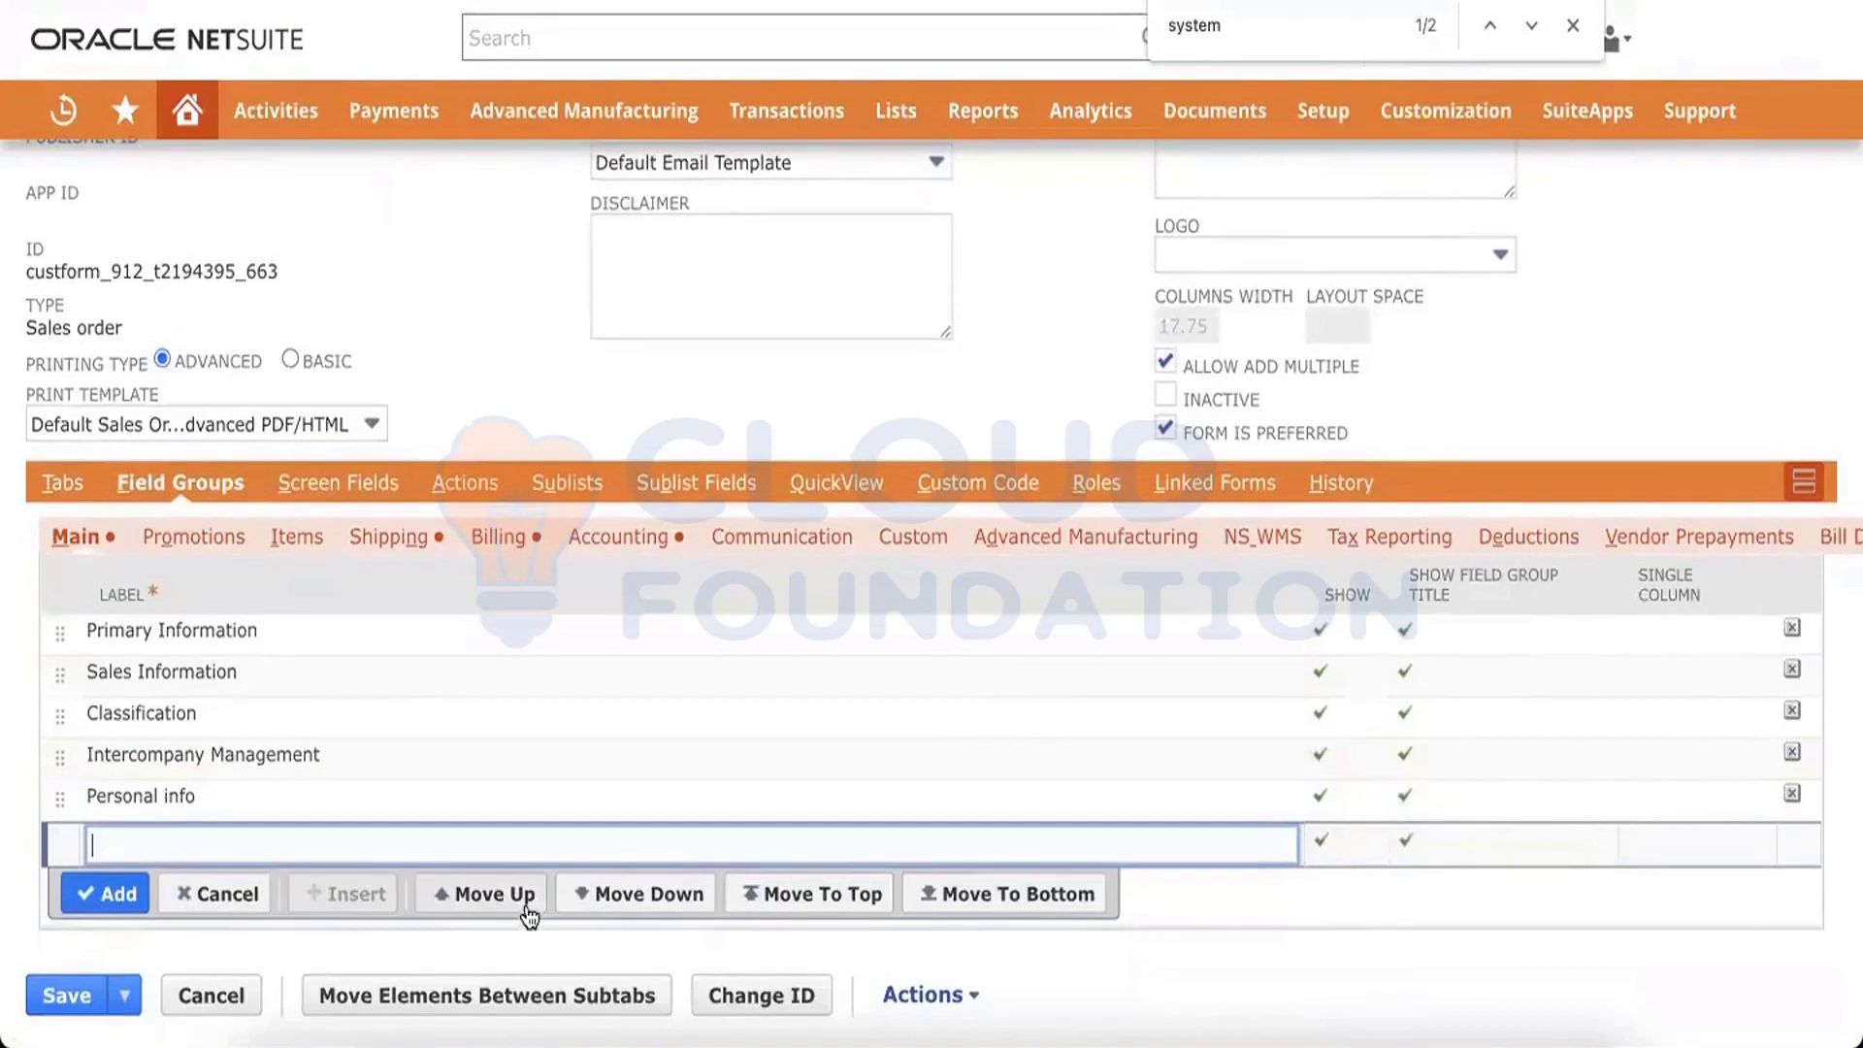
pyautogui.click(491, 836)
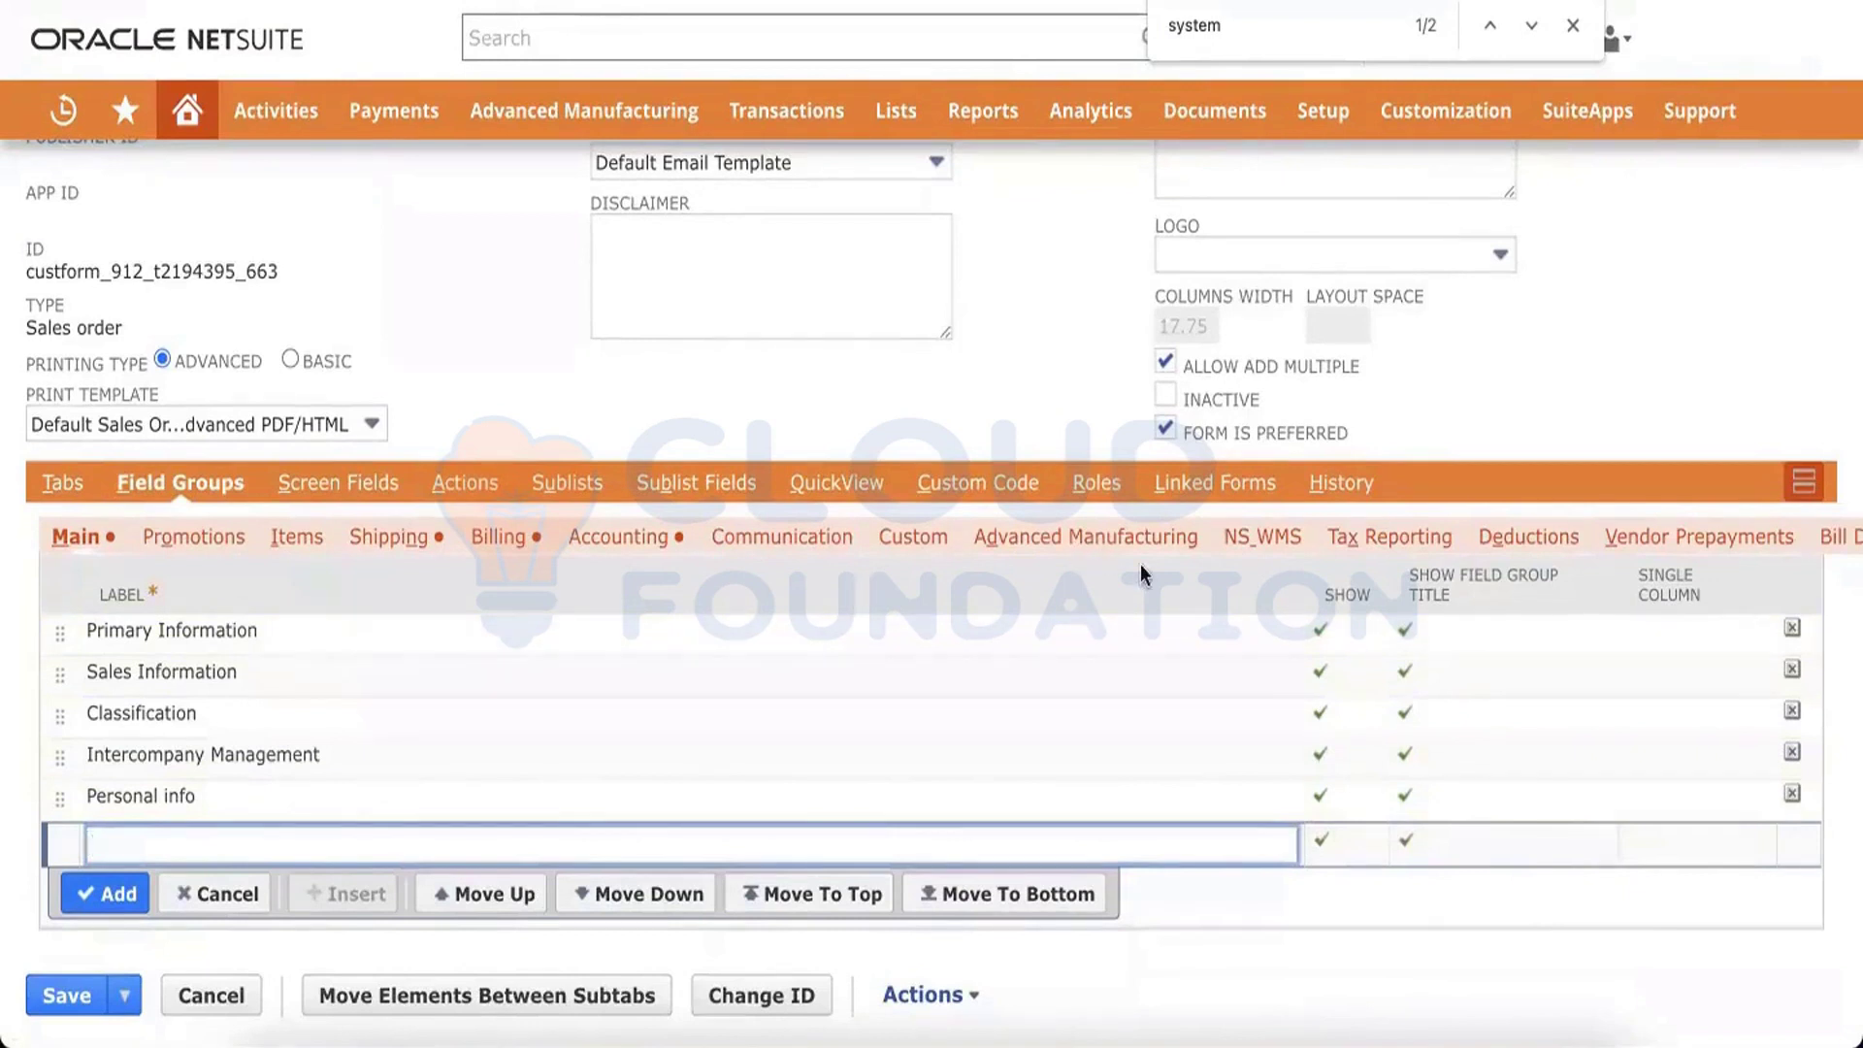
pyautogui.hscroll(5, 1038, 544)
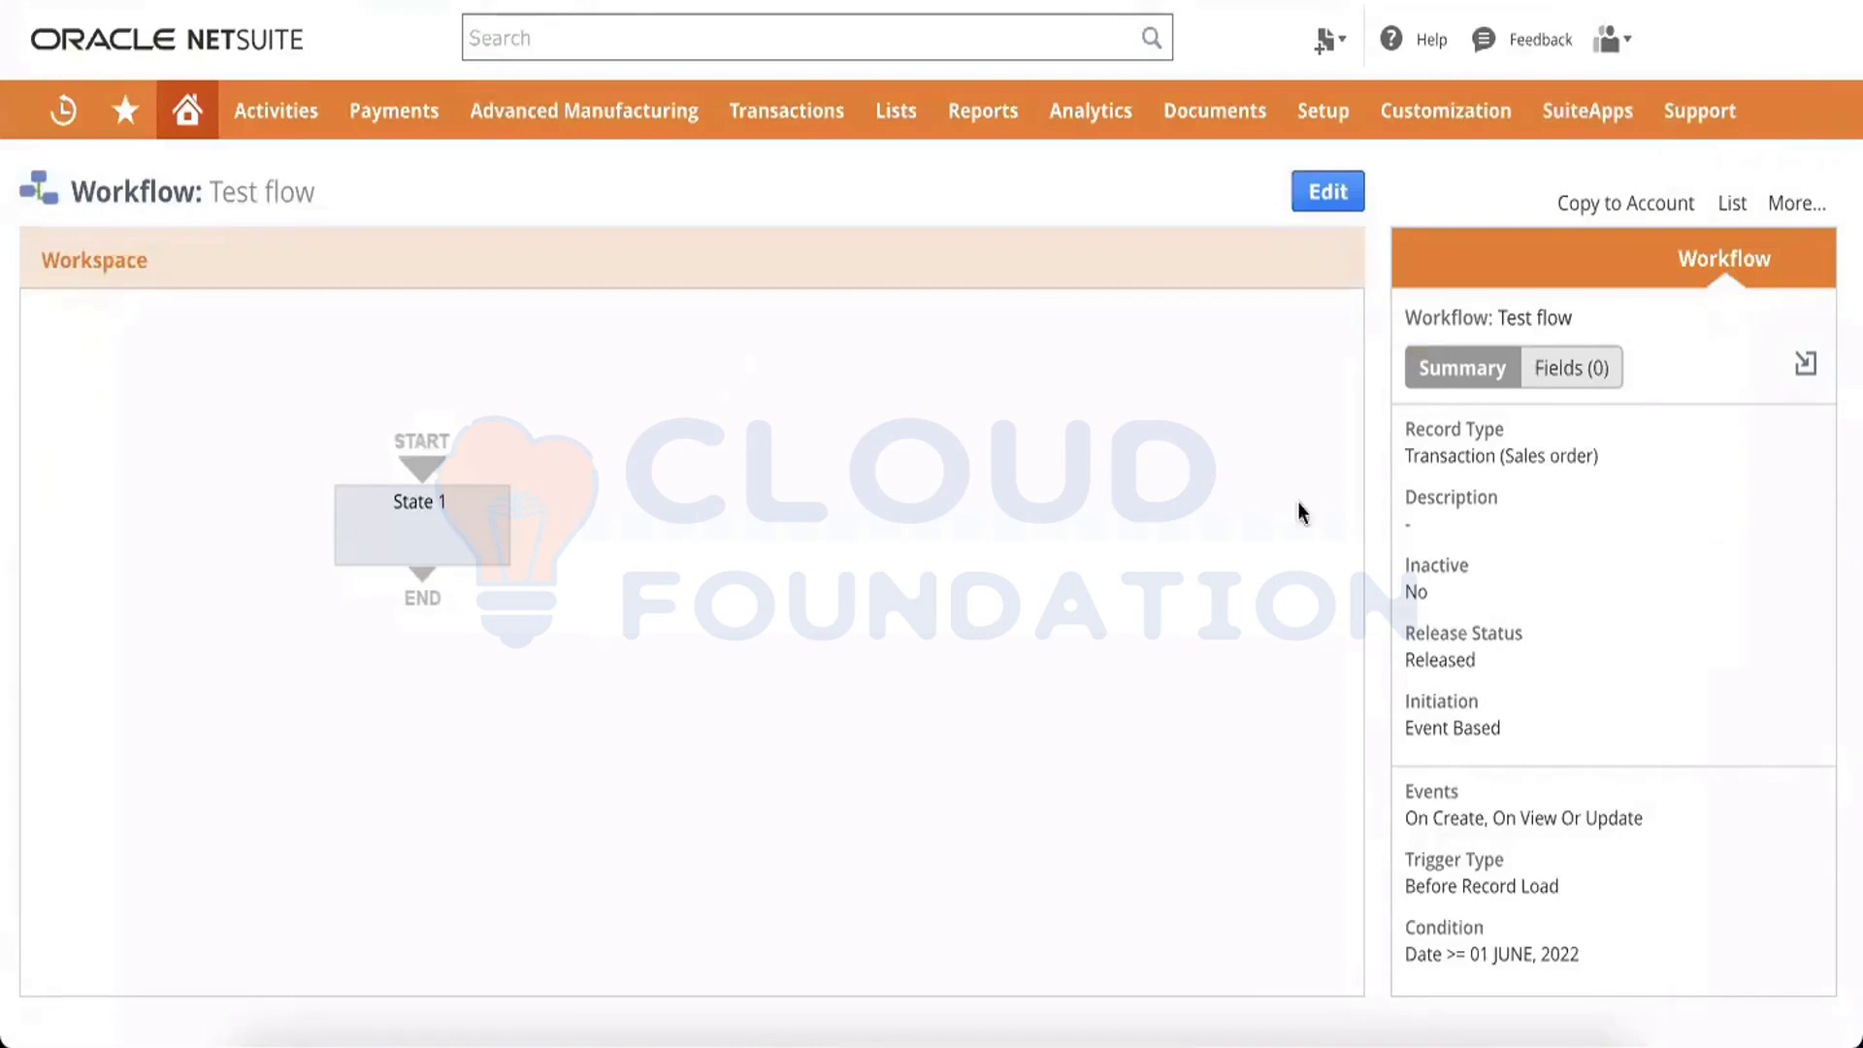
# Edit the workflow definition and remove its Date condition, saving the emptied workflow condition
pyautogui.click(1331, 194)
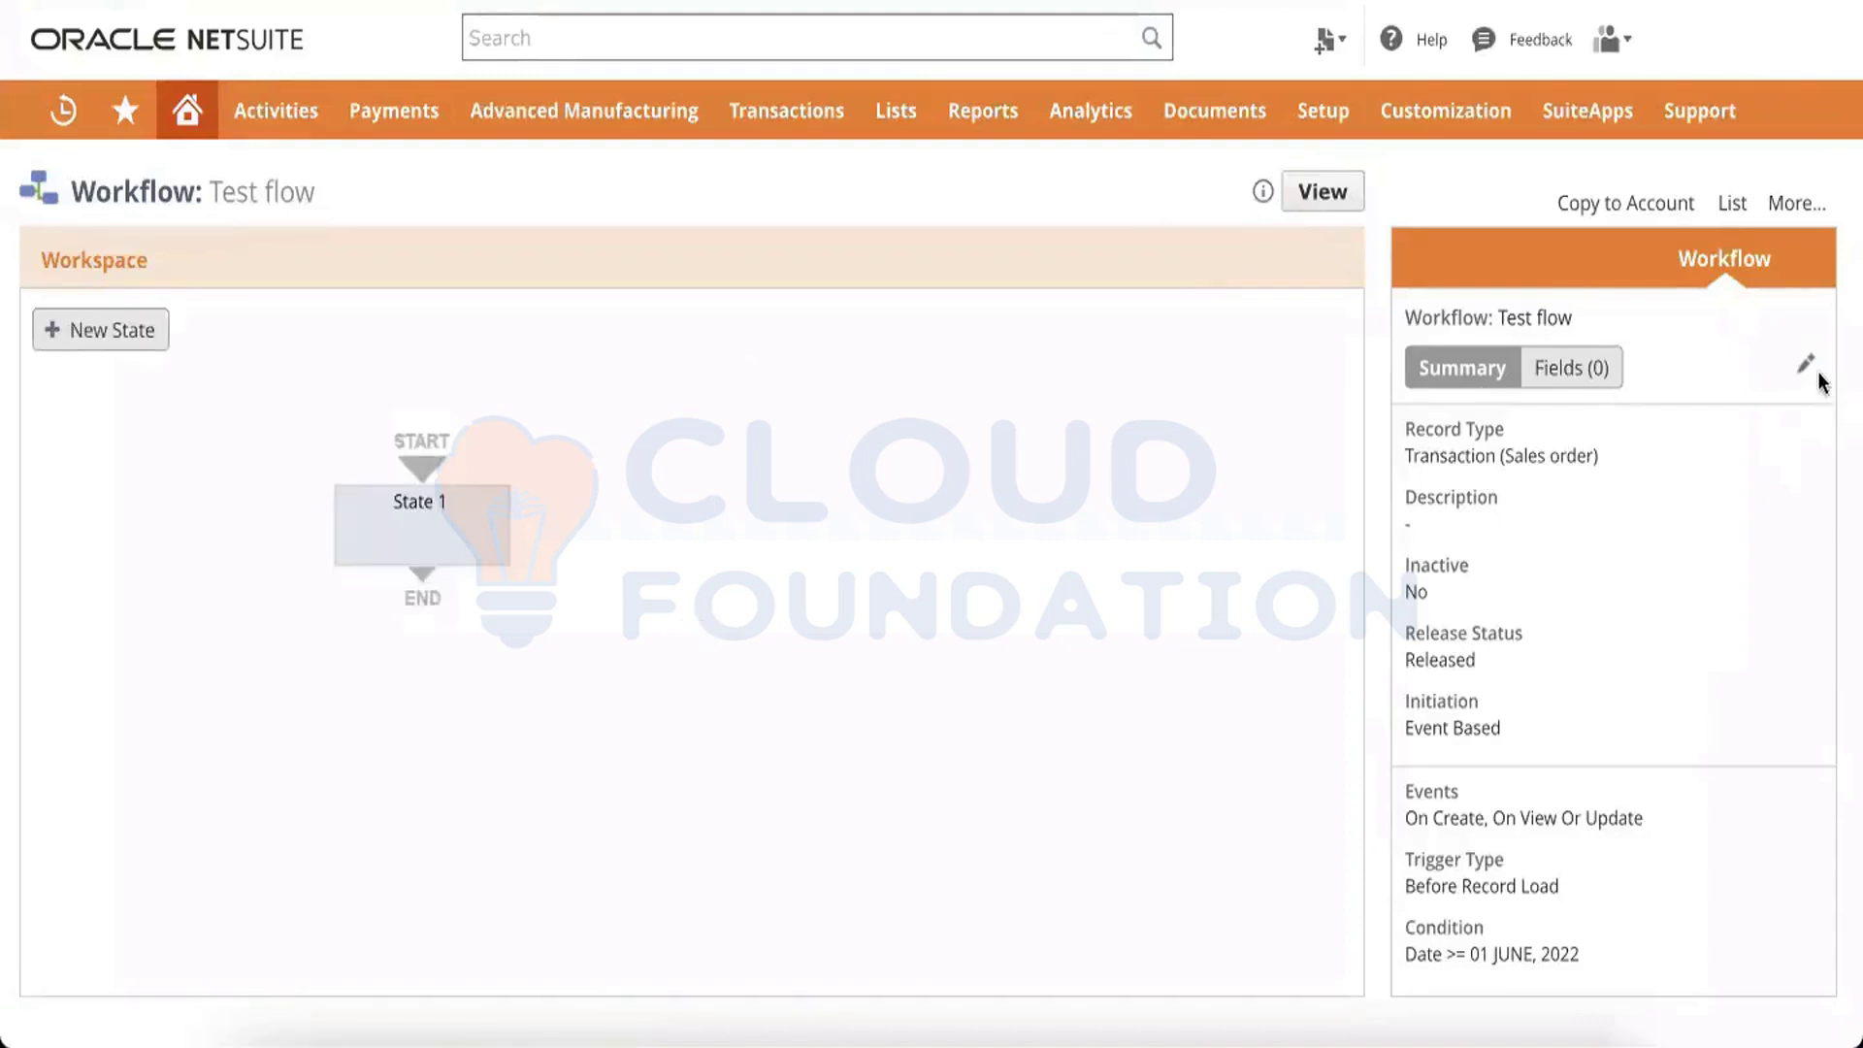
pyautogui.click(1804, 364)
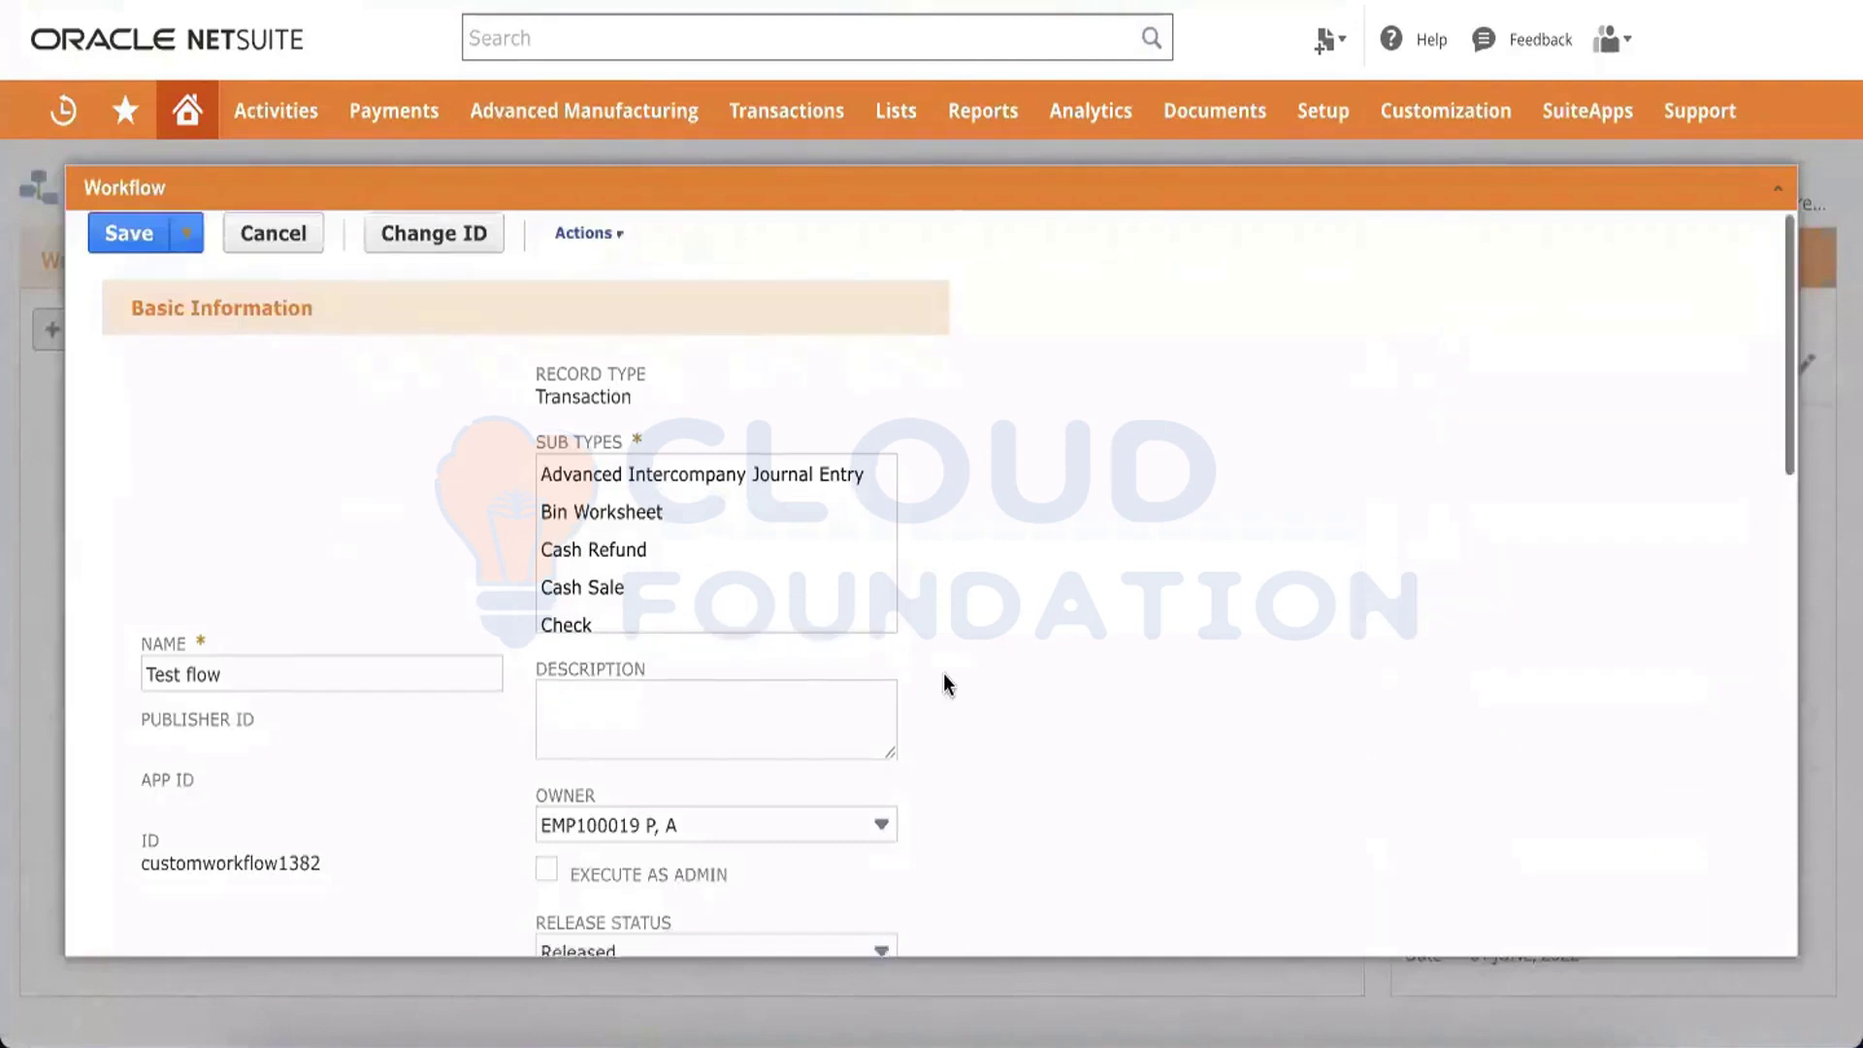
pyautogui.scroll(-10, 943, 673)
pyautogui.scroll(1, 912, 660)
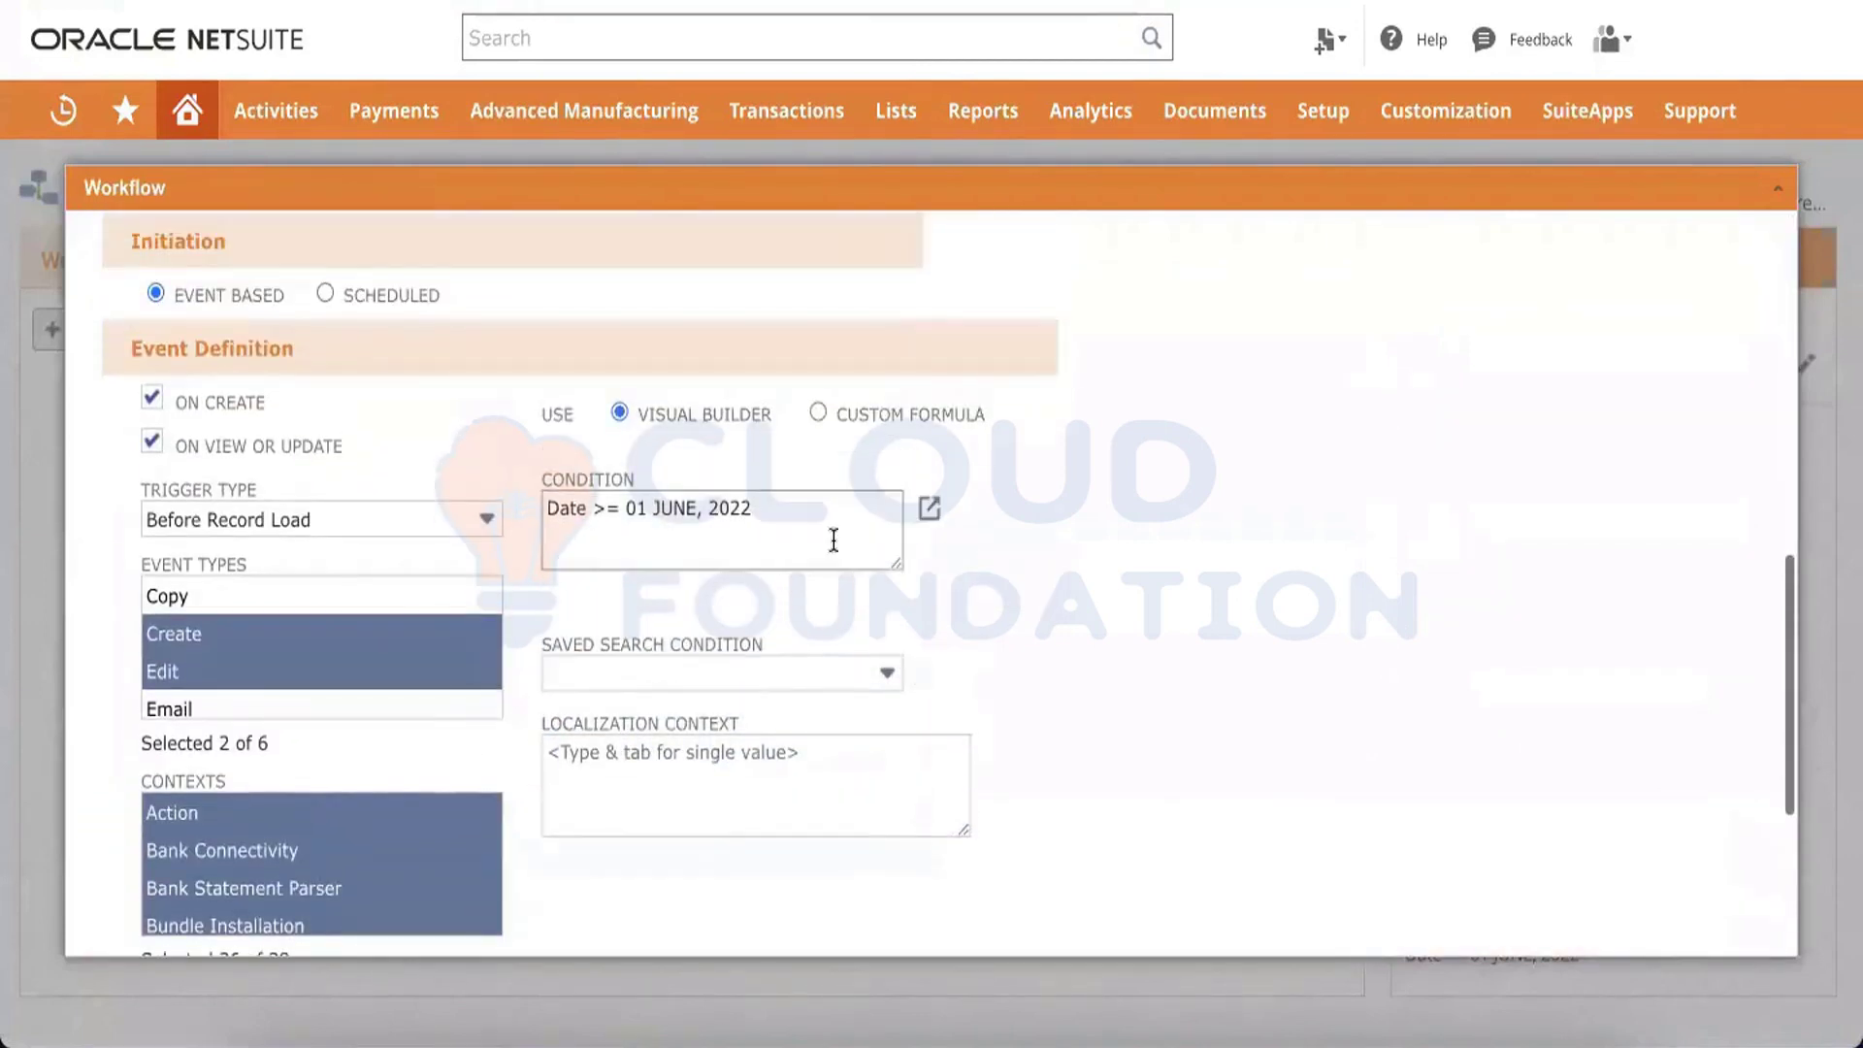
pyautogui.click(931, 509)
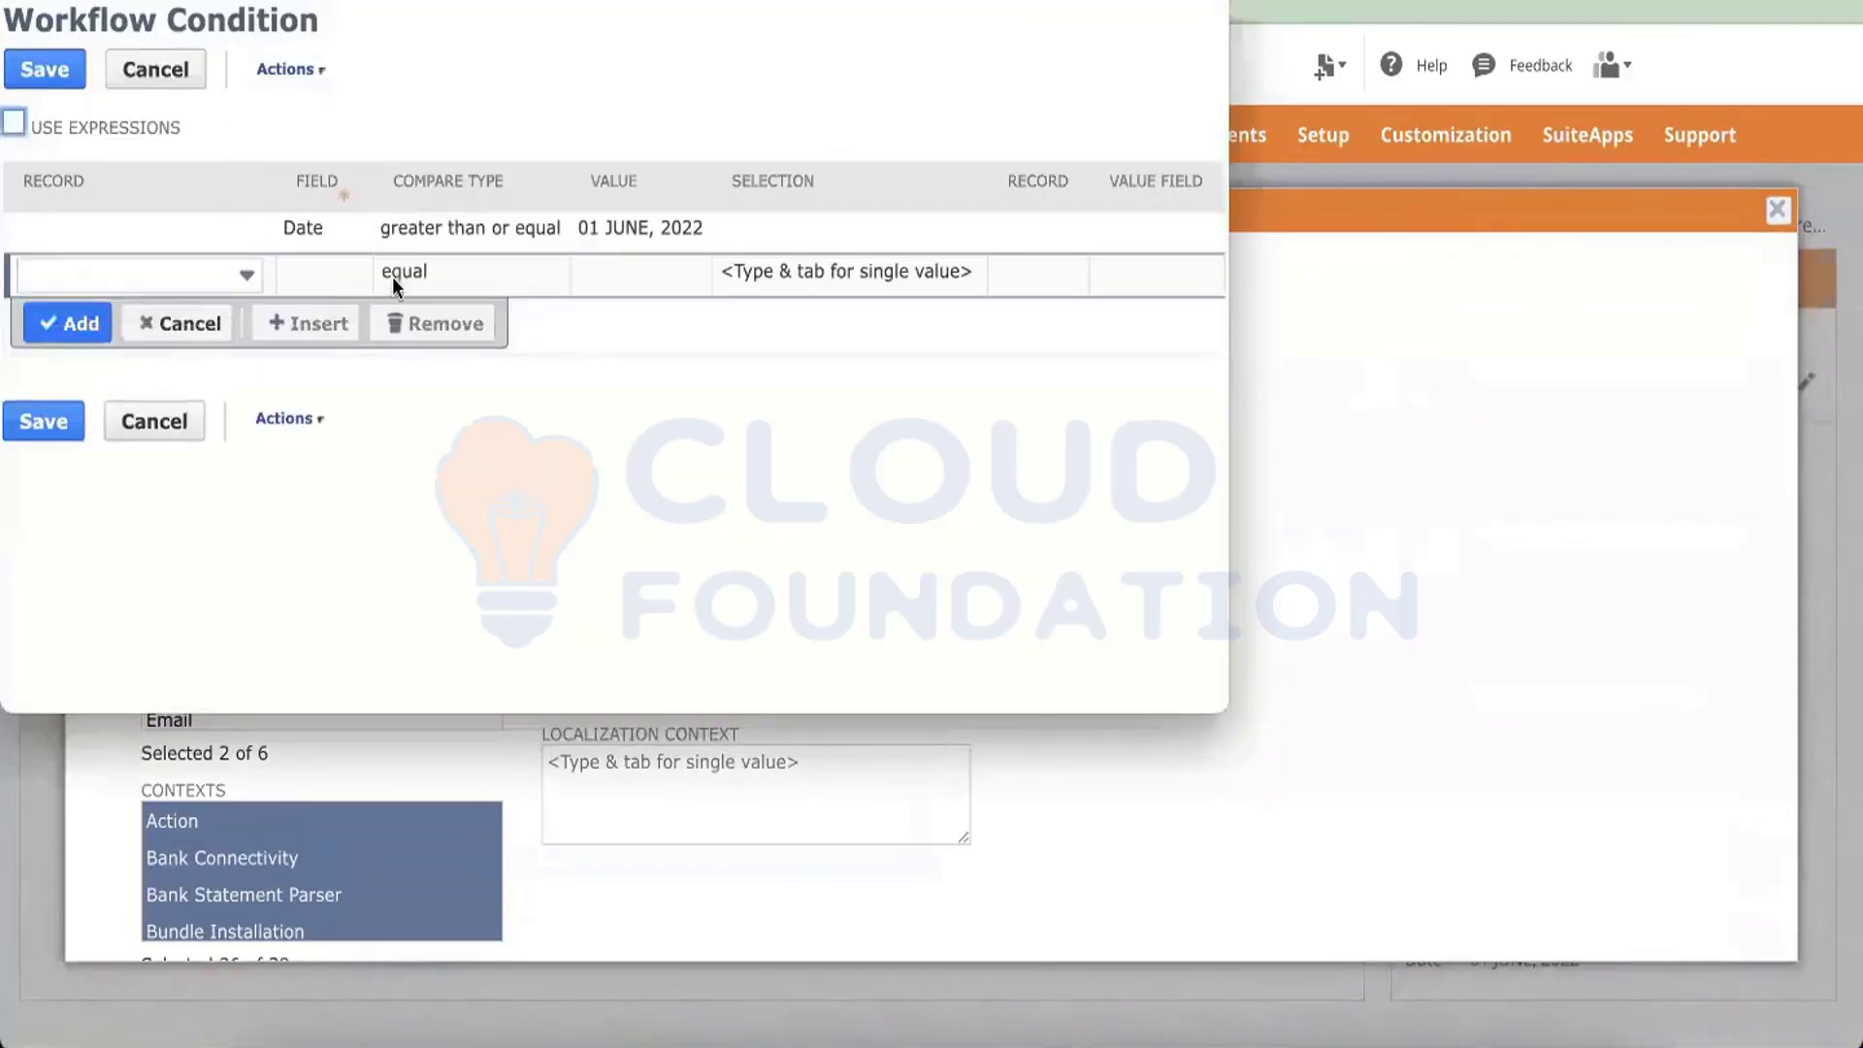
pyautogui.click(573, 237)
pyautogui.click(407, 285)
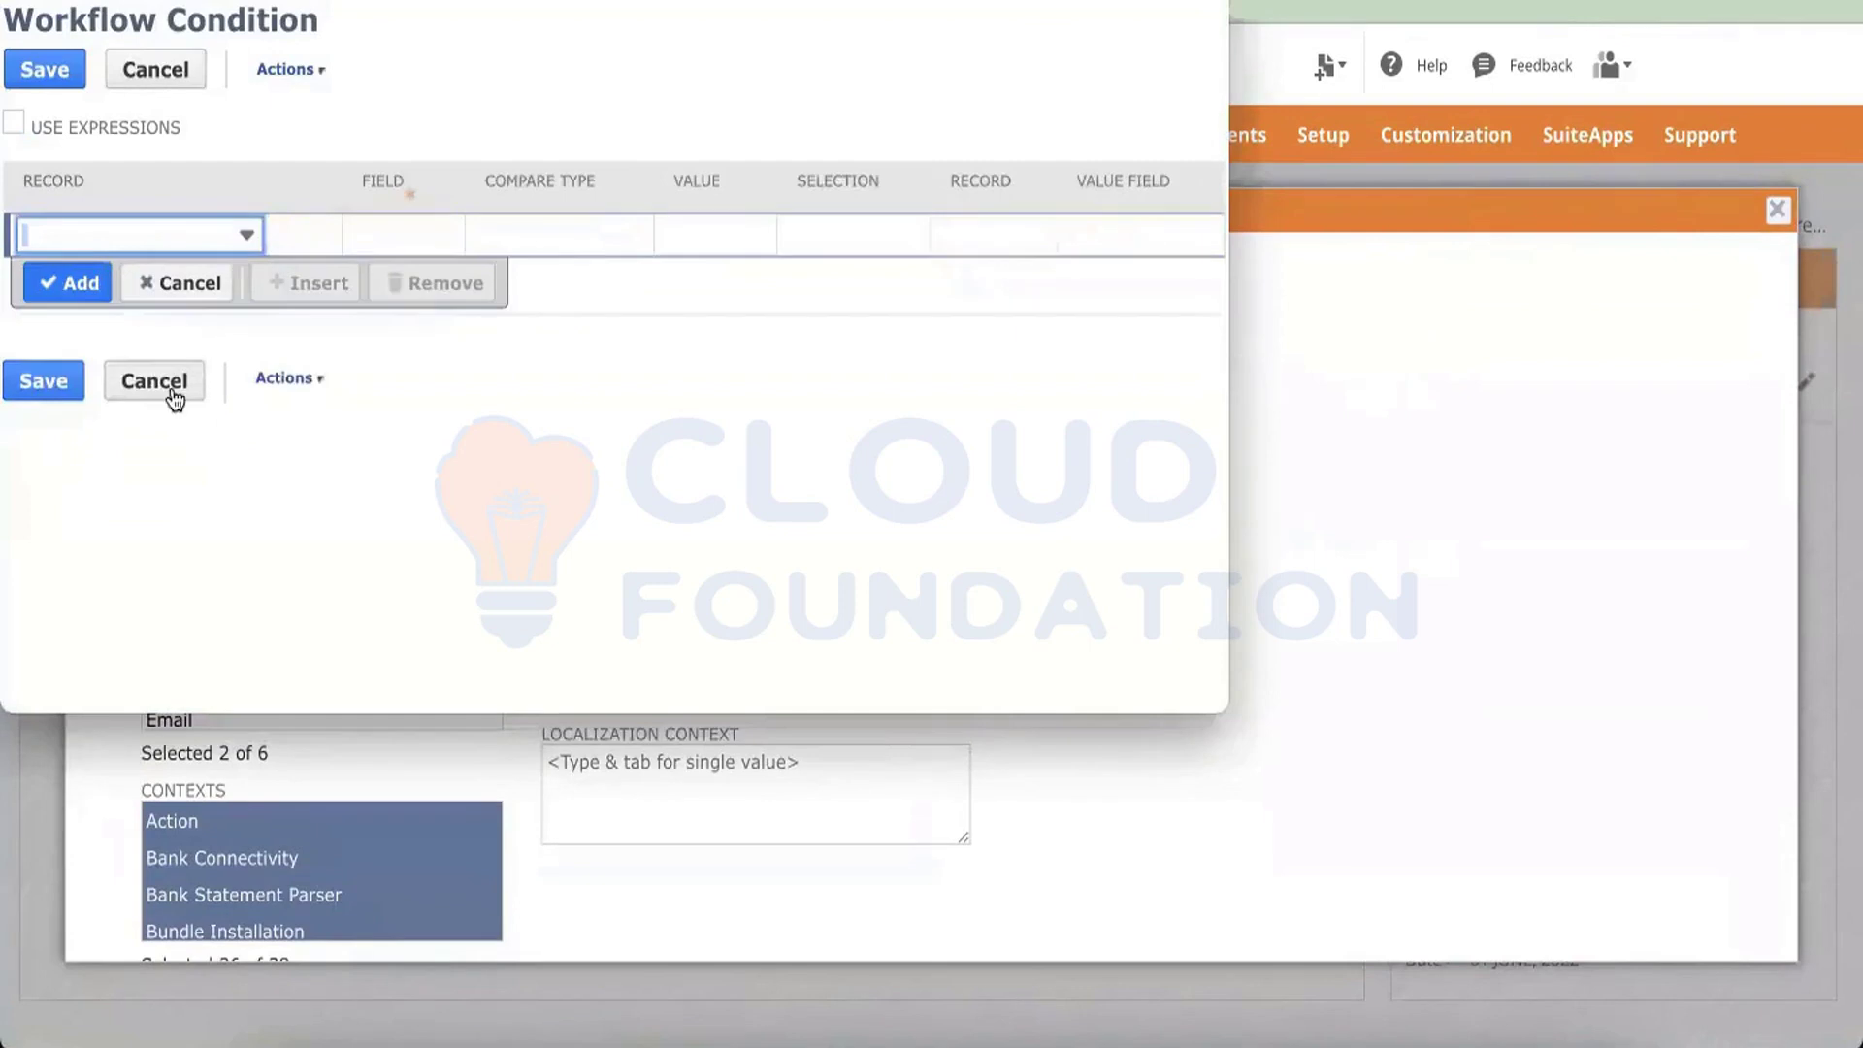
pyautogui.click(64, 391)
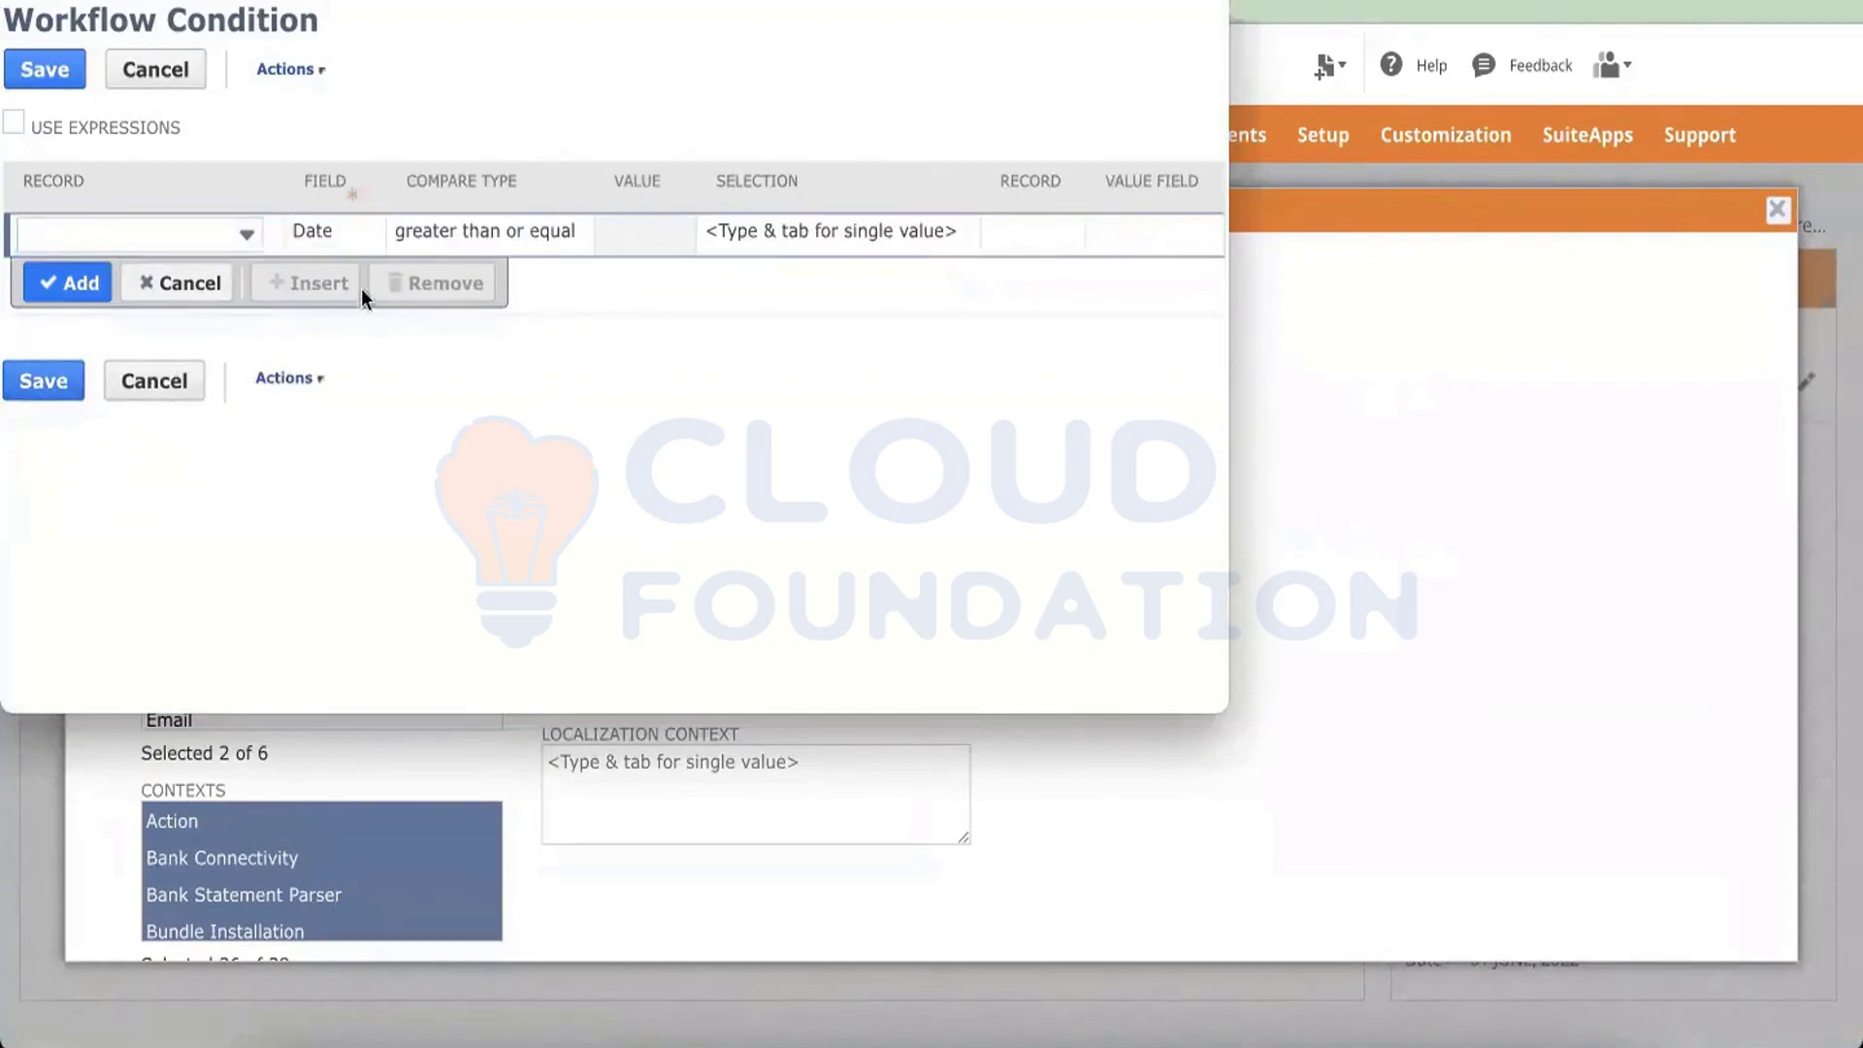
pyautogui.click(182, 285)
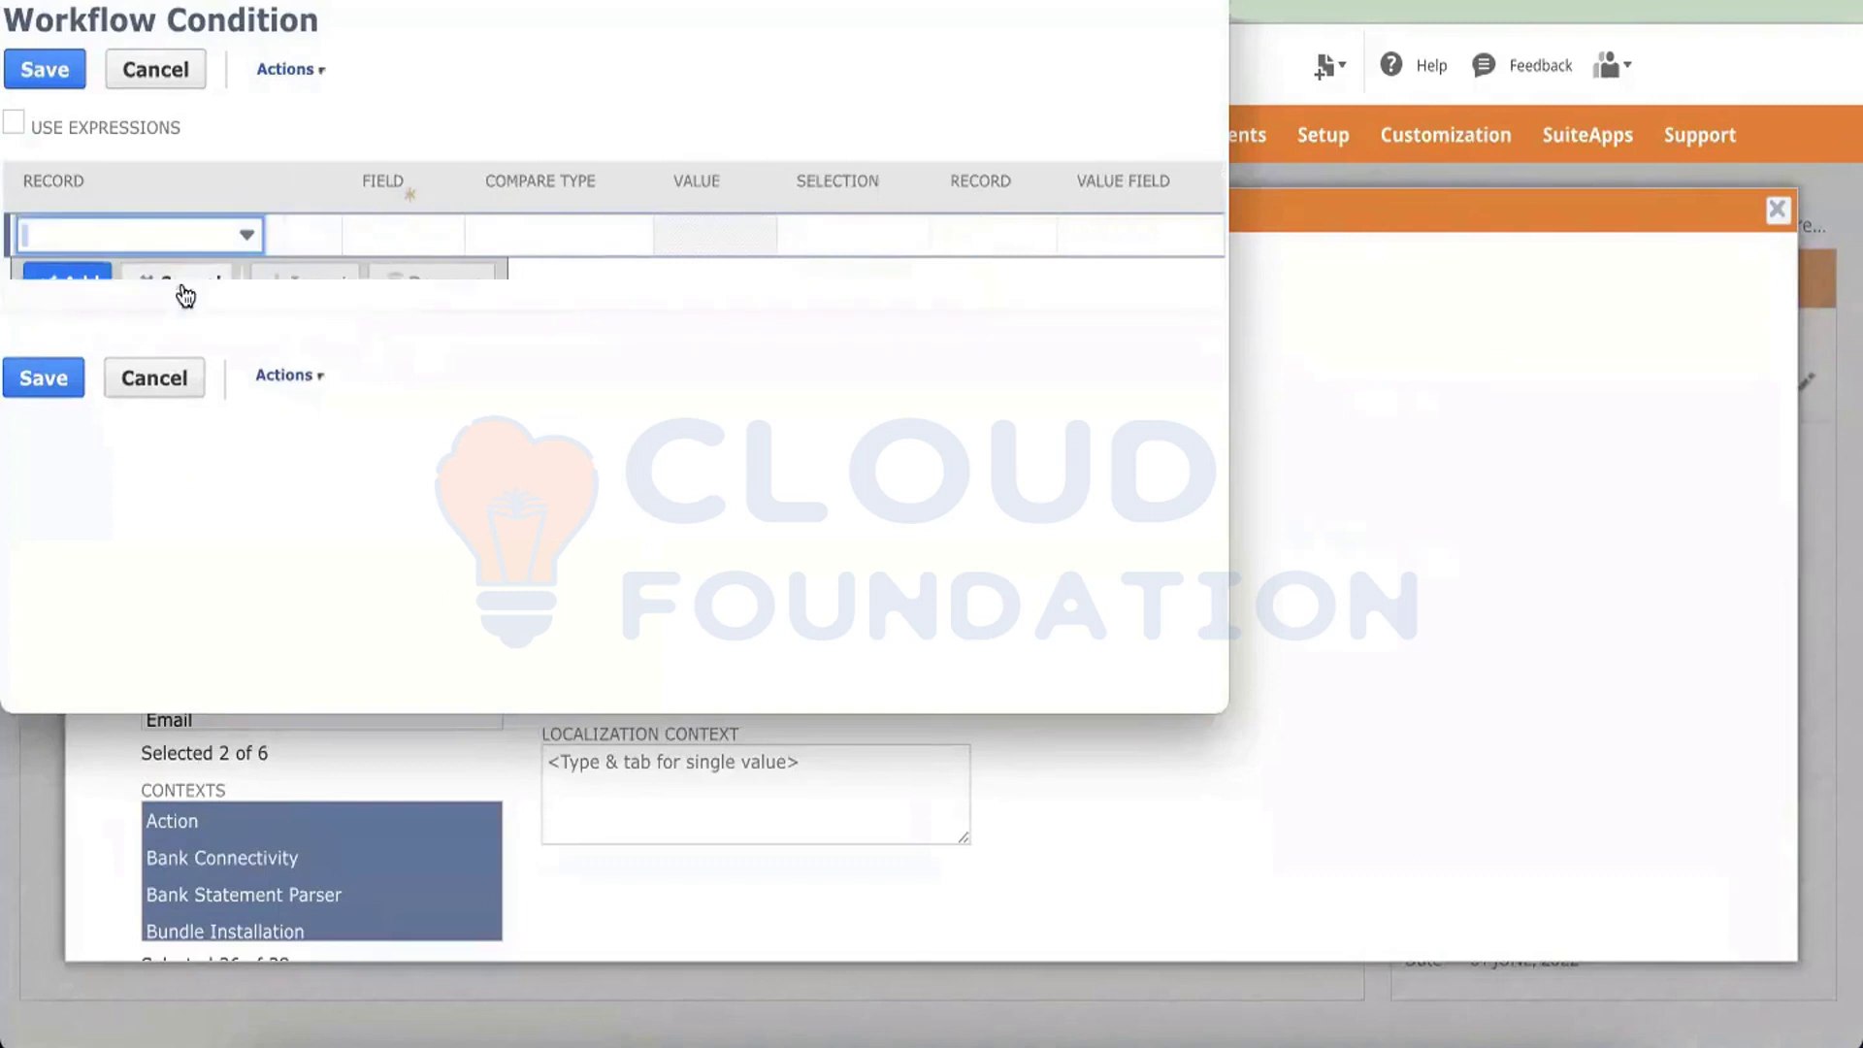
pyautogui.click(41, 391)
pyautogui.click(43, 385)
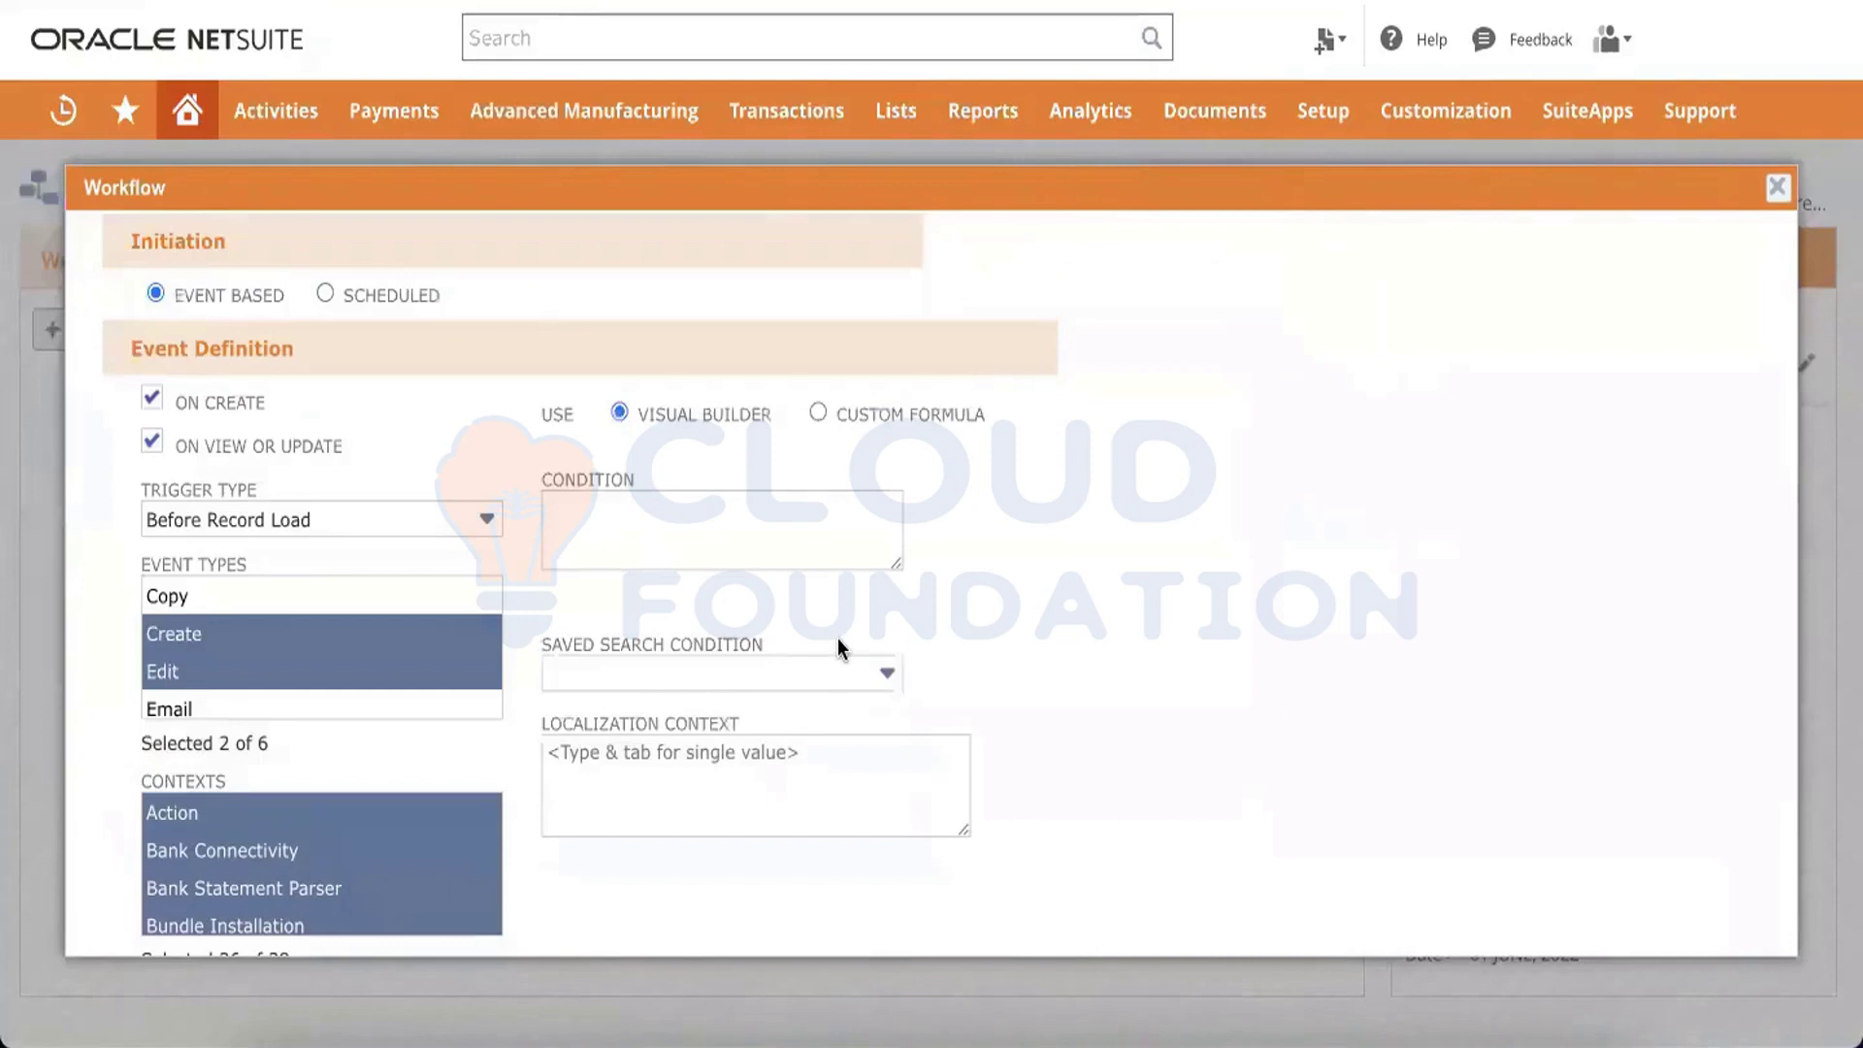
# Change the workflow's sub type to Vendor Bill and save the workflow definition
pyautogui.scroll(5, 837, 638)
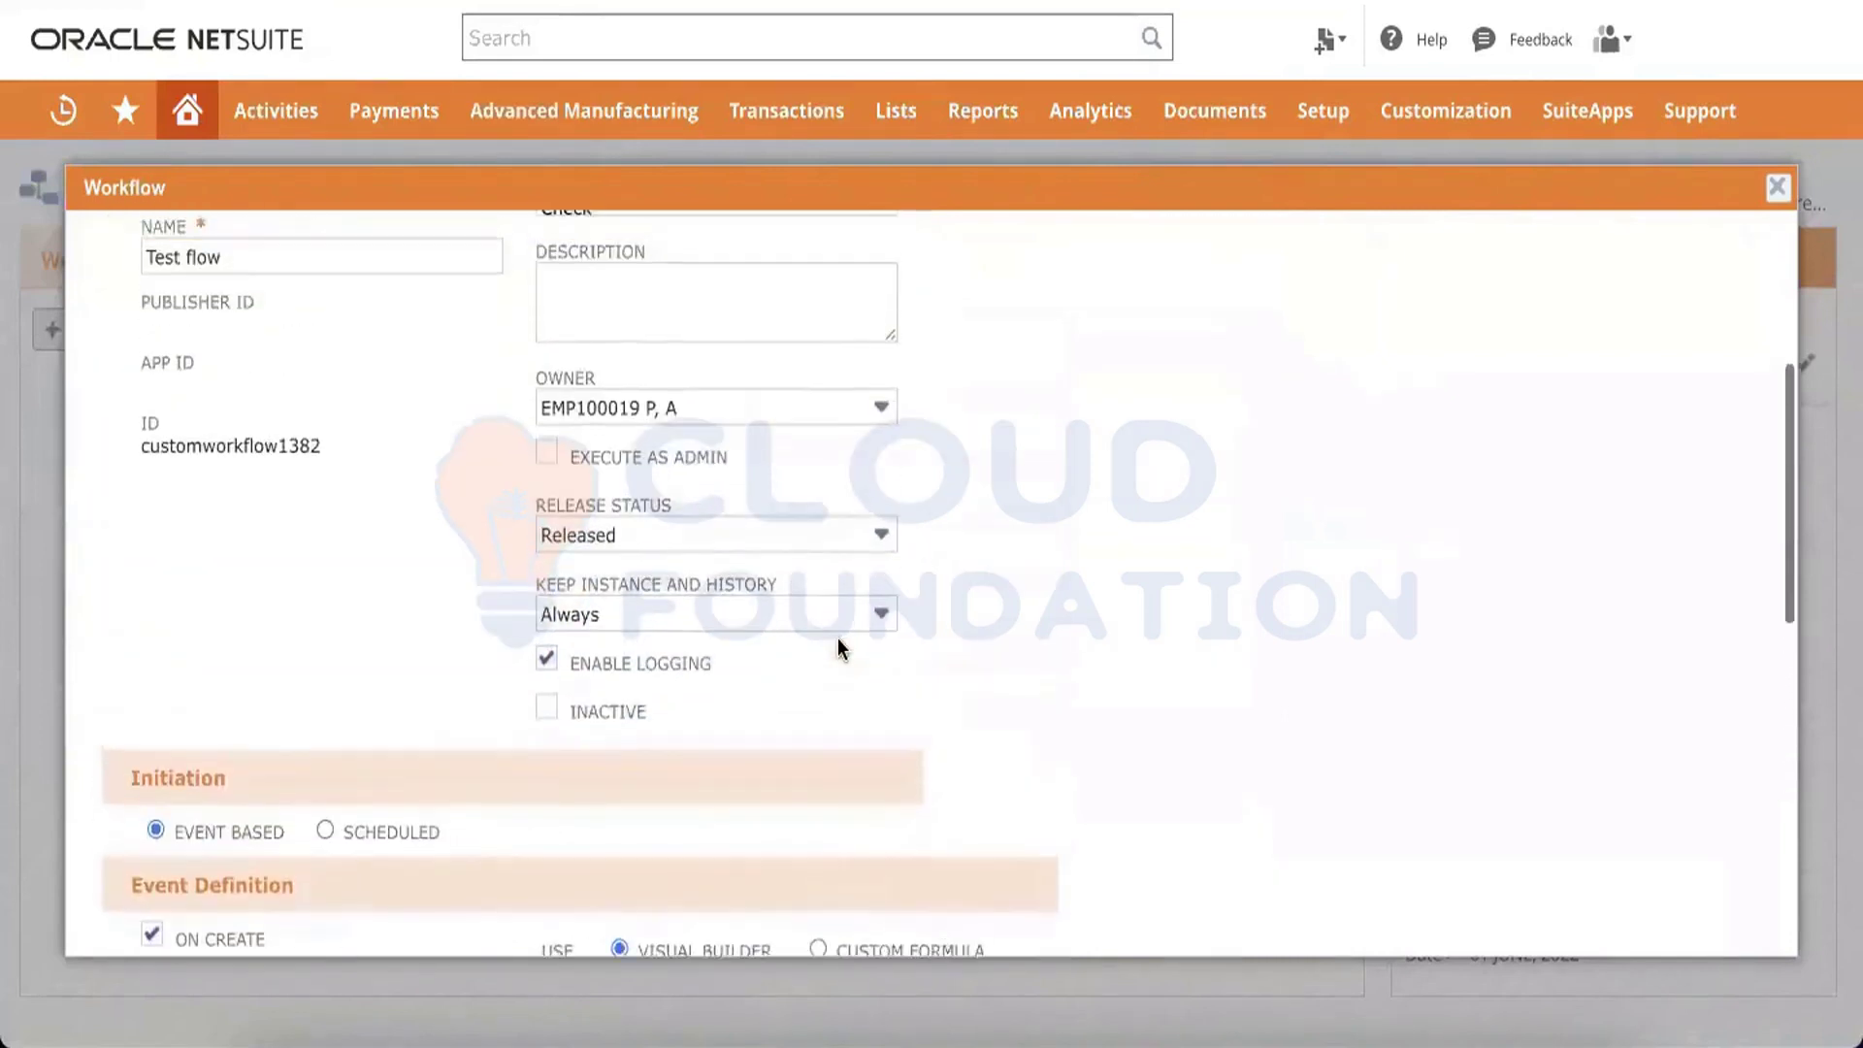
pyautogui.scroll(4, 837, 637)
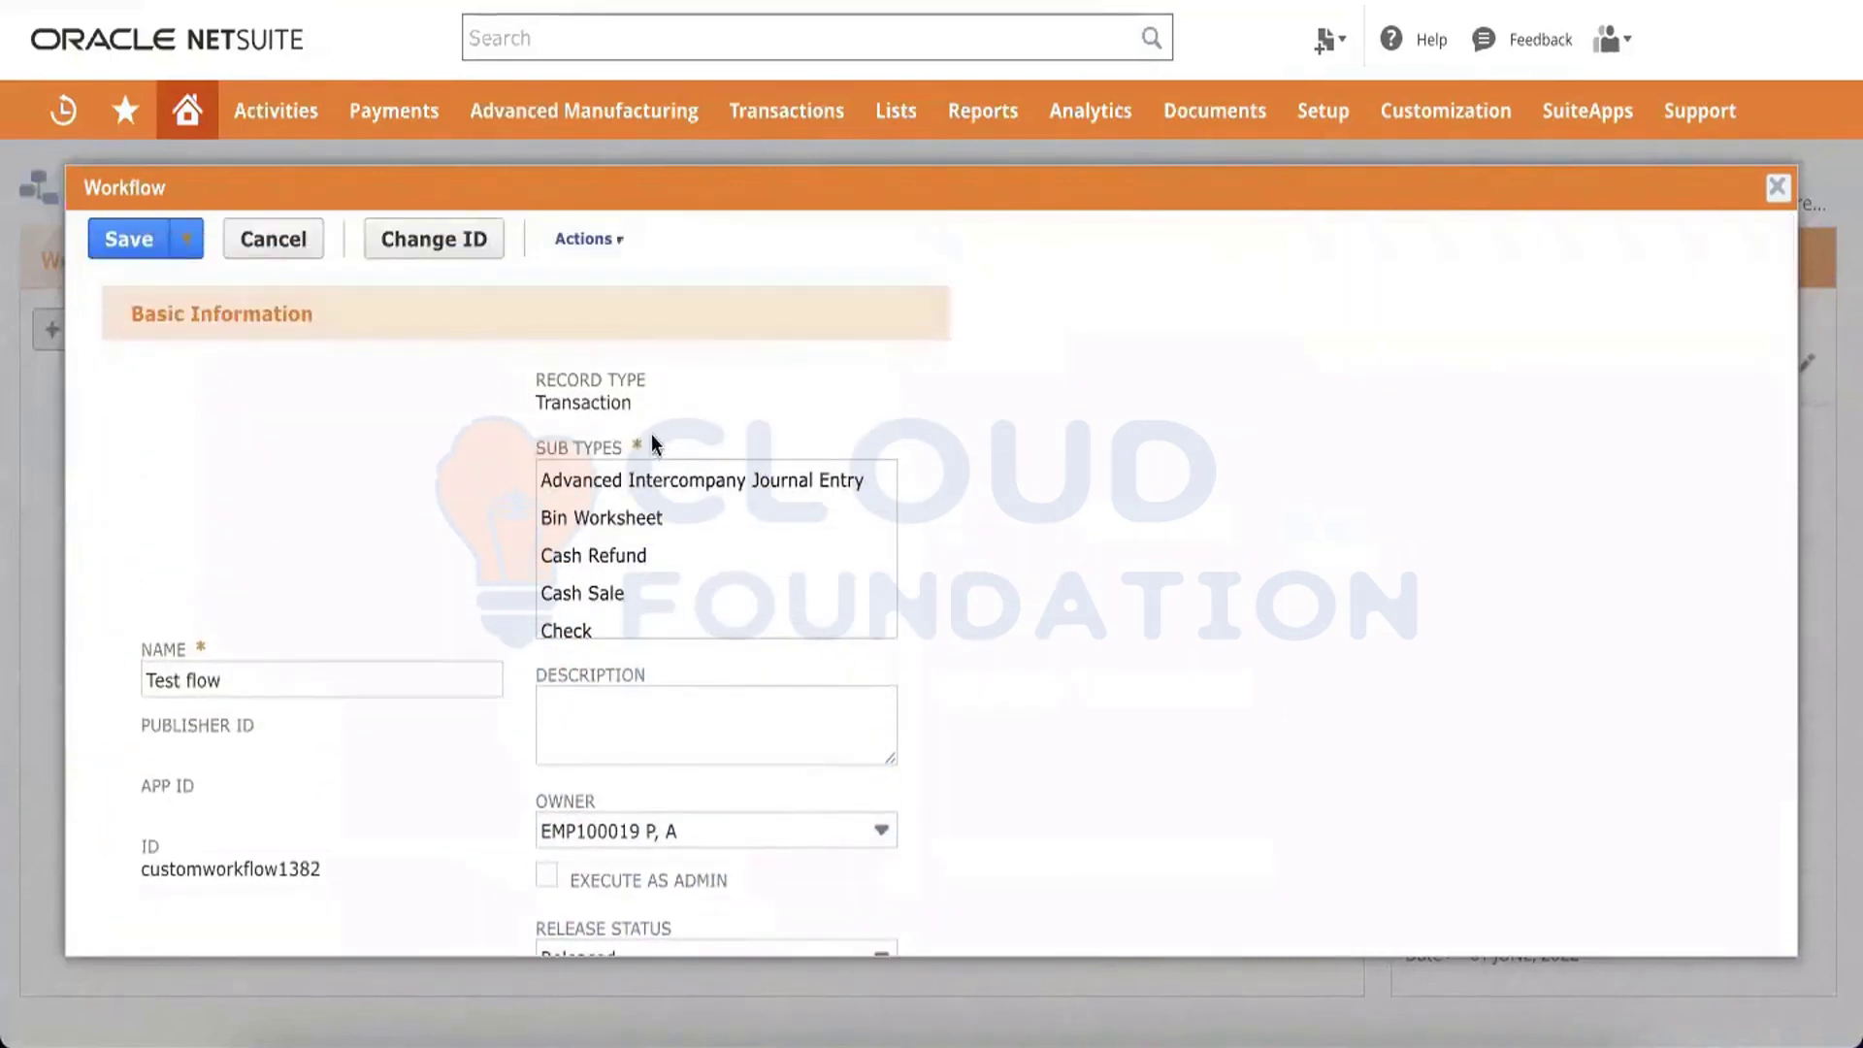
pyautogui.click(633, 524)
pyautogui.scroll(-4, 634, 525)
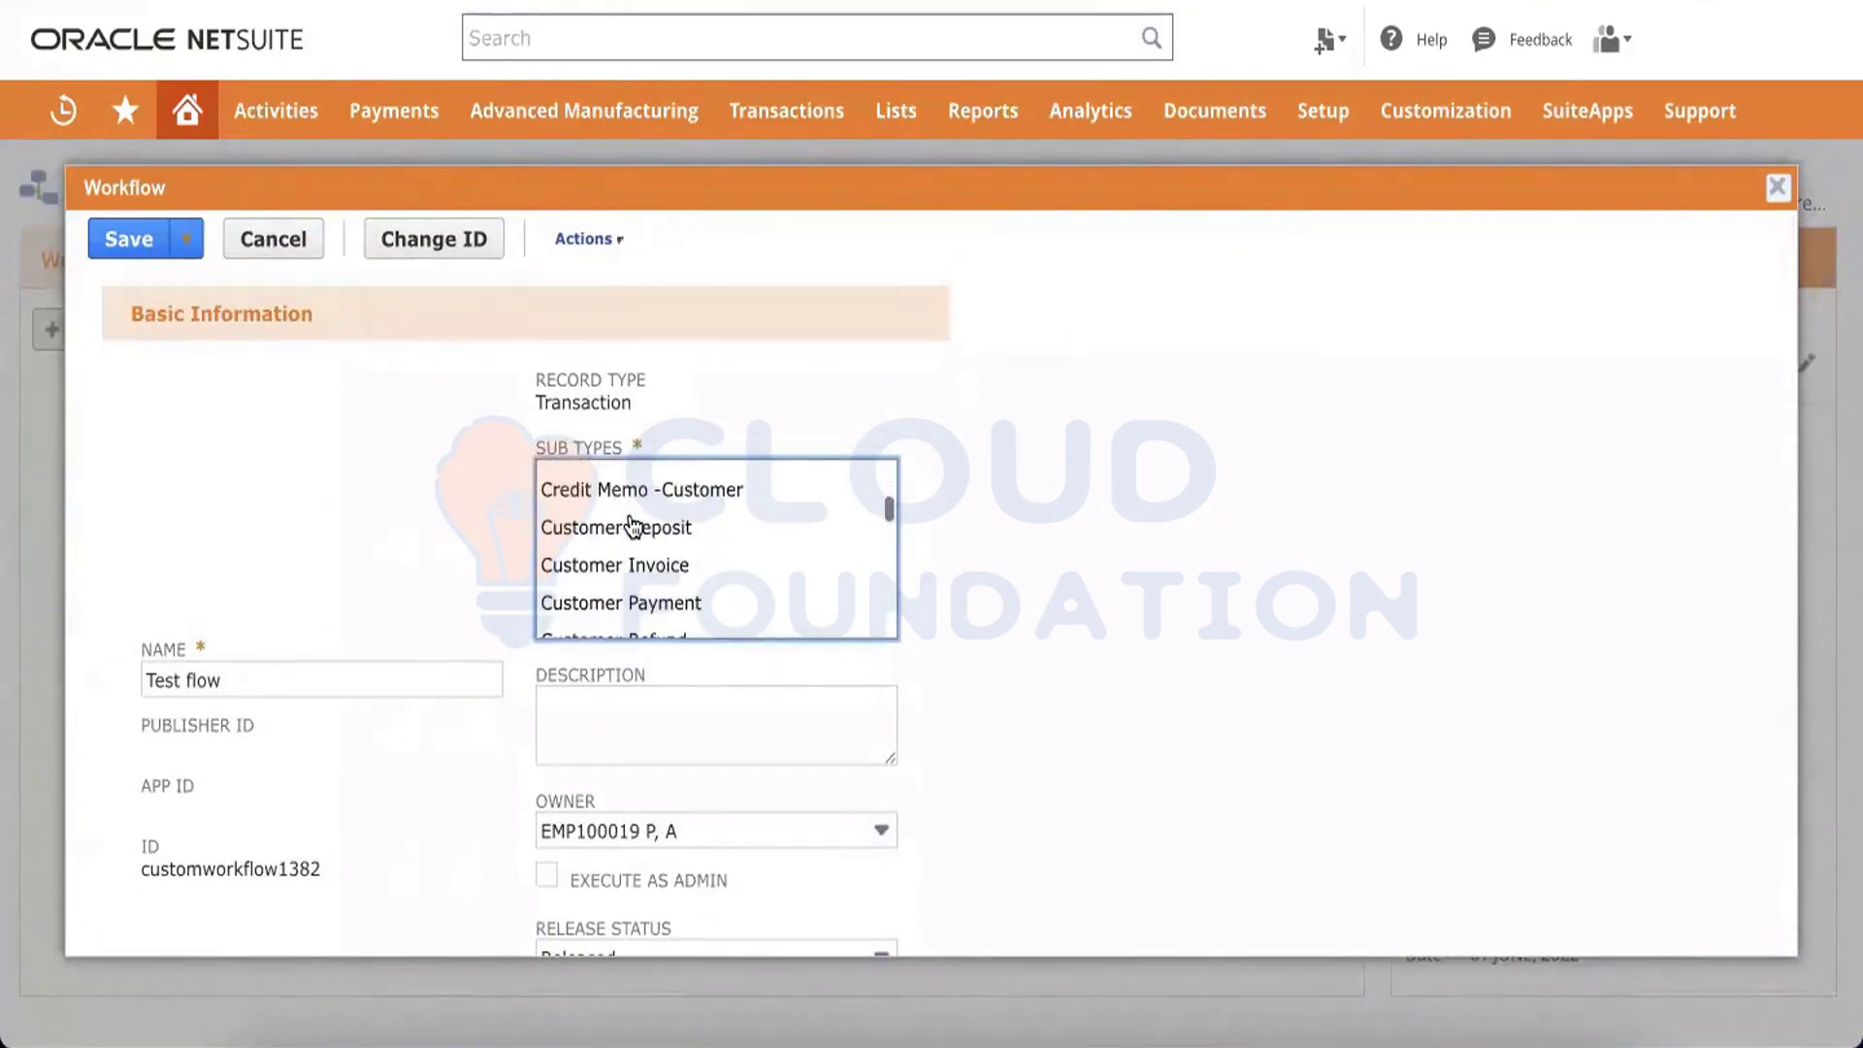
pyautogui.scroll(-6, 634, 527)
pyautogui.scroll(10, 634, 525)
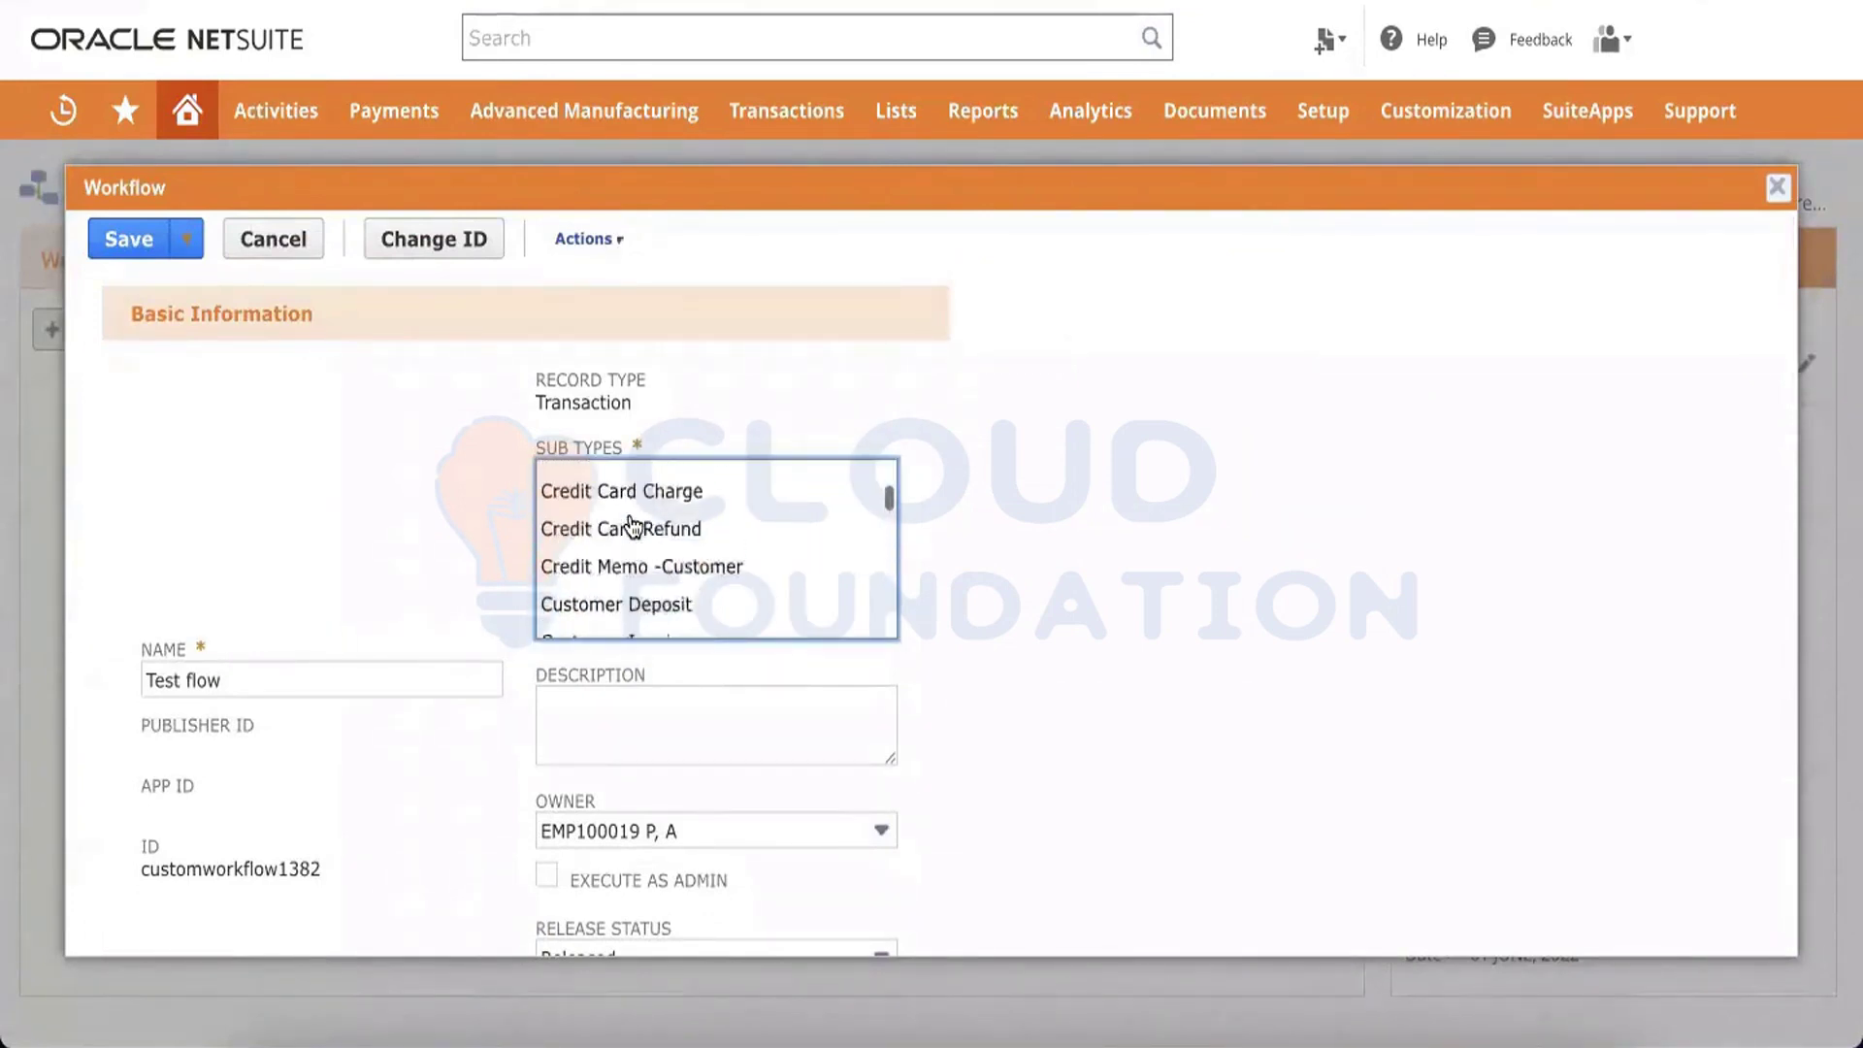
pyautogui.scroll(-4, 633, 524)
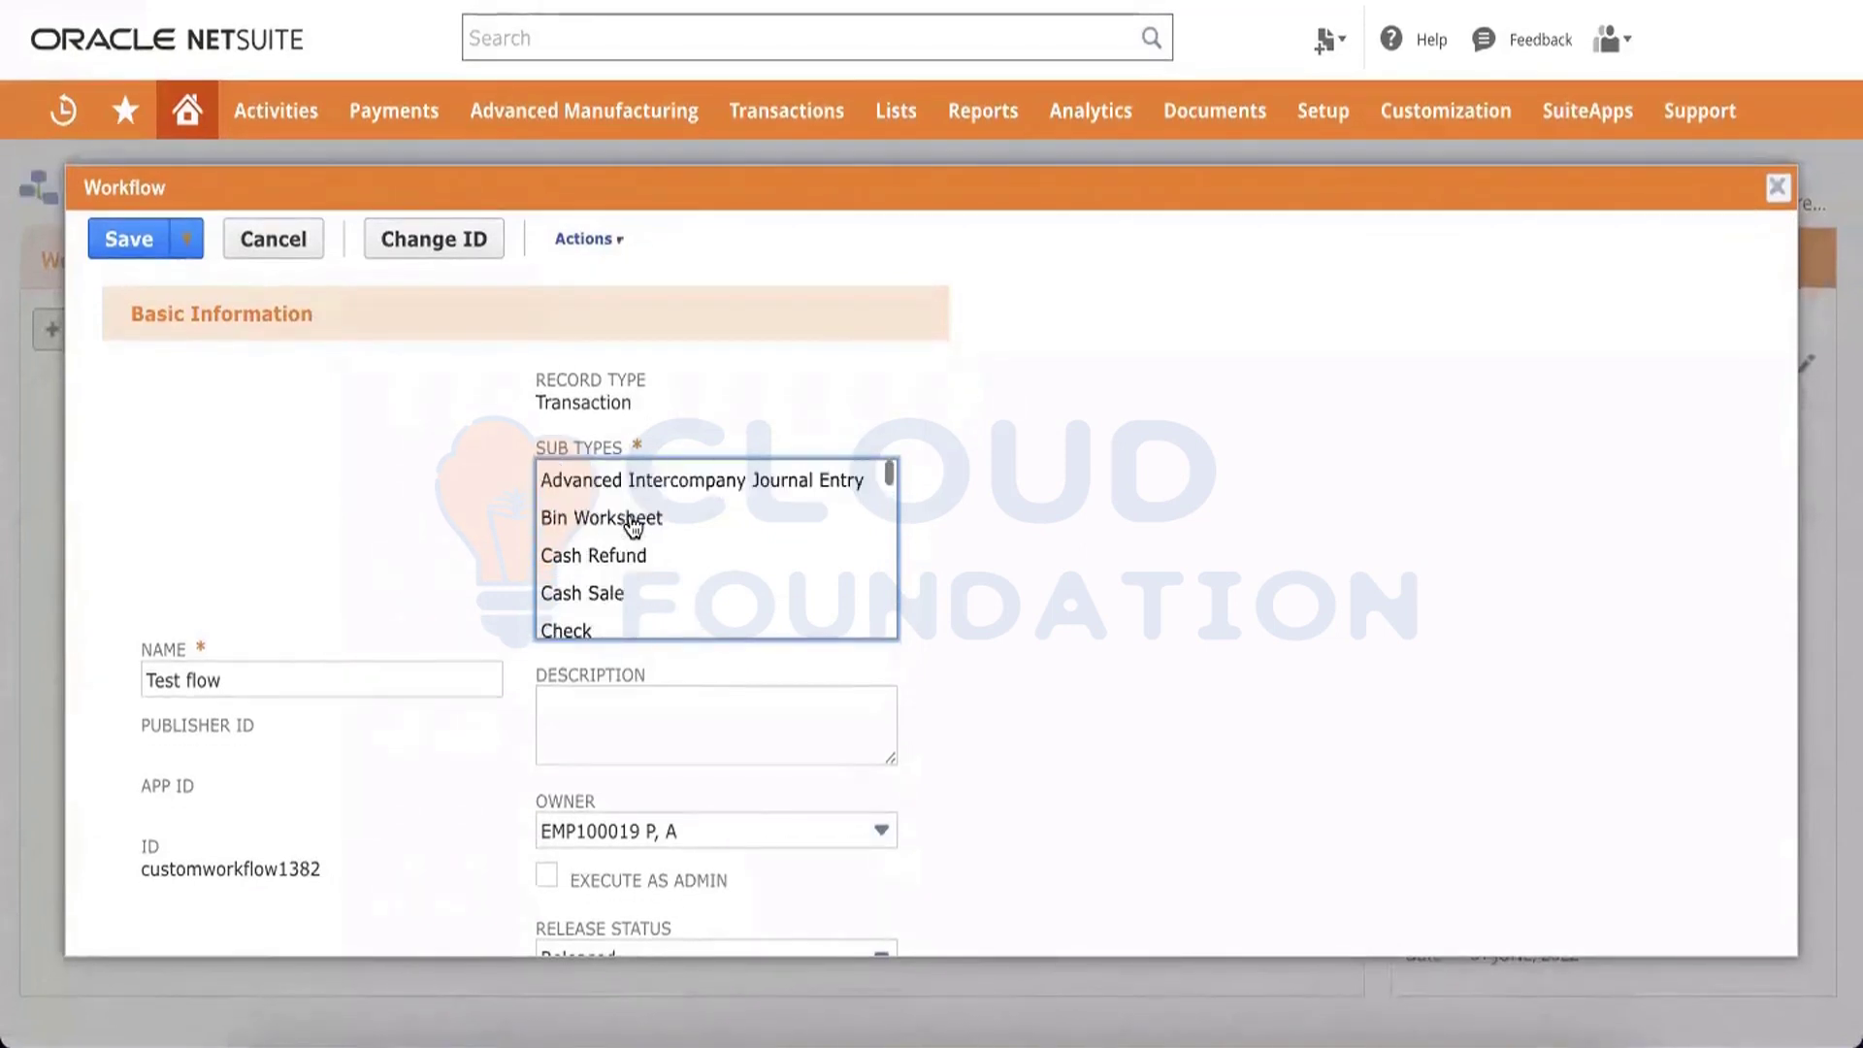
pyautogui.scroll(-3, 633, 527)
pyautogui.scroll(1, 634, 527)
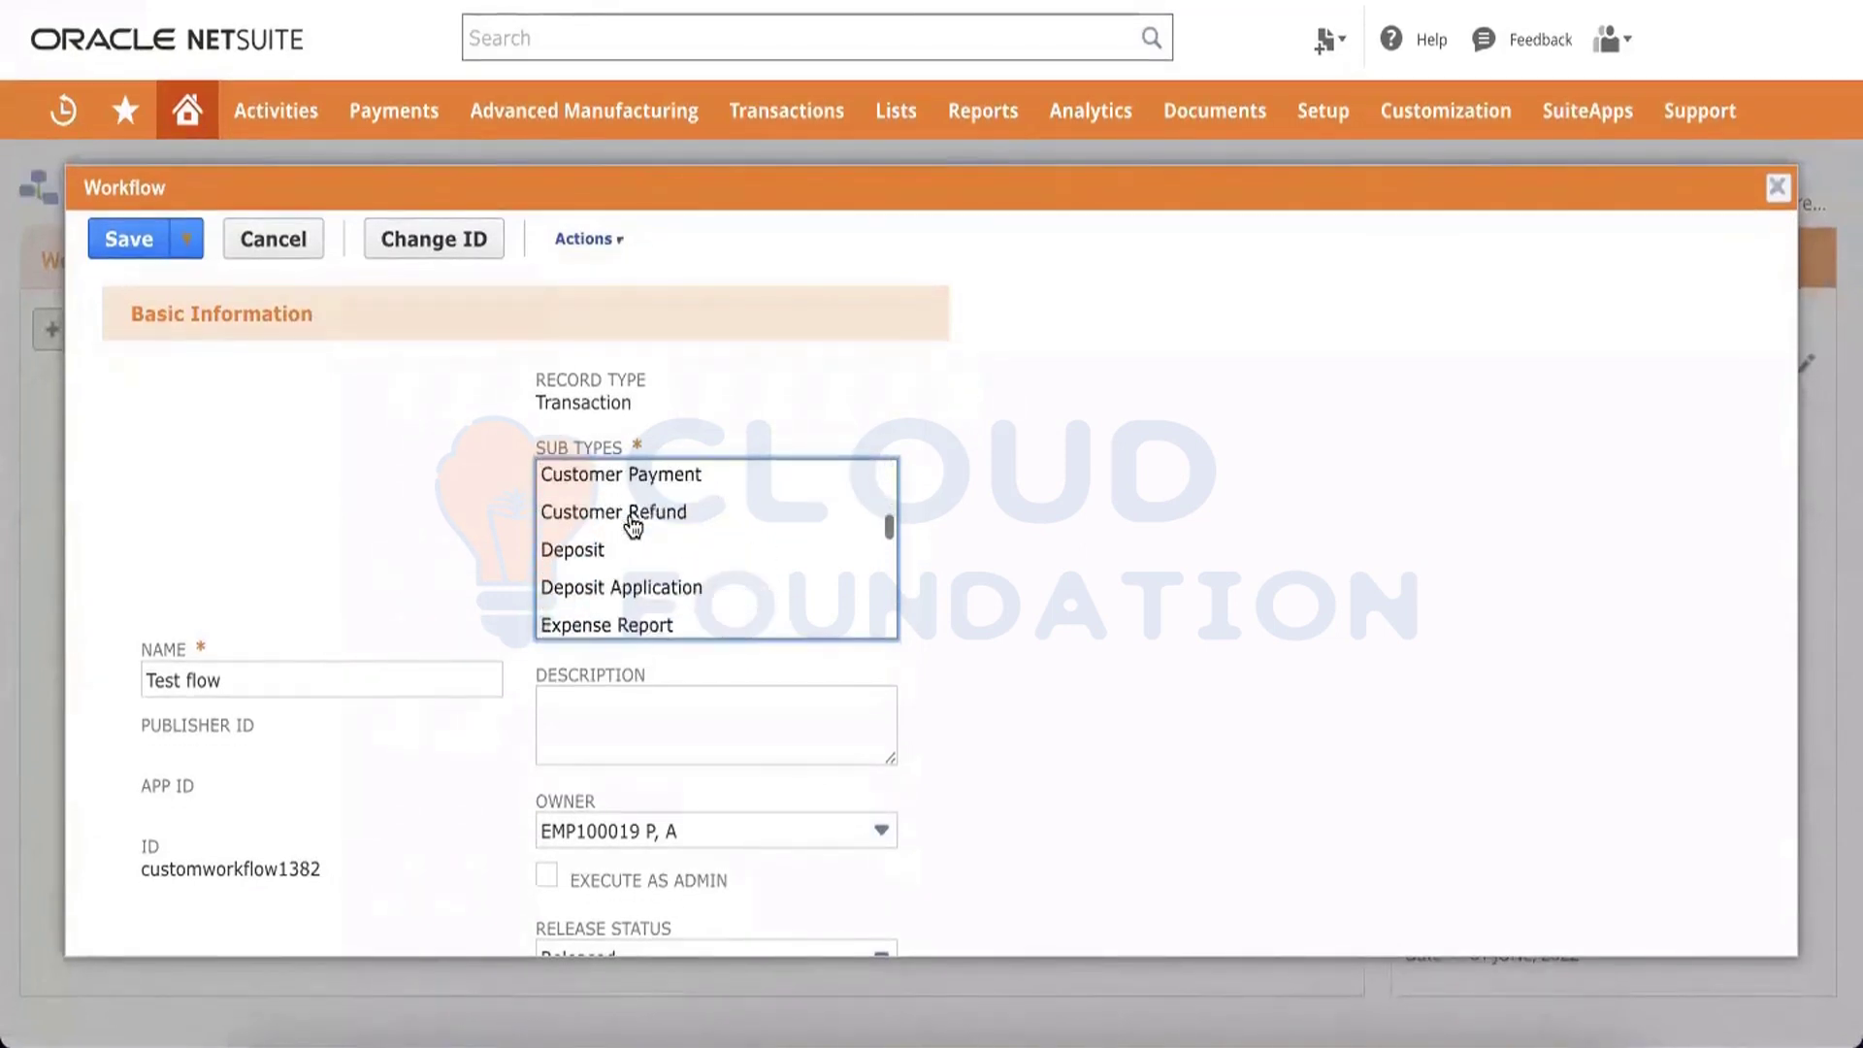
pyautogui.scroll(-5, 634, 524)
pyautogui.scroll(1, 633, 525)
pyautogui.scroll(-1, 634, 525)
pyautogui.scroll(-3, 633, 525)
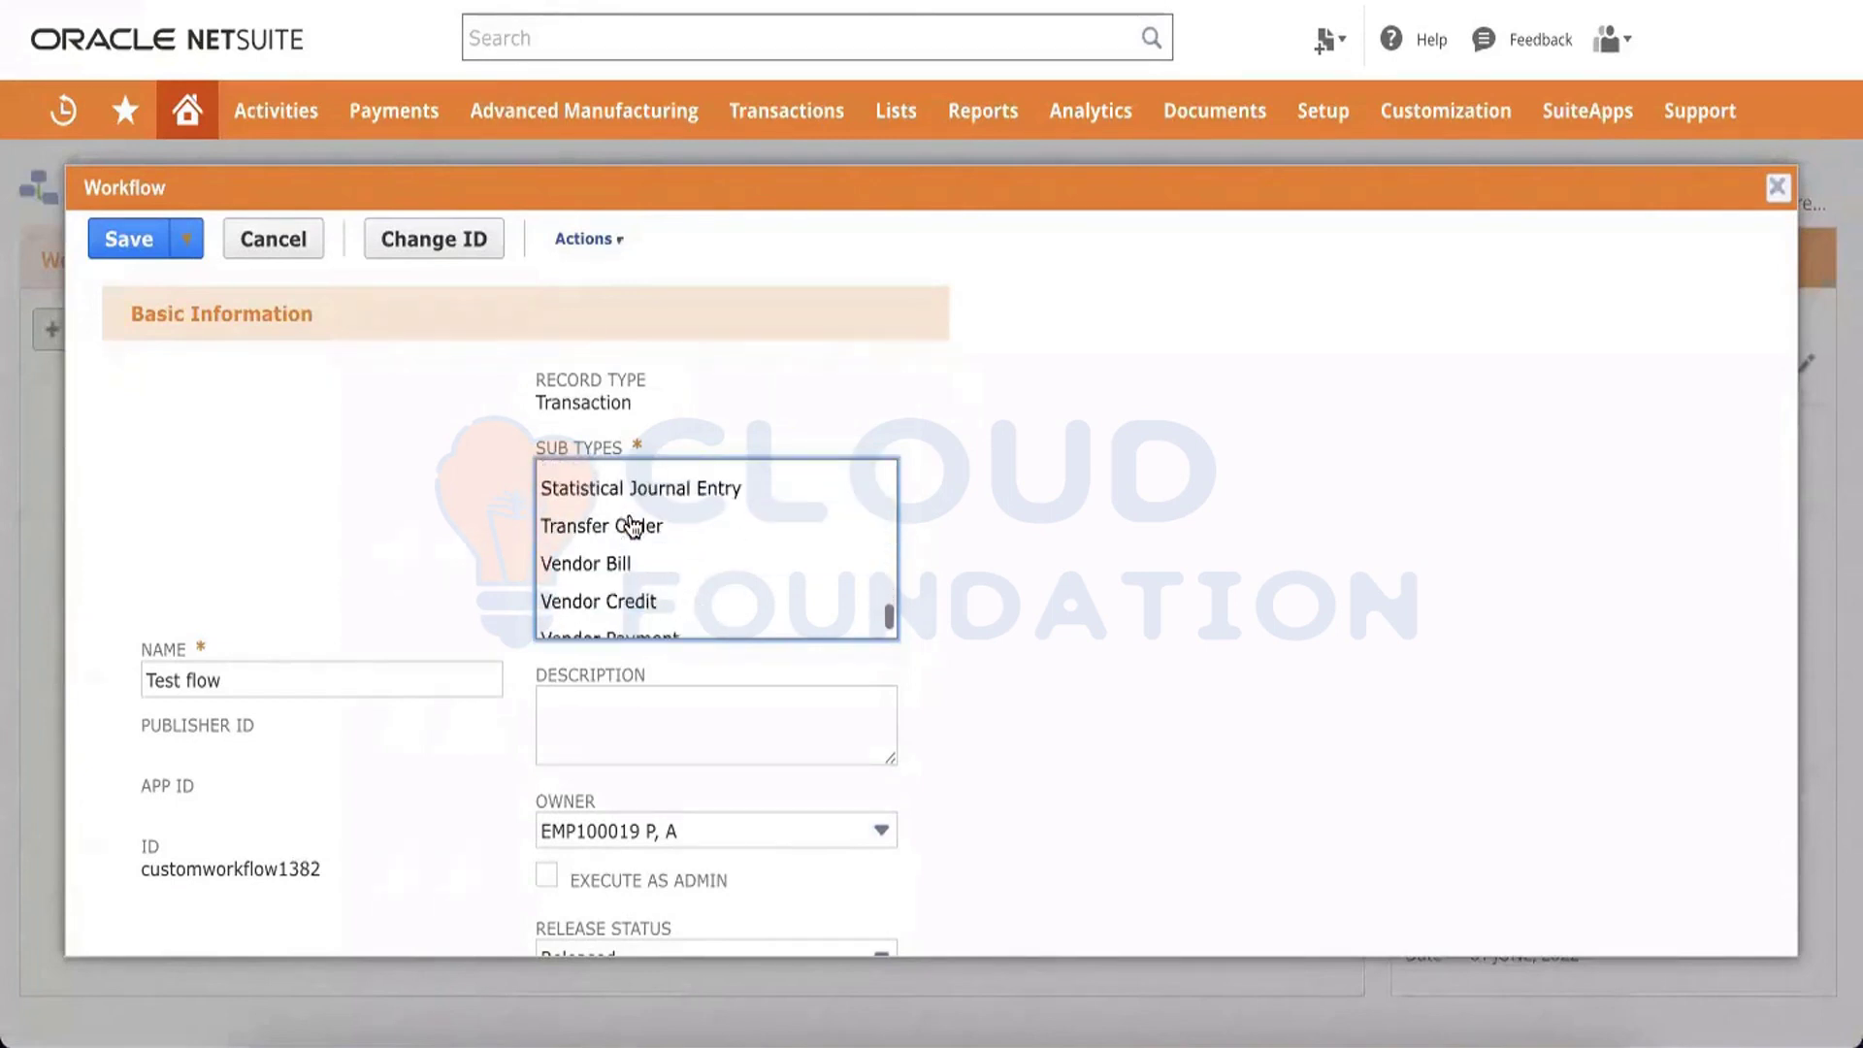
pyautogui.click(617, 567)
pyautogui.scroll(-5, 1182, 607)
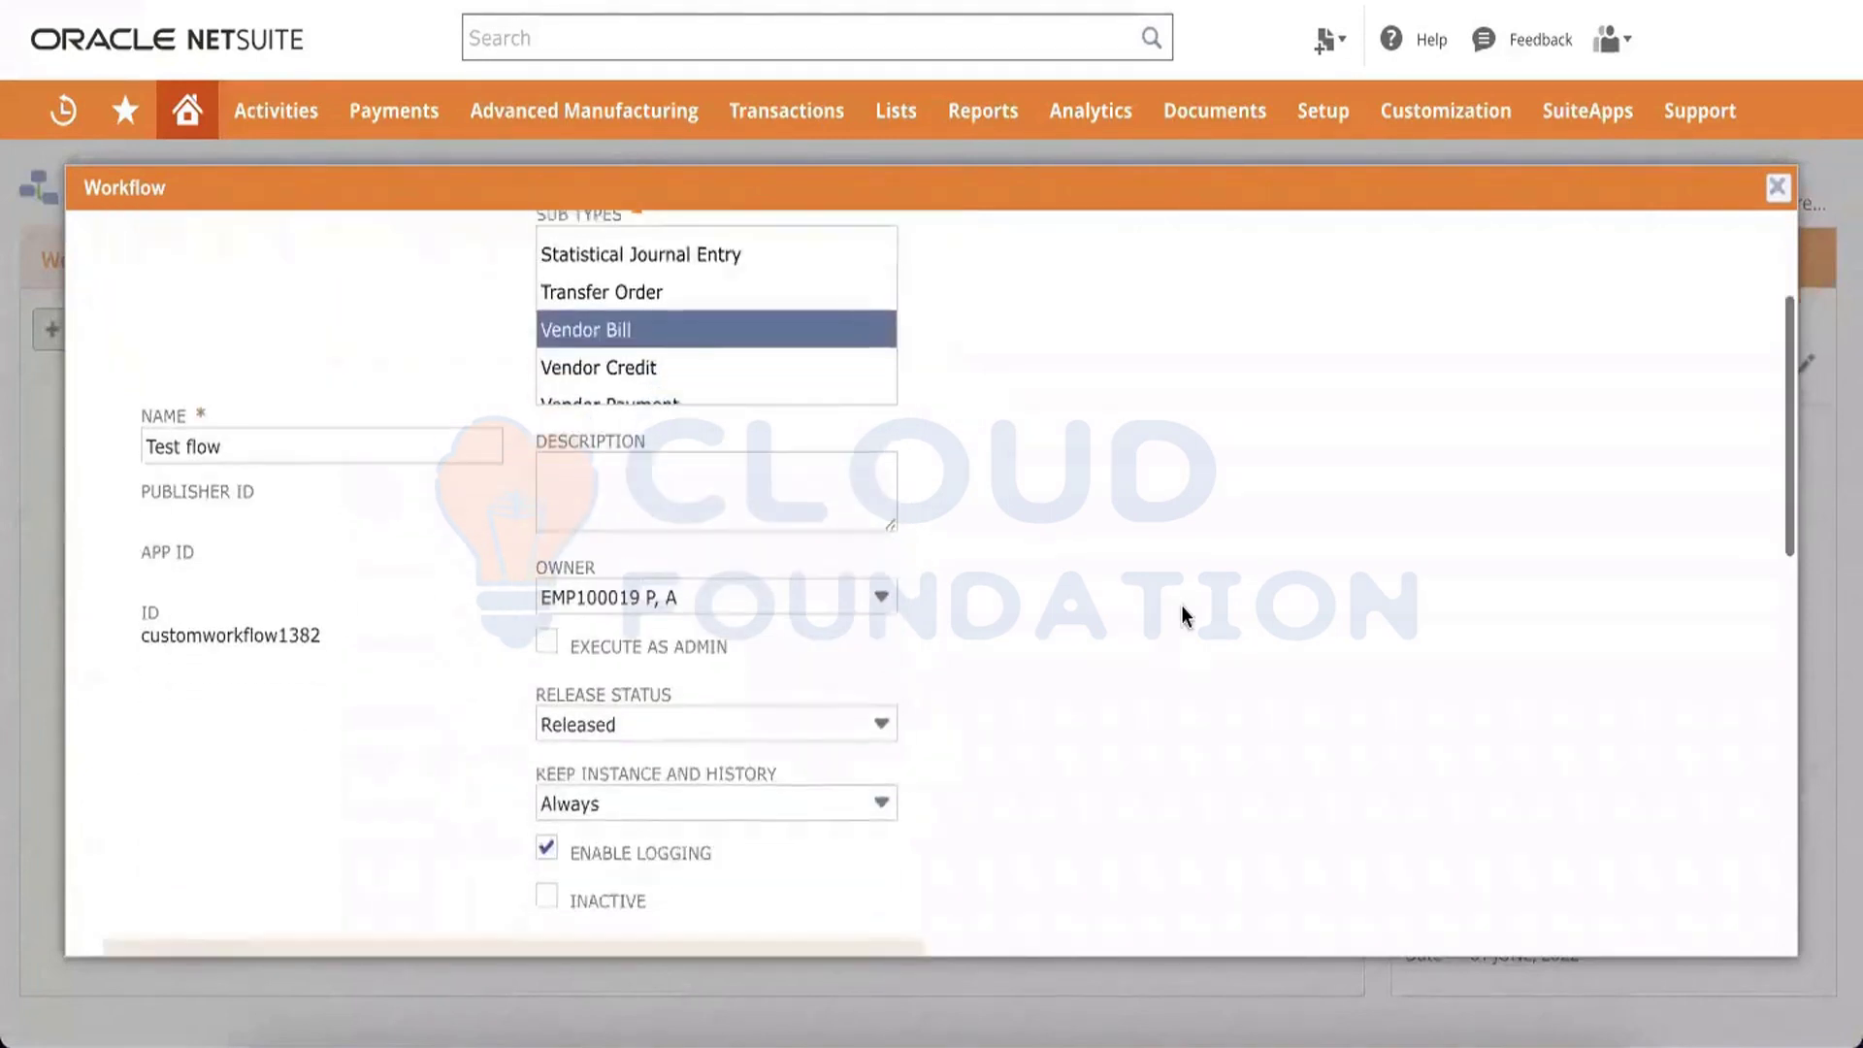
pyautogui.scroll(3, 1182, 611)
pyautogui.scroll(-9, 1182, 613)
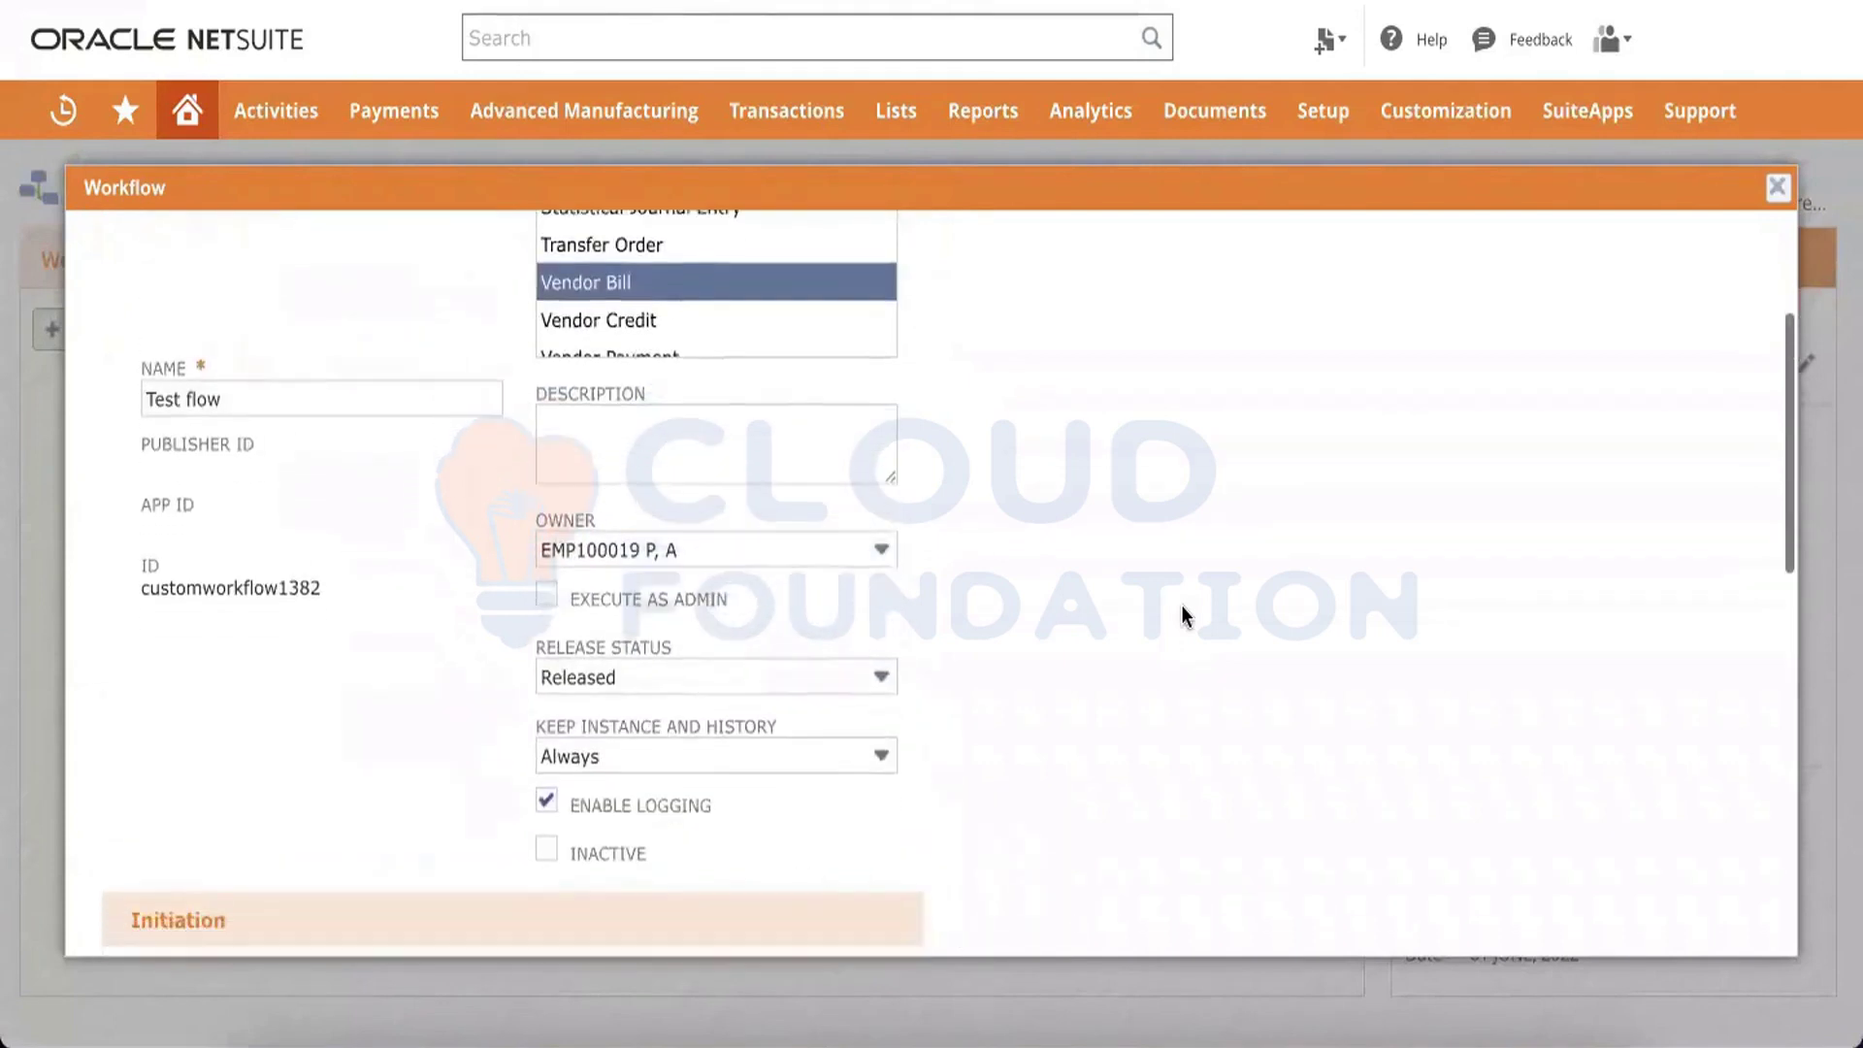
pyautogui.scroll(-2, 1182, 614)
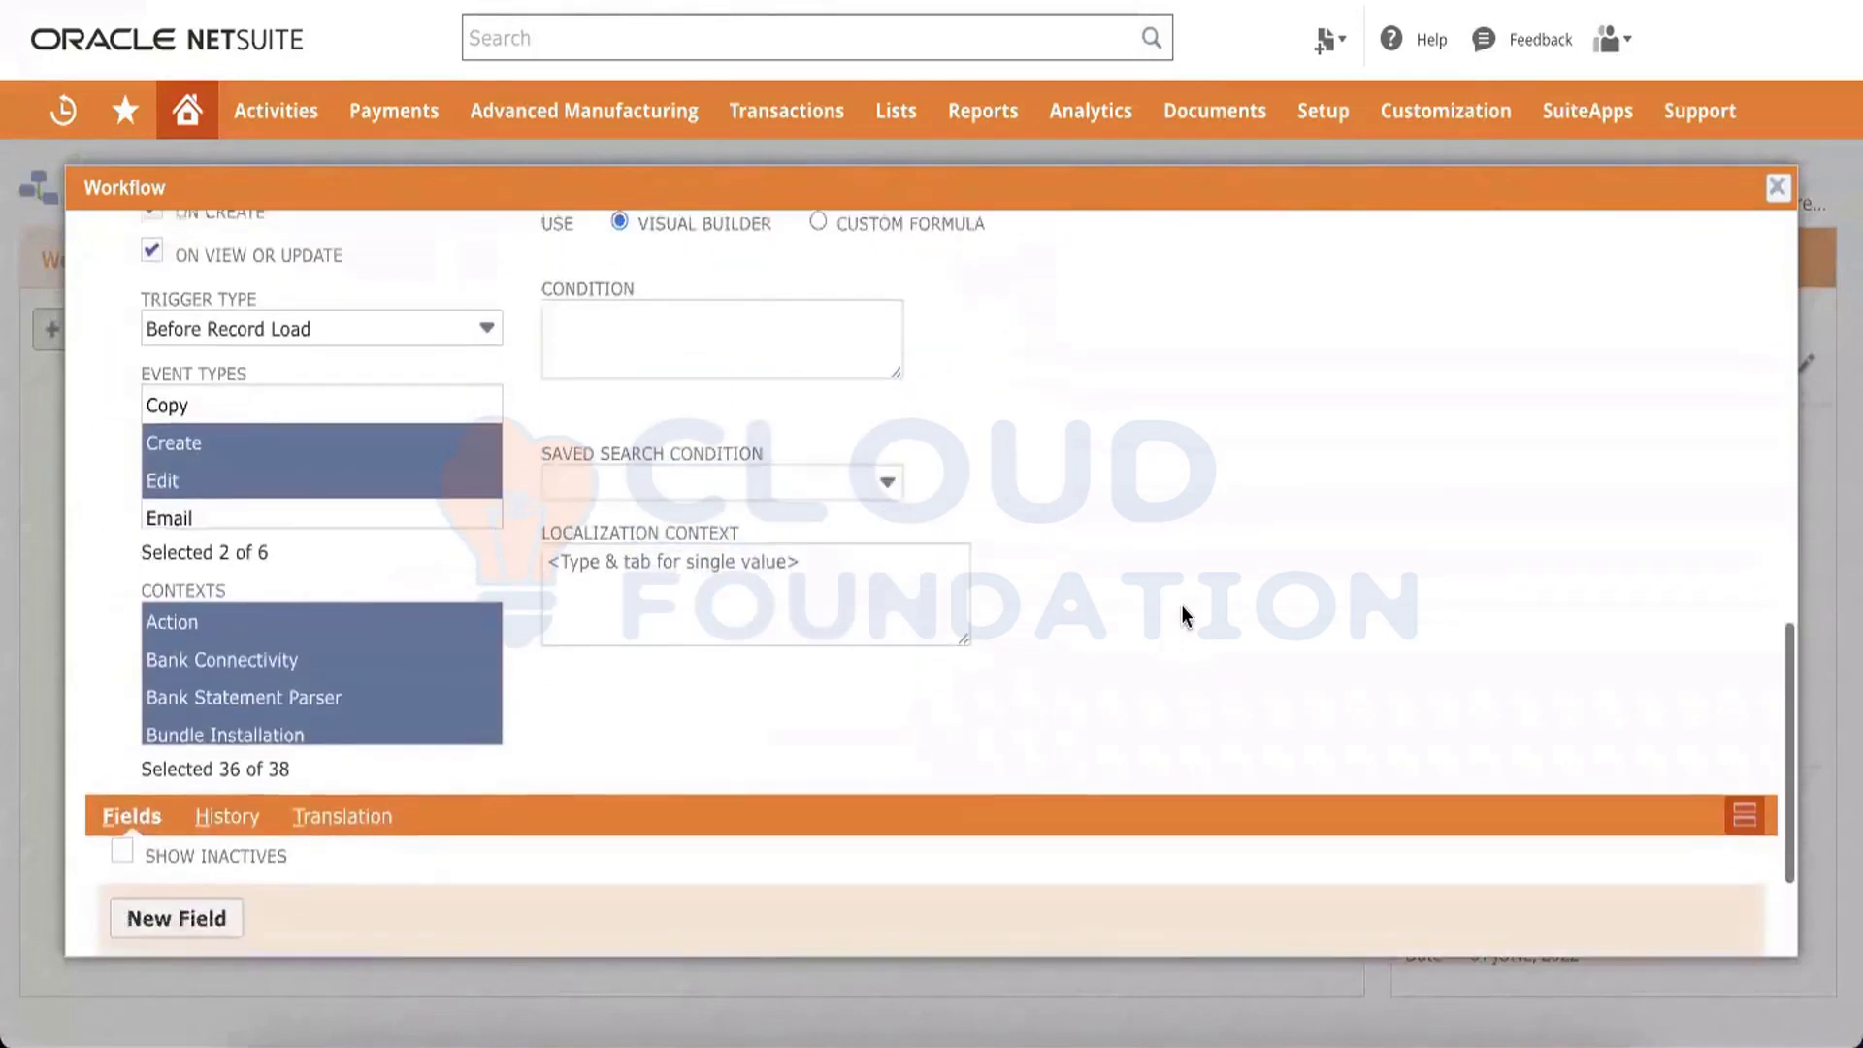
pyautogui.scroll(2, 1182, 613)
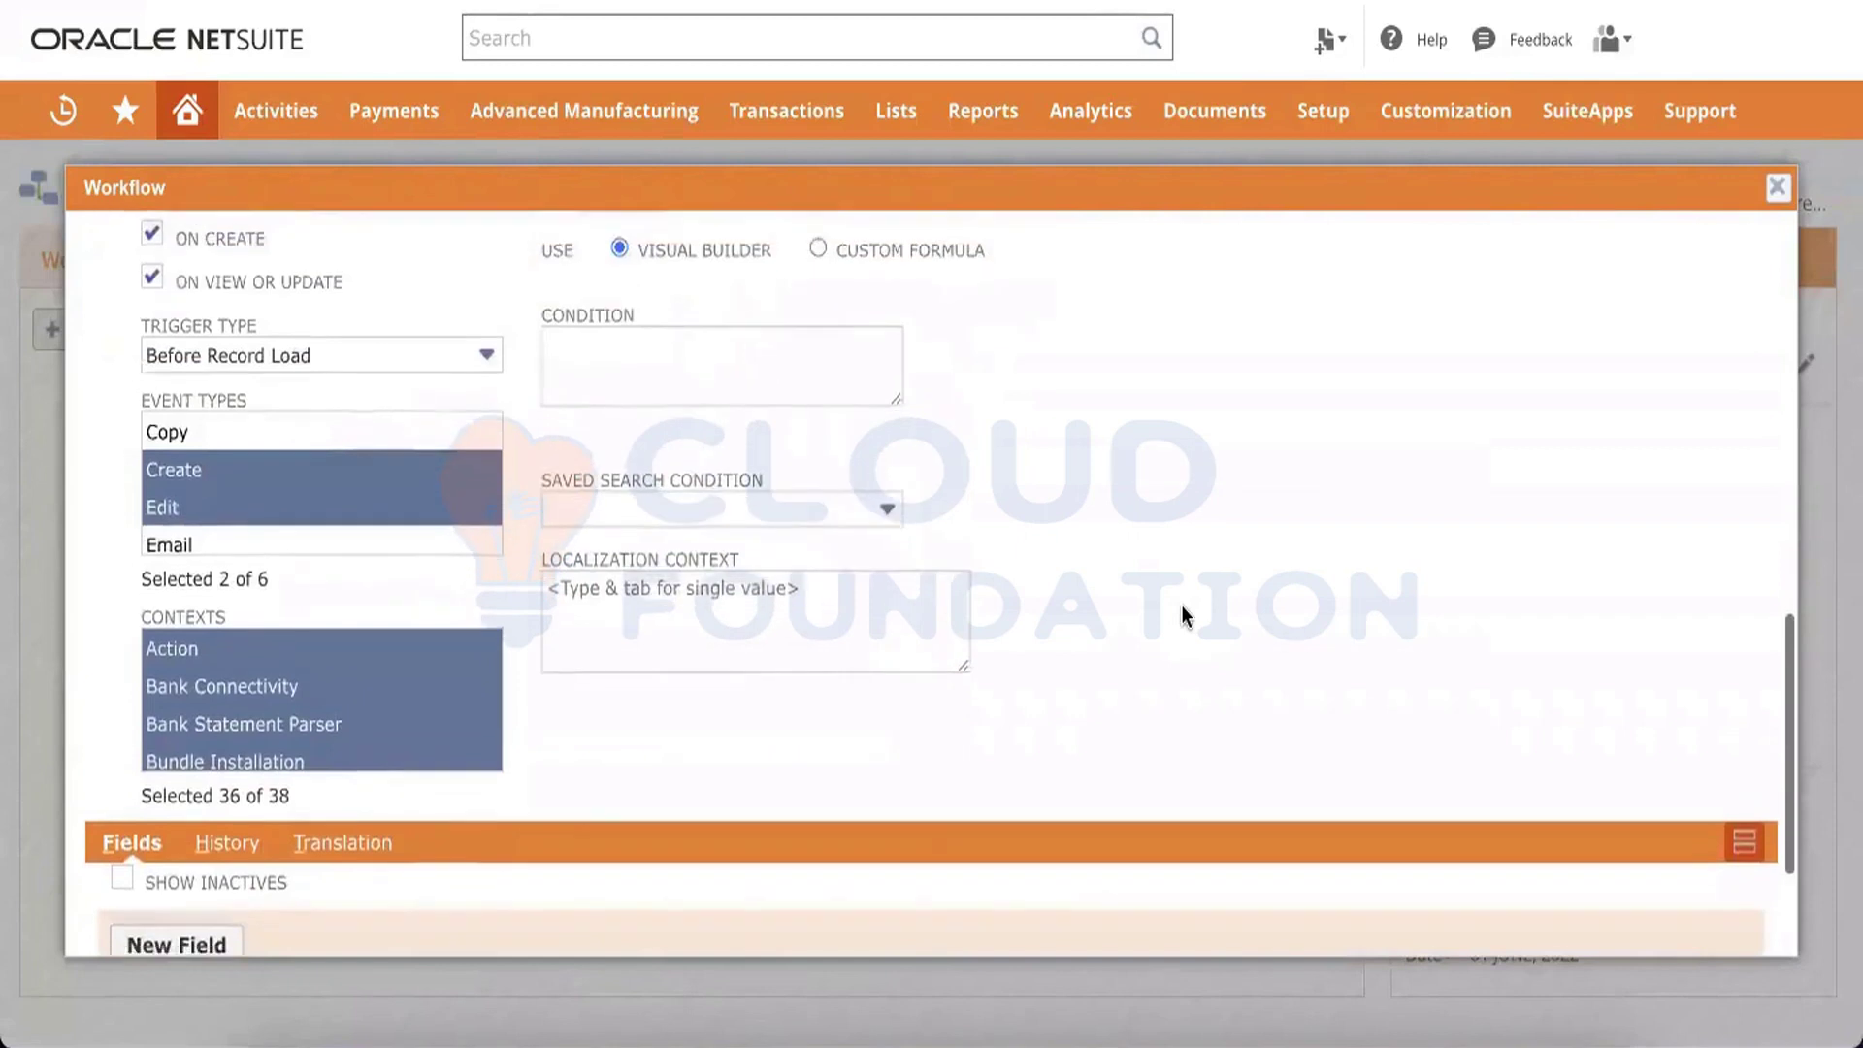
pyautogui.scroll(-3, 1181, 613)
pyautogui.click(139, 918)
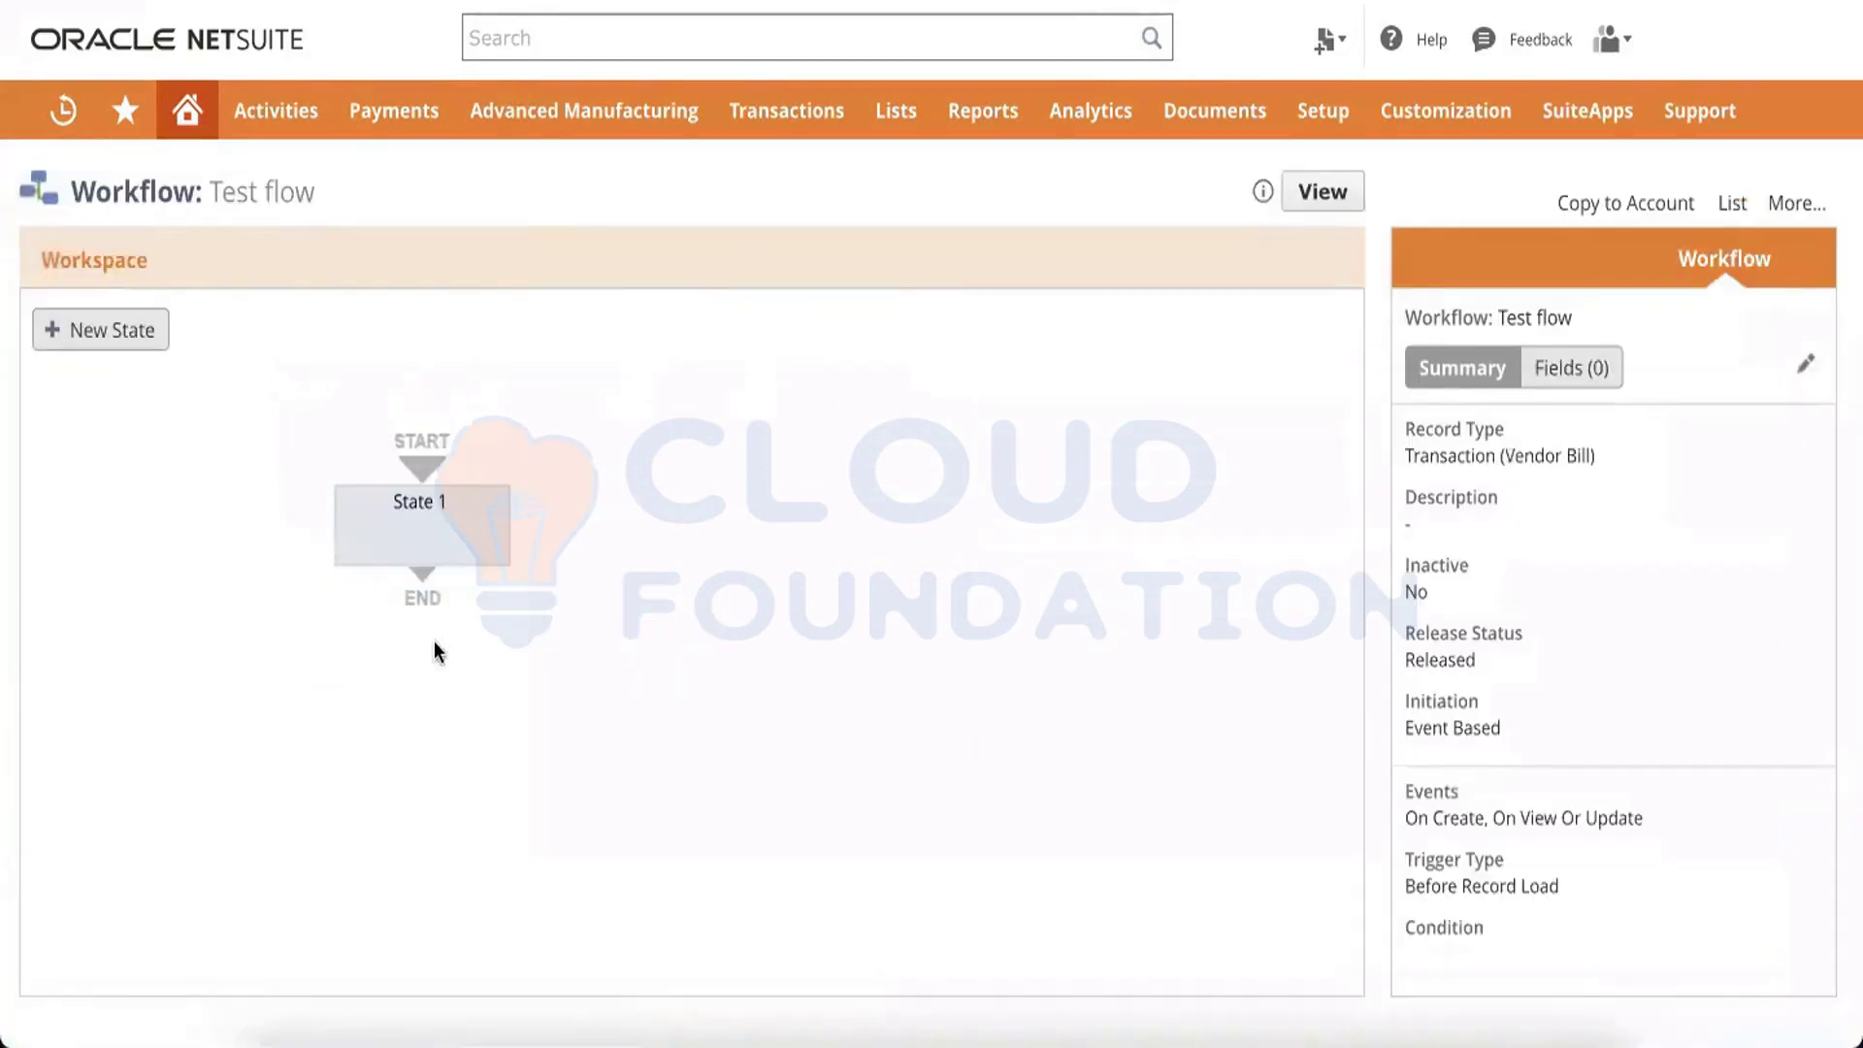
# Edit State 1's Set Field Mandatory action to mark the Memo field as mandatory, and save the action
pyautogui.click(417, 516)
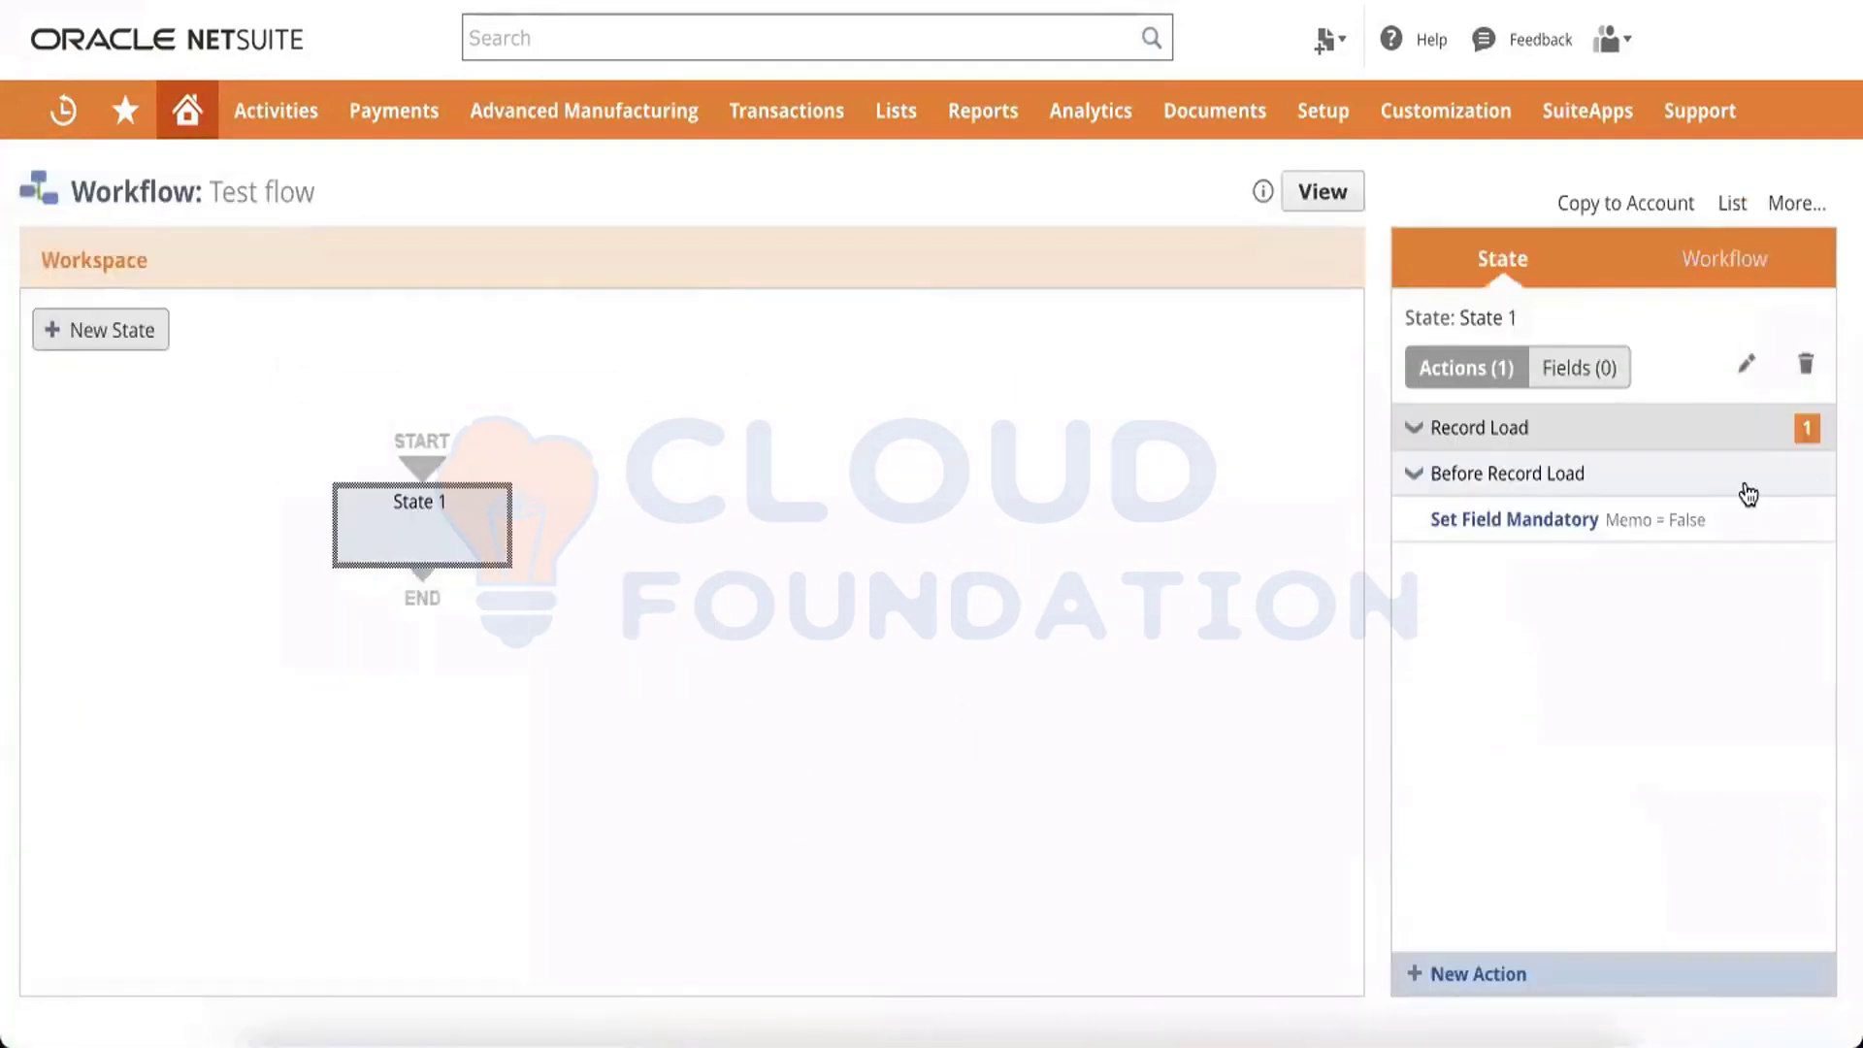
pyautogui.click(1765, 525)
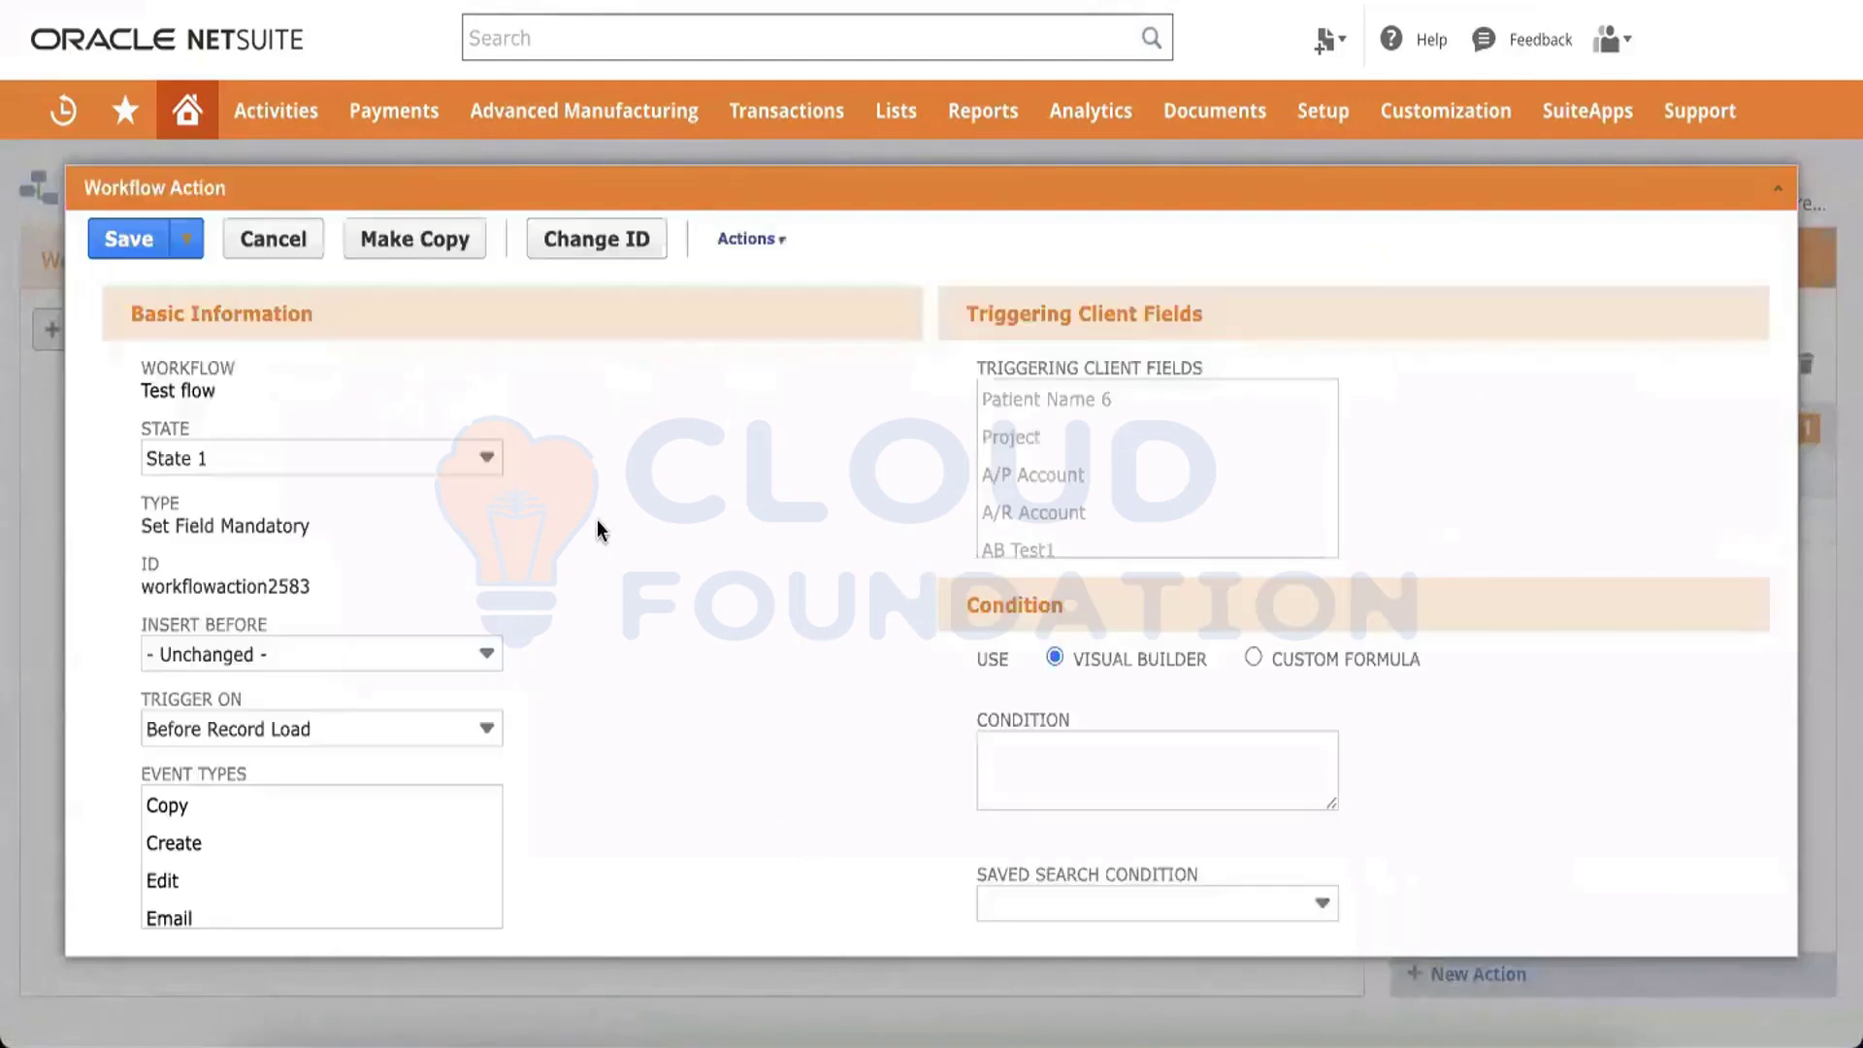
pyautogui.scroll(-6, 595, 528)
pyautogui.click(943, 788)
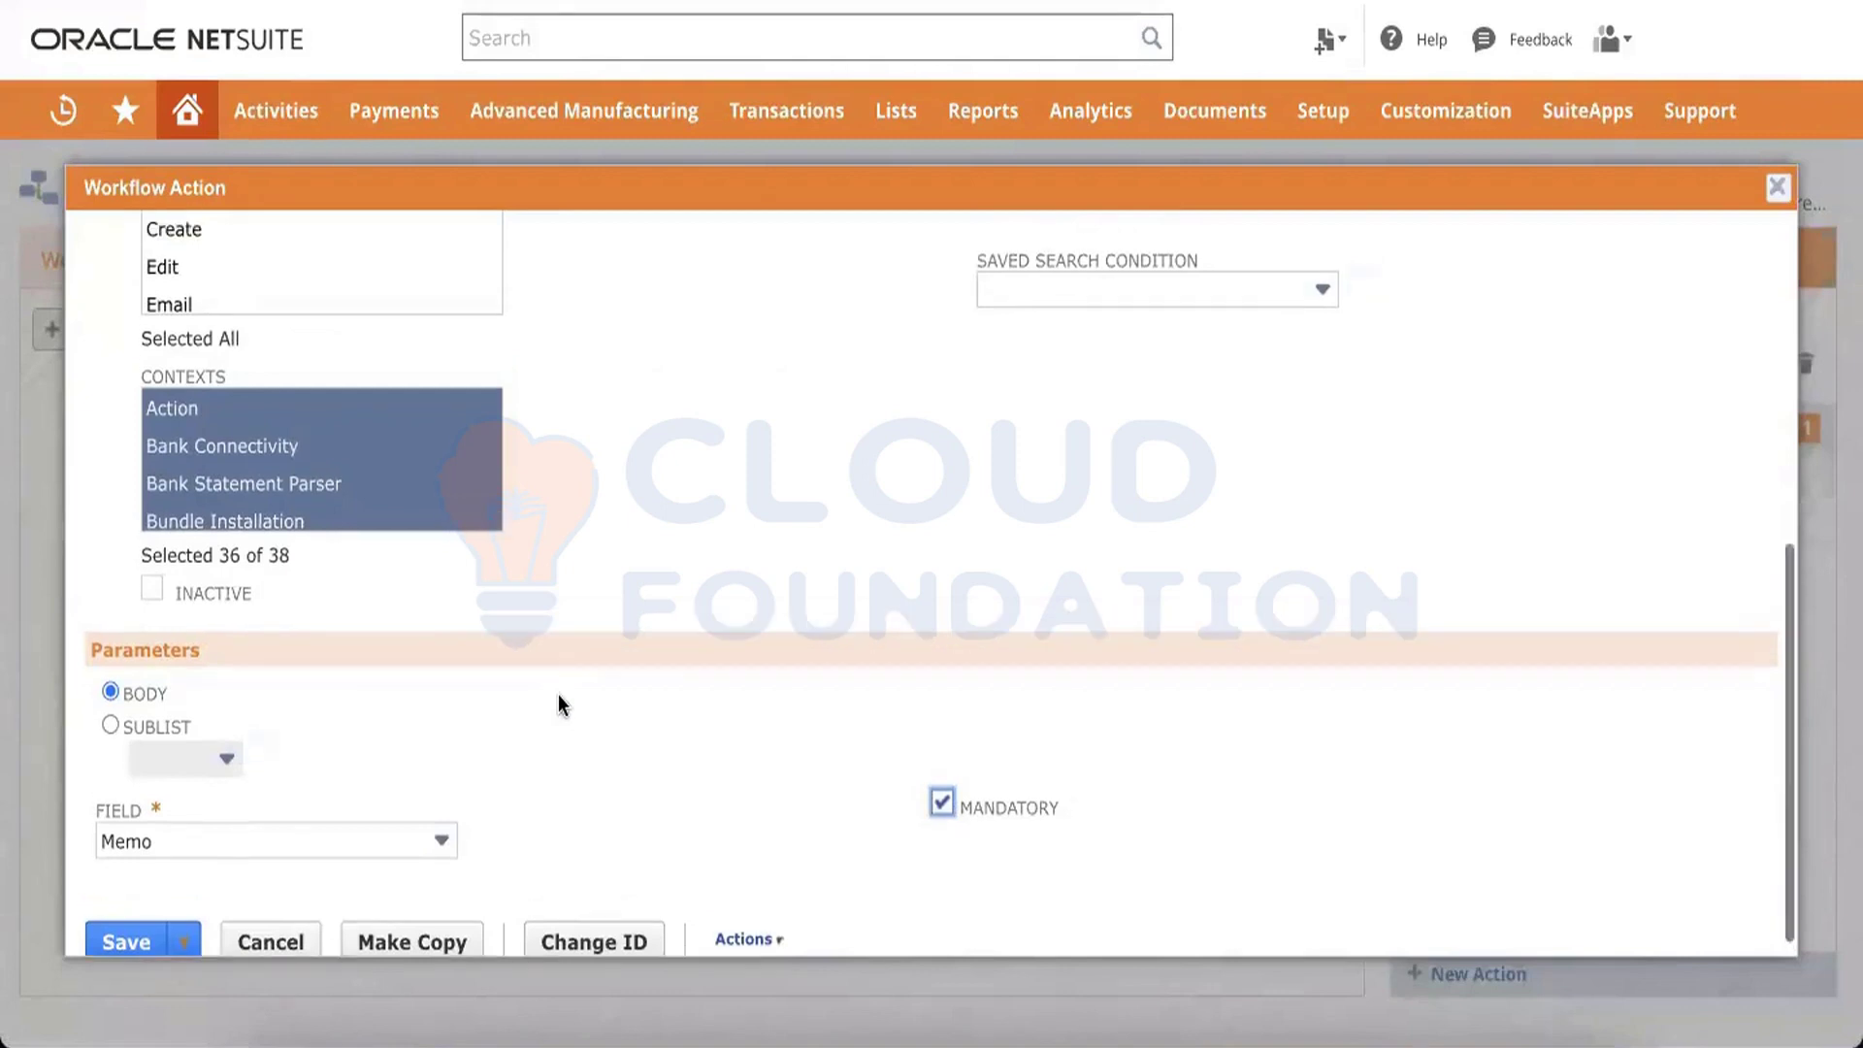
pyautogui.scroll(6, 559, 704)
pyautogui.scroll(-6, 559, 705)
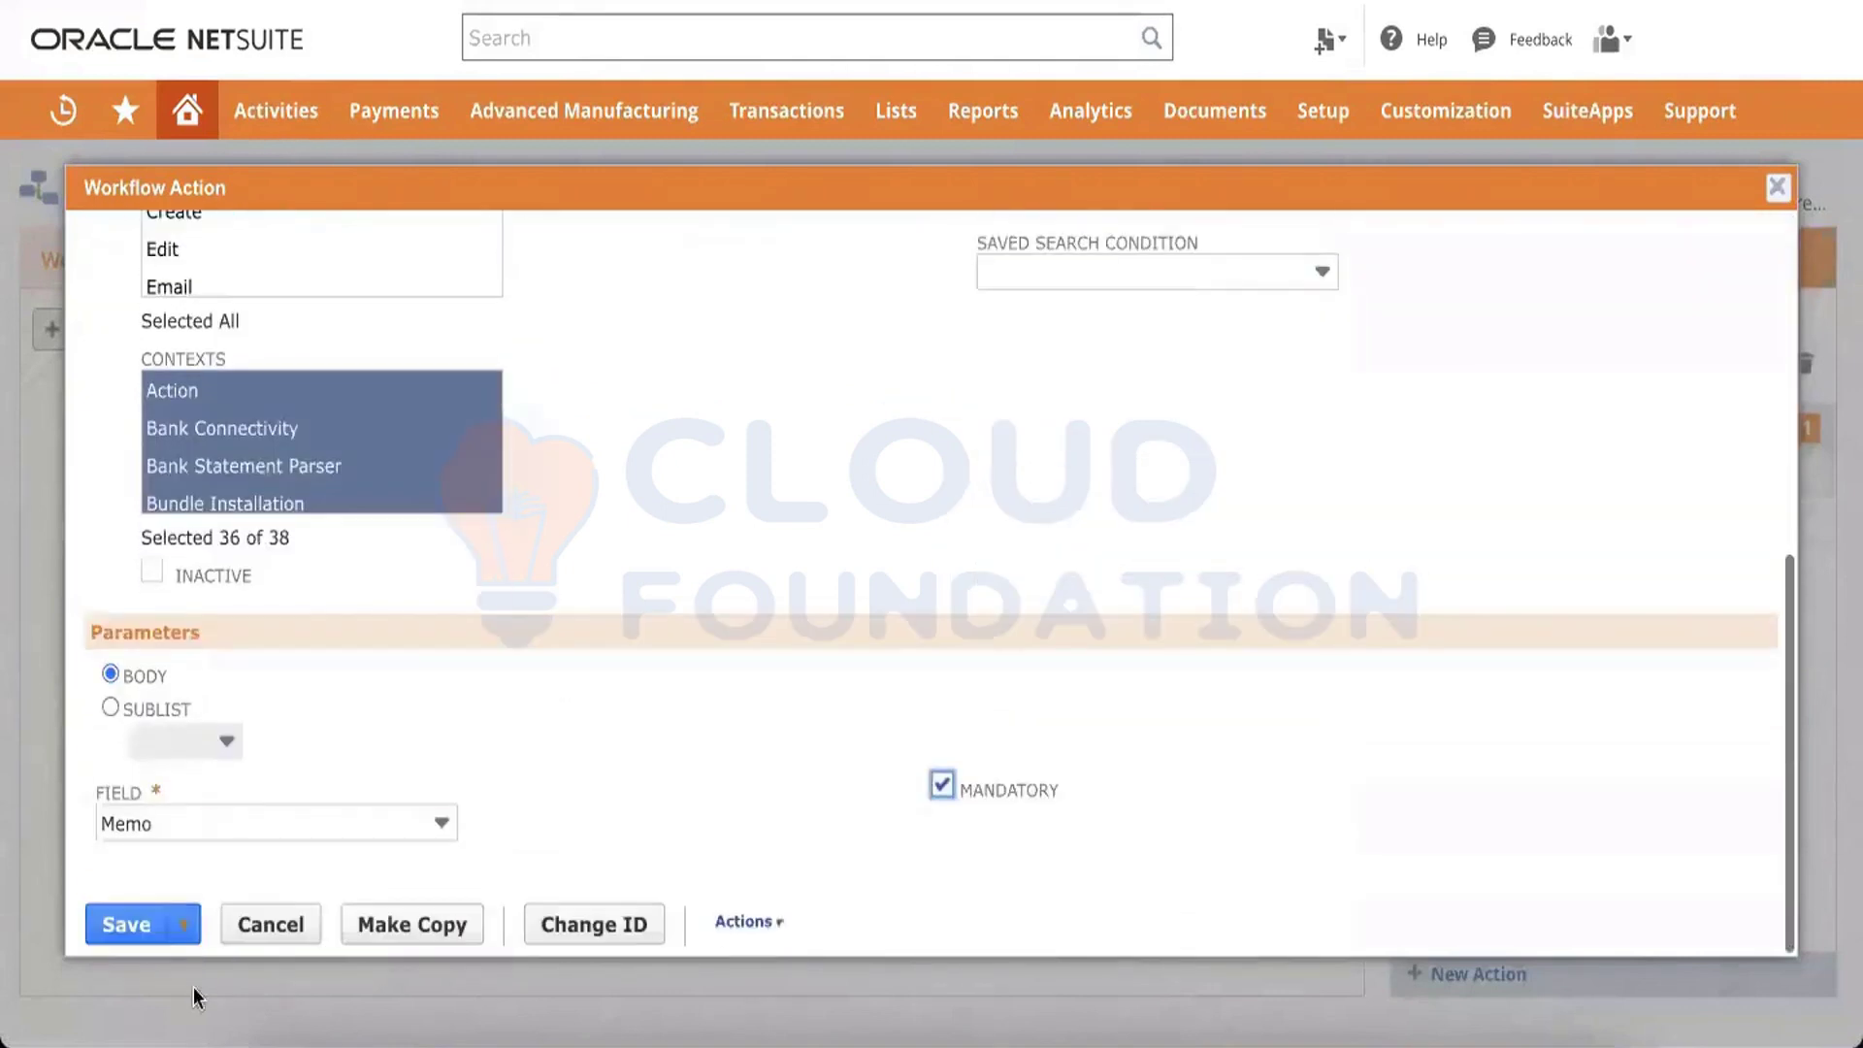
pyautogui.click(105, 926)
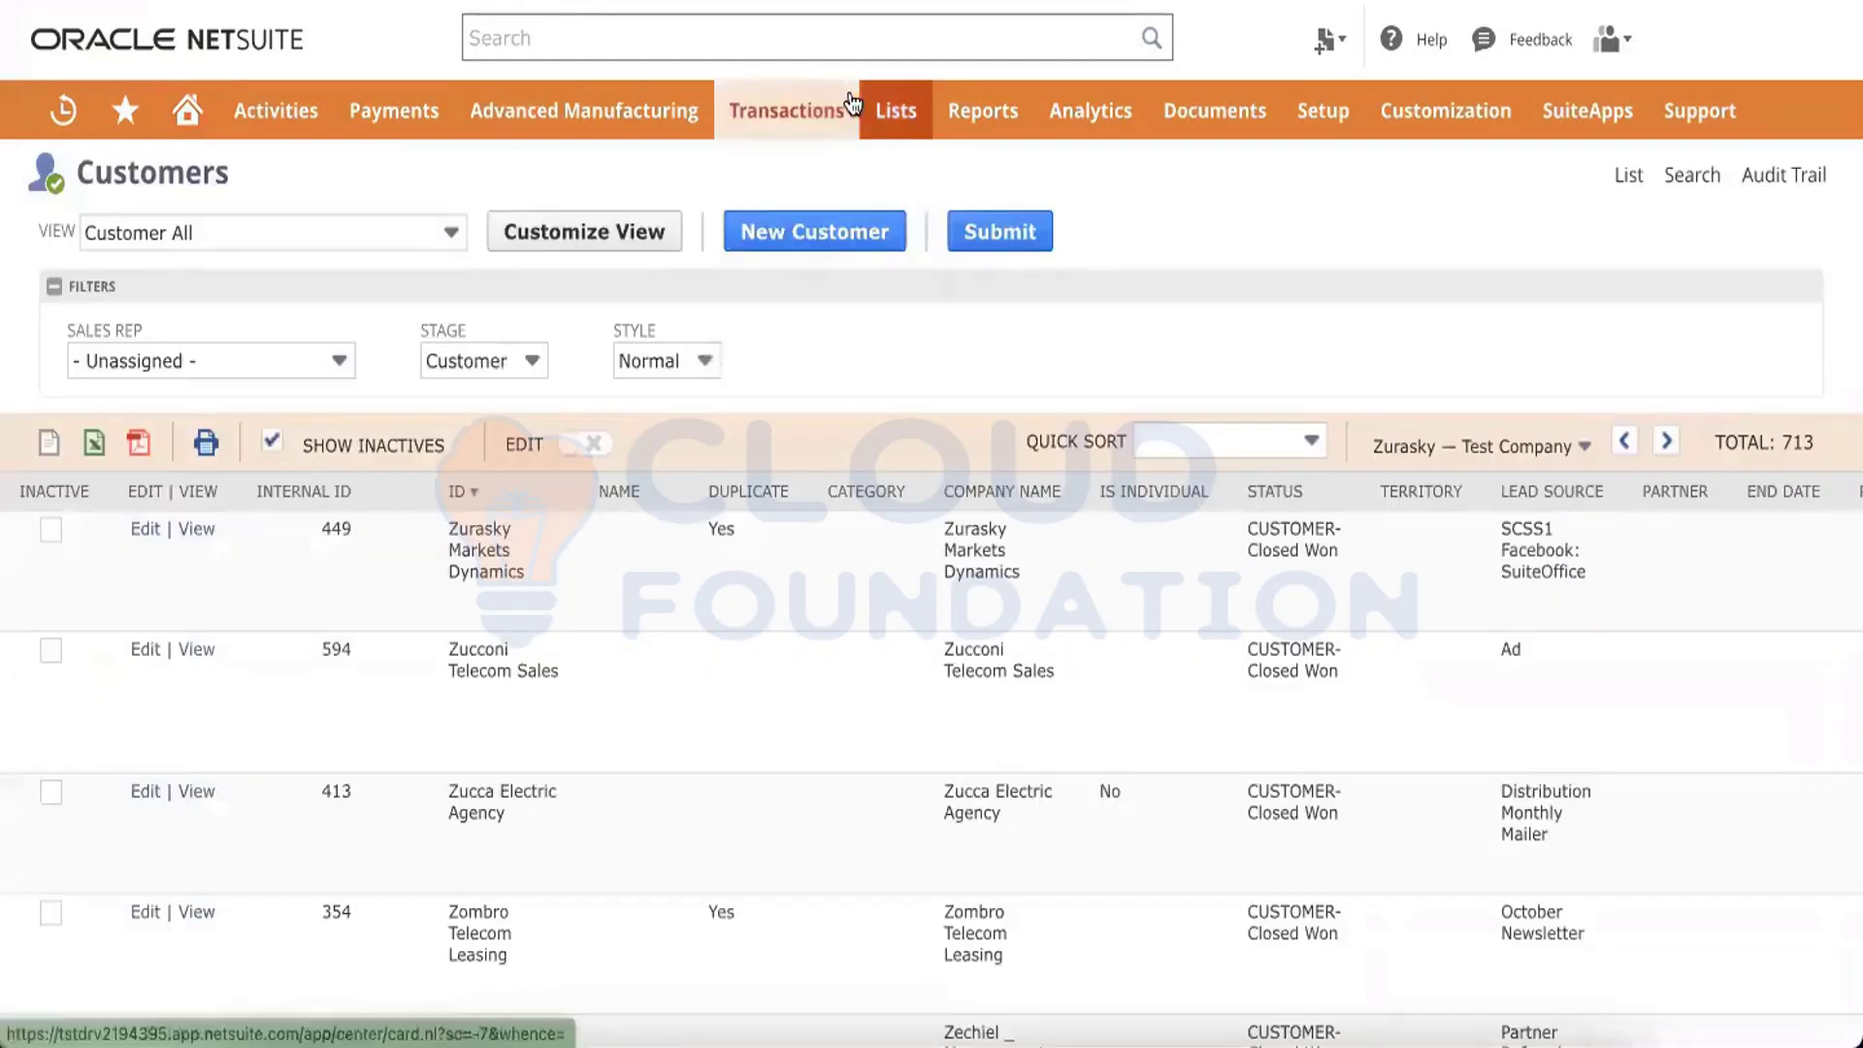
# Open a new vendor bill to check its Memo field, then go back to the workflow summary
pyautogui.moveTo(848, 109)
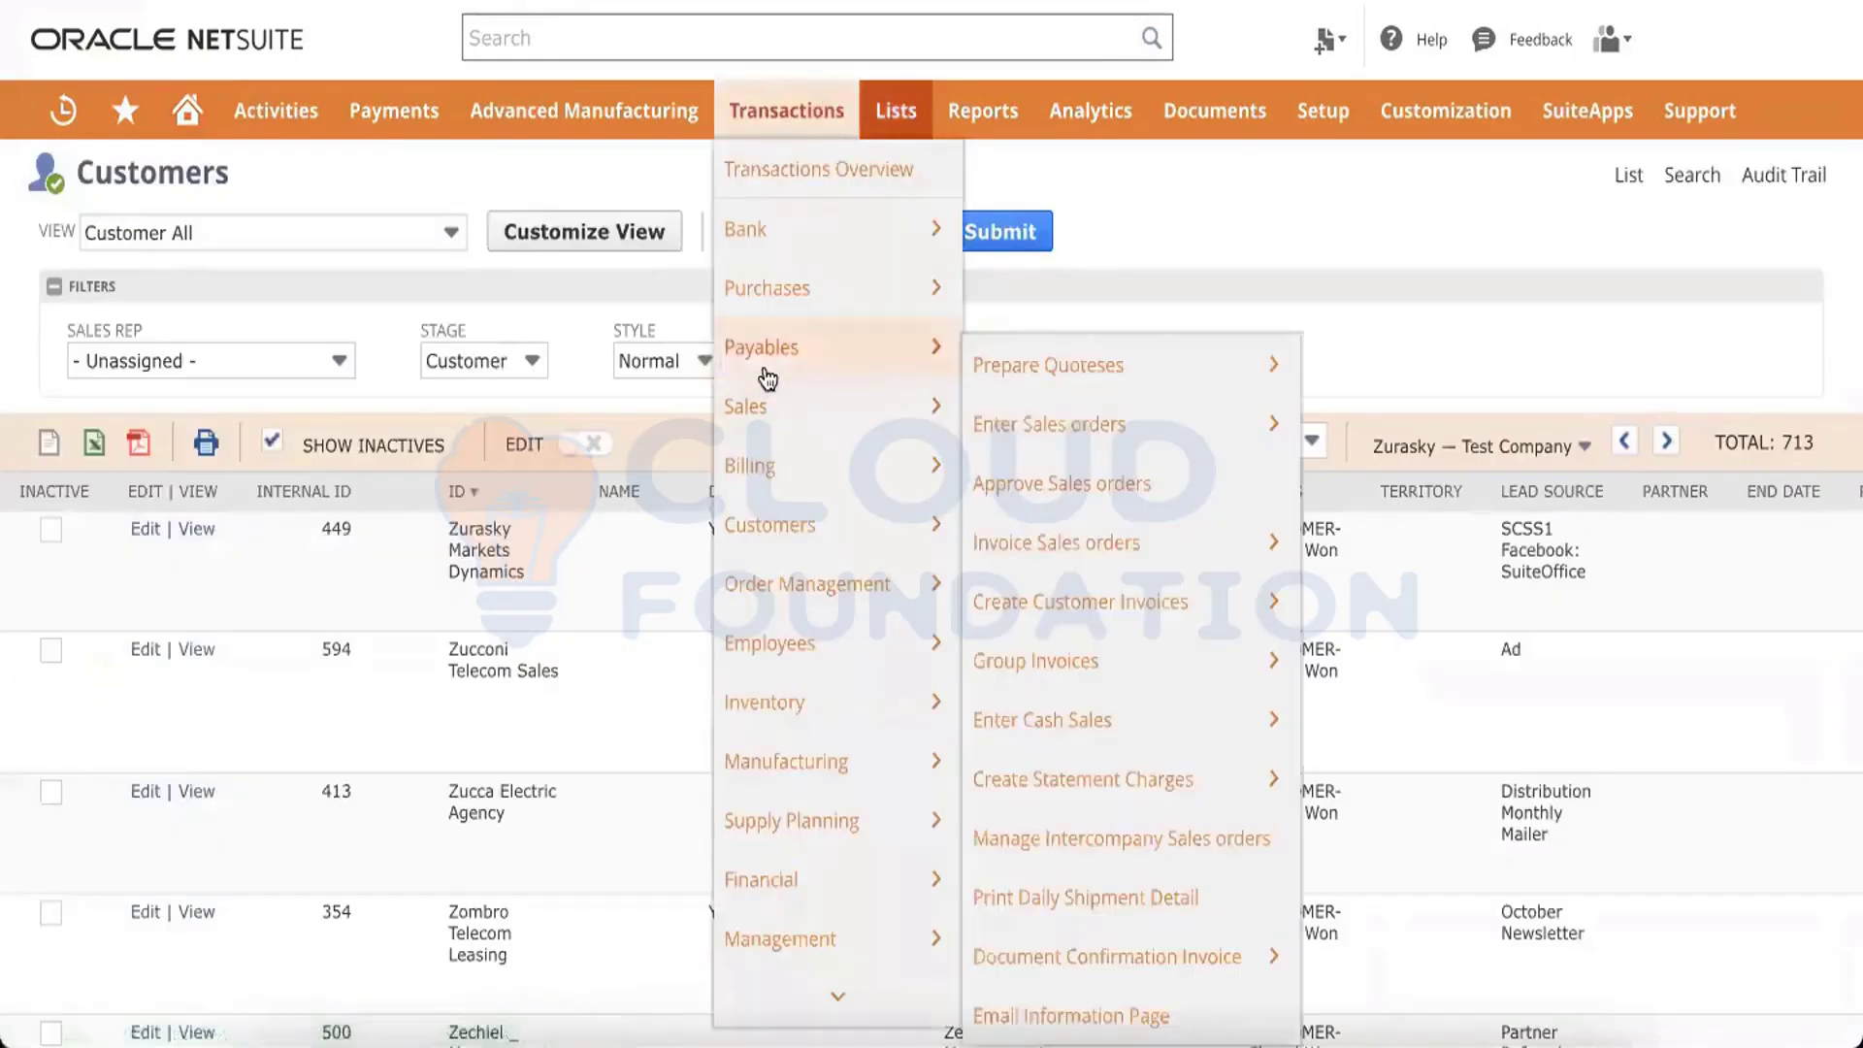
pyautogui.moveTo(786, 351)
pyautogui.moveTo(1099, 412)
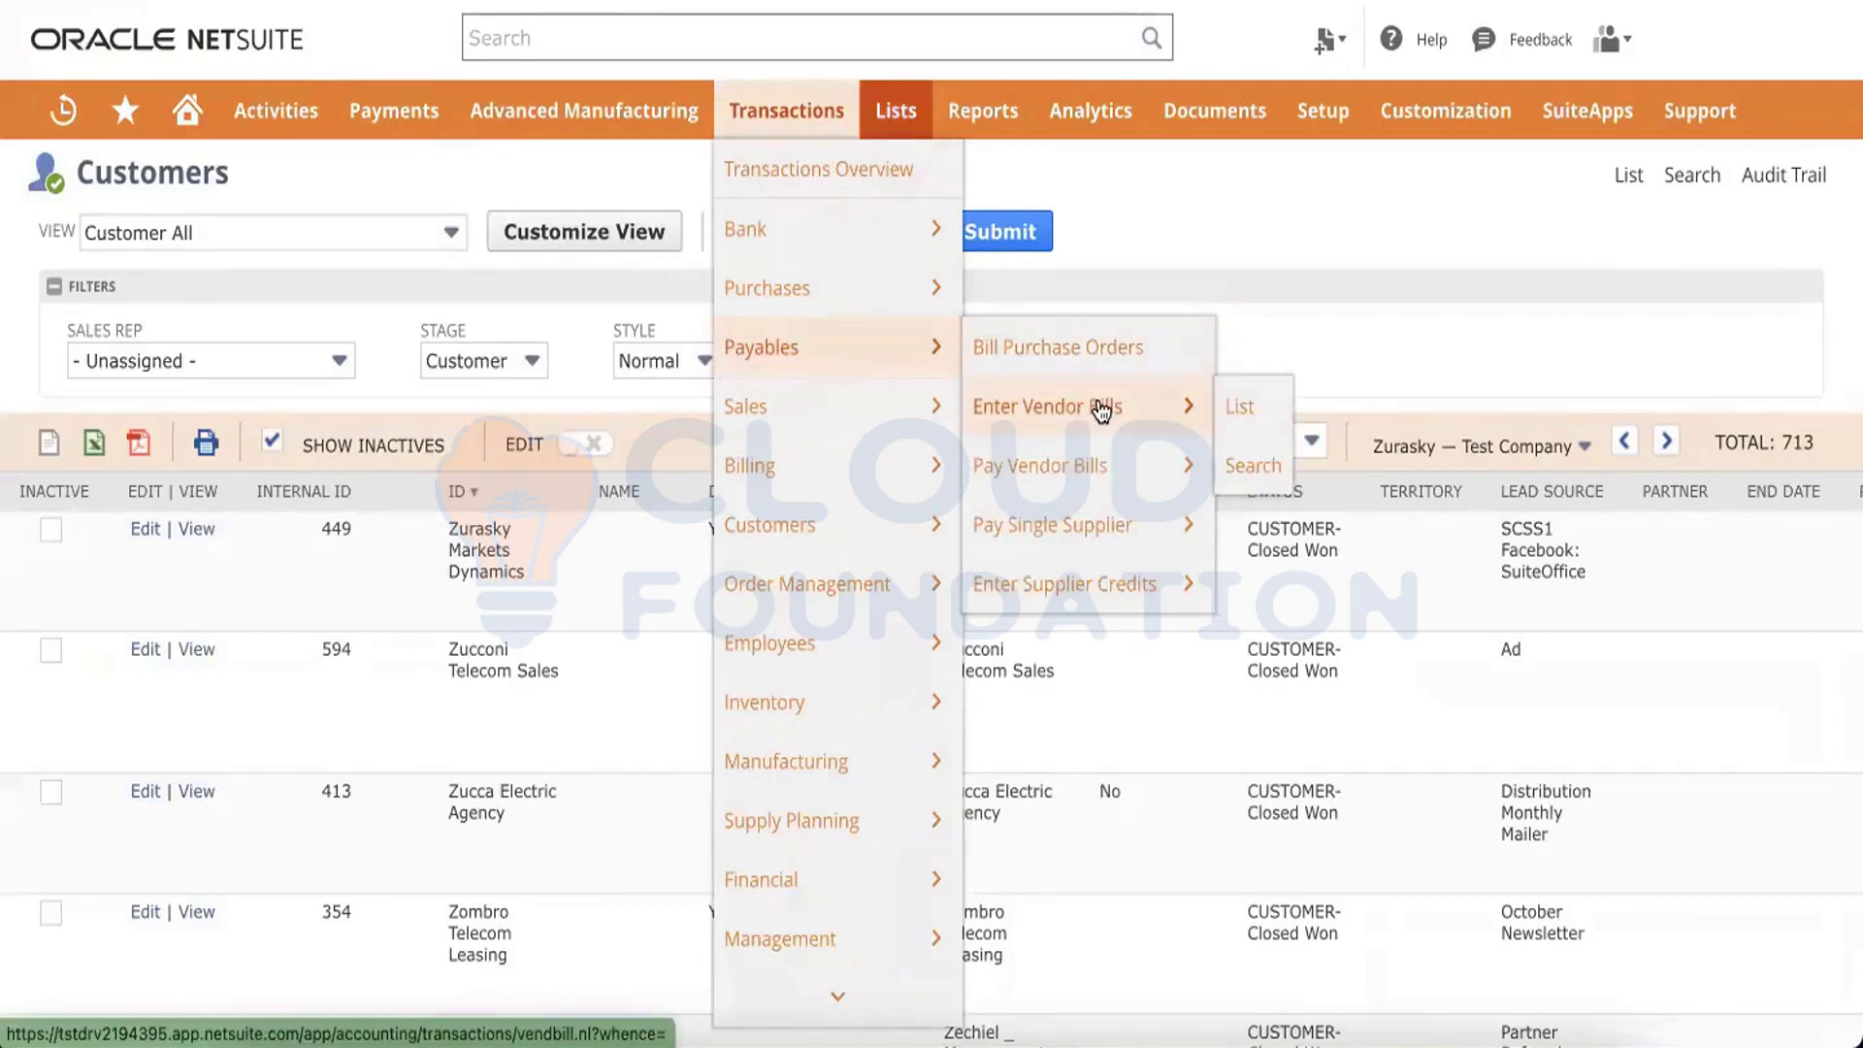
pyautogui.click(1101, 410)
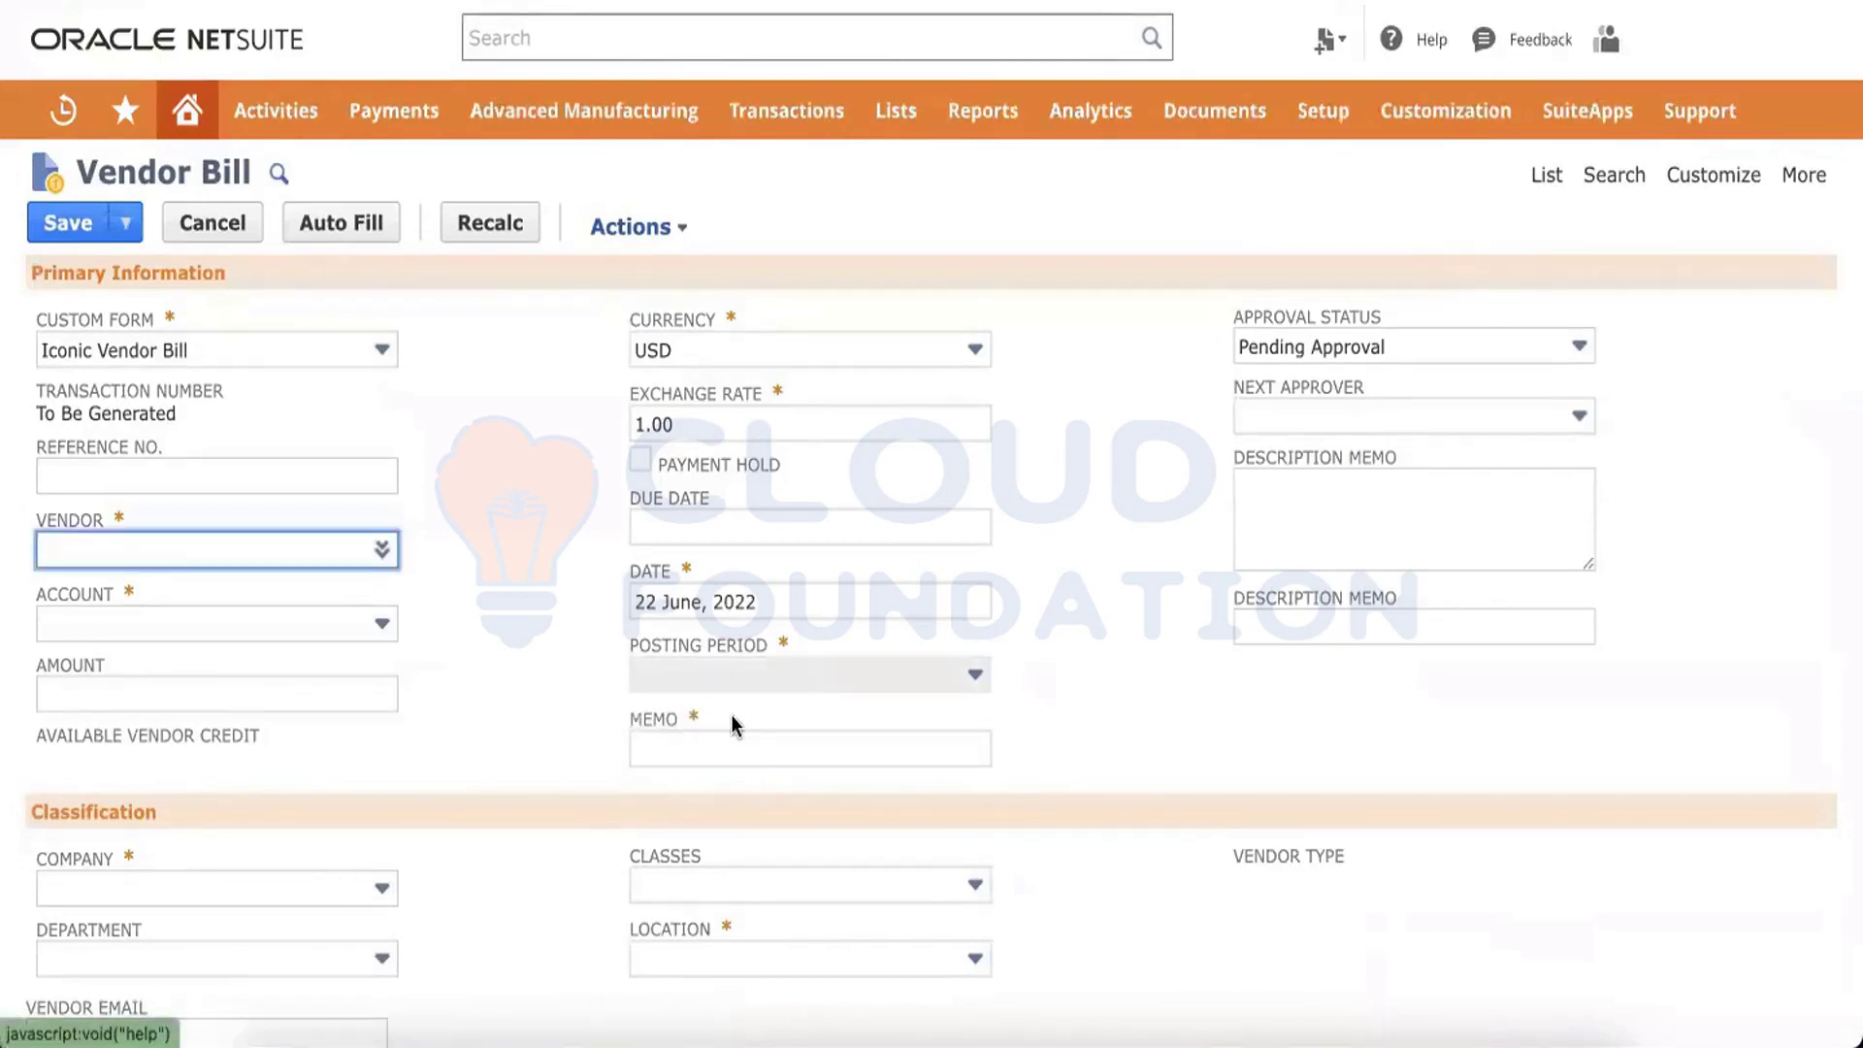
pyautogui.moveTo(731, 711); pyautogui.dragTo(575, 700)
pyautogui.click(563, 699)
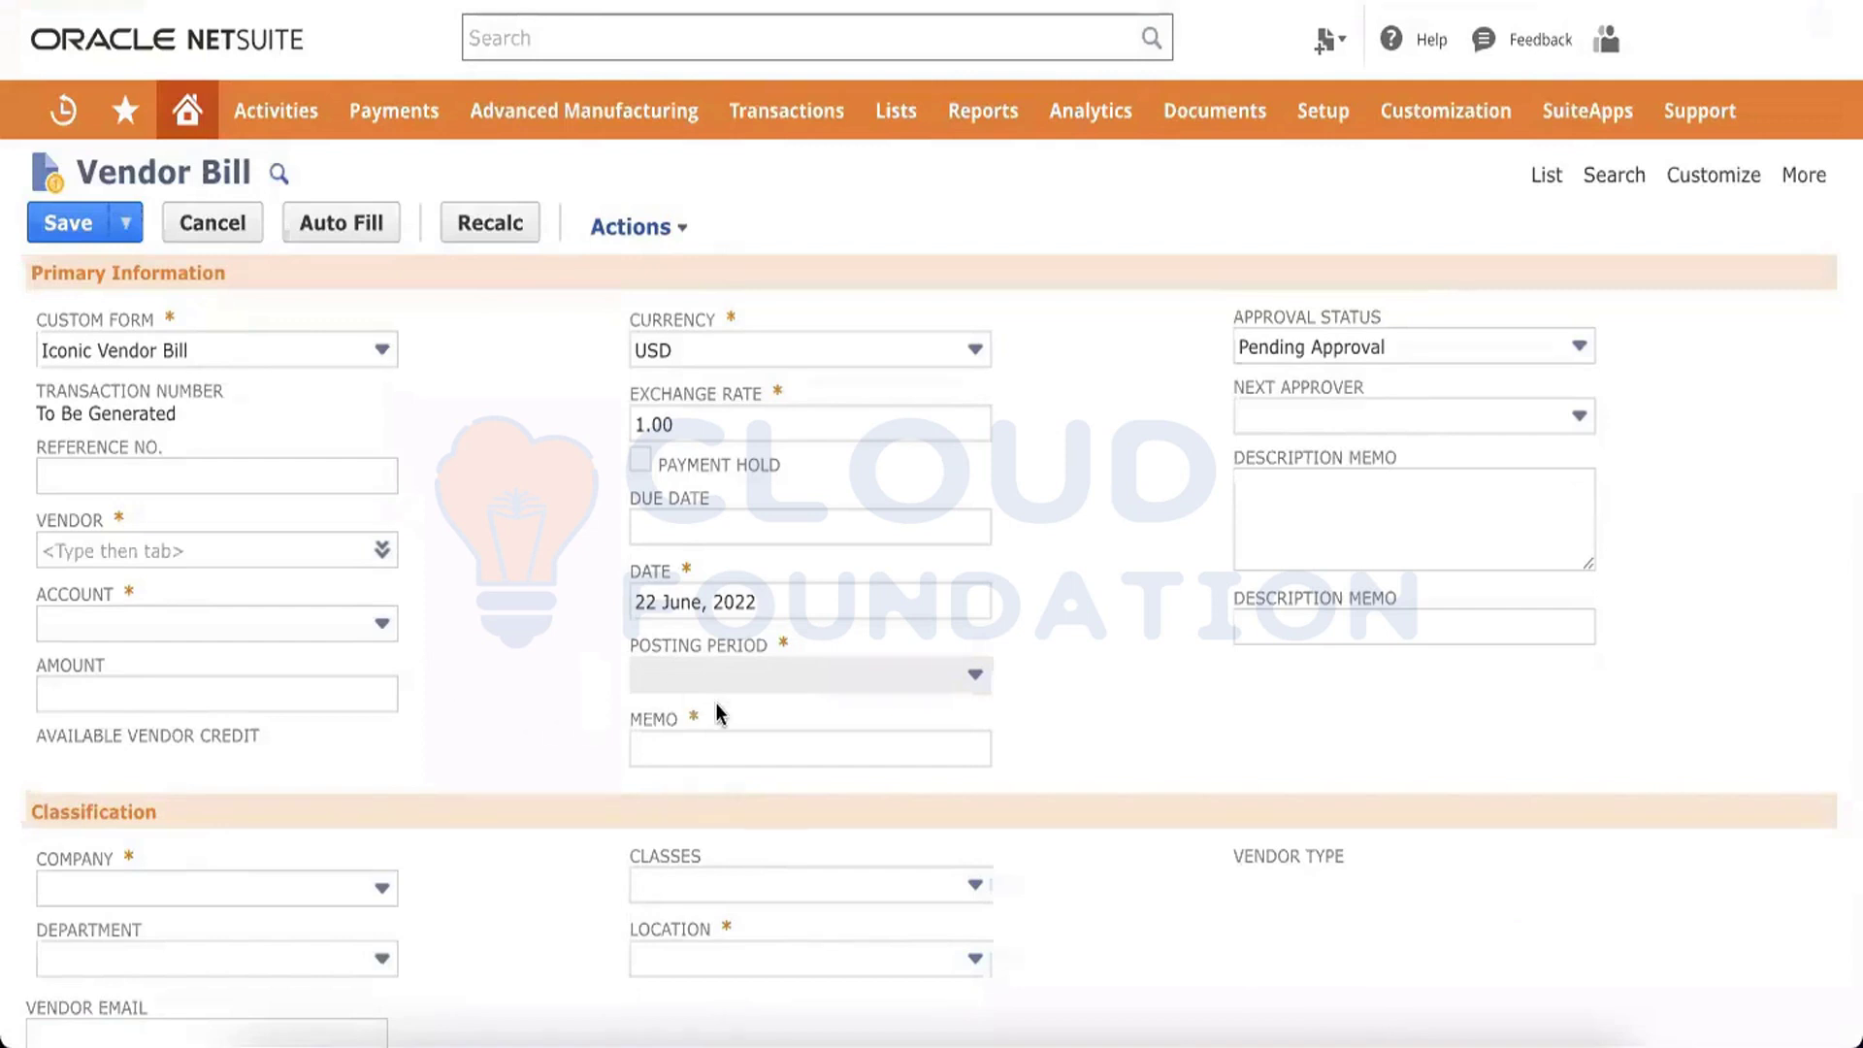
pyautogui.moveTo(722, 711); pyautogui.dragTo(626, 723)
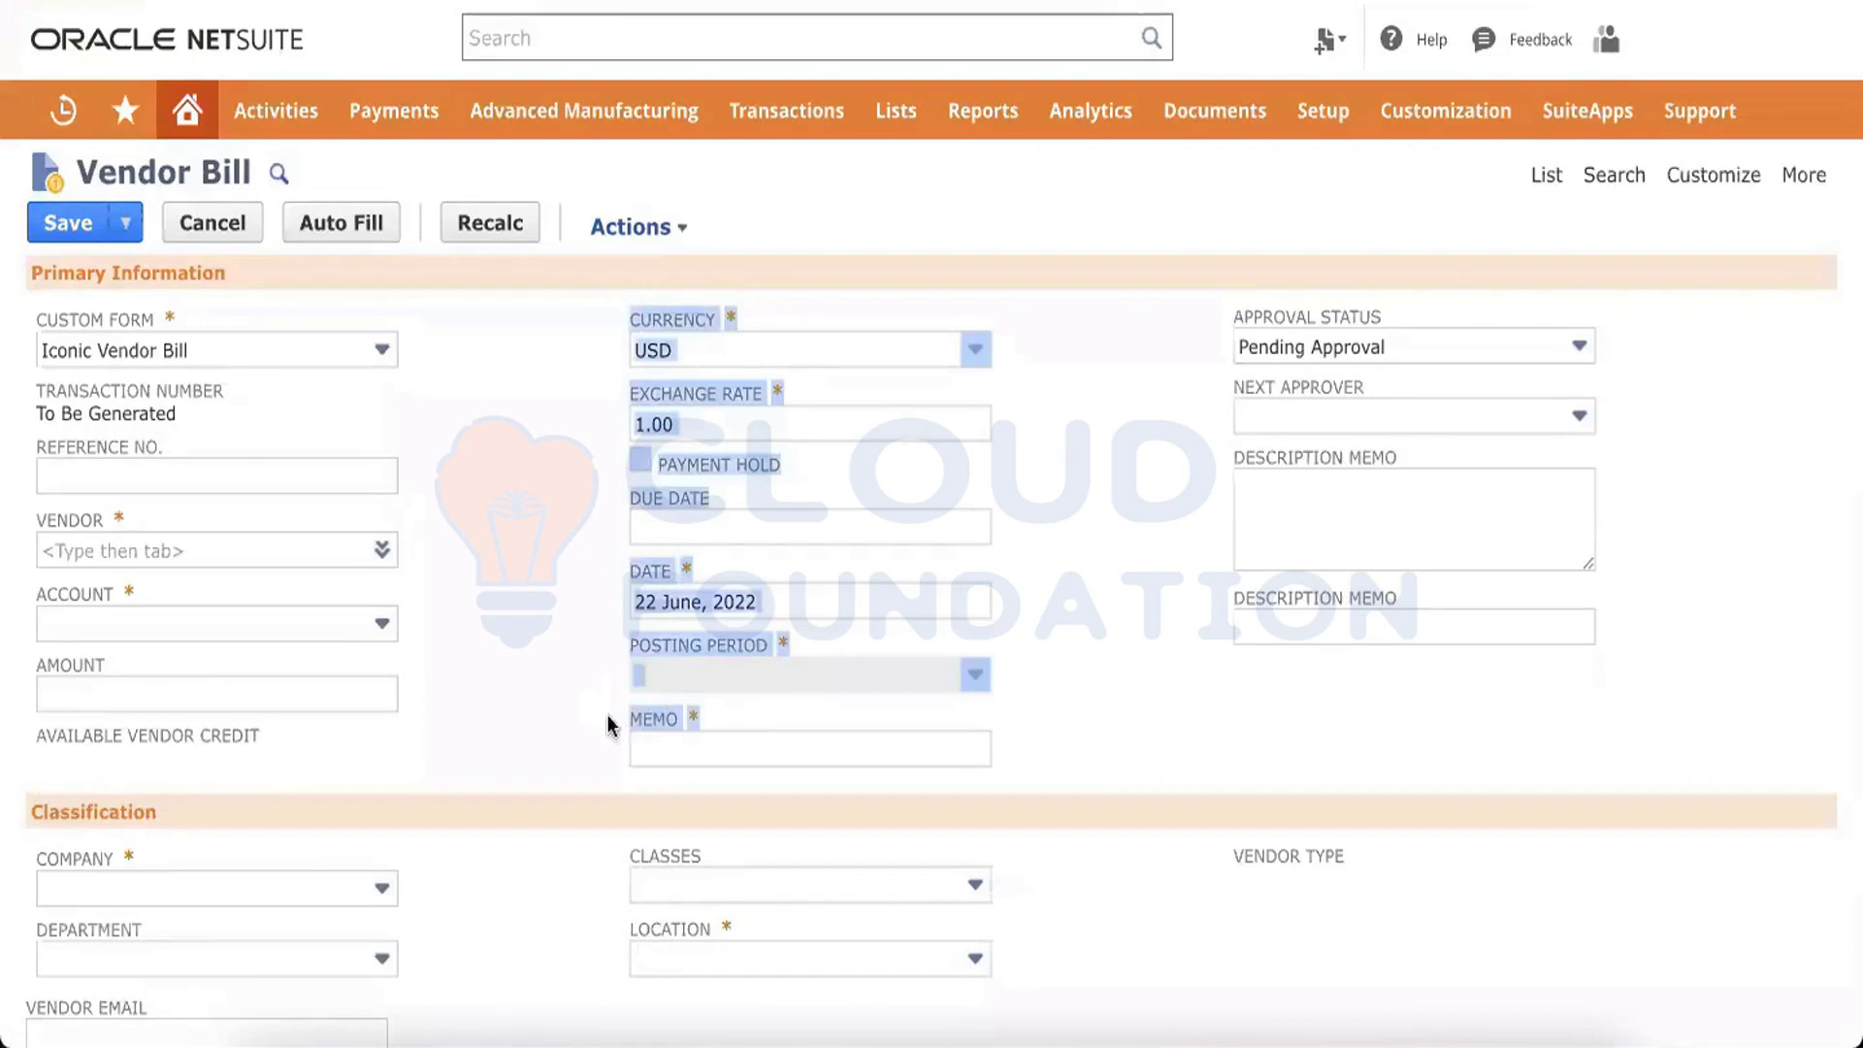
pyautogui.click(1058, 414)
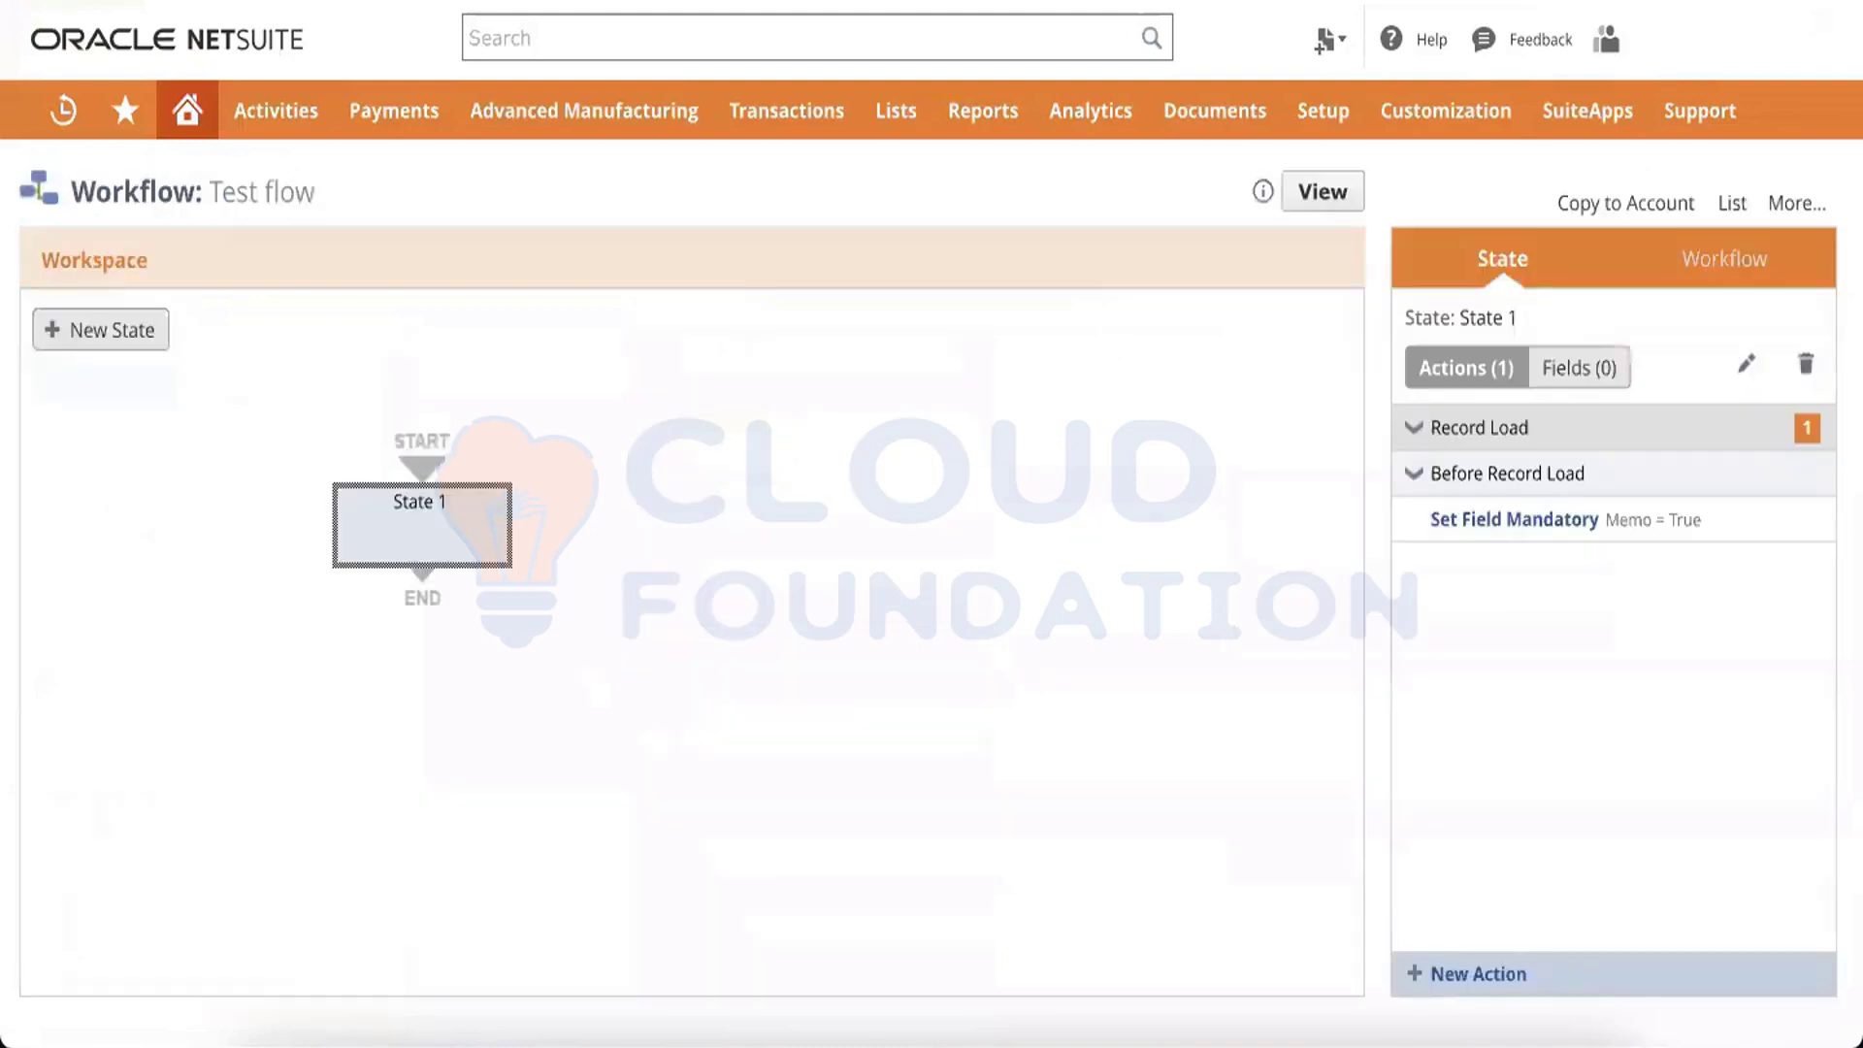
pyautogui.click(922, 556)
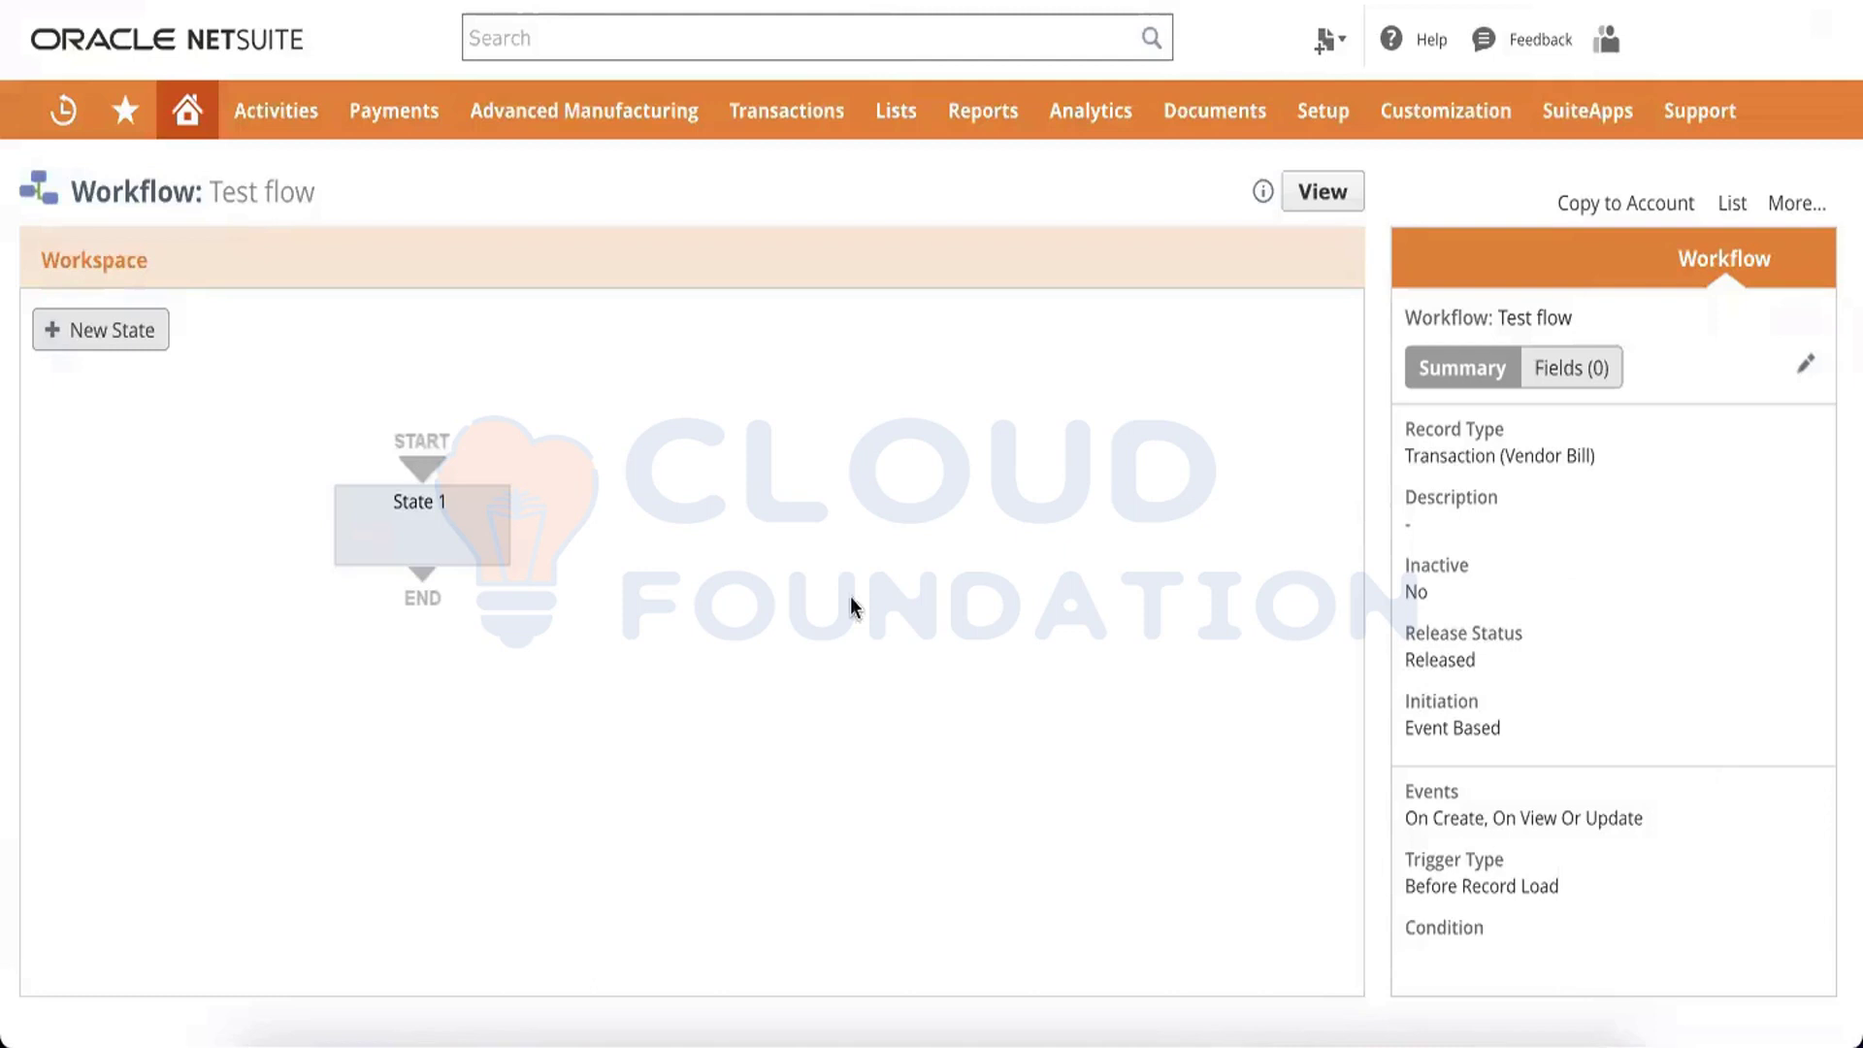
pyautogui.moveTo(408, 594)
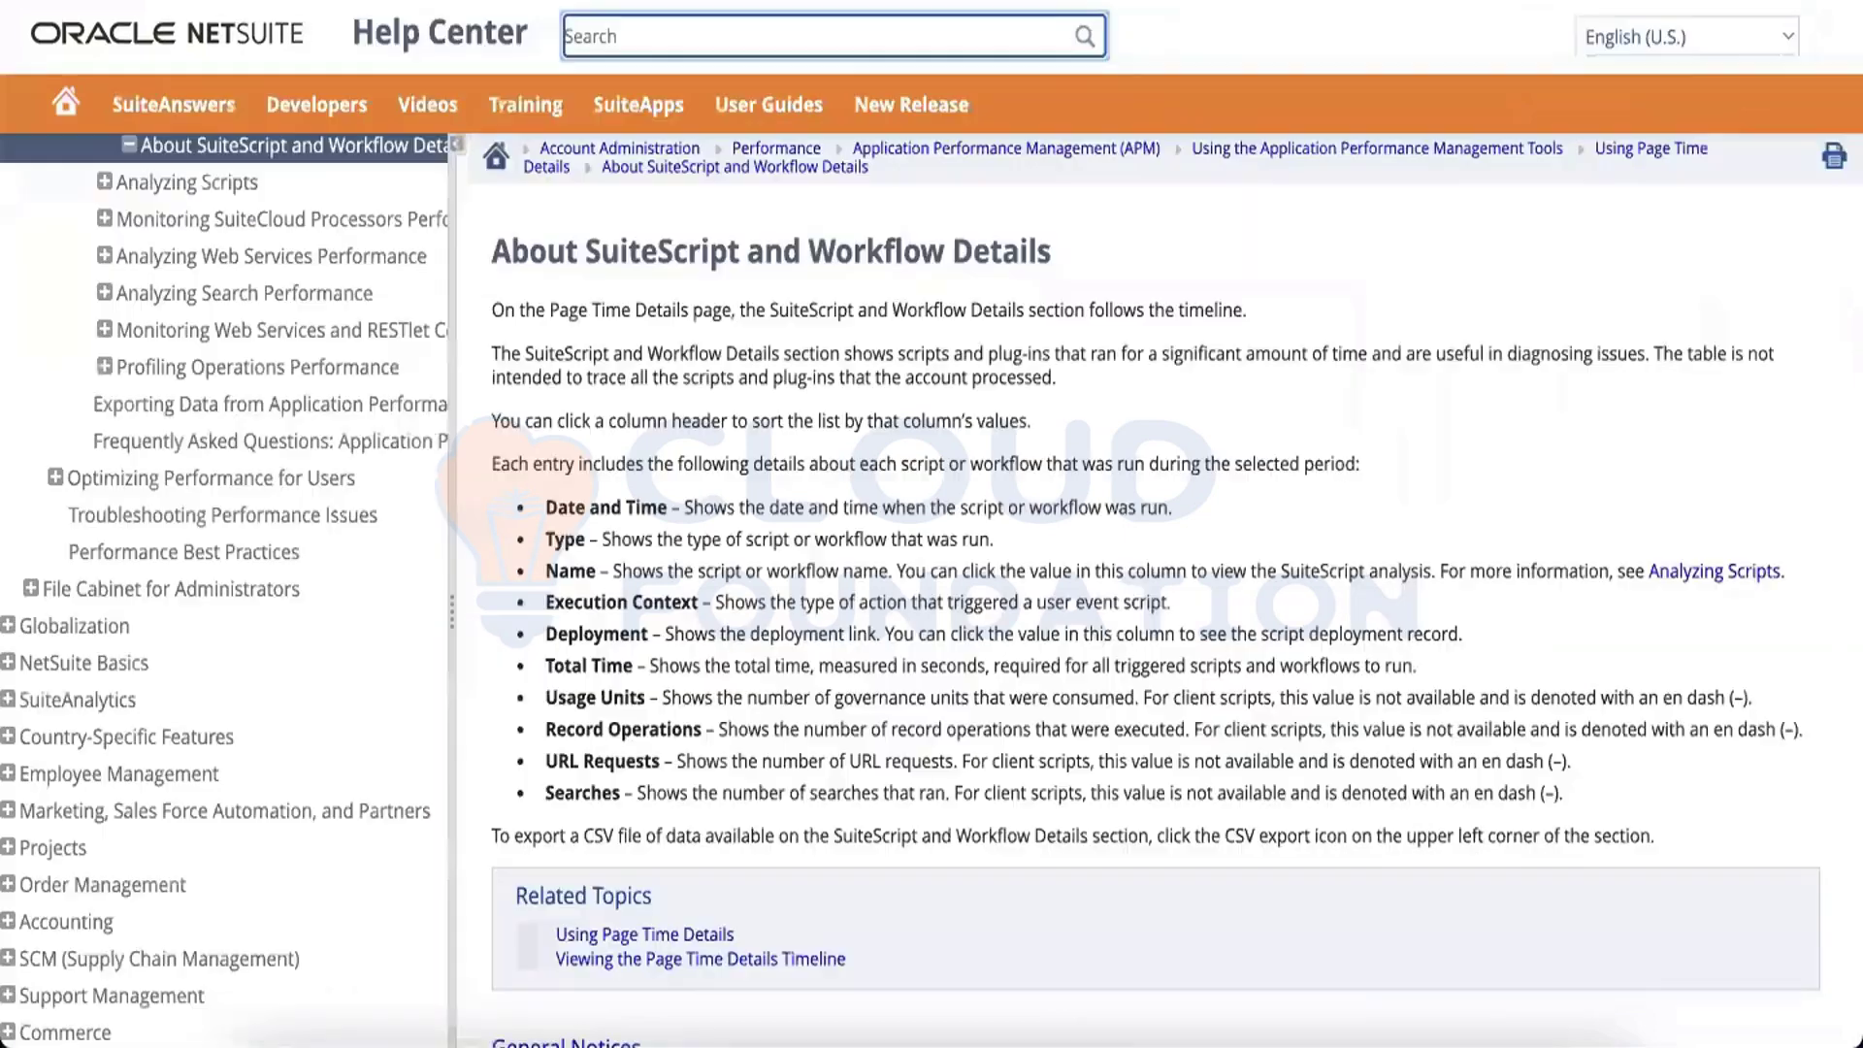
# Search the Help Center for workflow action script and open the Creating Workflow Action Scripts topic
pyautogui.click(663, 20)
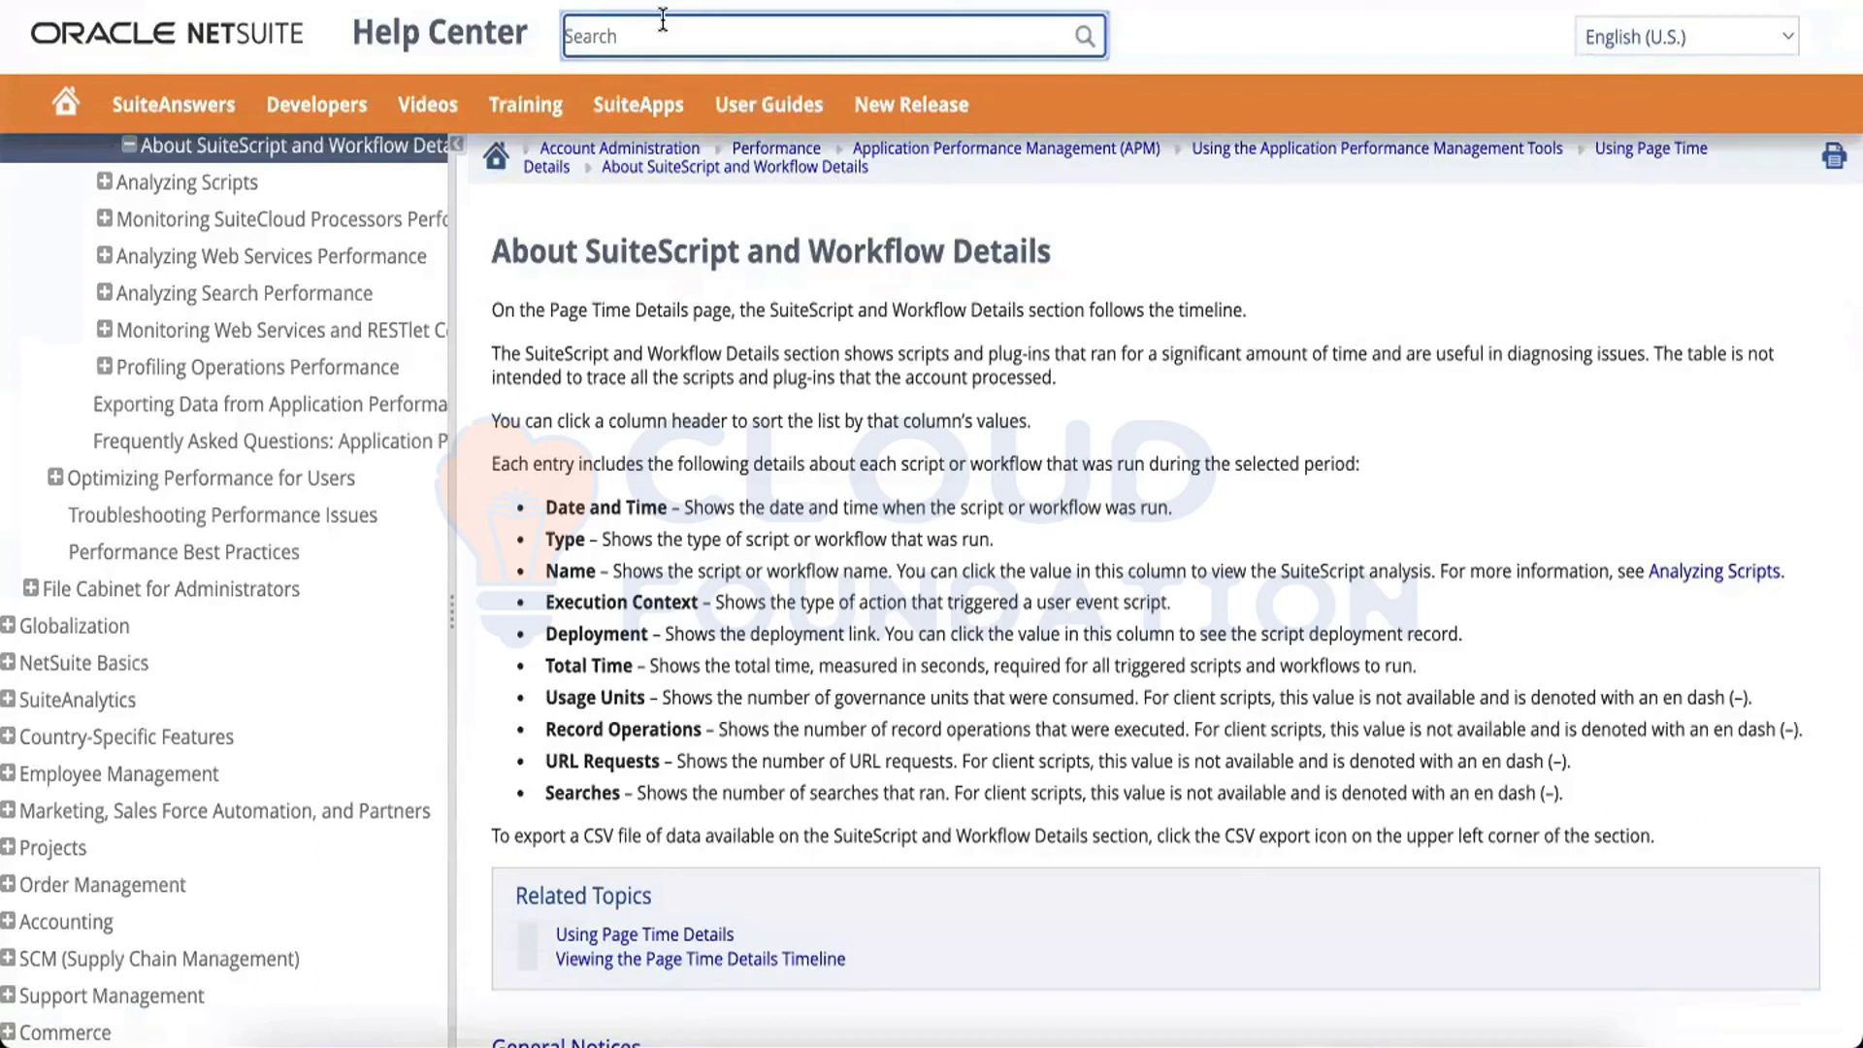
pyautogui.write('workflow action script')
pyautogui.press('Return')
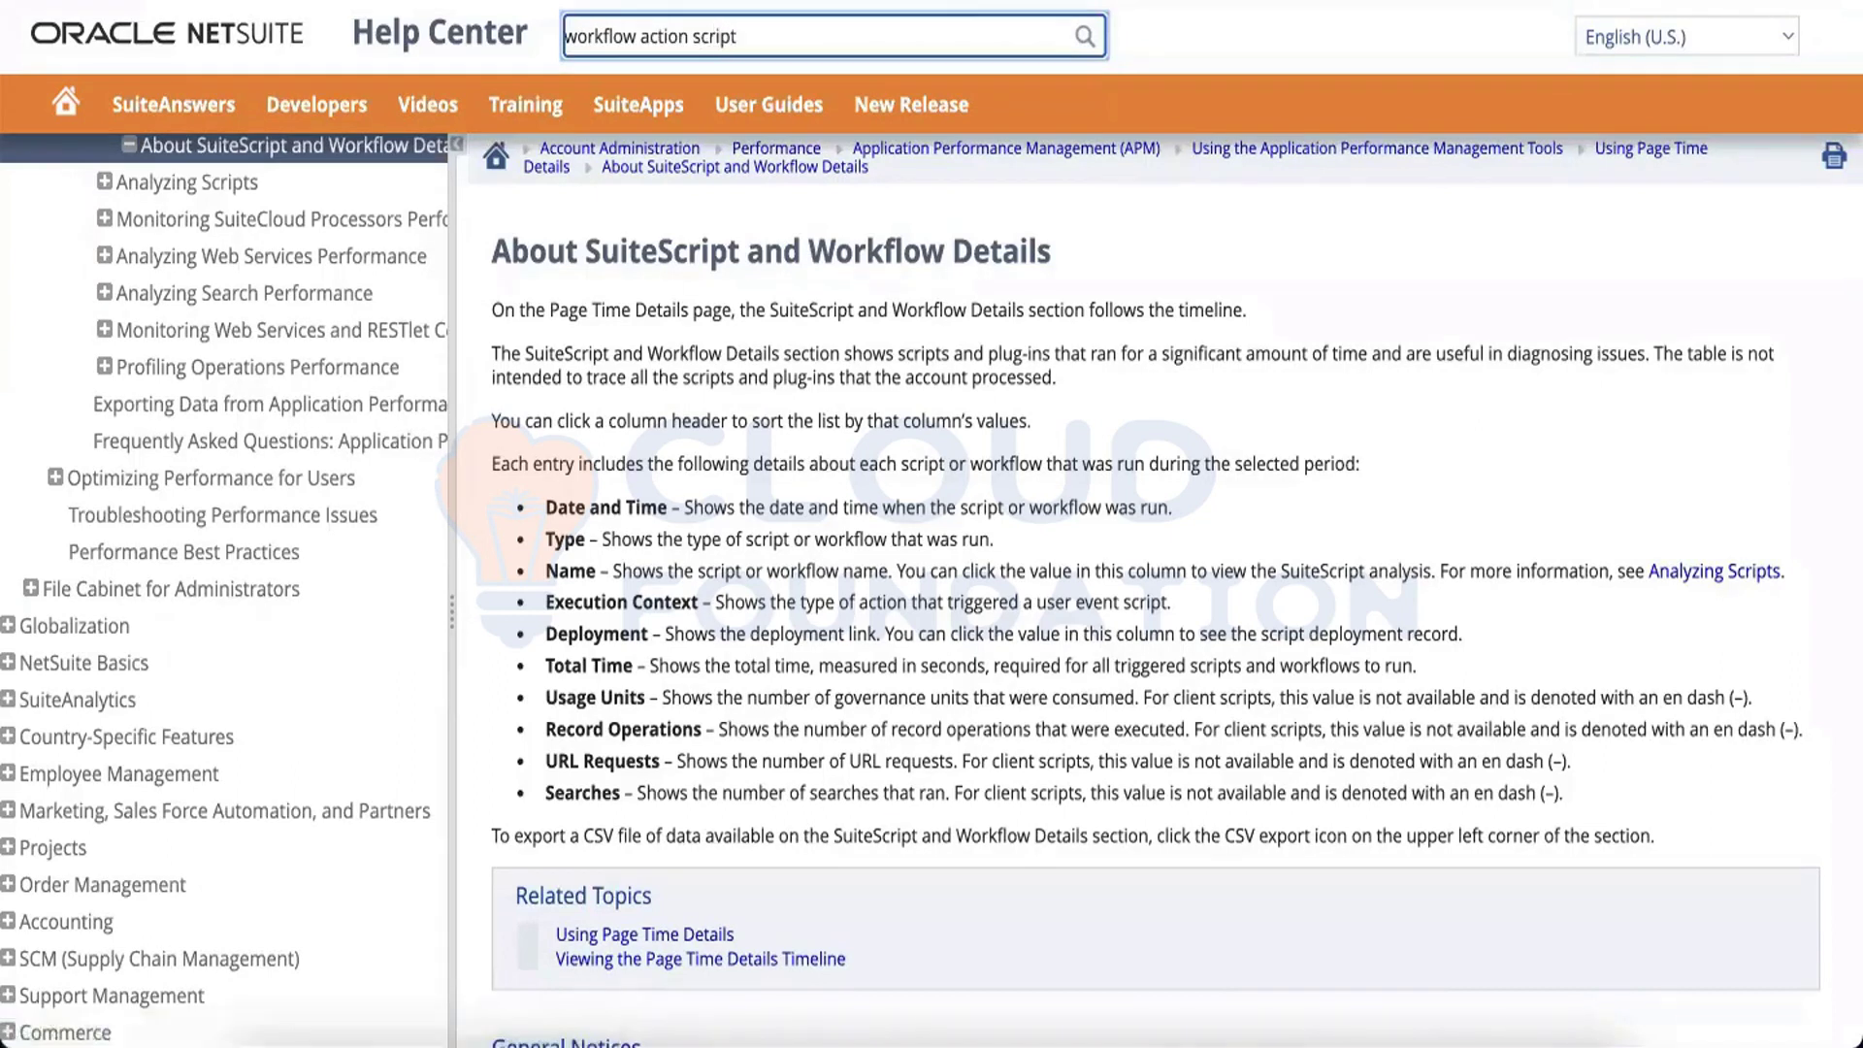
pyautogui.scroll(-3, 784, 411)
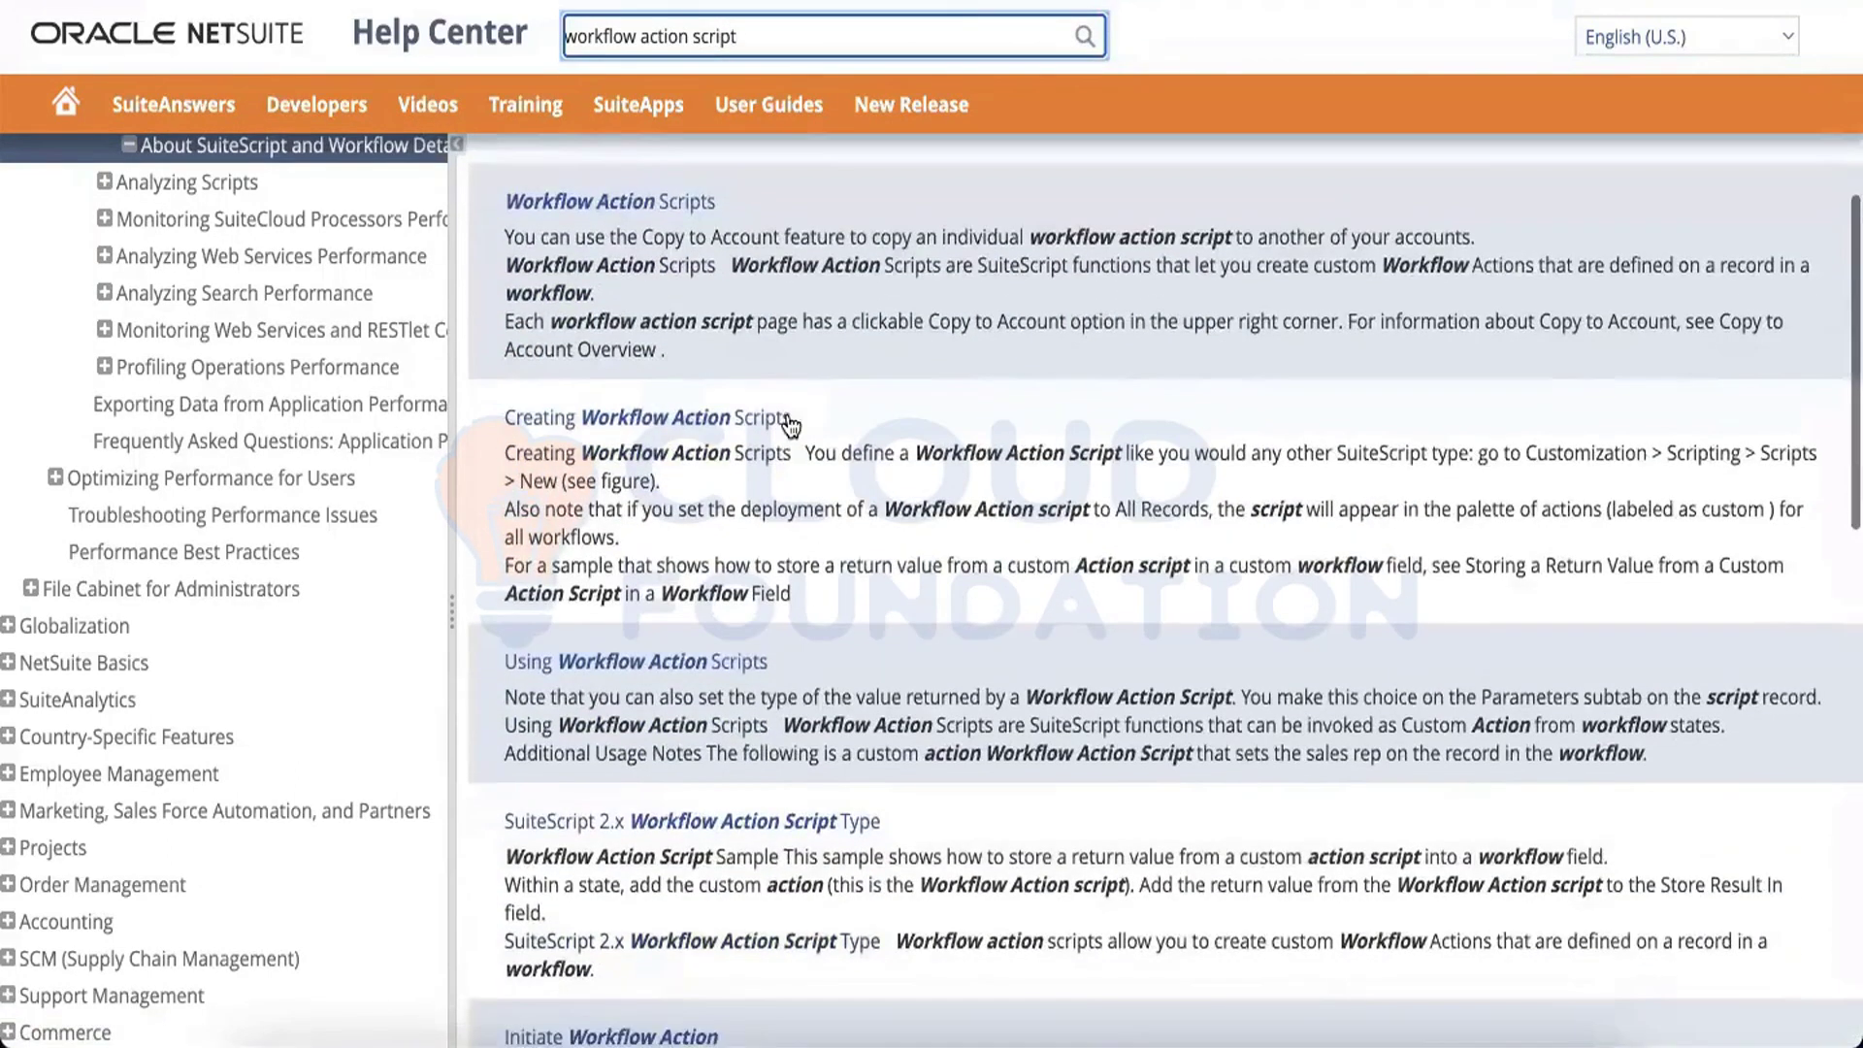
pyautogui.click(723, 707)
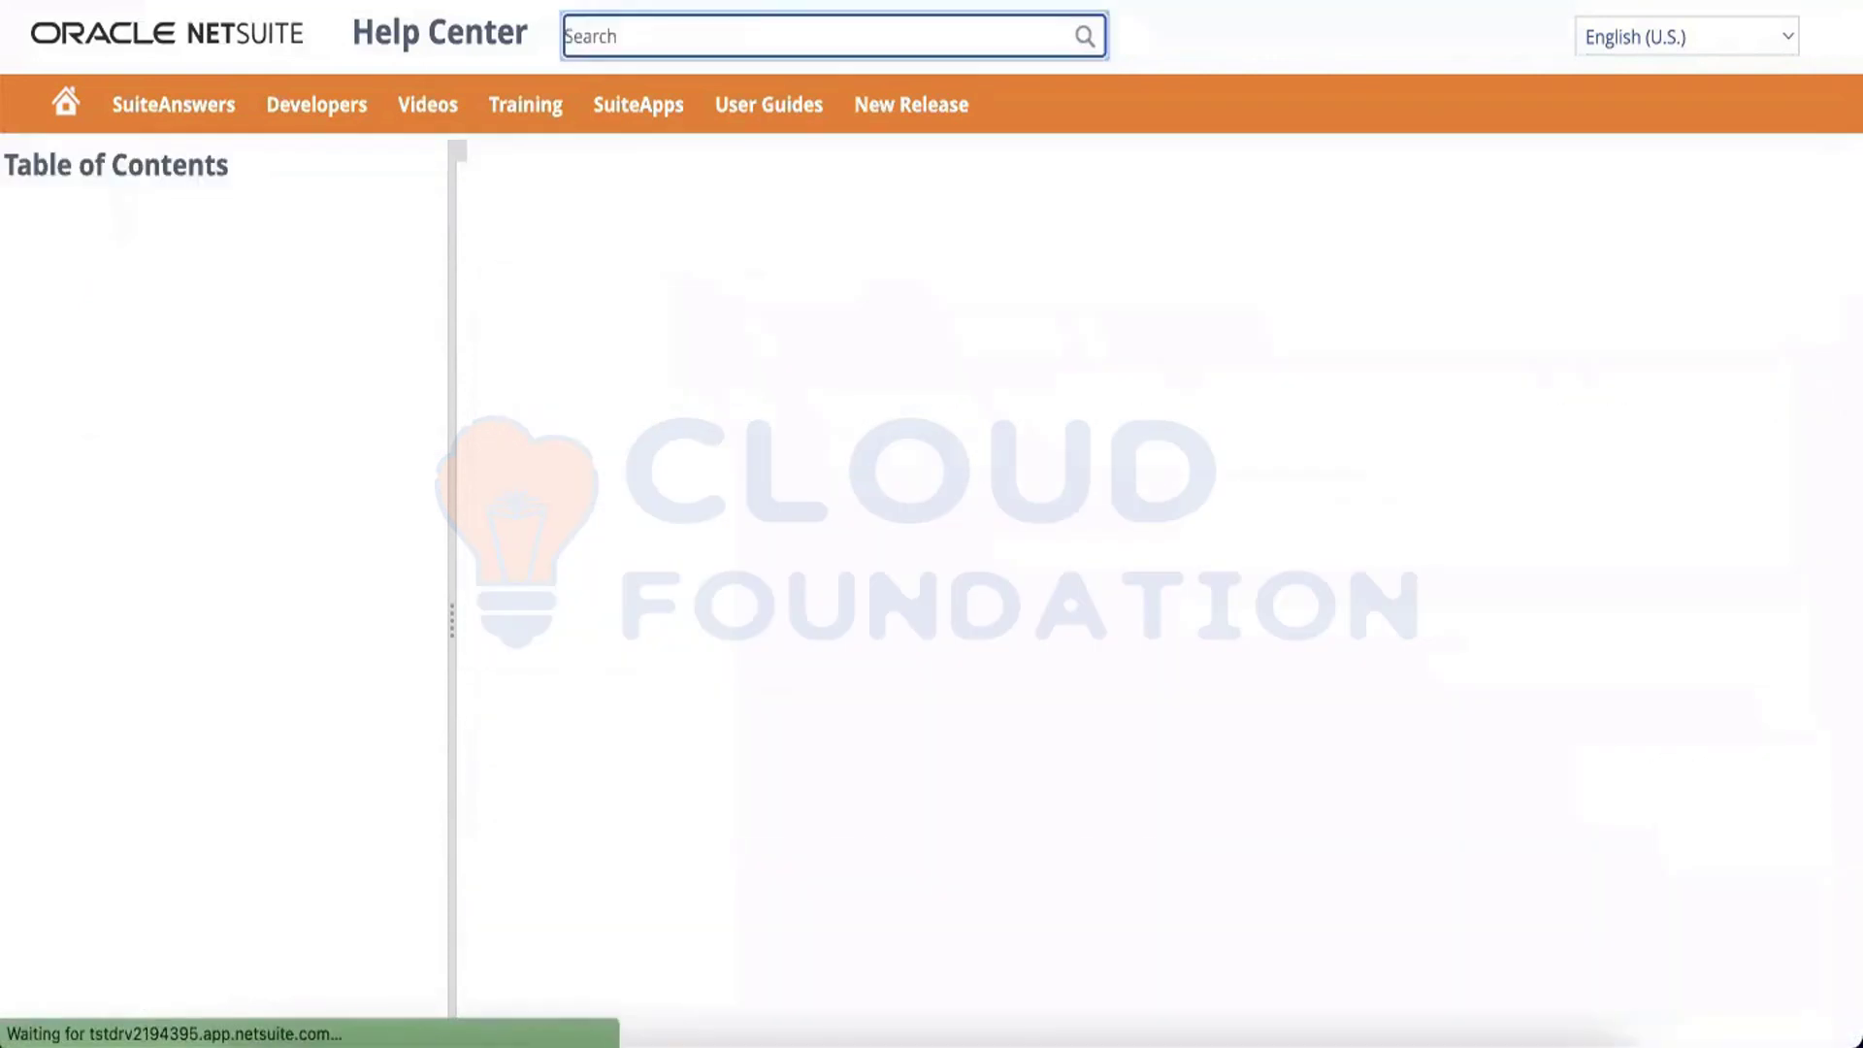